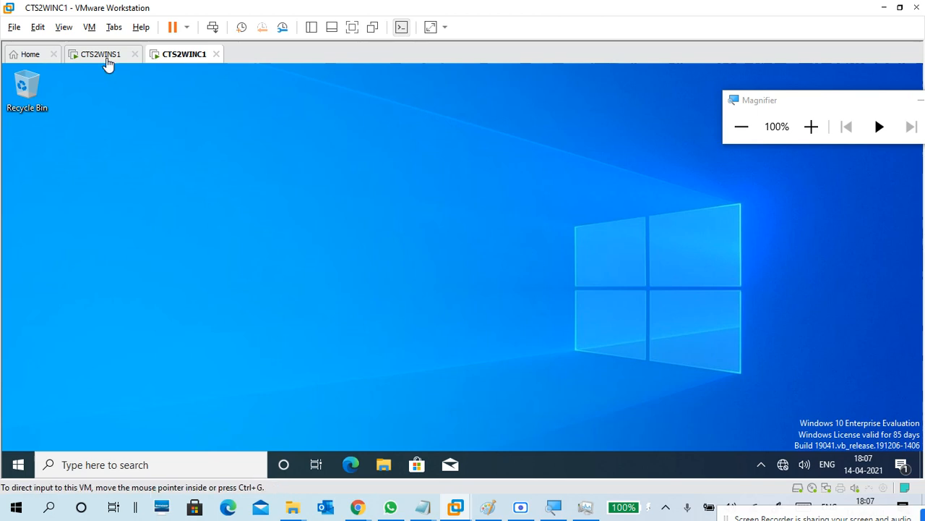
Switch to the CTS2WINS1 virtual machine and show its drives in This PC.
left_click(101, 55)
left_click(275, 250)
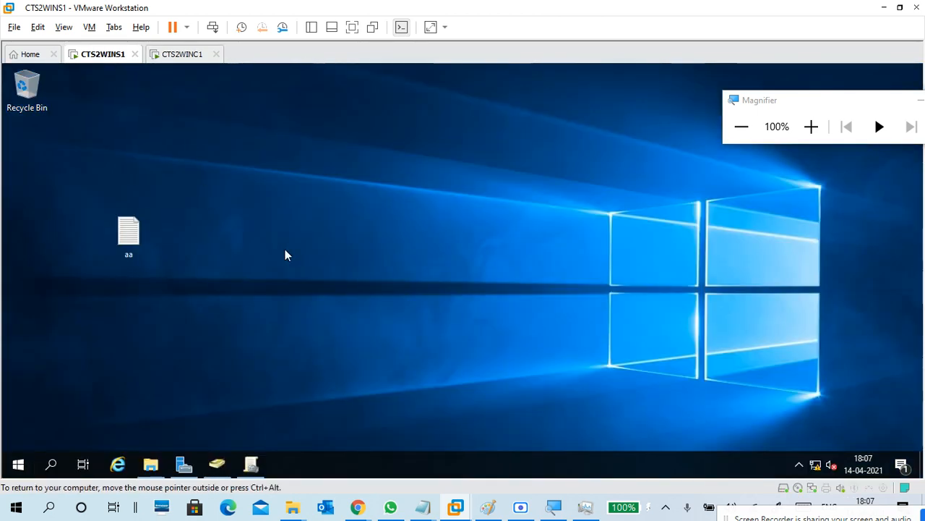
left_click(152, 463)
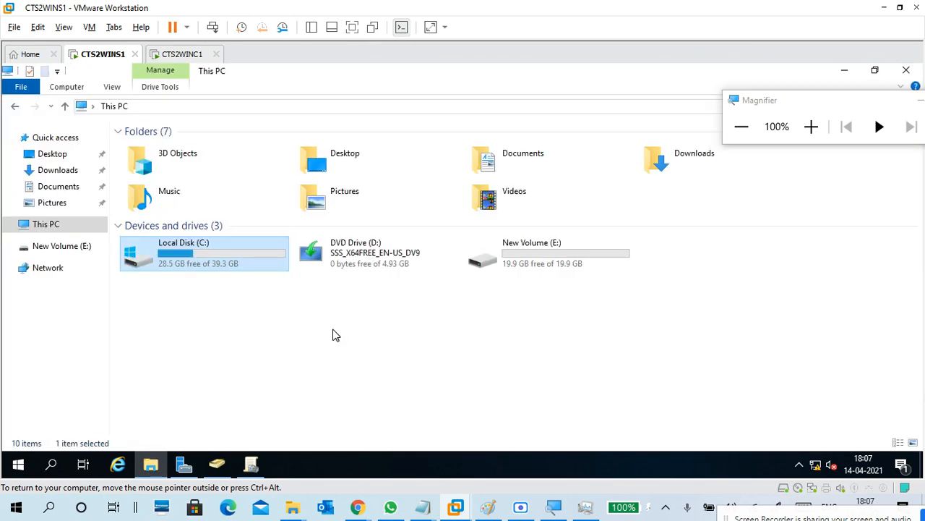
left_click(335, 335)
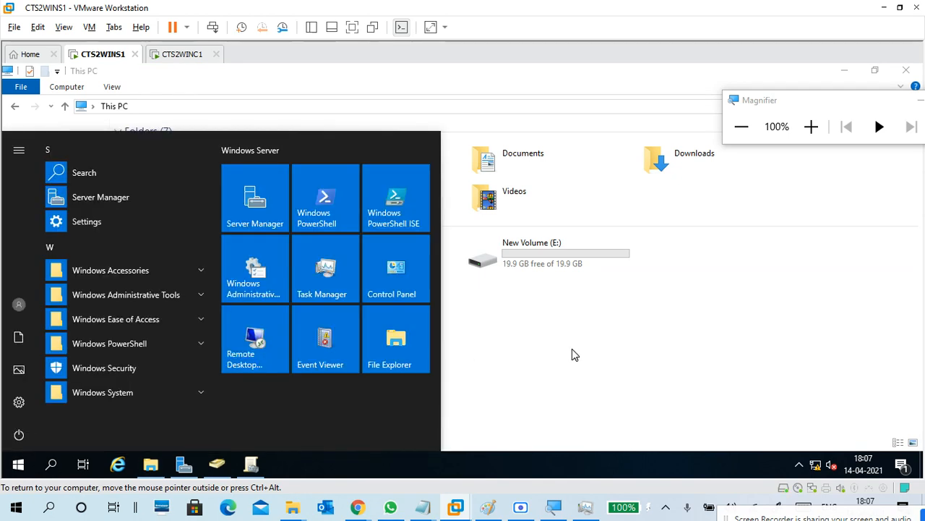
Minimize the virtual machine window and open the picture folder named with repeated f's on the host desktop.
left_click(884, 8)
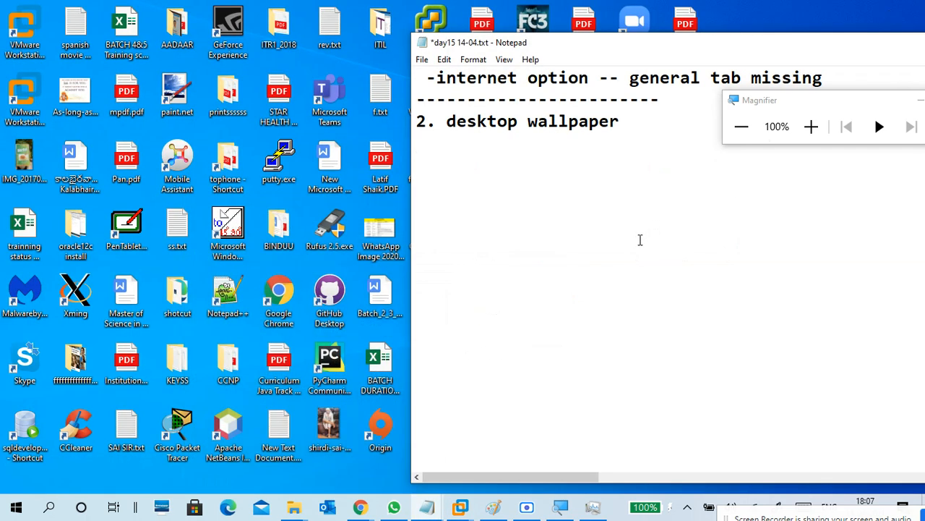
double_click(74, 360)
left_click(476, 282)
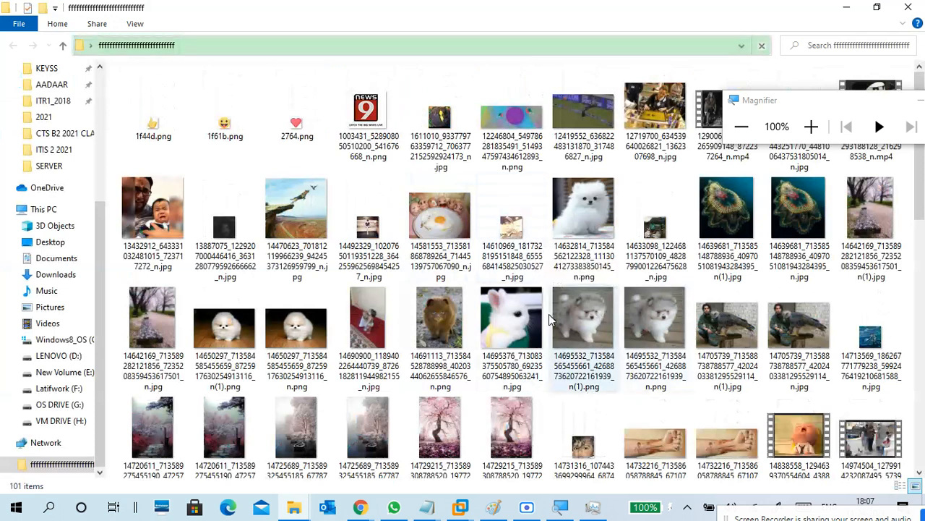
Examine the pictures in the host folder for an image suitable as a desktop wallpaper.
scroll(533, 333, "down", 5)
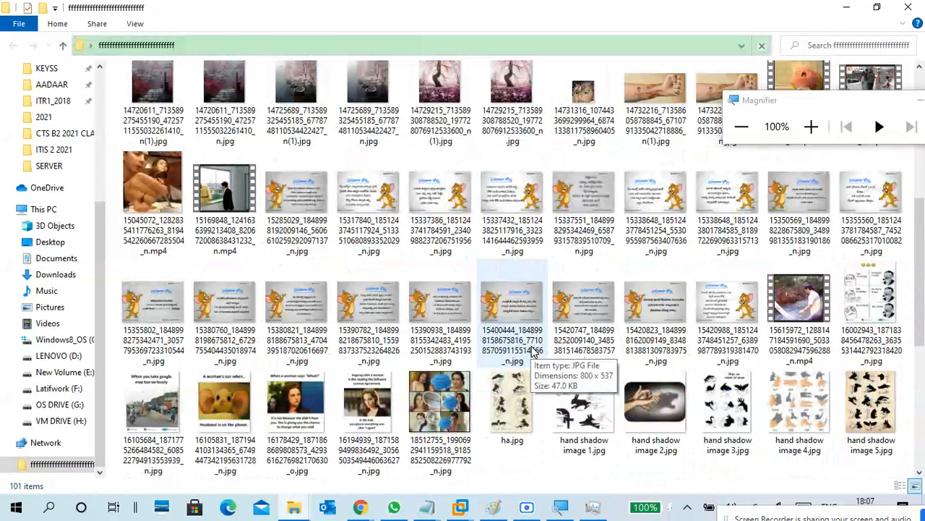
scroll(531, 313, "down", 4)
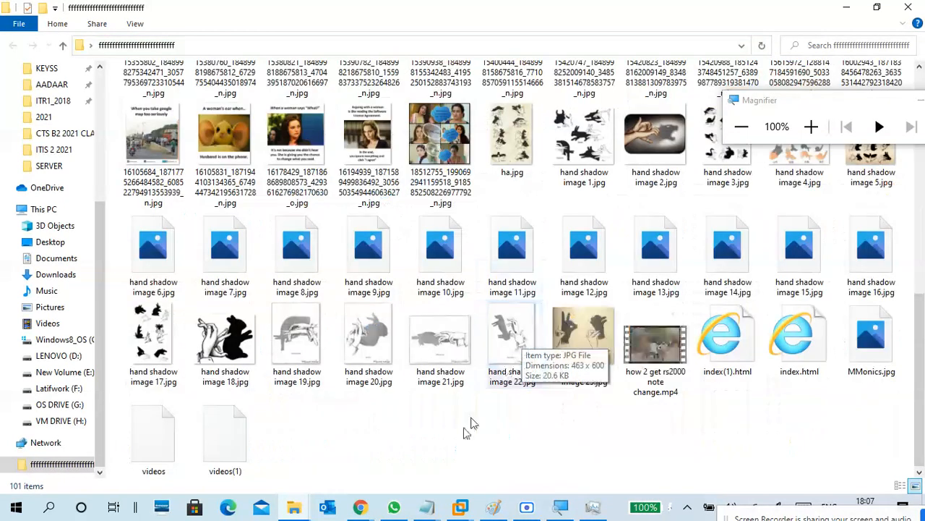
scroll(478, 398, "up", 10)
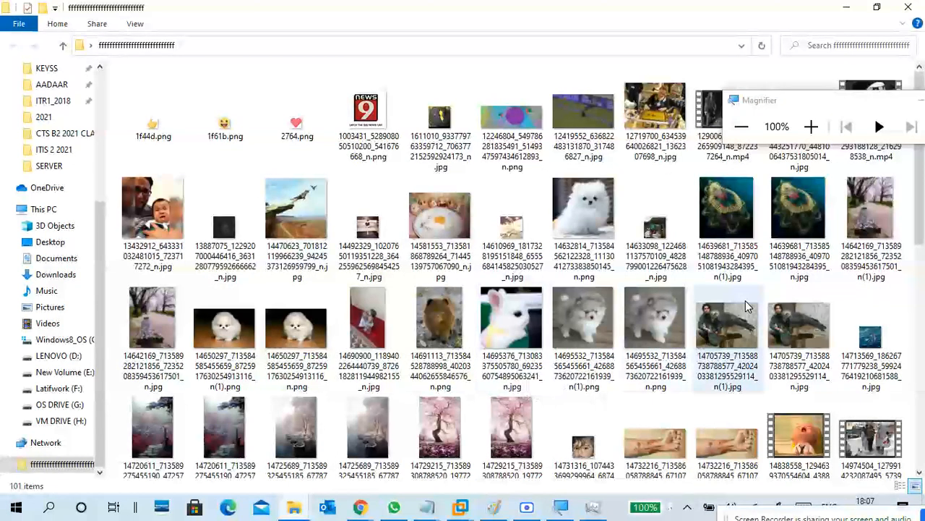
left_click(731, 249)
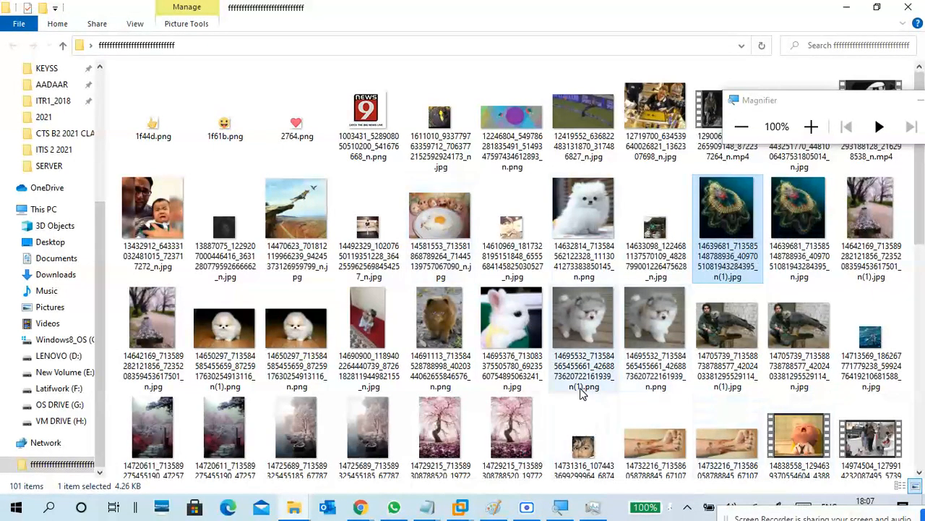
scroll(650, 383, "down", 5)
scroll(672, 369, "up", 5)
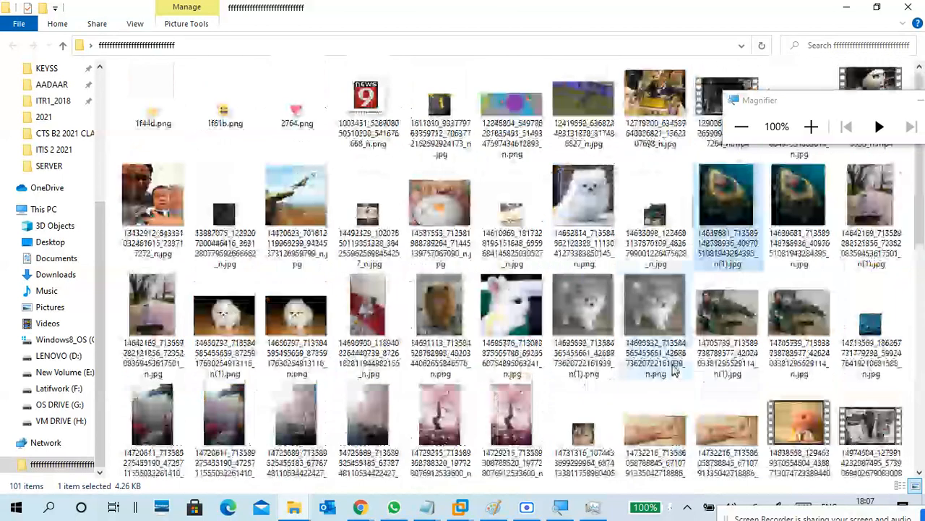
scroll(672, 368, "down", 6)
scroll(668, 365, "up", 4)
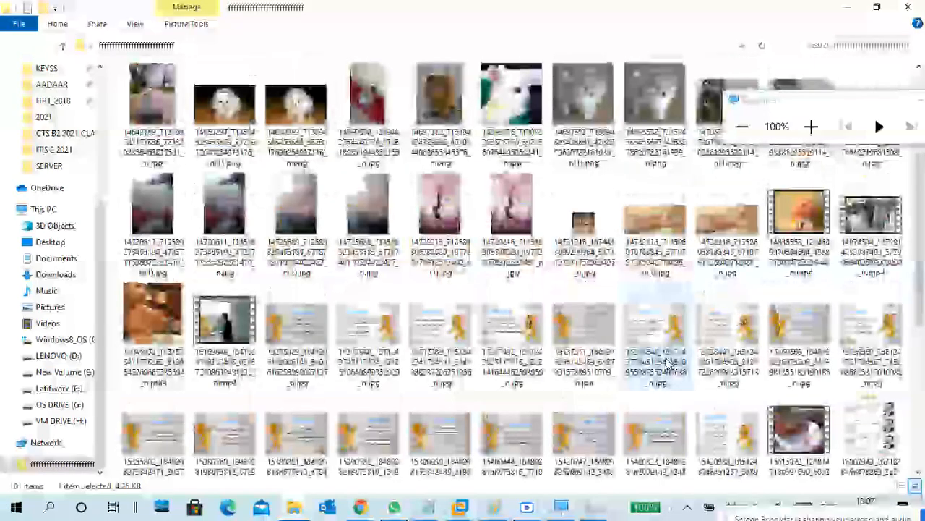
scroll(668, 365, "up", 4)
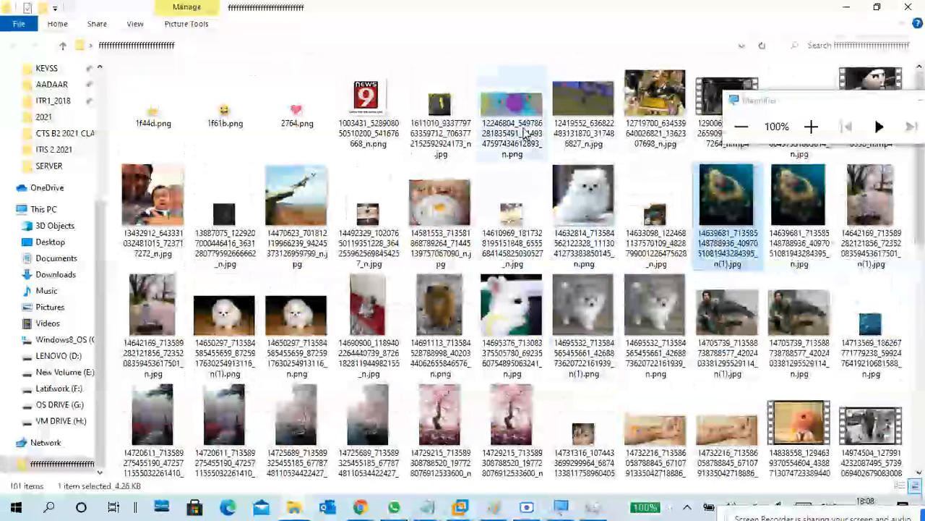
left_click(527, 114)
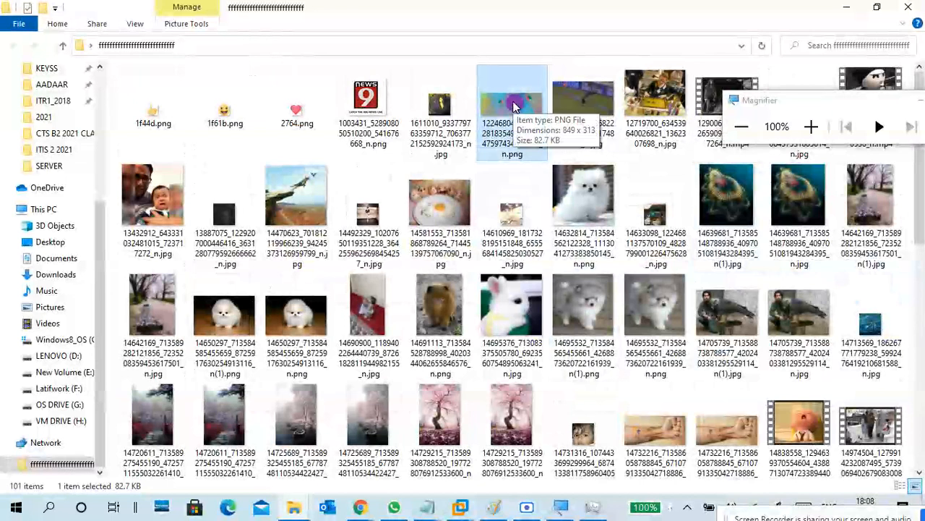
Copy the picture of the bird over the cliff from the host folder to New Volume (E:) in CTS2WINS1 and open that drive.
left_click_drag(752, 106, 855, 160)
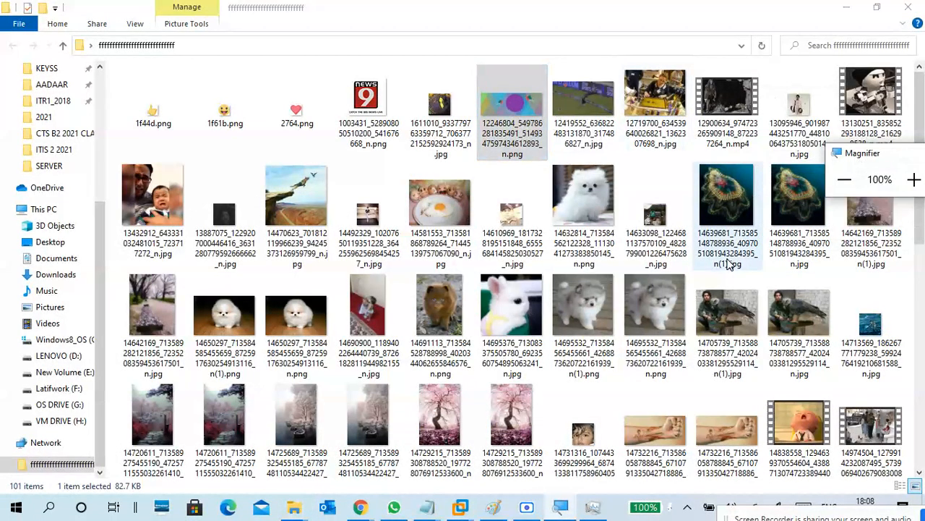
left_click_drag(728, 194, 638, 299)
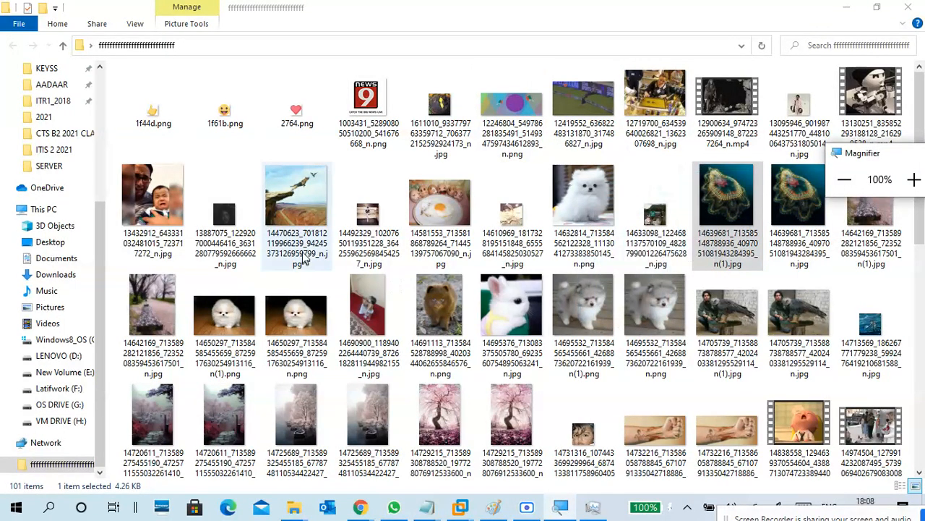
left_click(283, 196)
left_click_drag(283, 194, 534, 267)
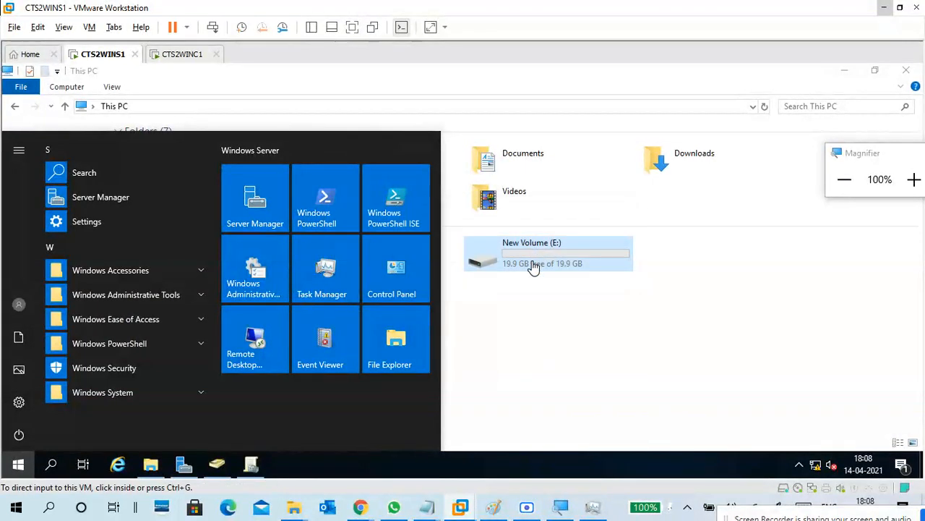
left_click(545, 309)
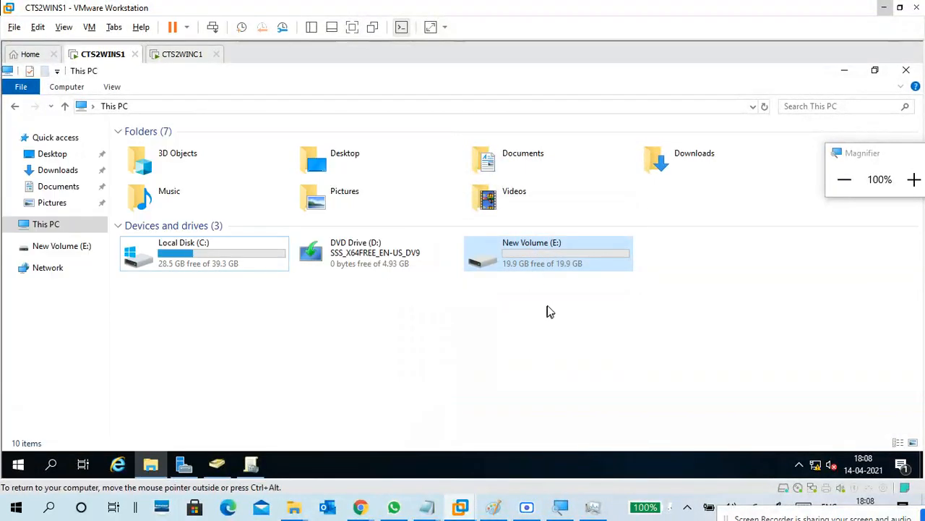
double_click(538, 267)
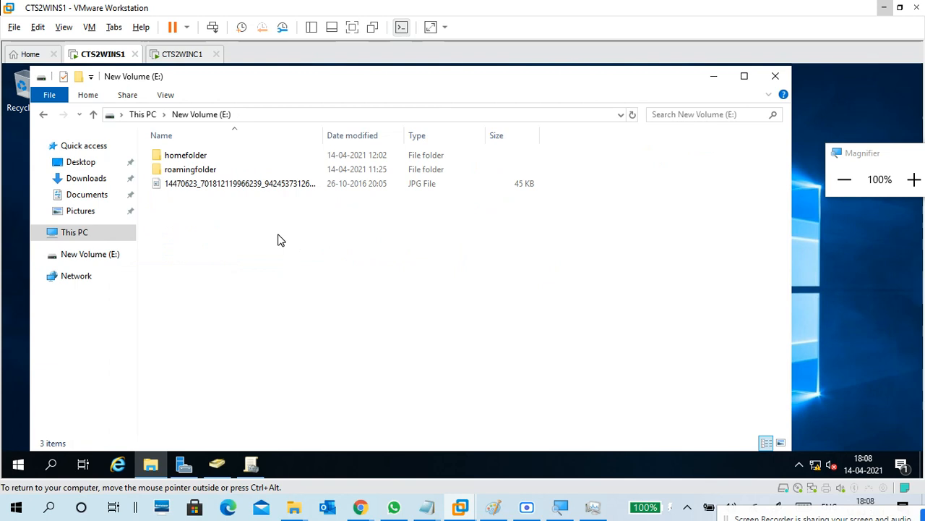
Create a new folder named WALLPAPER on New Volume (E:).
right_click(279, 236)
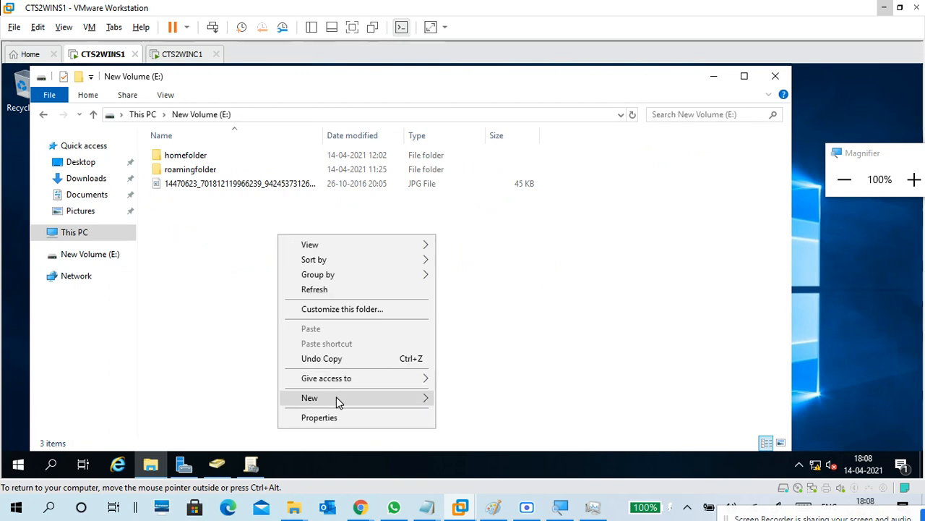
left_click(914, 179)
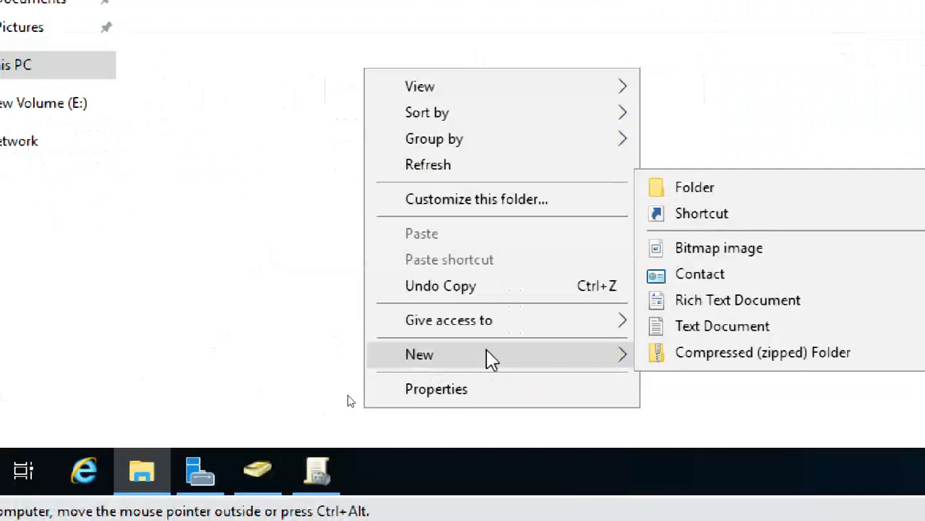
left_click(721, 189)
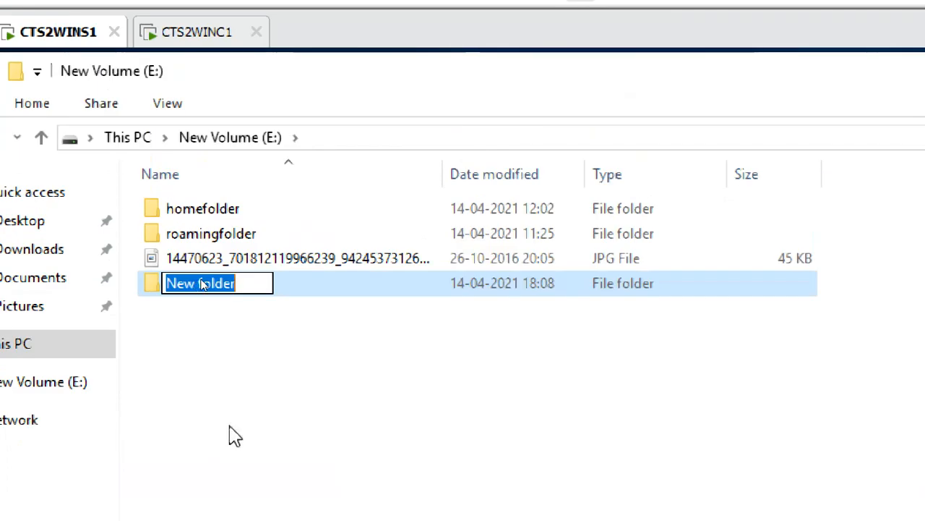
type("DE")
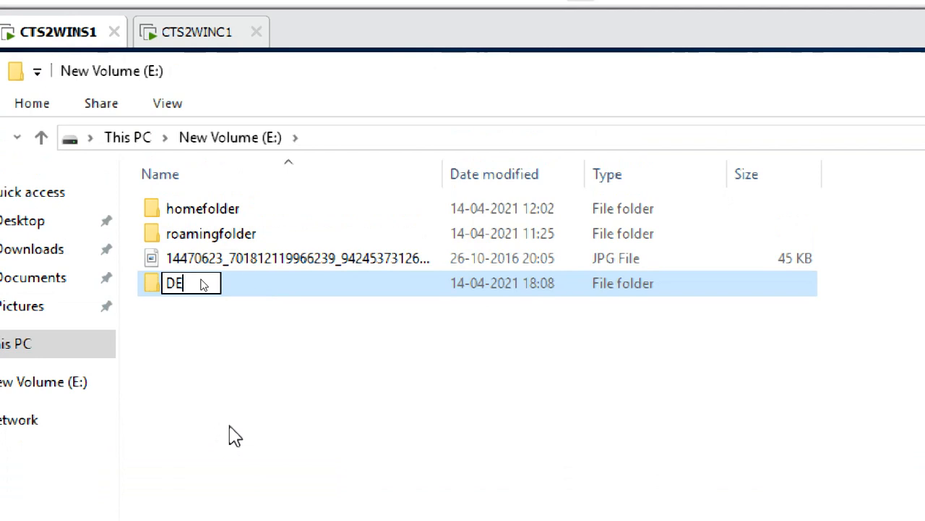
key("BackSpace")
type("WALL")
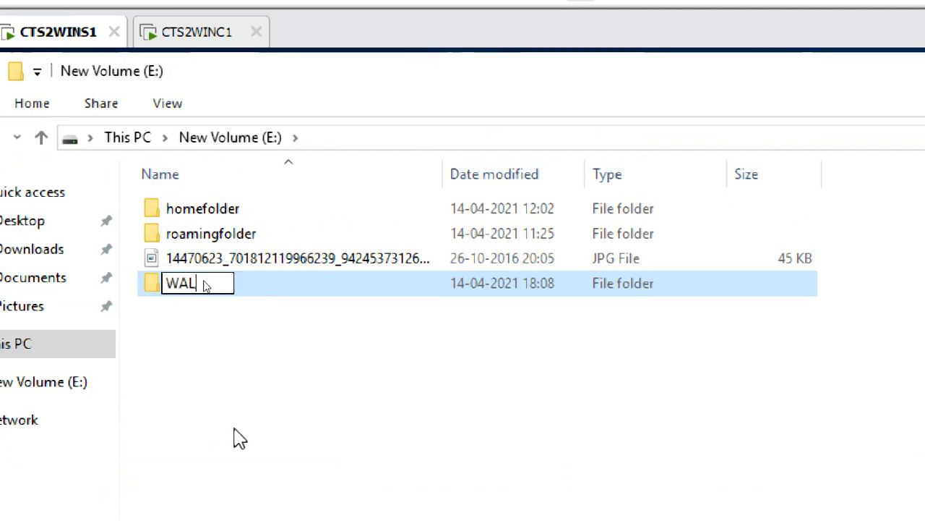
type("PAPER")
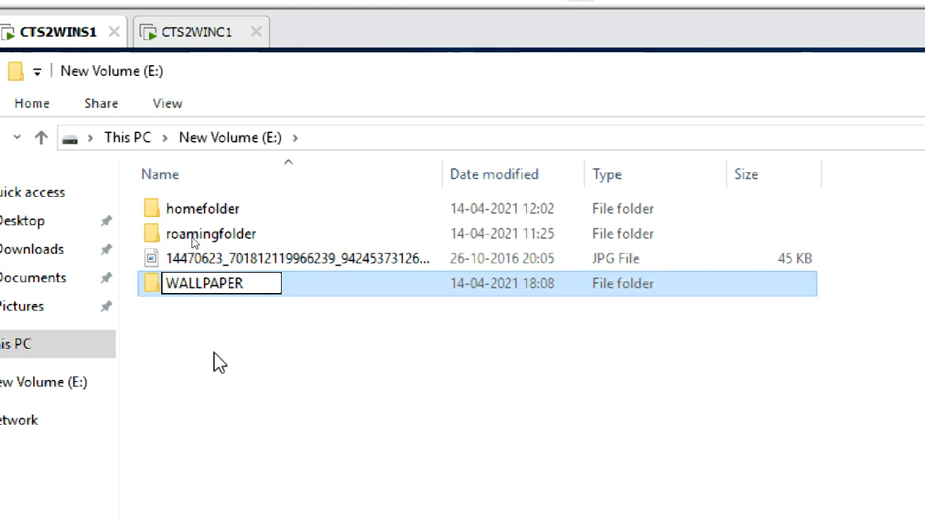
left_click(223, 310)
Open the WALLPAPER folder's properties and enable sharing of the folder in Advanced Sharing.
left_click(226, 290)
right_click(223, 288)
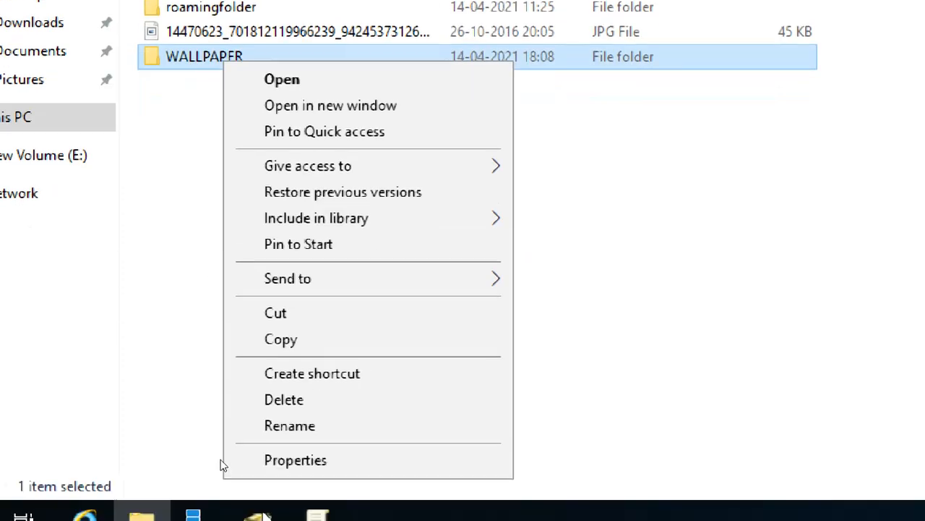
left_click(276, 454)
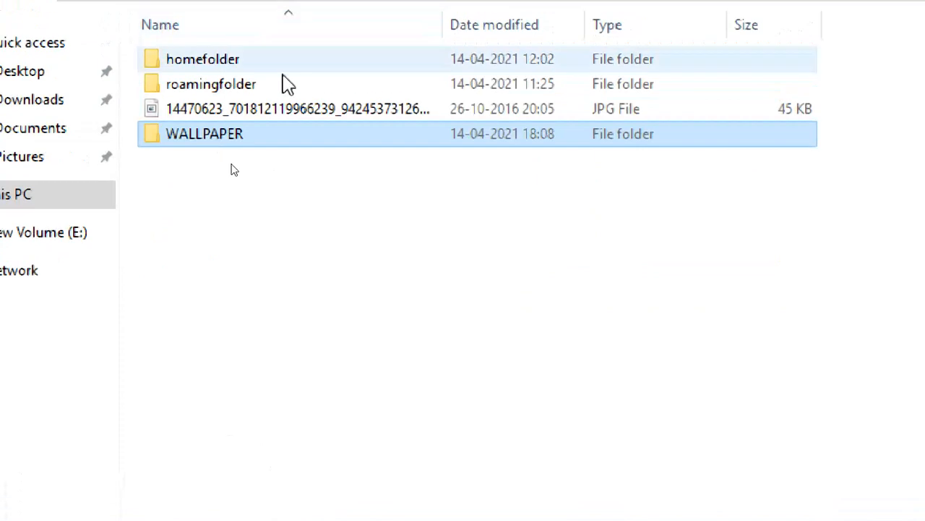
left_click(340, 86)
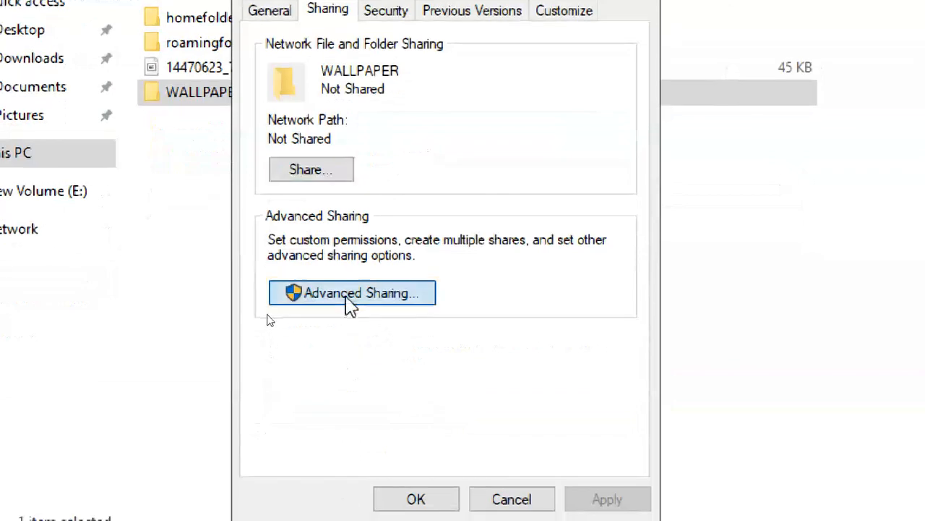
left_click(359, 295)
left_click(322, 55)
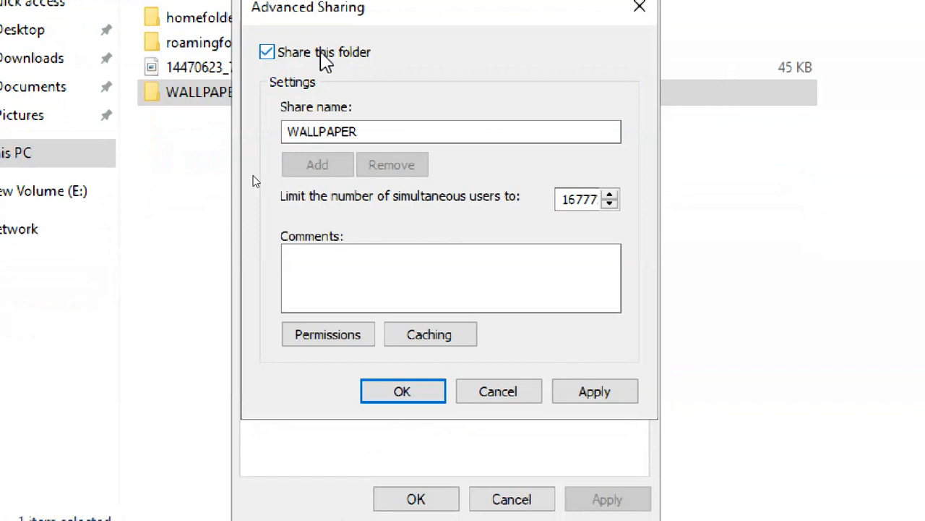
Allow Everyone Full Control in the WALLPAPER share permissions and apply the advanced sharing settings.
left_click(339, 344)
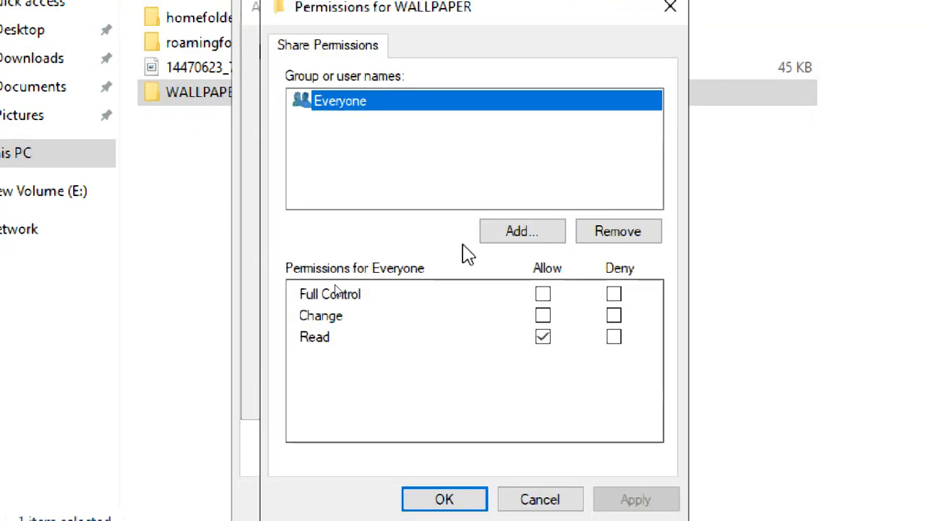
left_click(543, 294)
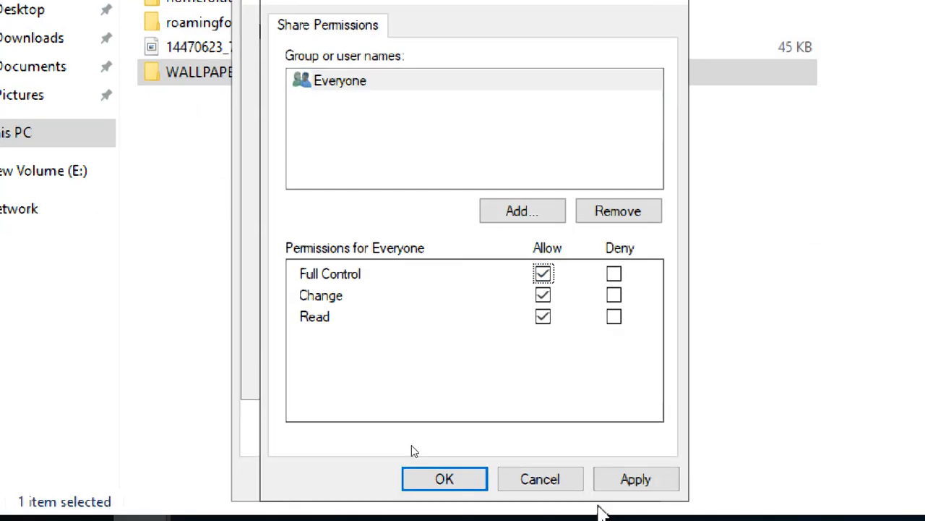
left_click(621, 509)
left_click(469, 486)
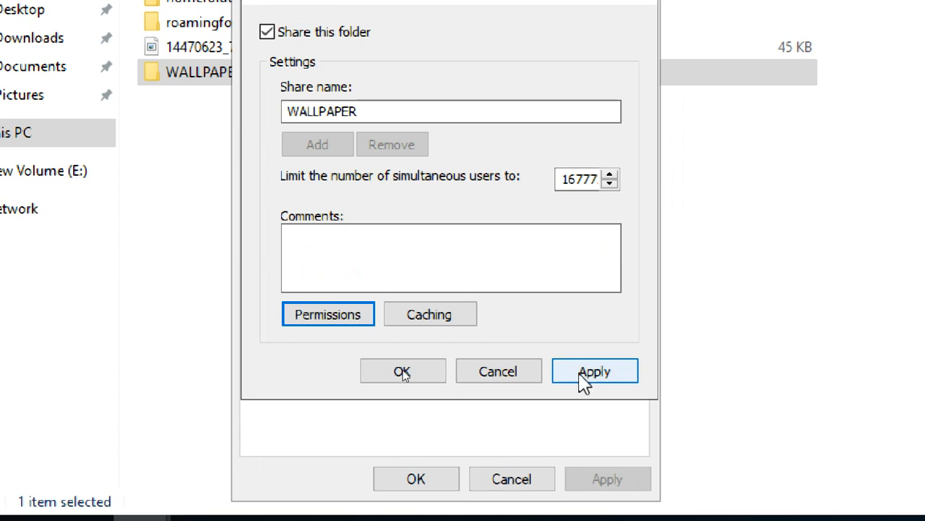
left_click(585, 381)
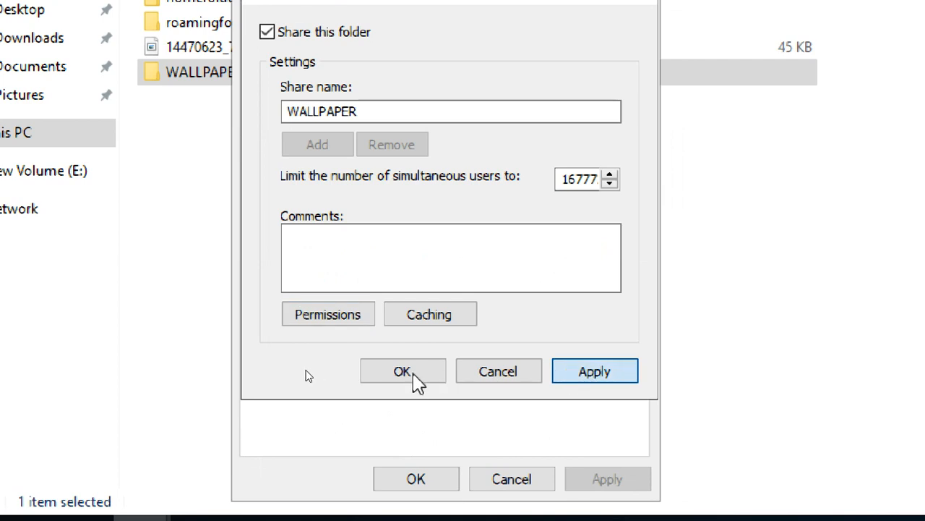
left_click(413, 371)
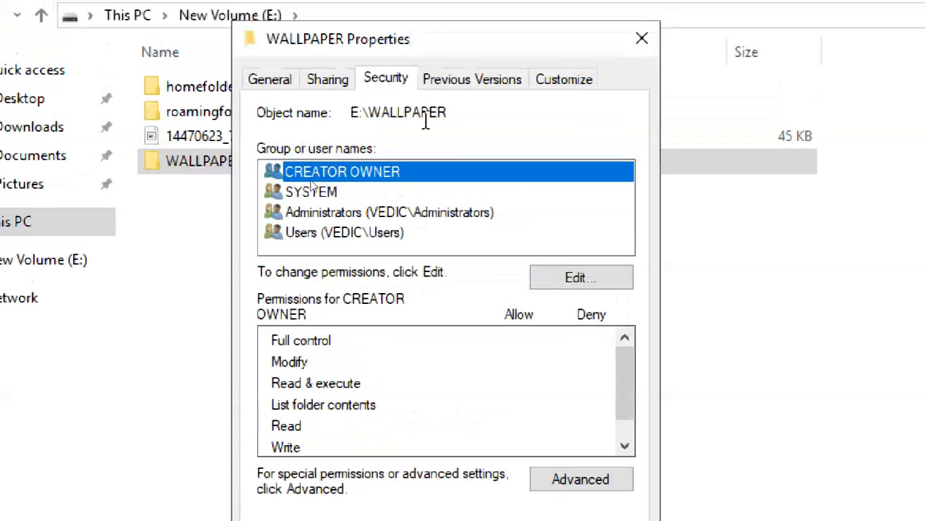
Add the Everyone group to the WALLPAPER folder's security permissions.
left_click(553, 286)
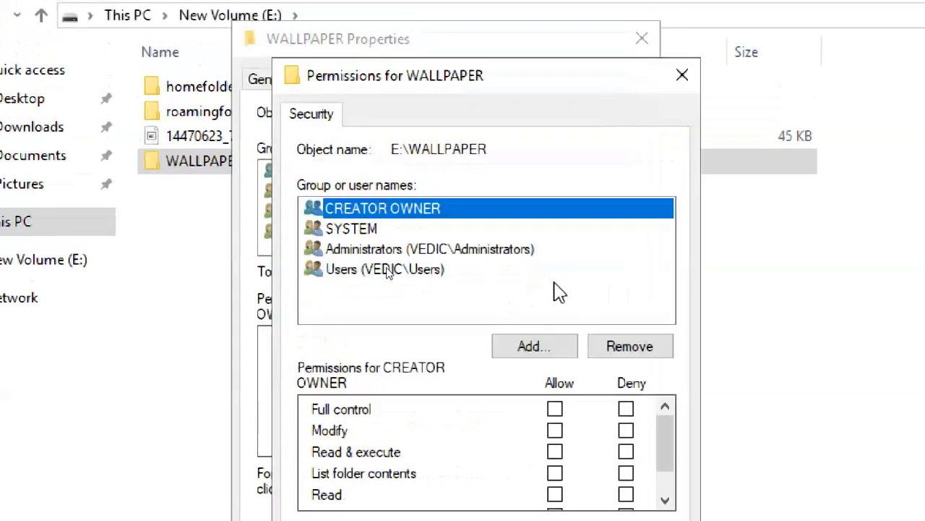
left_click(519, 353)
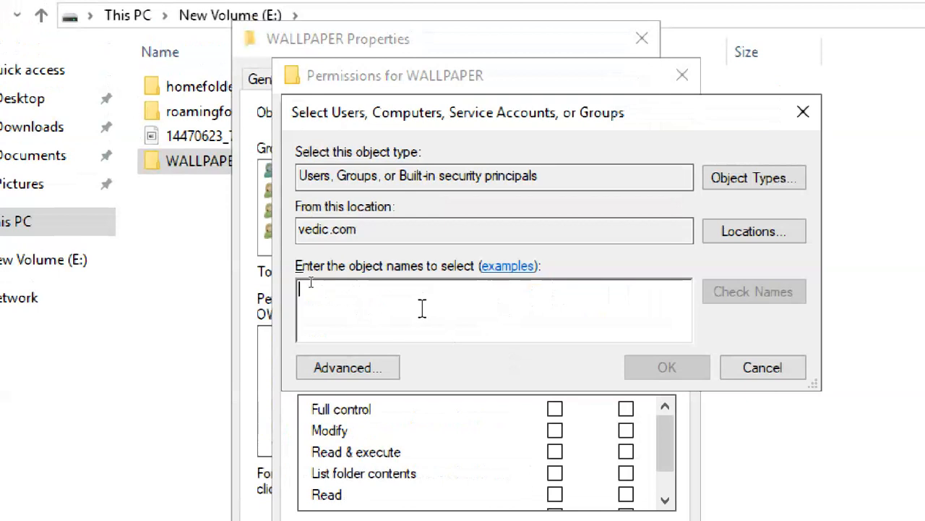
type("EVERY")
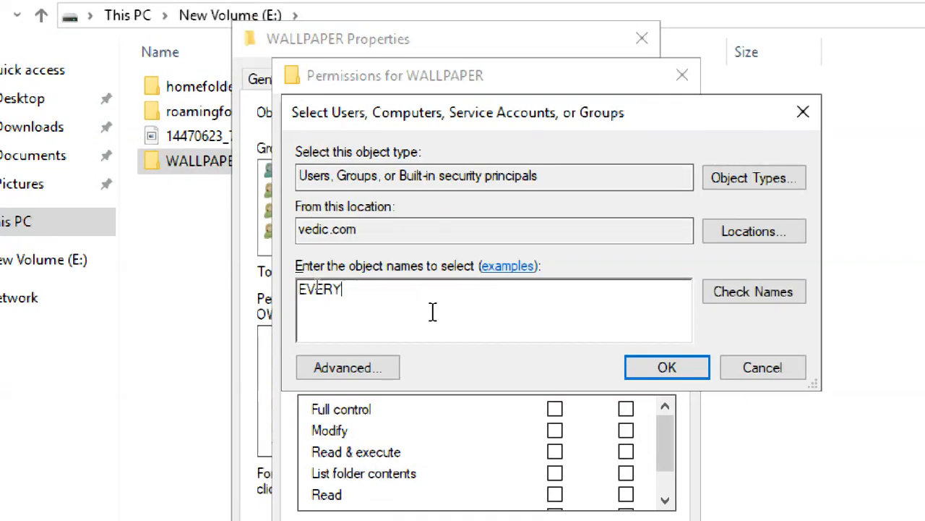
type("ONE")
left_click(771, 300)
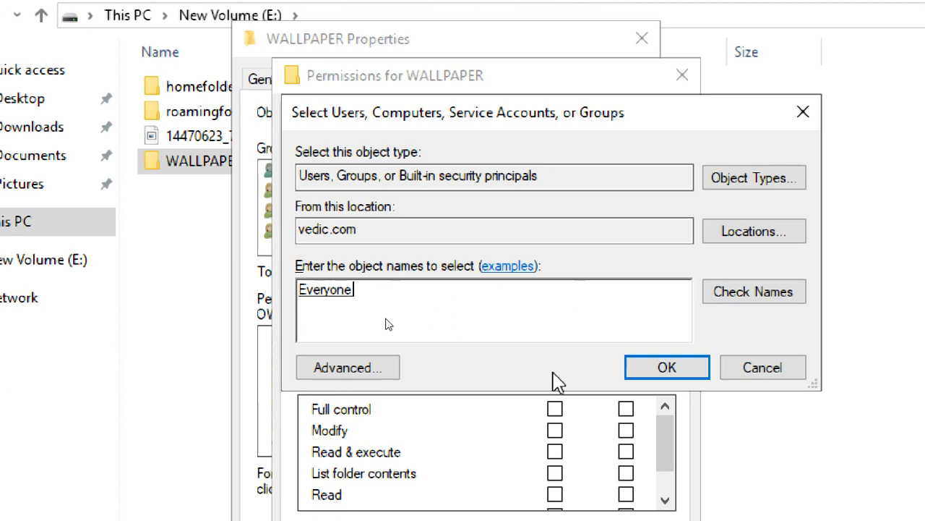
left_click(668, 367)
left_click(414, 275)
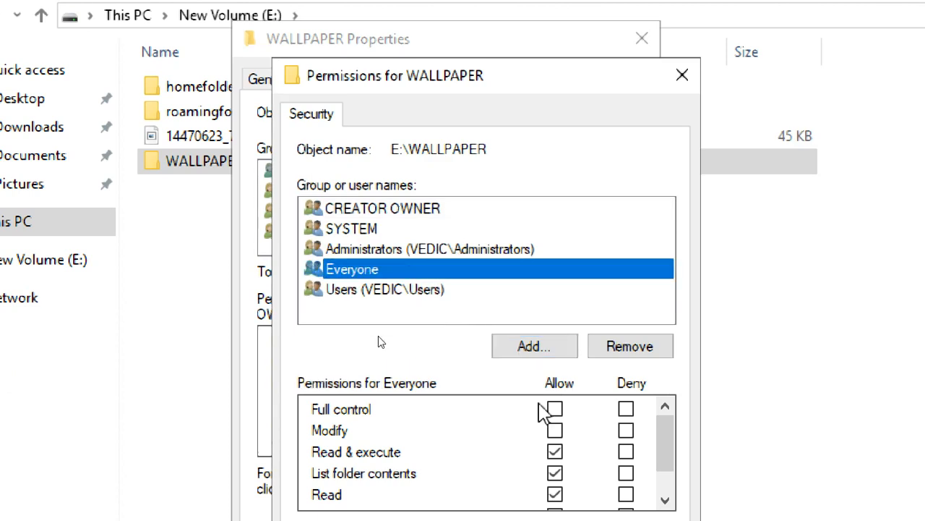
Allow Everyone Full control in the WALLPAPER folder's security permissions, apply the change and select Everyone to check its rights.
left_click(555, 410)
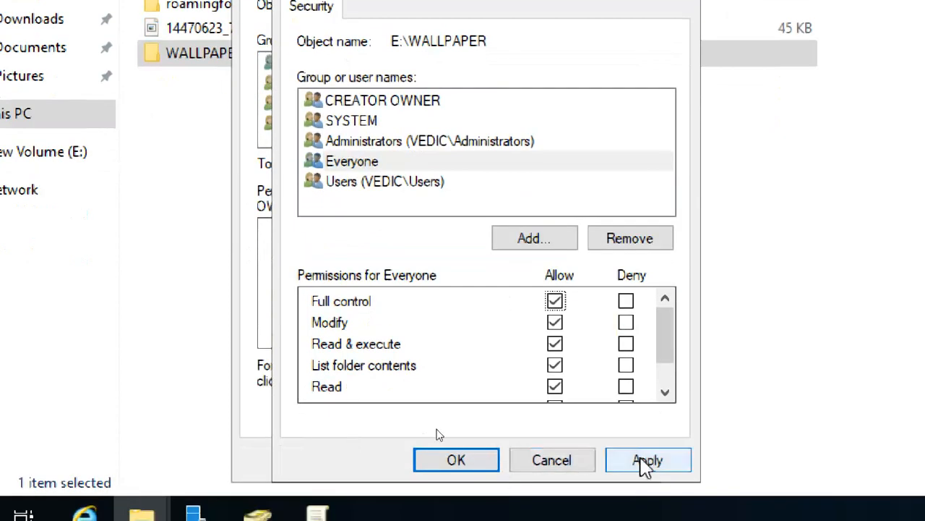
left_click(645, 519)
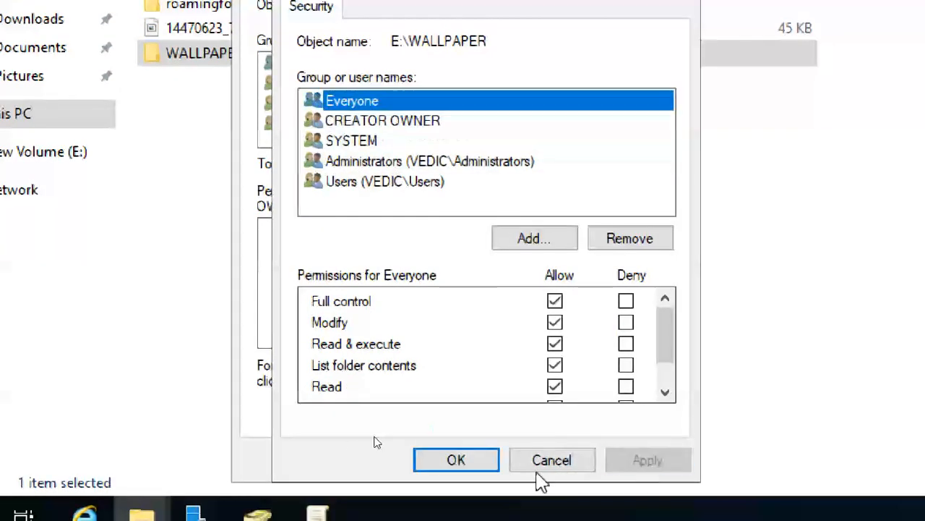
left_click(465, 466)
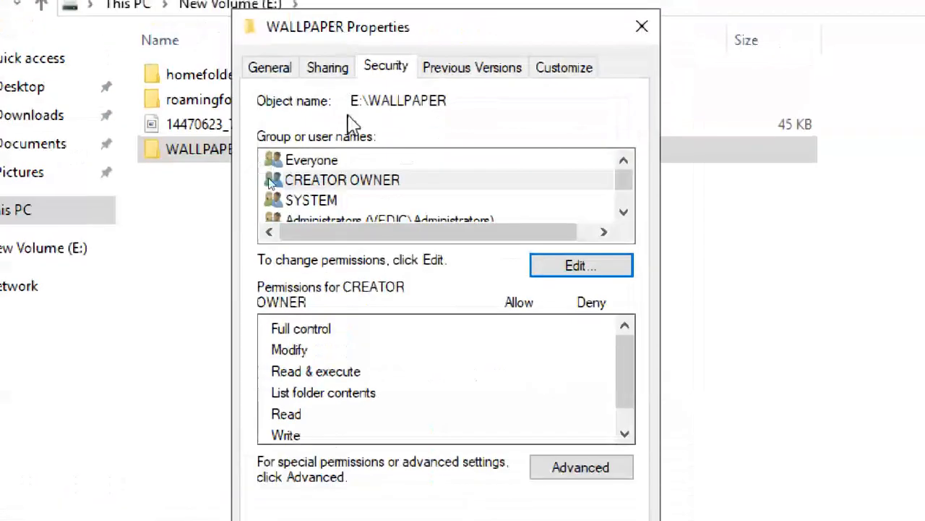
left_click(350, 166)
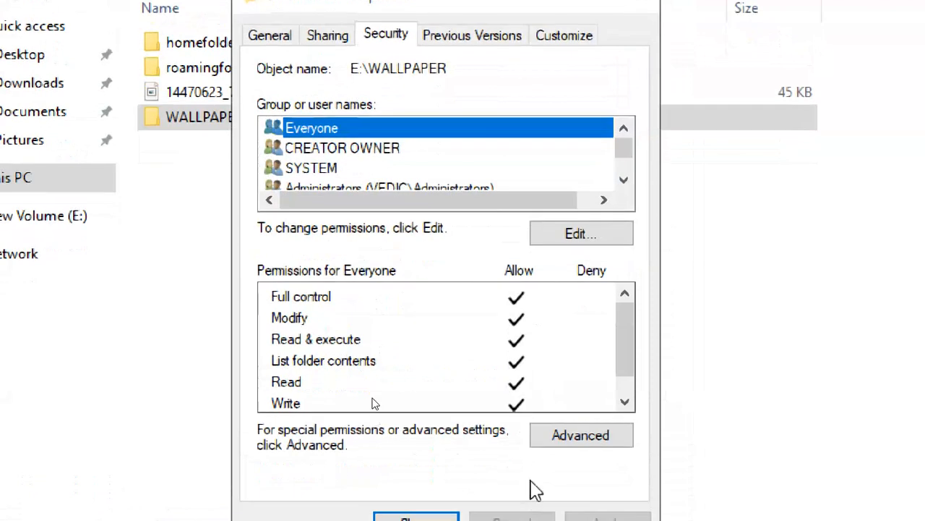
Review the WALLPAPER share's permissions in Advanced Sharing and return to the folder's sharing properties.
left_click(325, 83)
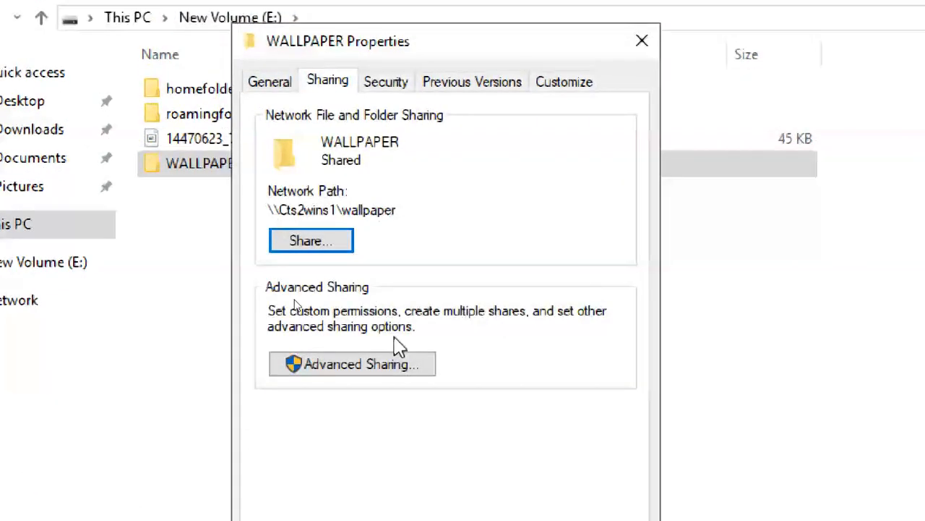
left_click(390, 364)
left_click(347, 401)
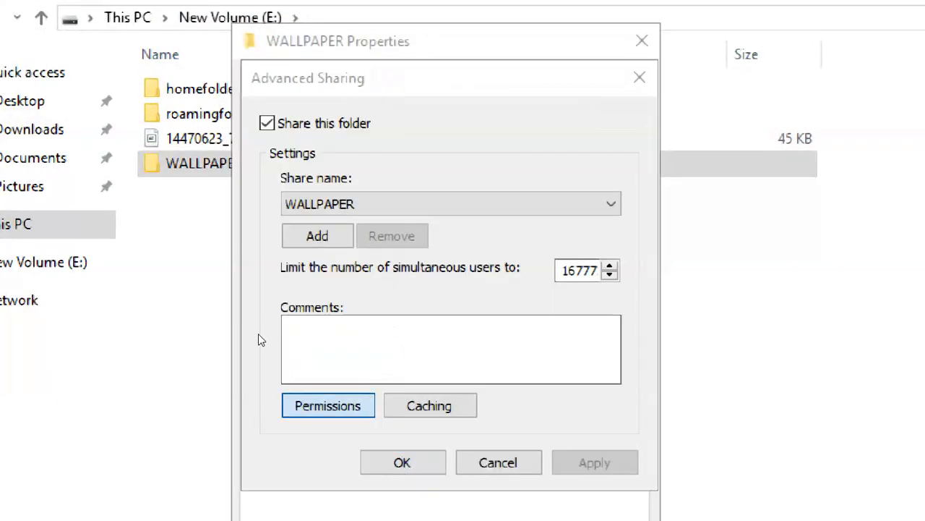
left_click(477, 492)
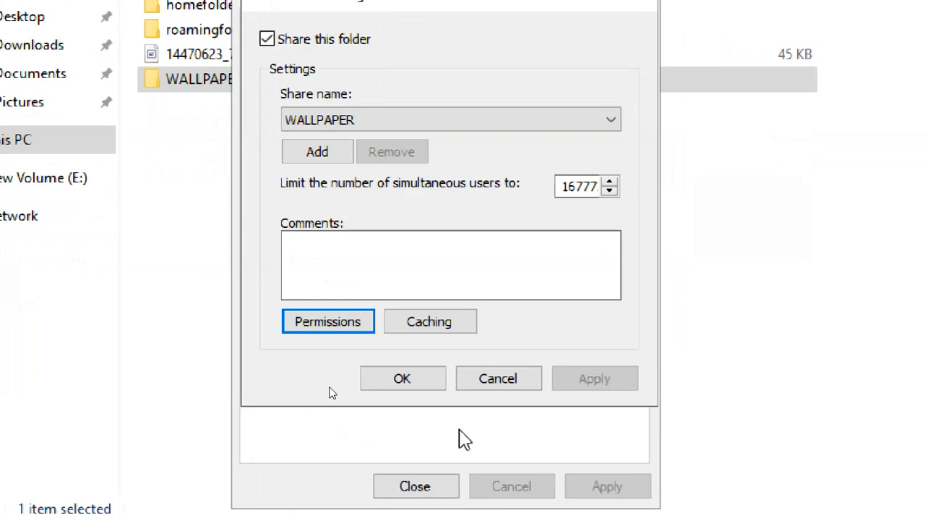
left_click(426, 381)
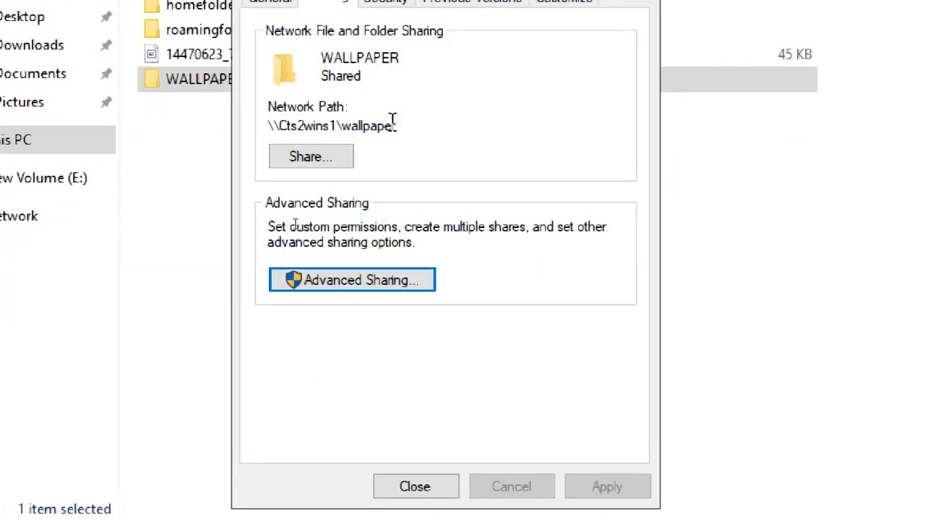
Copy the WALLPAPER folder's network path \\Cts2wins1\wallpaper and close its properties.
left_click_drag(395, 125, 256, 126)
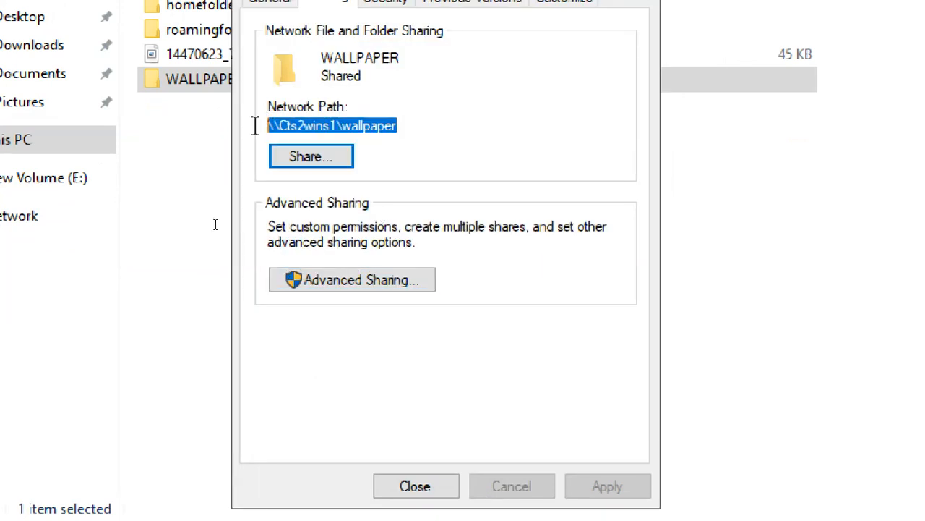
right_click(371, 129)
left_click(427, 203)
left_click(437, 486)
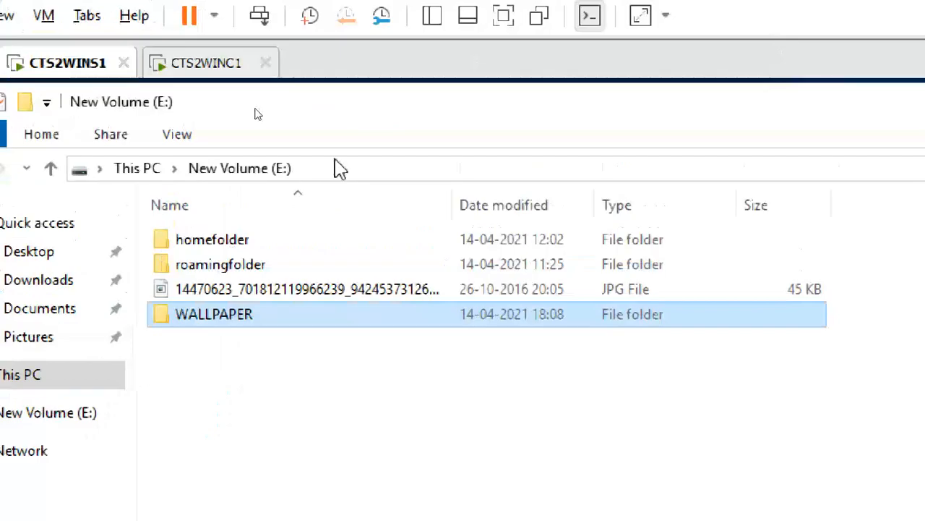
Open the text file aa from the desktop in Notepad, paste the network path \\Cts2wins1\wallpaper below the homefolder line and save.
left_click_drag(535, 93, 506, 94)
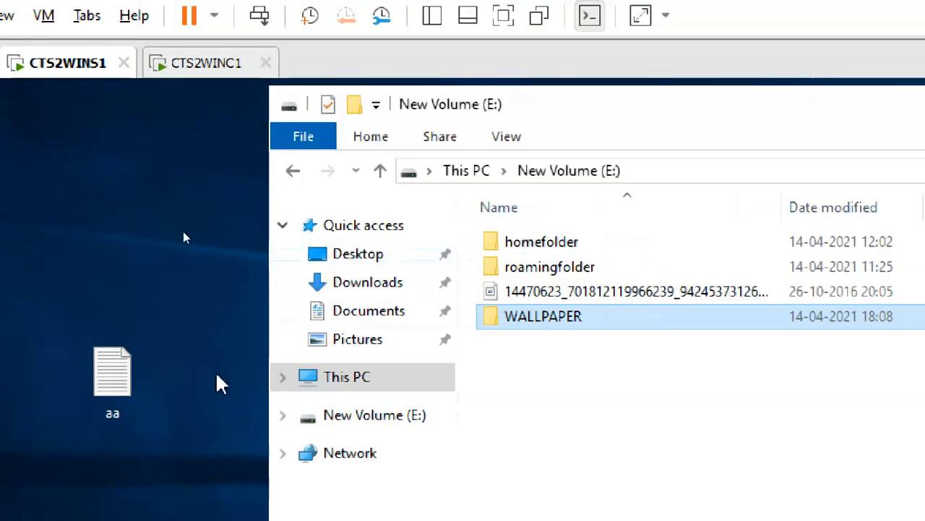
double_click(120, 382)
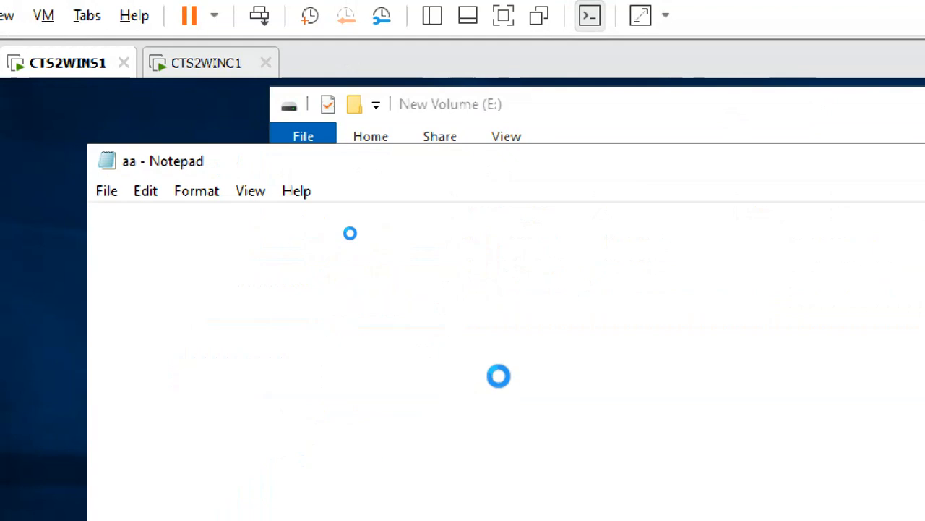
left_click(450, 303)
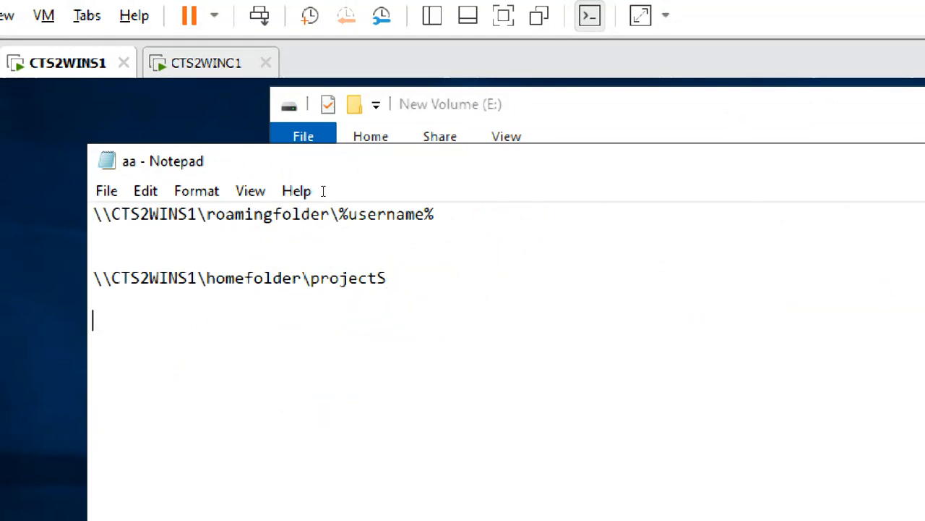
key("ctrl+v")
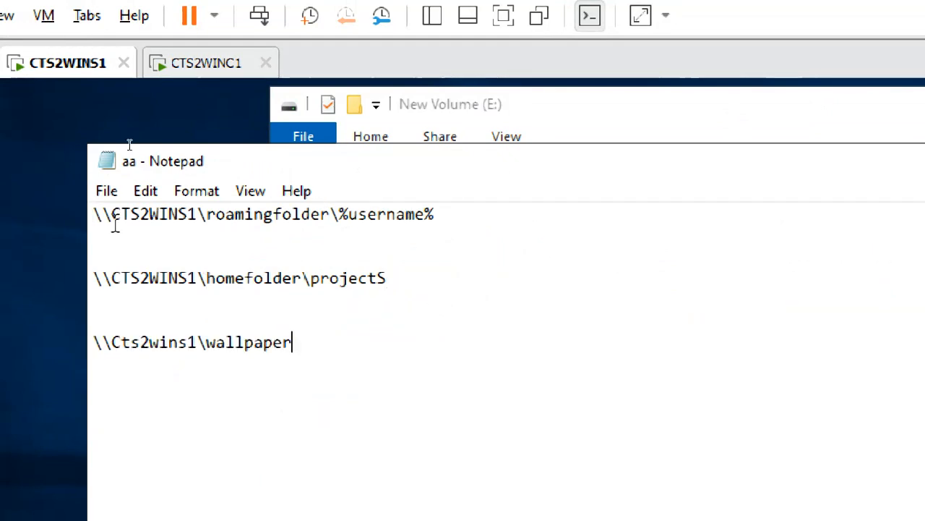
left_click(107, 191)
left_click(118, 274)
Back in New Volume (E:), widen the Name column to fit the picture's full name and turn on file name extensions.
left_click(680, 123)
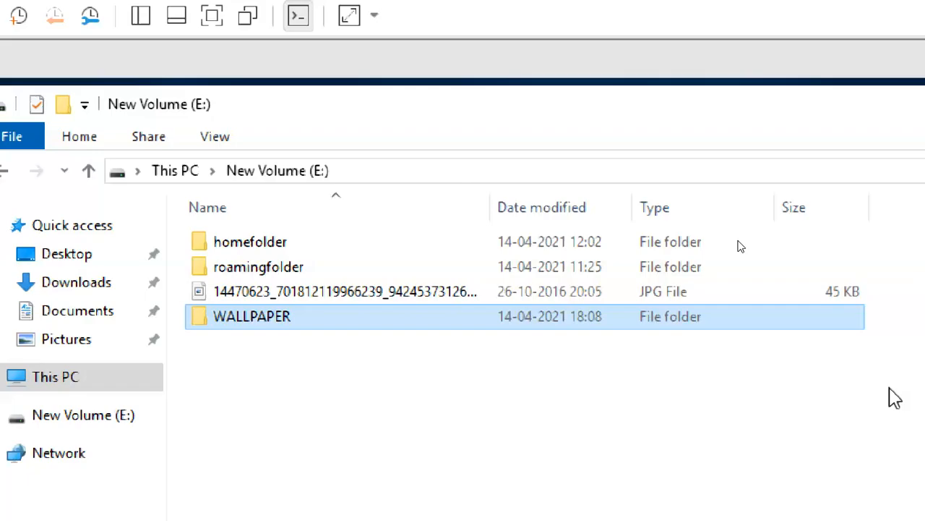
left_click(512, 291)
left_click_drag(489, 207, 634, 207)
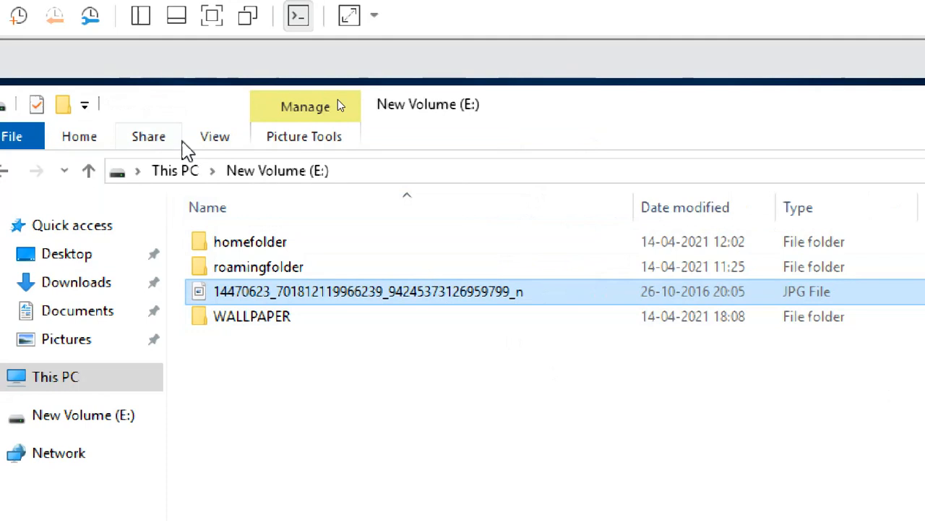
left_click(212, 149)
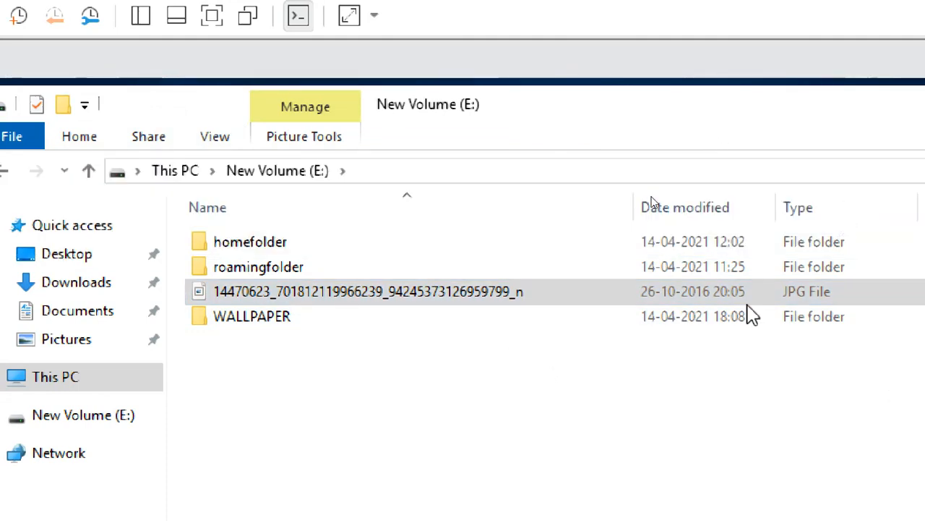
left_click(225, 142)
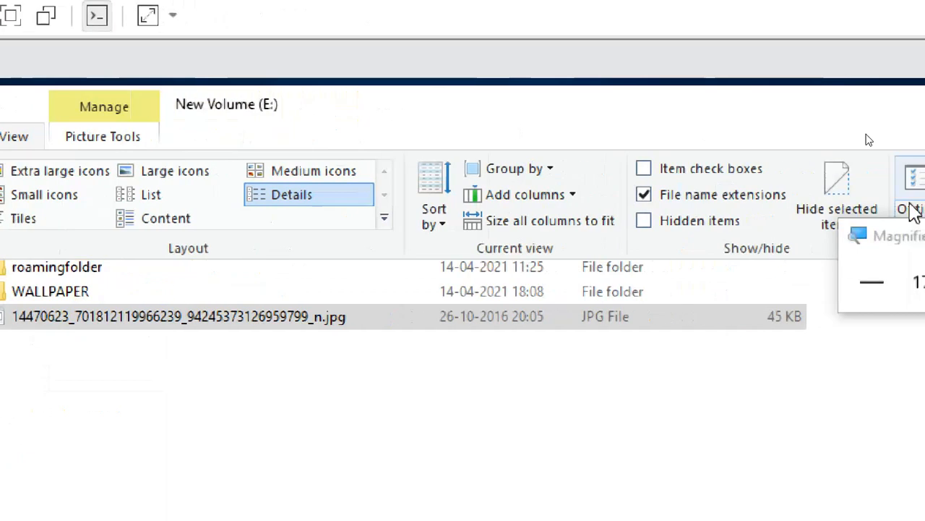
left_click(491, 409)
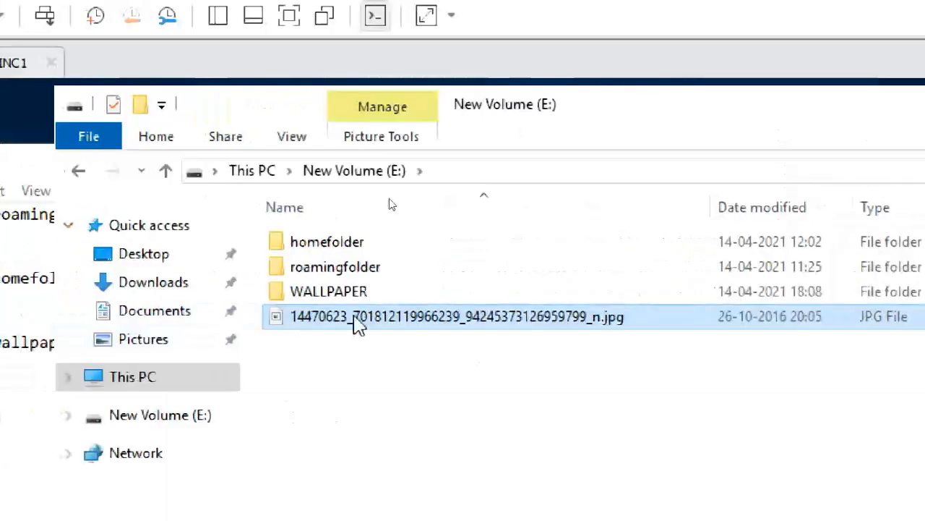
Rename the JPG picture on New Volume (E:) as WALL1.jpg.
double_click(355, 320)
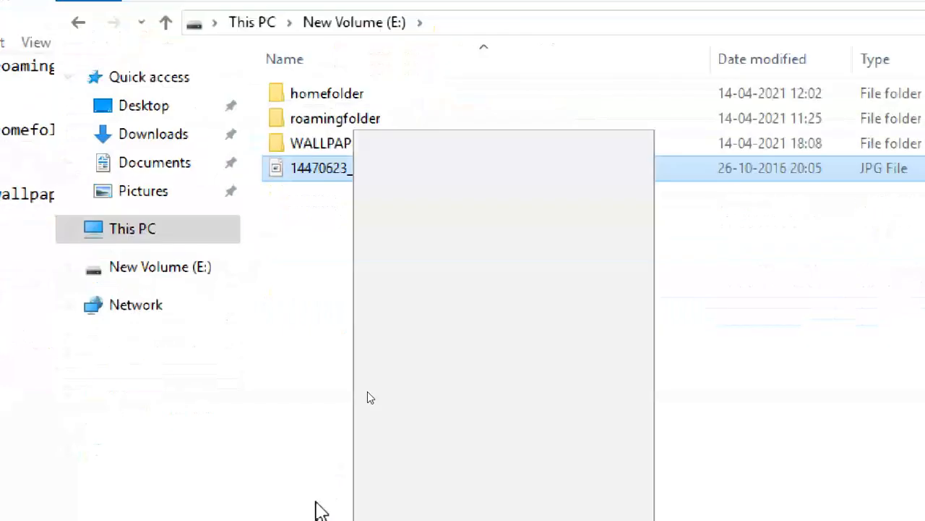
right_click(347, 167)
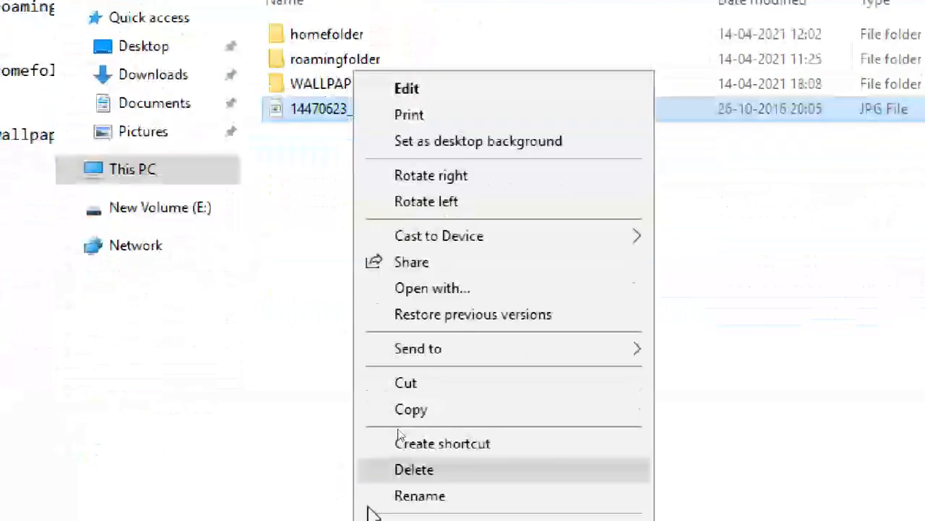
left_click(413, 485)
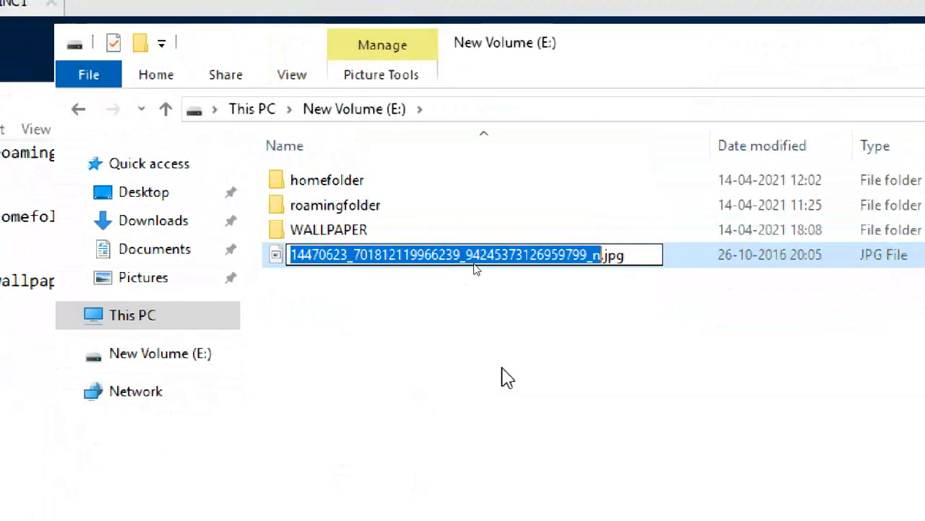
type("WALL1")
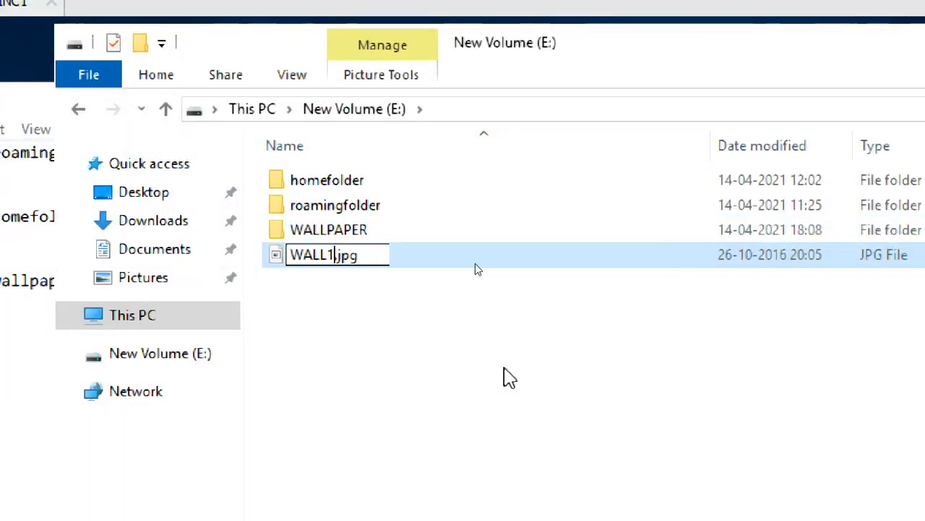
key("Return")
left_click(488, 360)
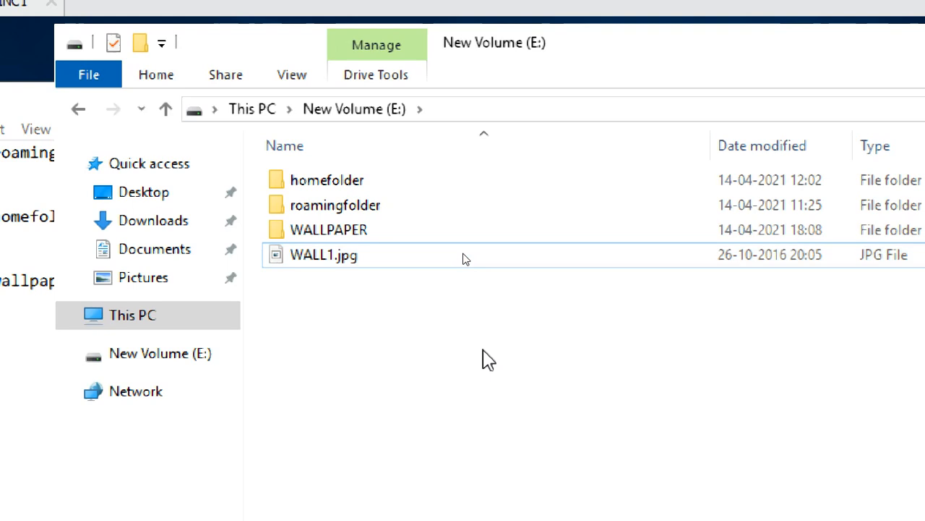
Copy WALL1.jpg from New Volume (E:) into the WALLPAPER folder.
right_click(407, 270)
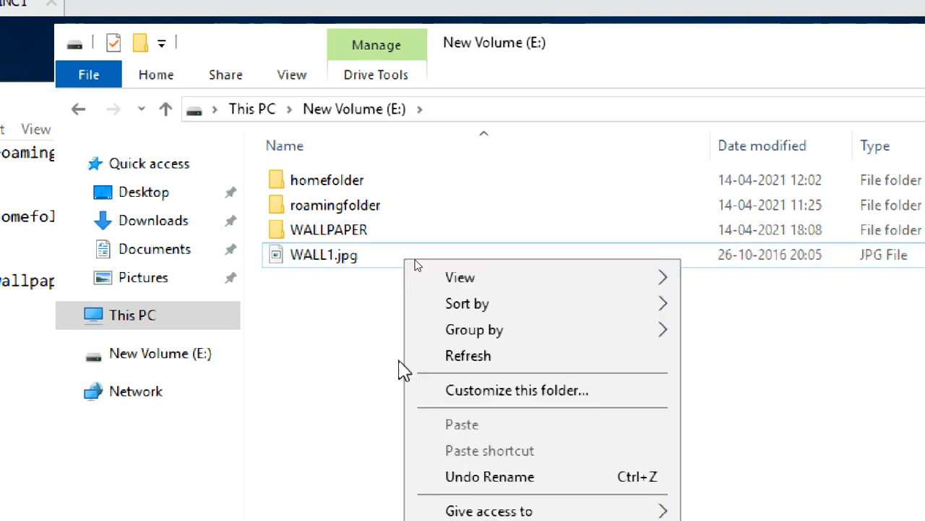
left_click(352, 257)
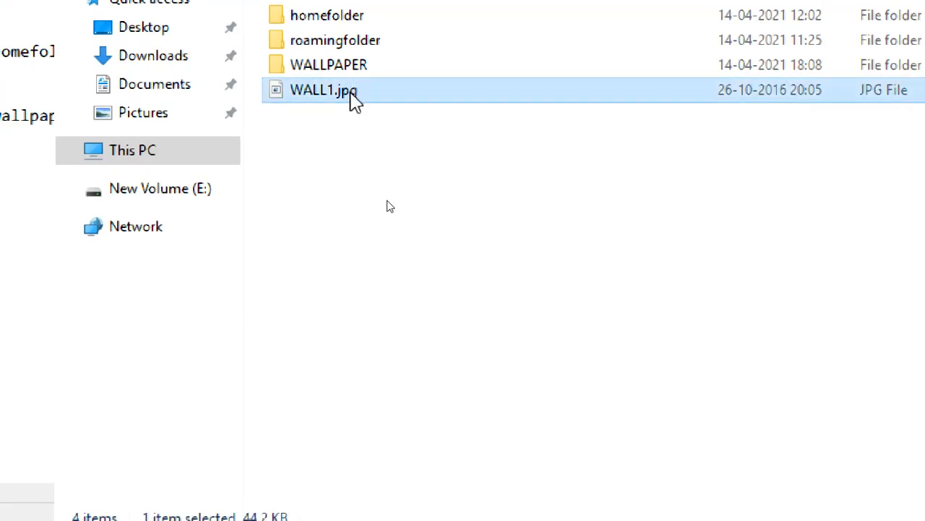
right_click(350, 93)
left_click(398, 388)
double_click(398, 67)
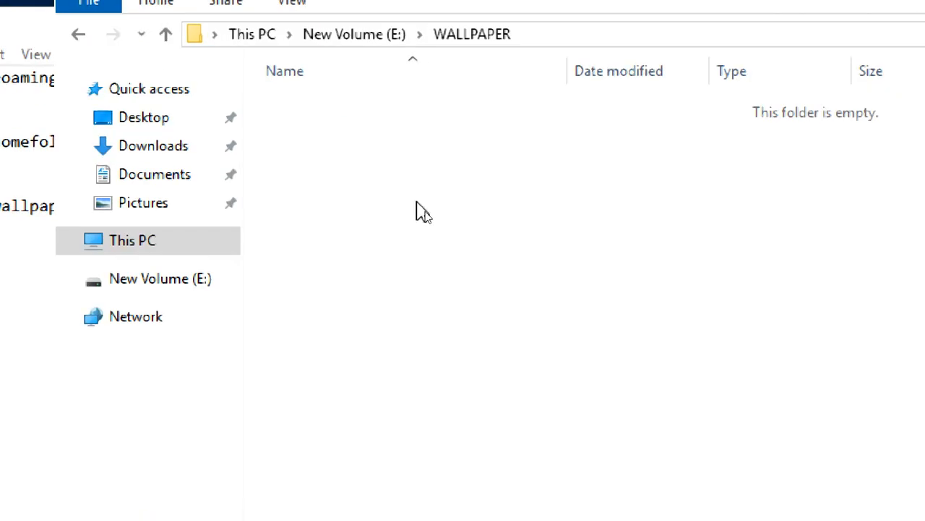
key("ctrl+v")
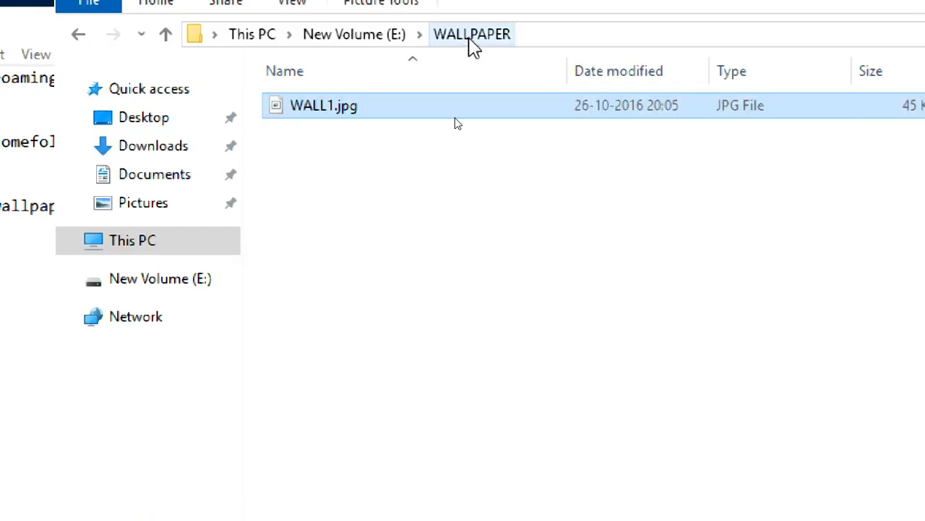
Go back to New Volume (E:) to look at the original WALL1.jpg and reopen the WALLPAPER folder.
left_click(381, 40)
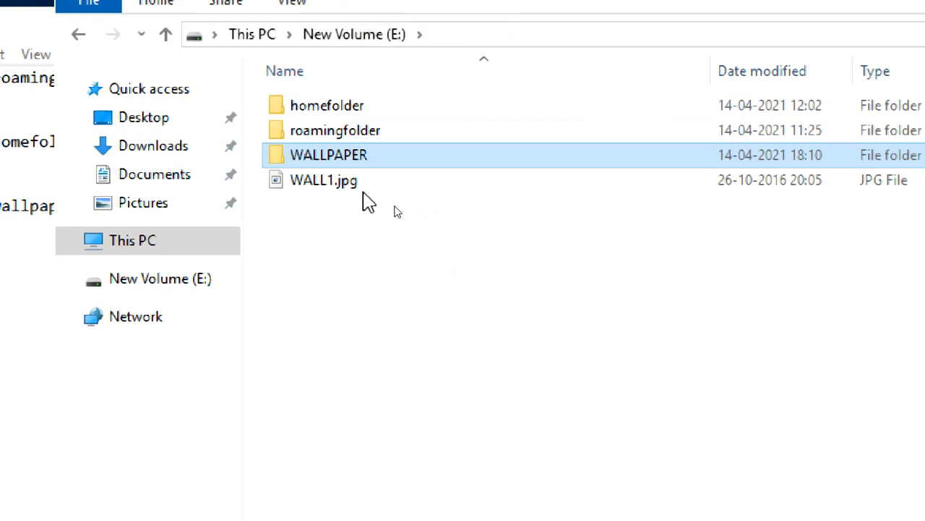
left_click(360, 189)
double_click(380, 154)
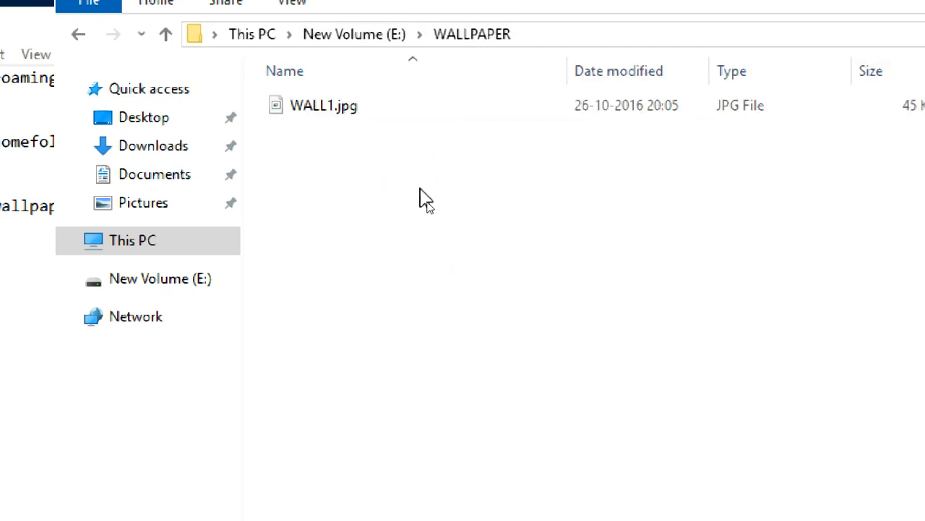
Open WALL1.jpg from the WALLPAPER folder for editing in Paint.
left_click(396, 114)
right_click(397, 114)
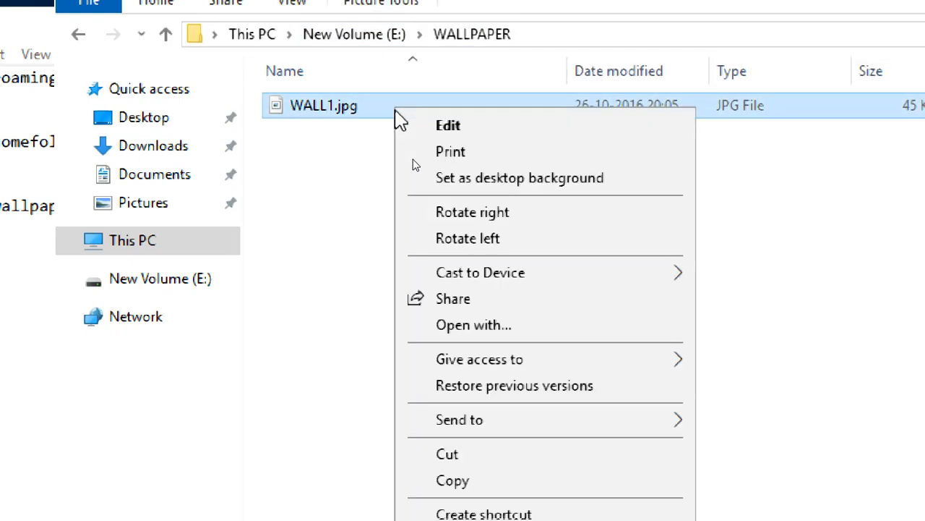
left_click(428, 126)
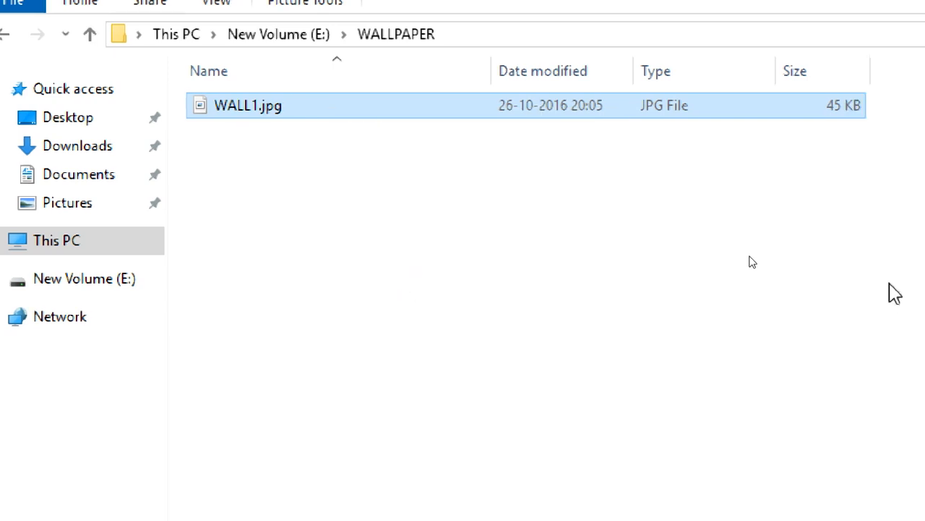
Lower the Magnifier zoom to 100% and move the Magnifier window out of the way.
left_click(890, 153)
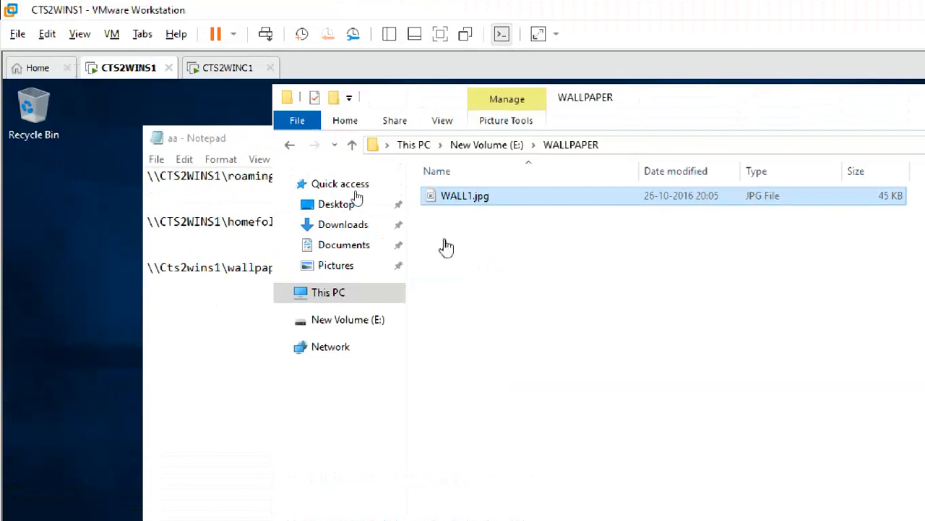
left_click(440, 36)
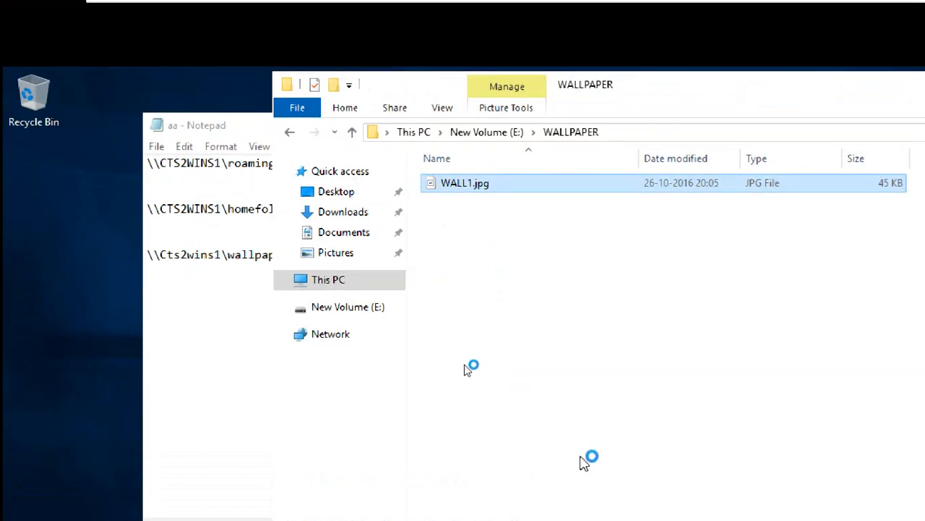
left_click(833, 215)
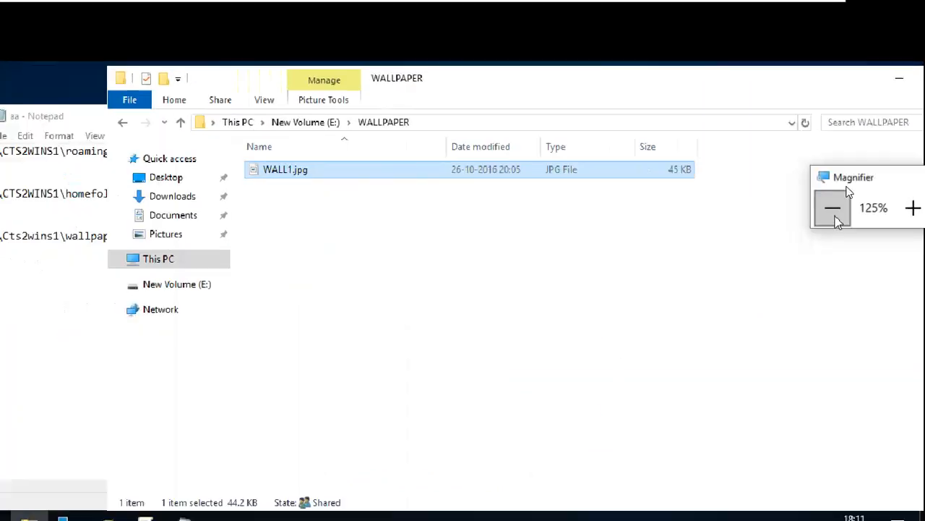
left_click(845, 189)
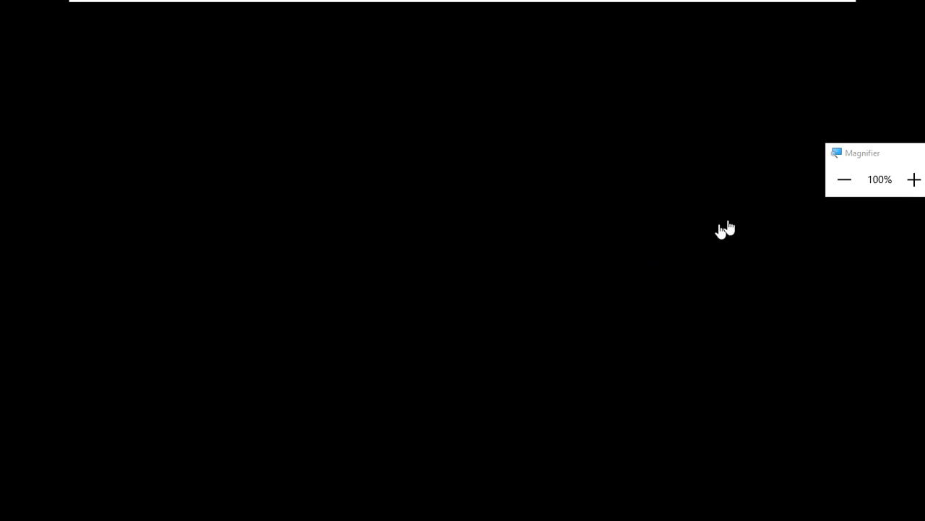
left_click(836, 188)
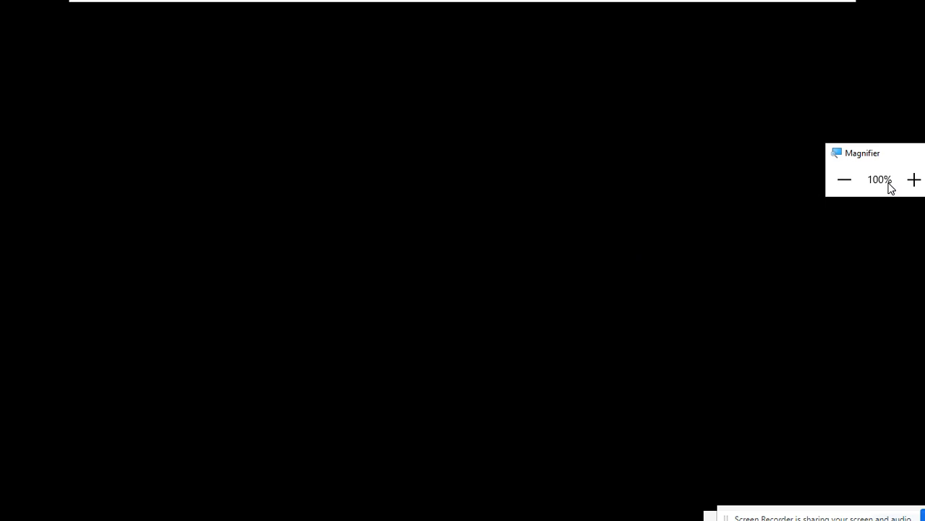
left_click_drag(870, 161, 844, 119)
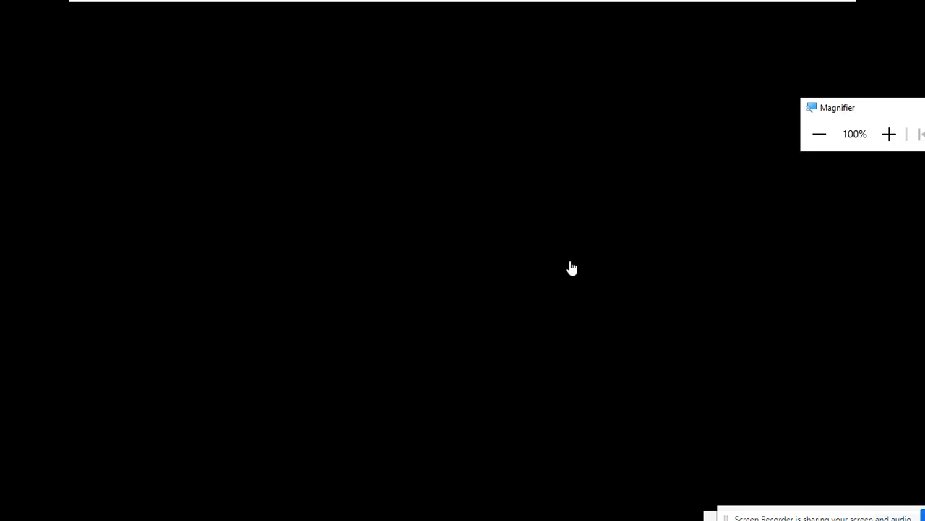
left_click(571, 264)
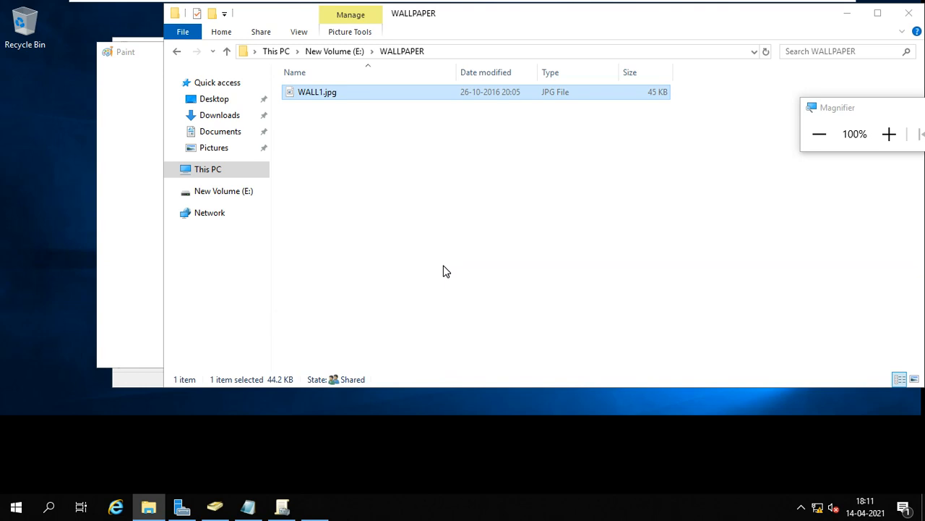
Look over the whole WALL1.jpg picture in the maximized Paint window, and close Paint.
left_click(137, 58)
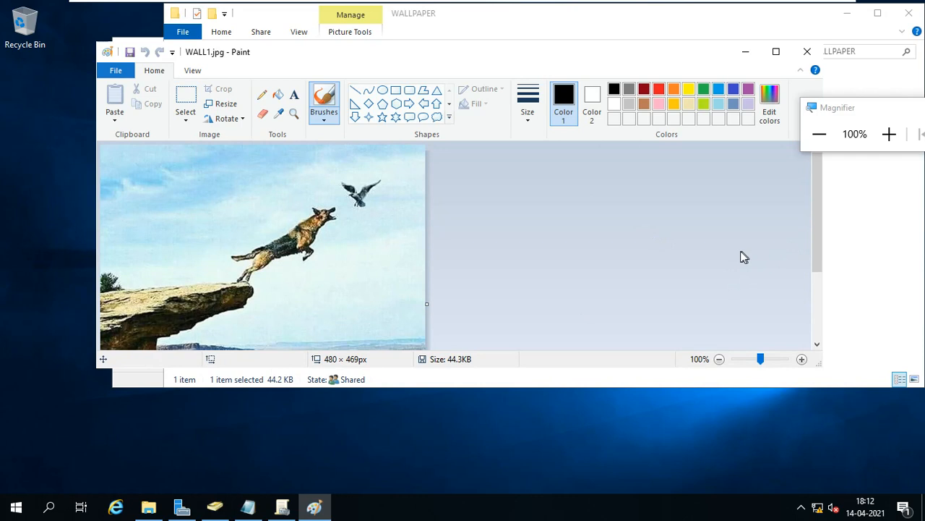
mouse_move(817, 218)
left_mouse_down()
mouse_move(814, 236)
mouse_move(804, 194)
mouse_move(786, 314)
left_mouse_up()
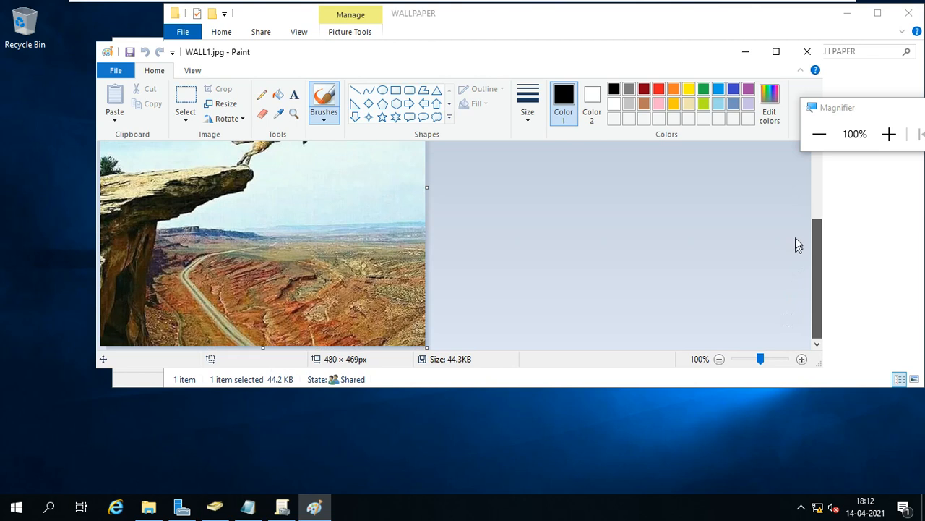
left_click_drag(798, 245, 797, 166)
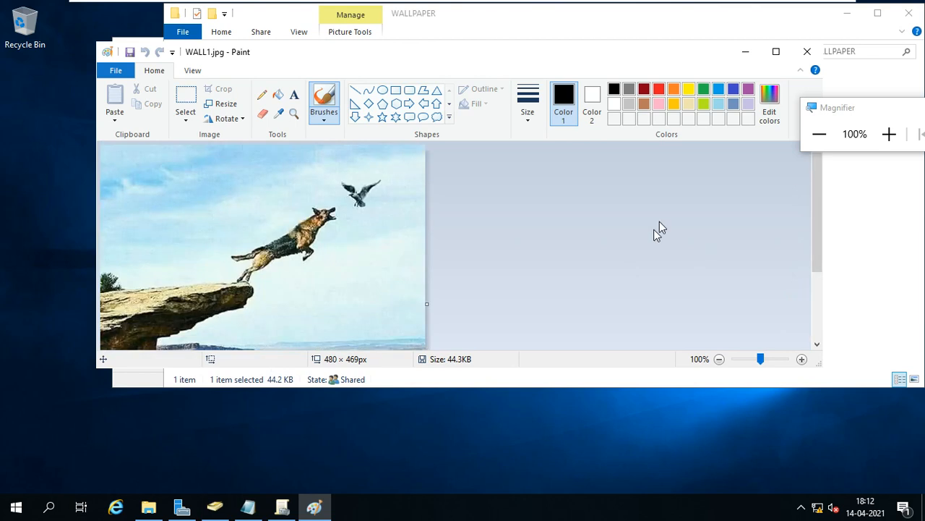
left_click(776, 51)
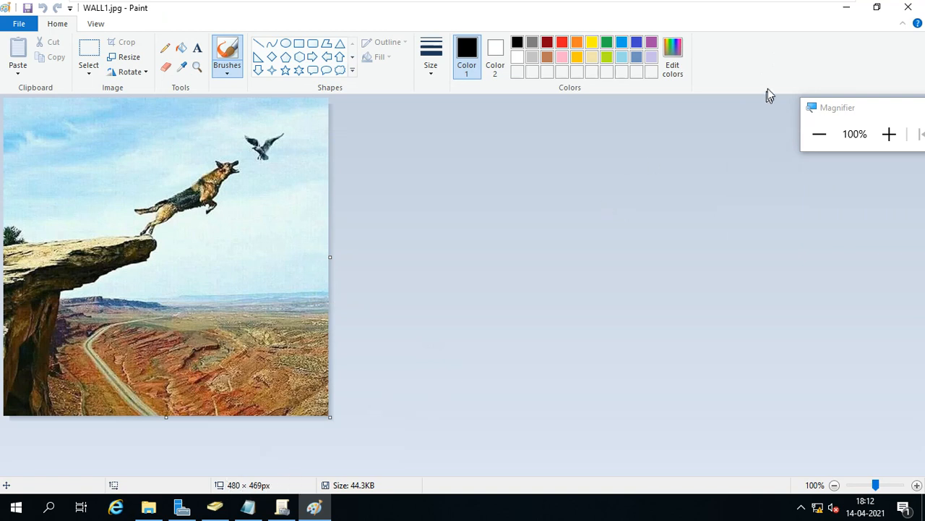
left_click(908, 7)
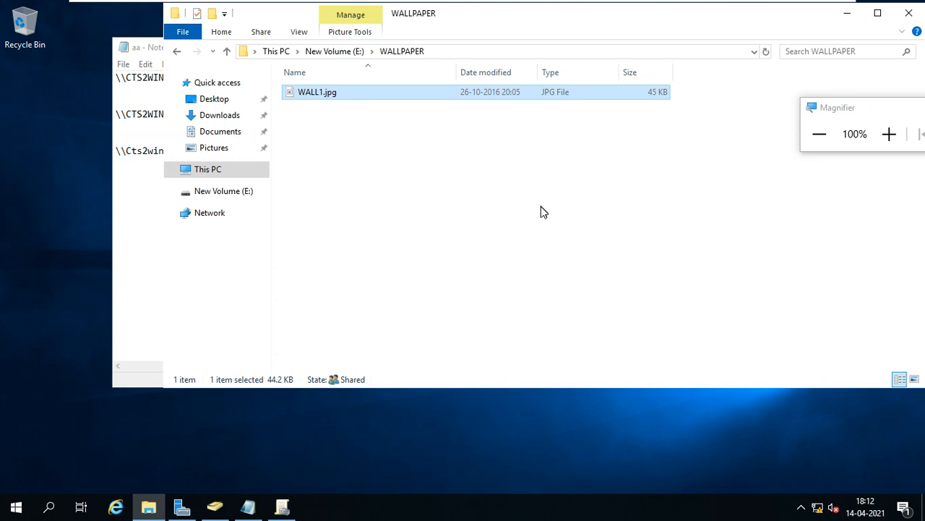
Complete the wallpaper network path in the aa Notepad file as \\Cts2wins1\wallpaper\WALL1.jpg.
left_click(425, 96)
left_click(143, 186)
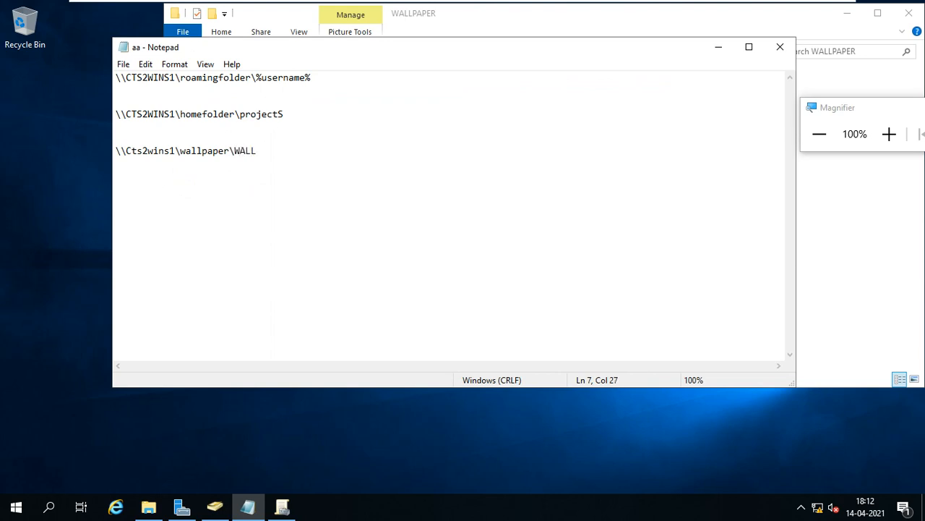
type("2wins1\\wallpaper\\WALL1.jpg")
left_click_drag(286, 152, 99, 155)
left_click(262, 192)
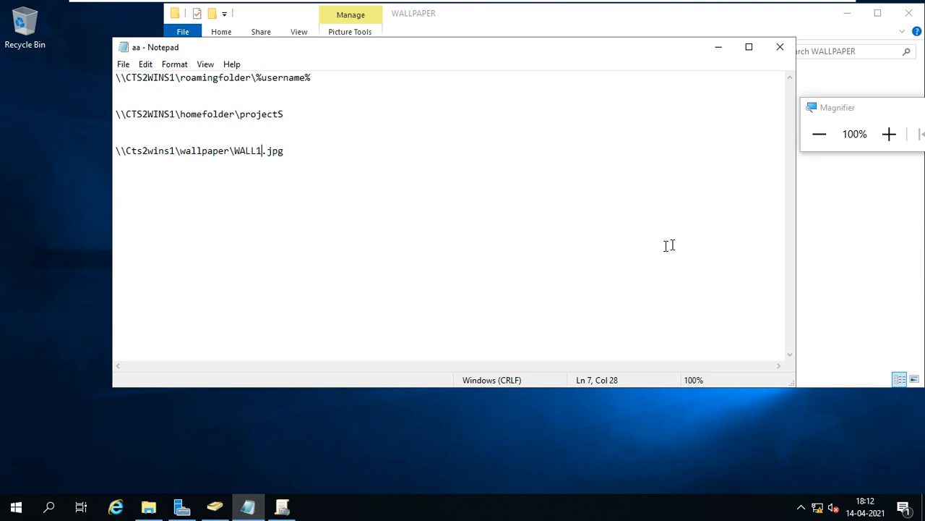
Compare the WALLPAPER folder on New Volume (E:) and its WALL1.jpg file with the wallpaper path noted in Notepad.
left_click(828, 235)
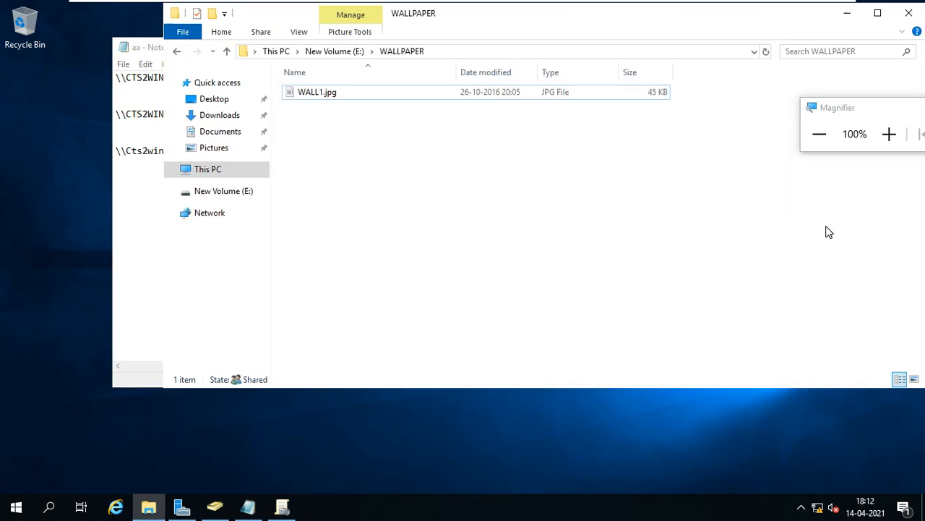
left_click(347, 57)
double_click(347, 119)
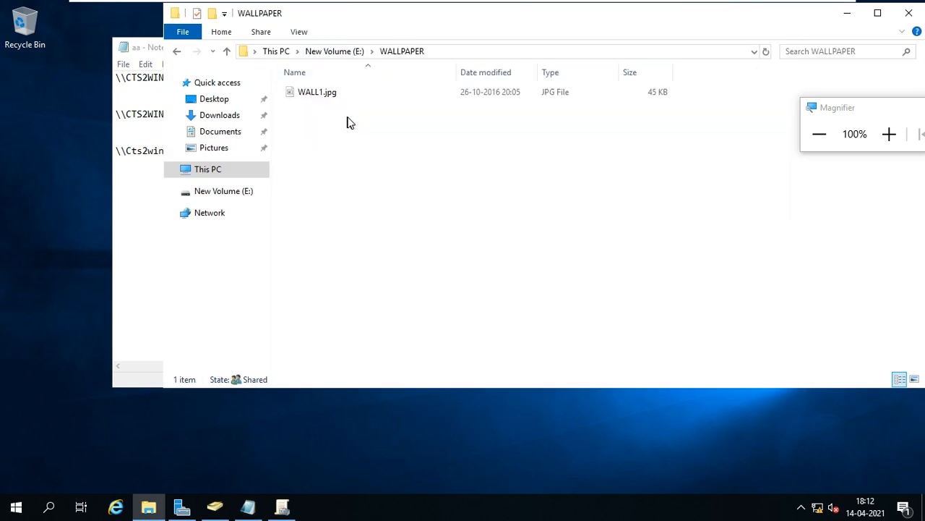
left_click(347, 54)
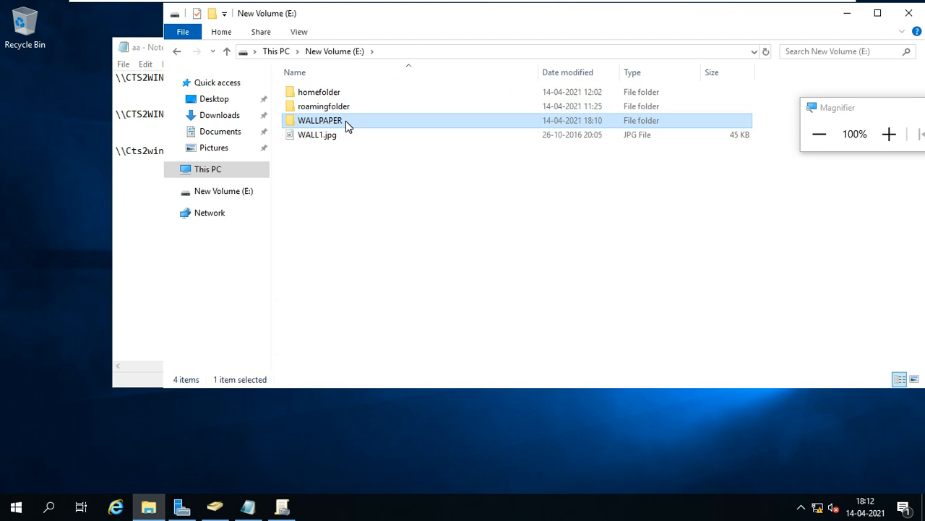
double_click(345, 120)
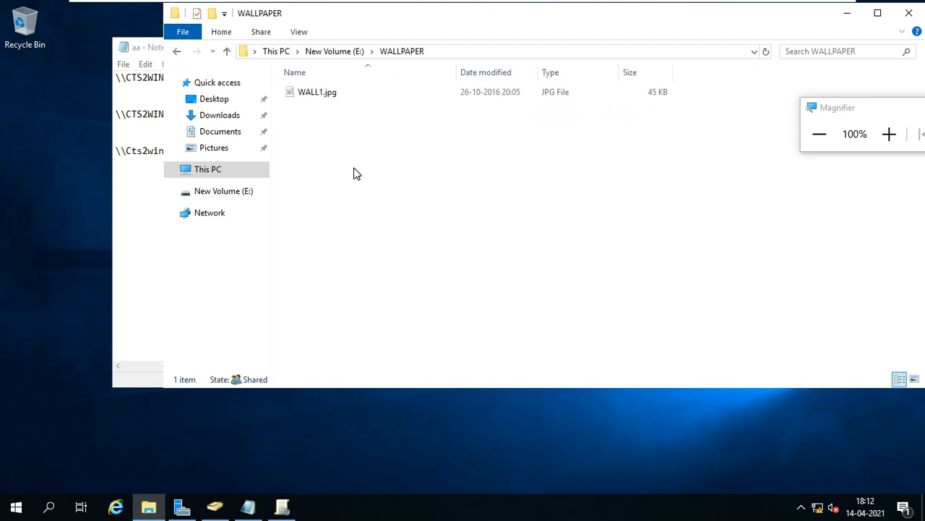
left_click(329, 99)
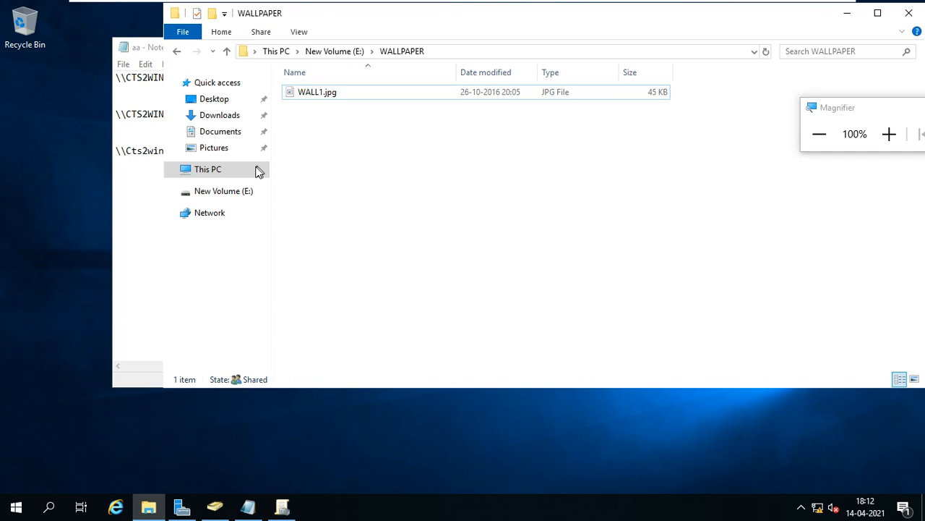
left_click(208, 173)
left_click(152, 183)
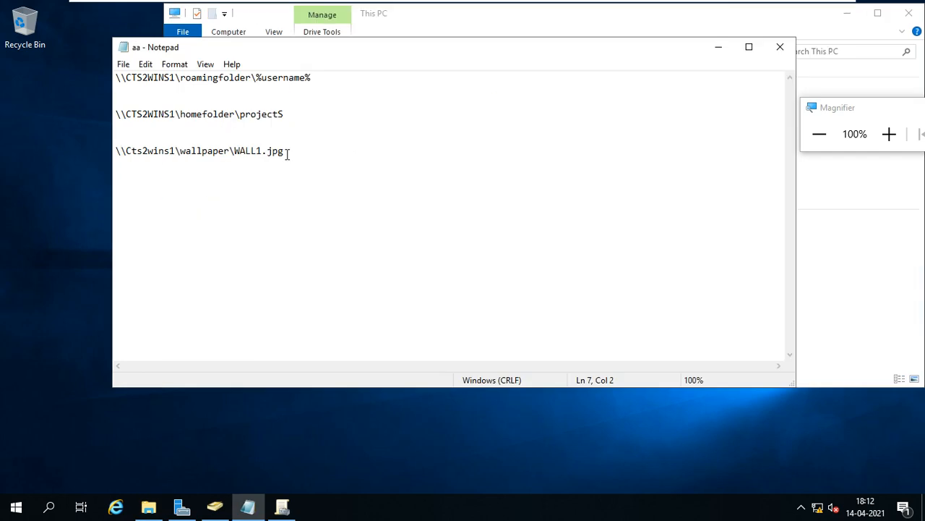
left_click_drag(287, 155, 116, 151)
left_click(268, 151)
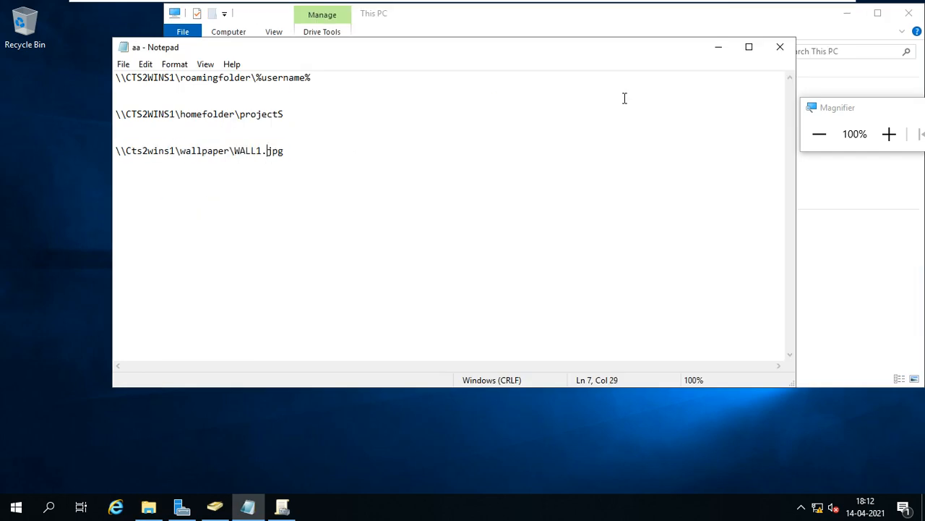
Minimize File Explorer and bring up the Group Policy Objects container of vedic.com in Group Policy Management.
left_click(847, 14)
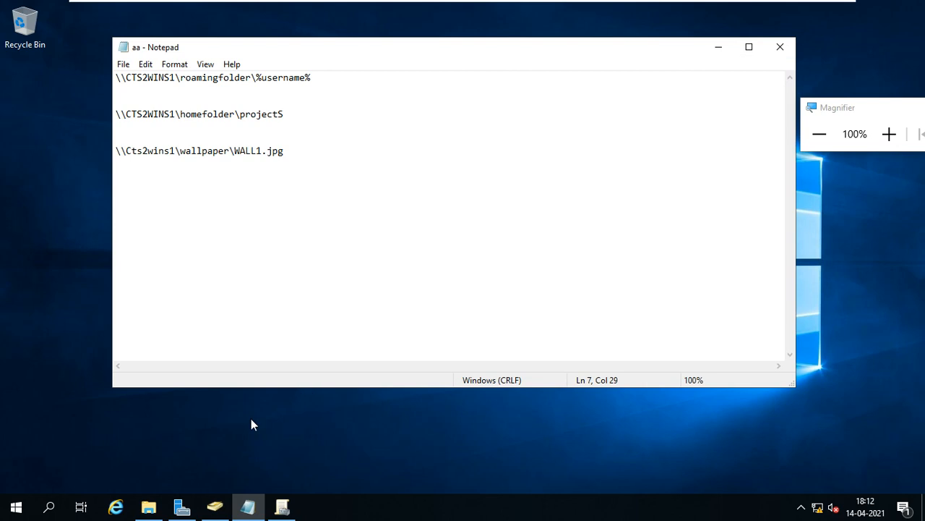
left_click(255, 495)
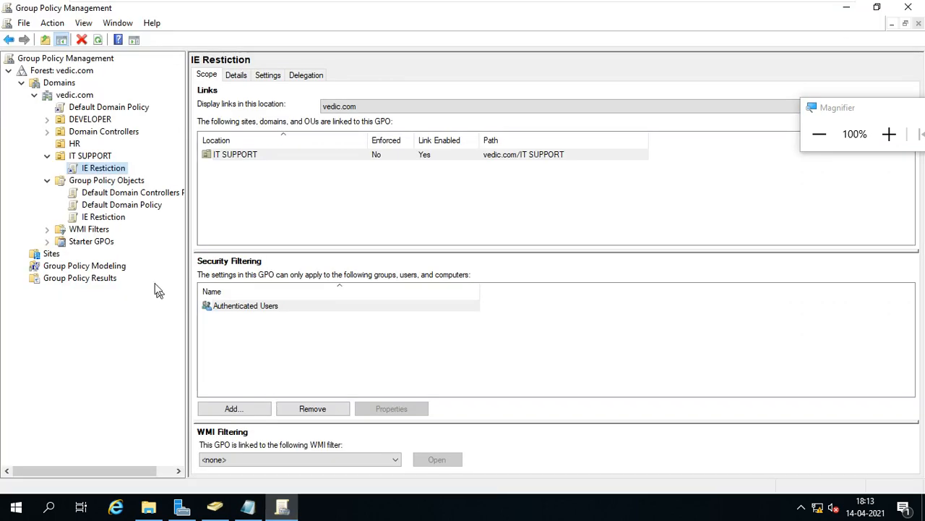
left_click(107, 181)
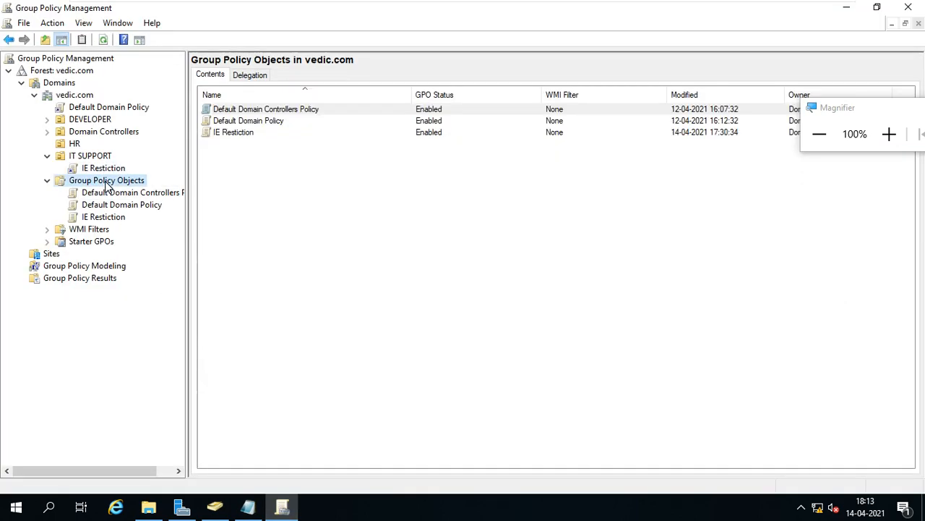
right_click(106, 181)
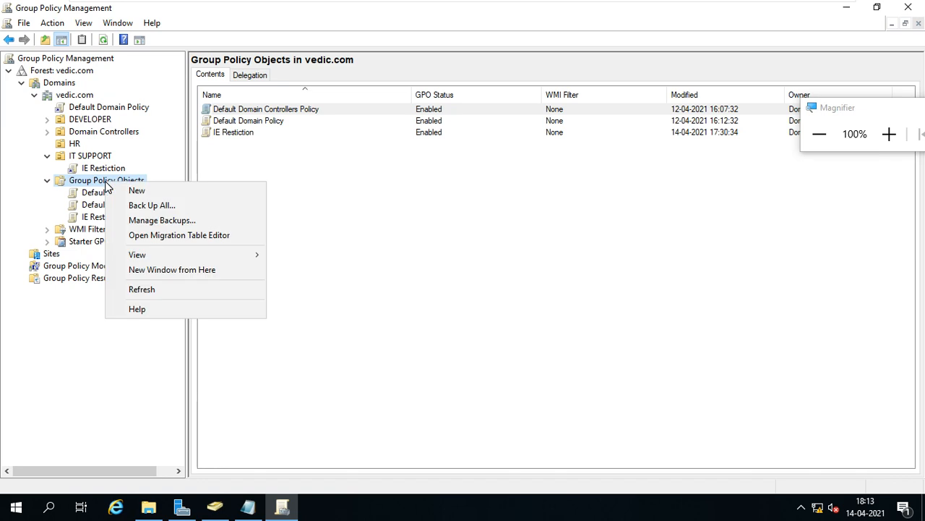
left_click(138, 191)
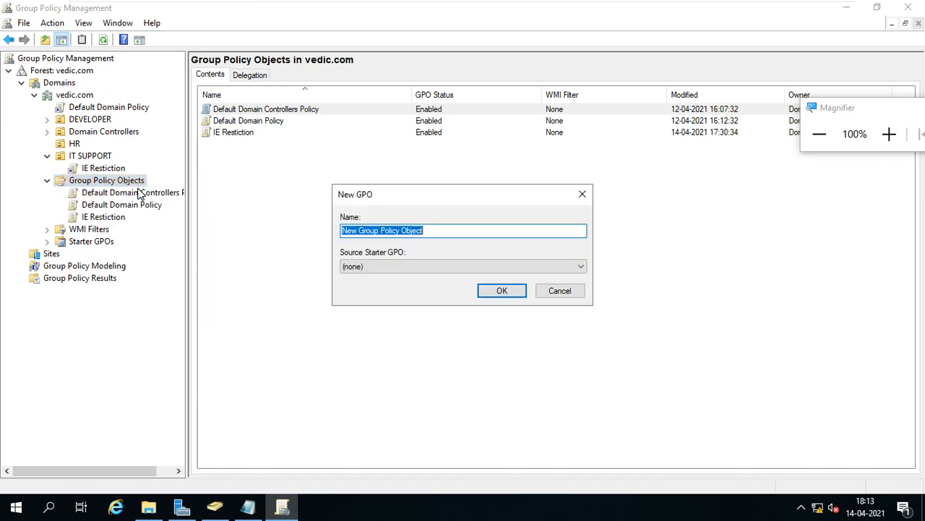
left_click(494, 290)
Create a group policy object named Desktop Wallpaper in the Group Policy Objects of vedic.com and select it.
left_click(876, 136)
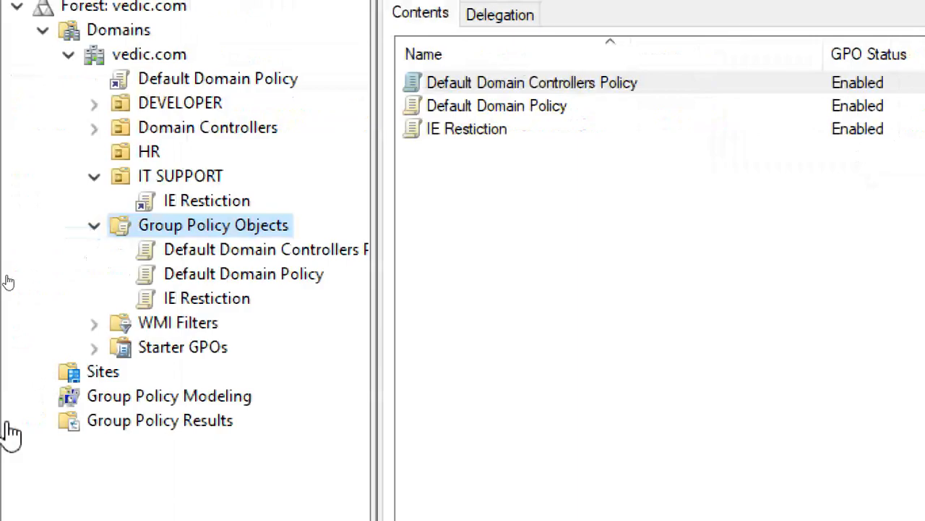
right_click(230, 235)
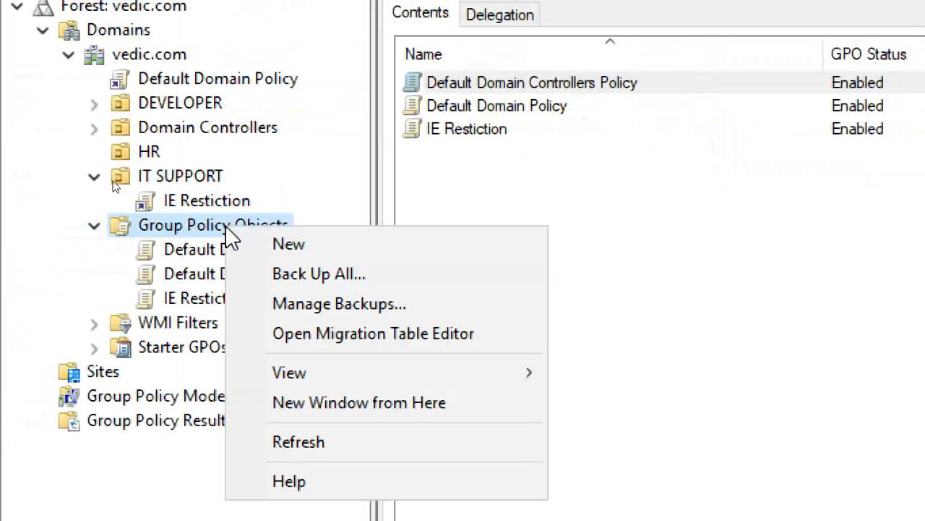
left_click(290, 244)
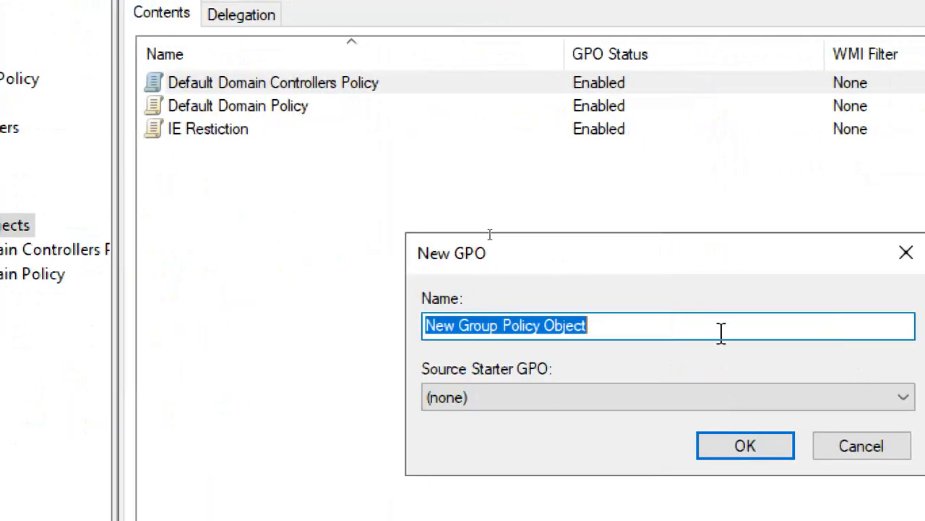
type("Desk")
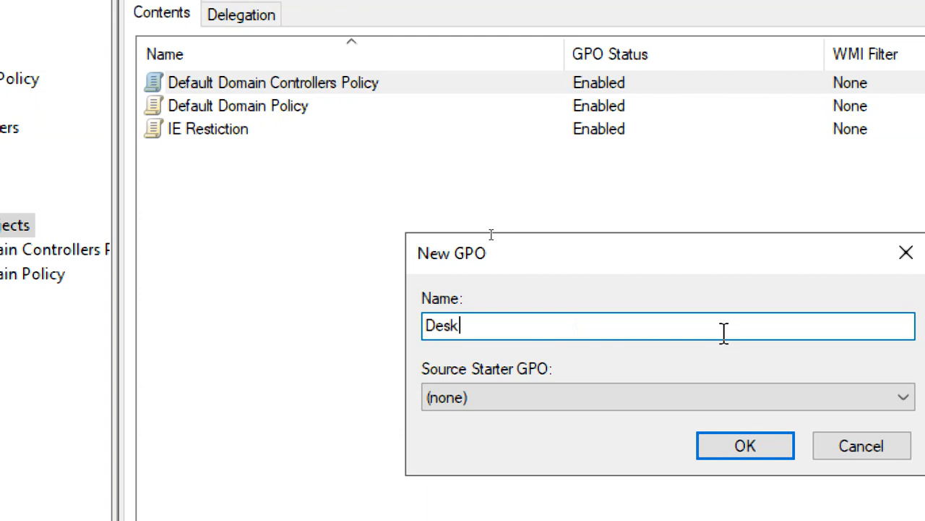
type("top Wallpaper")
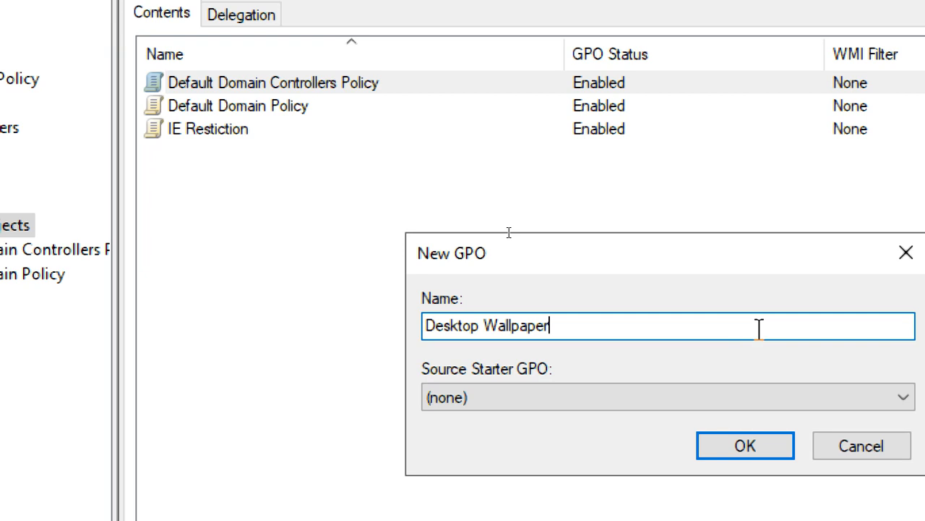
left_click(730, 447)
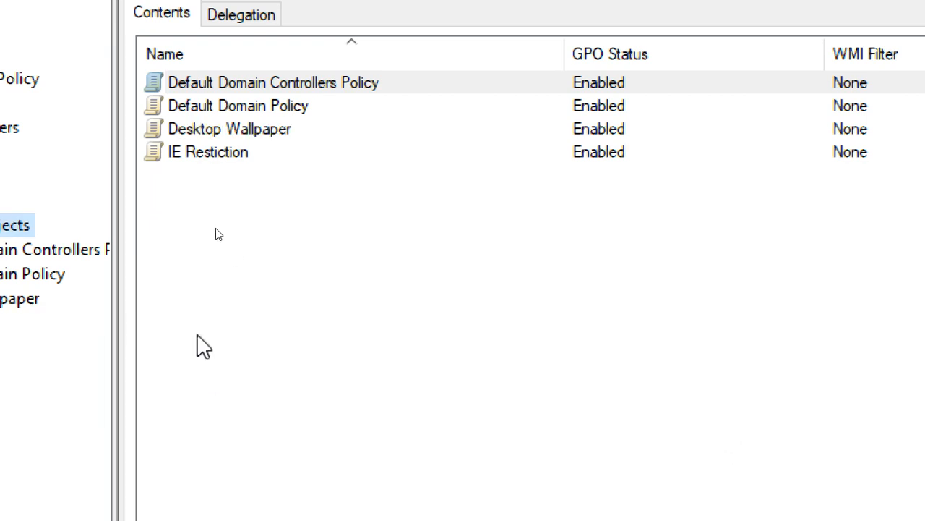
left_click(214, 299)
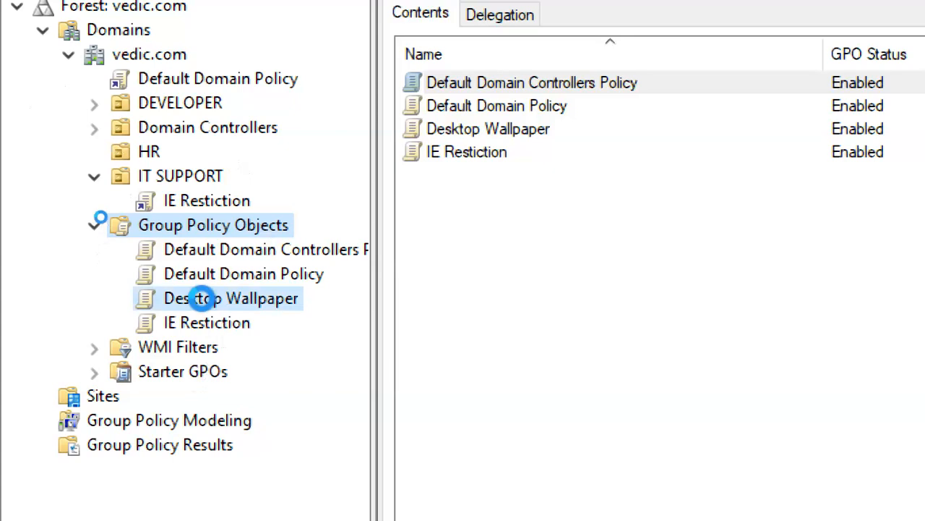
Open the Desktop Wallpaper group policy object of vedic.com for editing.
left_click(210, 230)
left_click(219, 299)
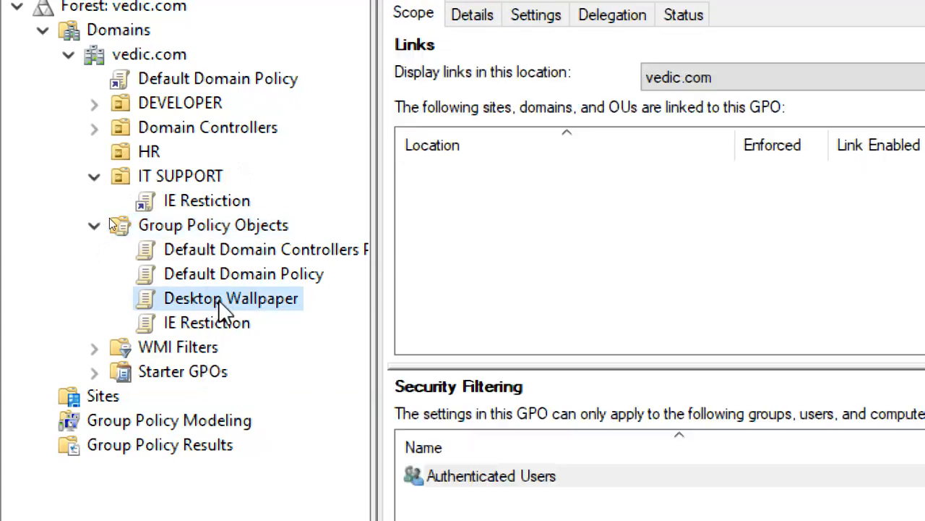
right_click(217, 299)
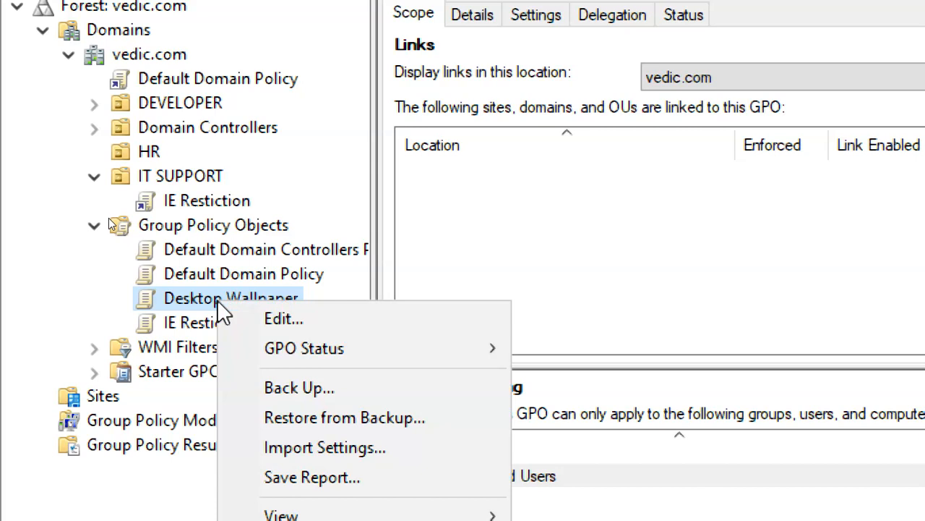
left_click(300, 319)
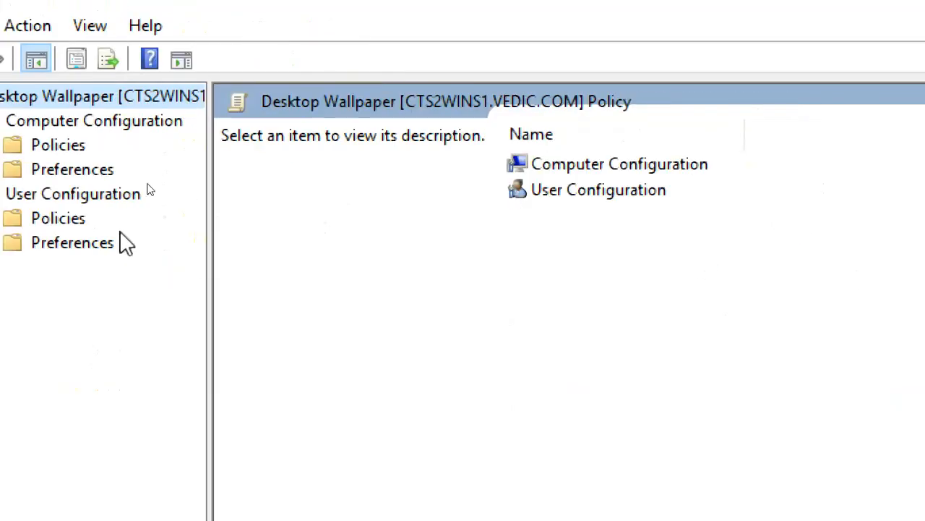
Expand Policies and Administrative Templates under User Configuration and show All Settings.
left_click(58, 218)
left_click(231, 197)
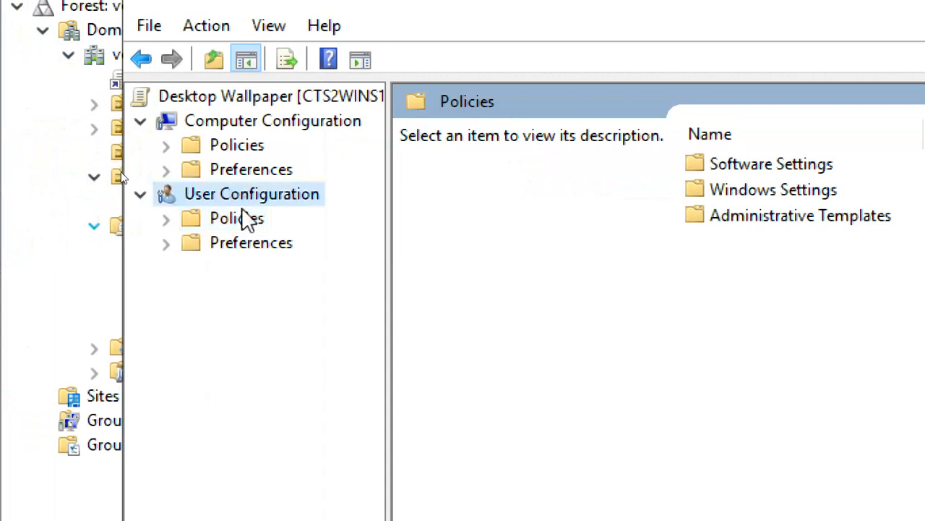
left_click(248, 222)
left_click(167, 220)
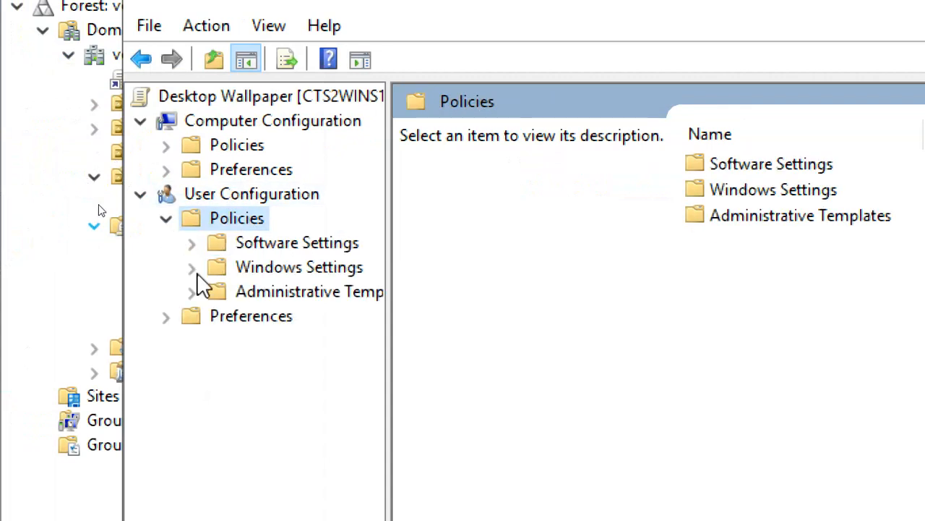
left_click(265, 291)
left_click(192, 292)
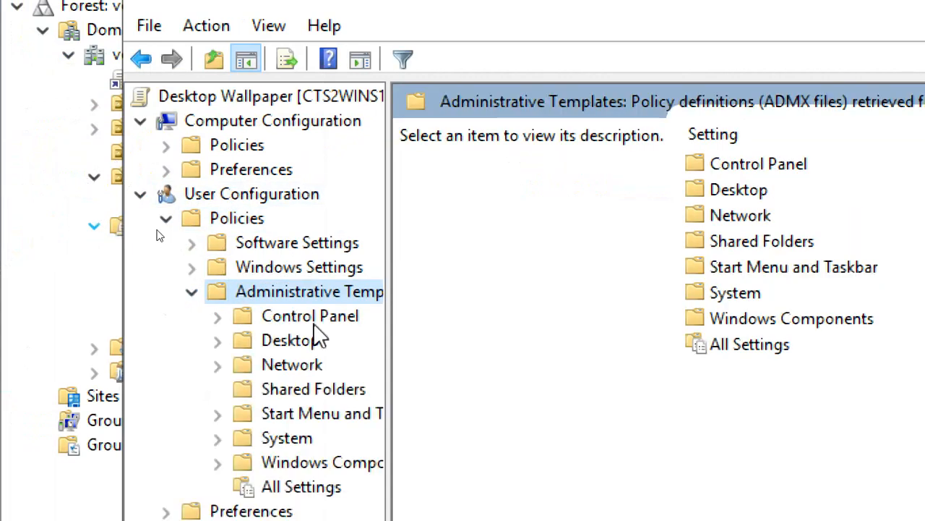
left_click(323, 409)
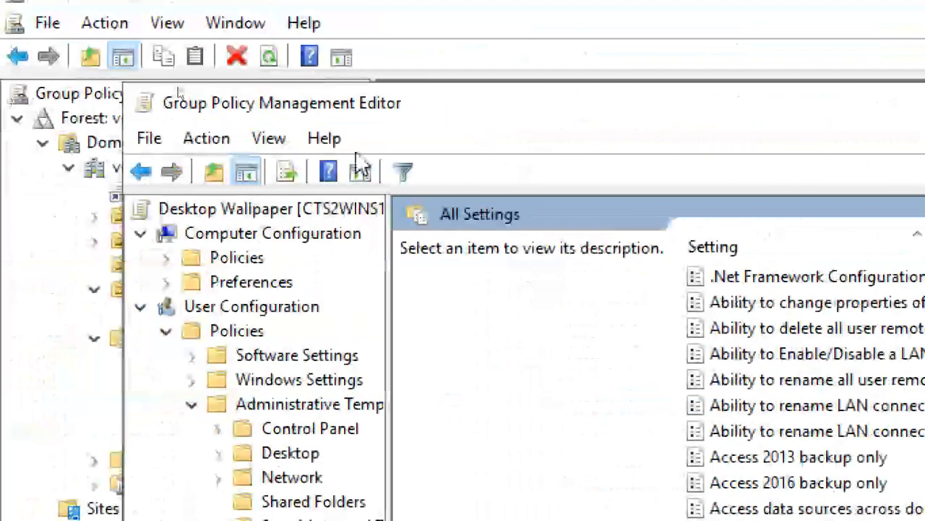
Filter the user Administrative Templates by the exact keyword desktop wallpaper, leaving the requirements filters off.
left_click(209, 141)
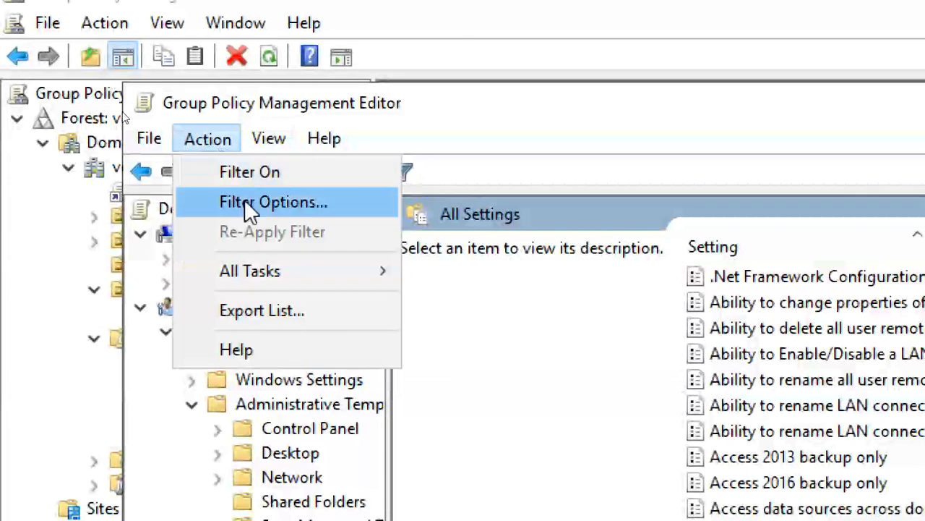
left_click(246, 180)
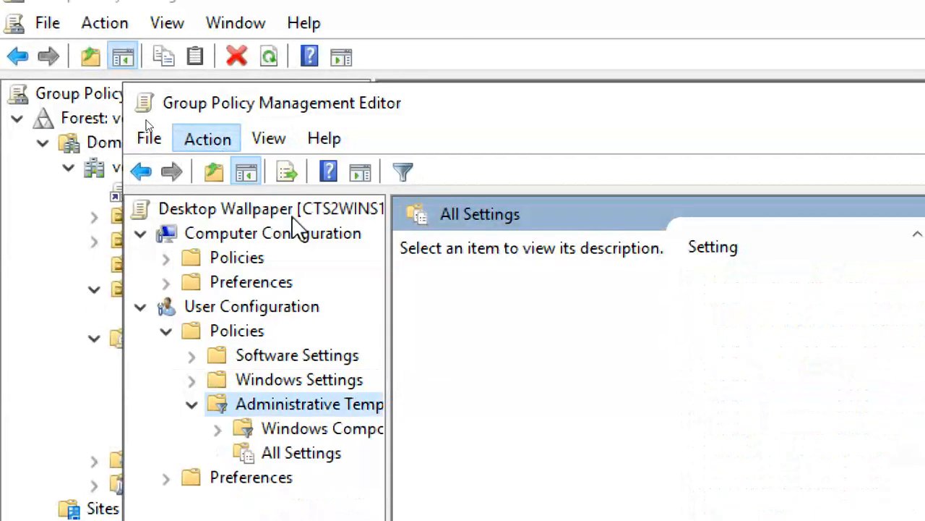
left_click(212, 143)
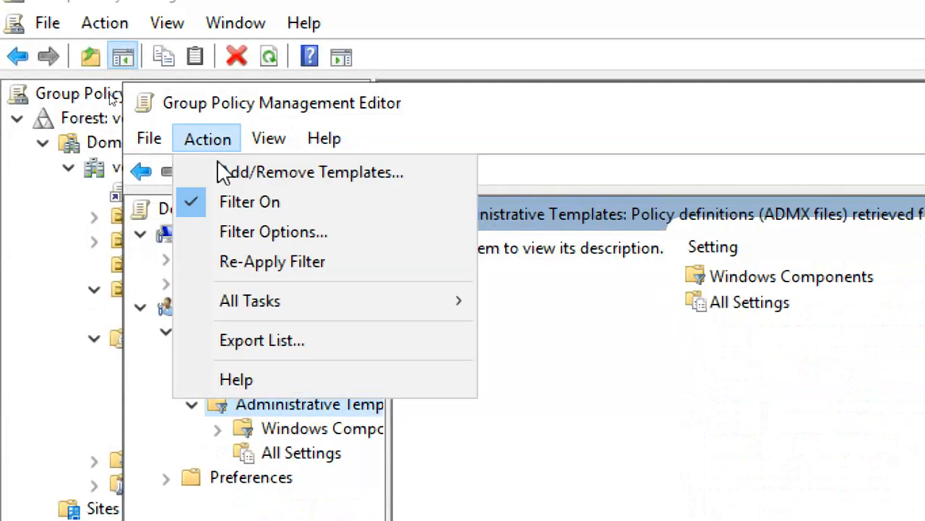
left_click(253, 231)
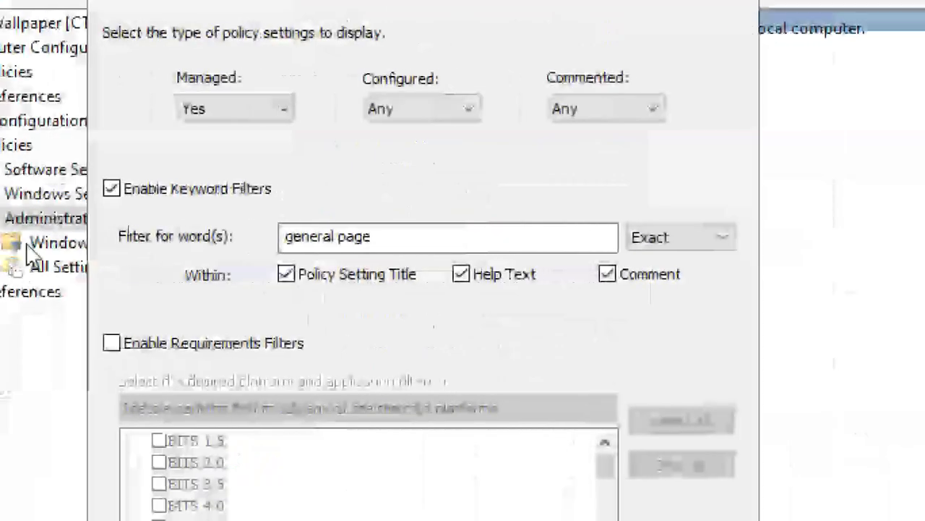
left_click_drag(386, 236, 239, 236)
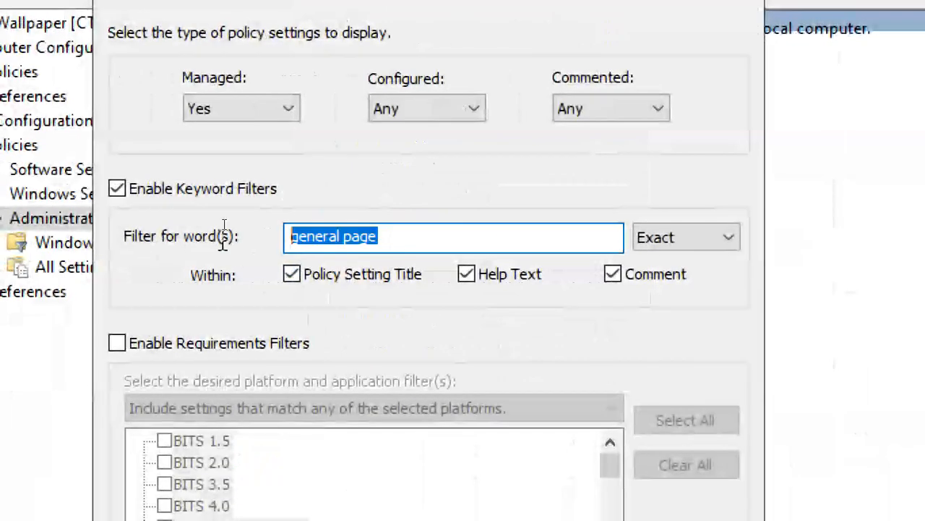
key("BackSpace")
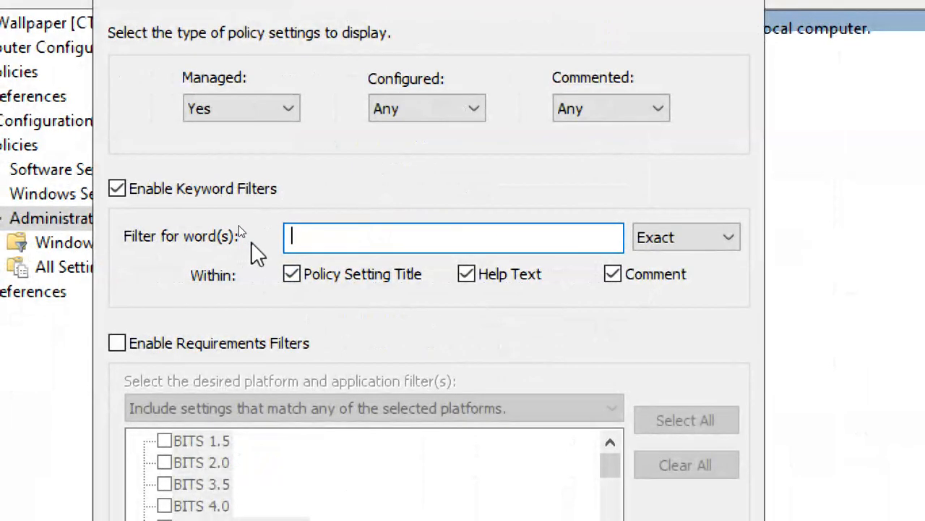
type("desktop wallpaper")
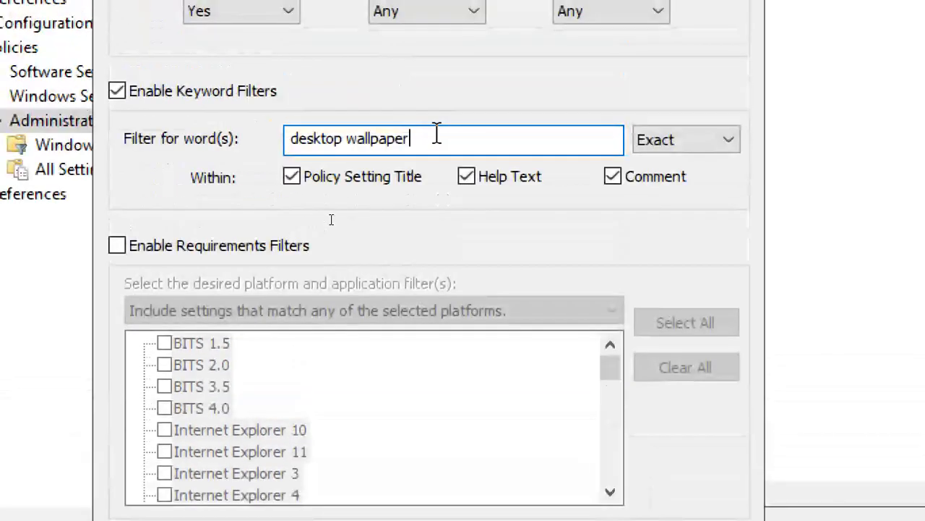
left_click_drag(434, 81, 246, 82)
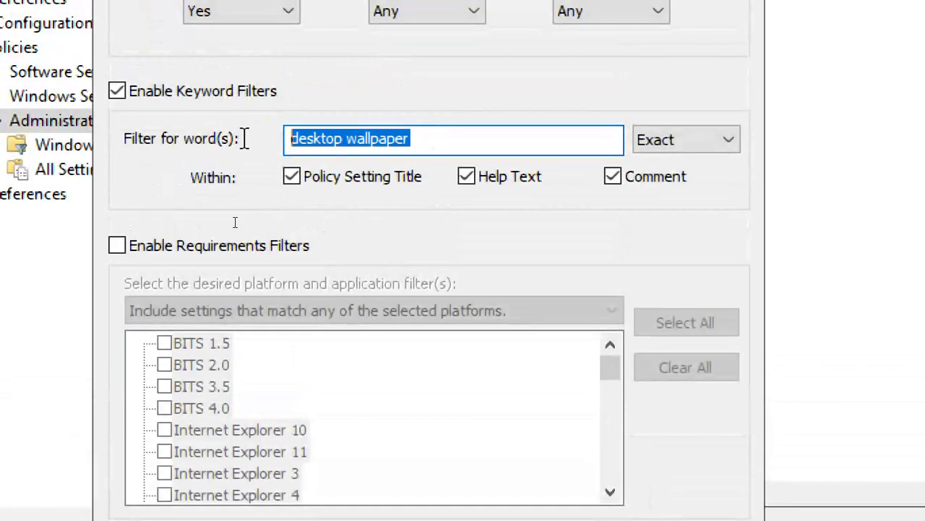
left_click(333, 251)
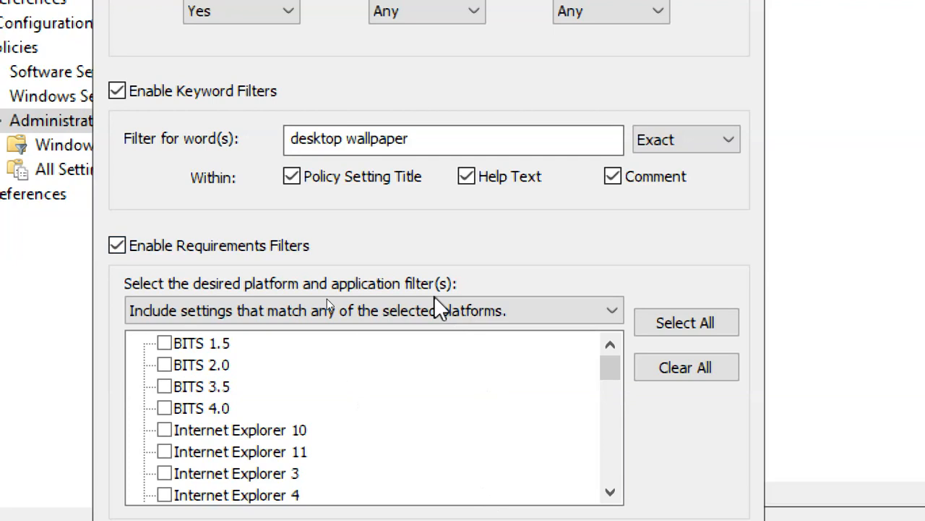
left_click(323, 247)
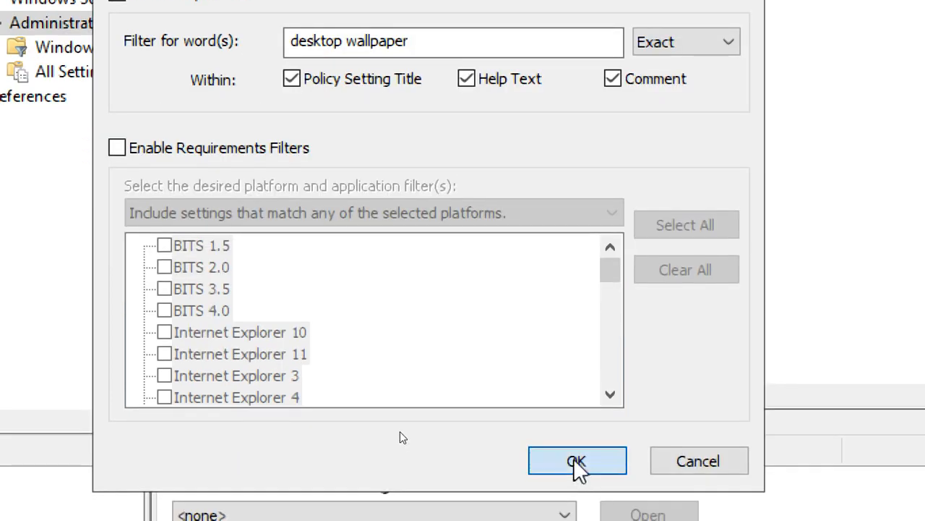
left_click(576, 461)
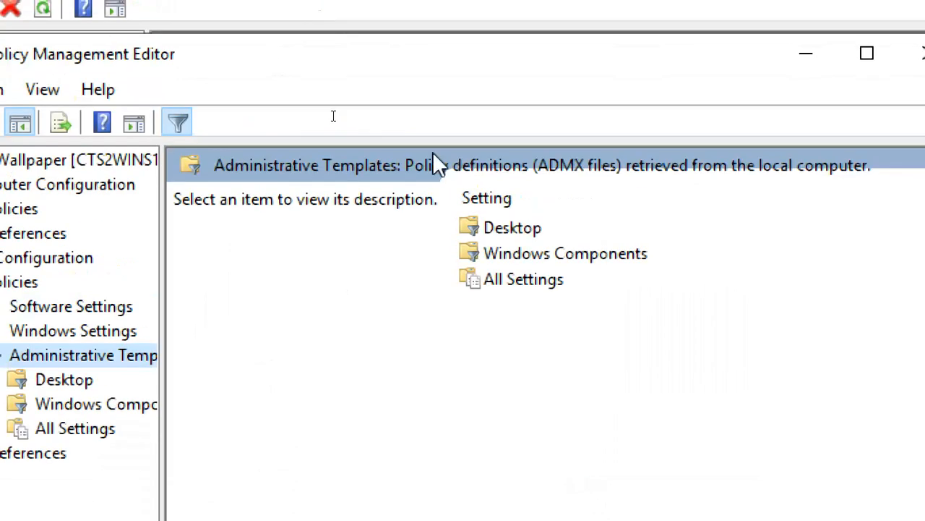
Open the Desktop Wallpaper setting from the filtered All Settings list and set it to Enabled.
left_click(81, 430)
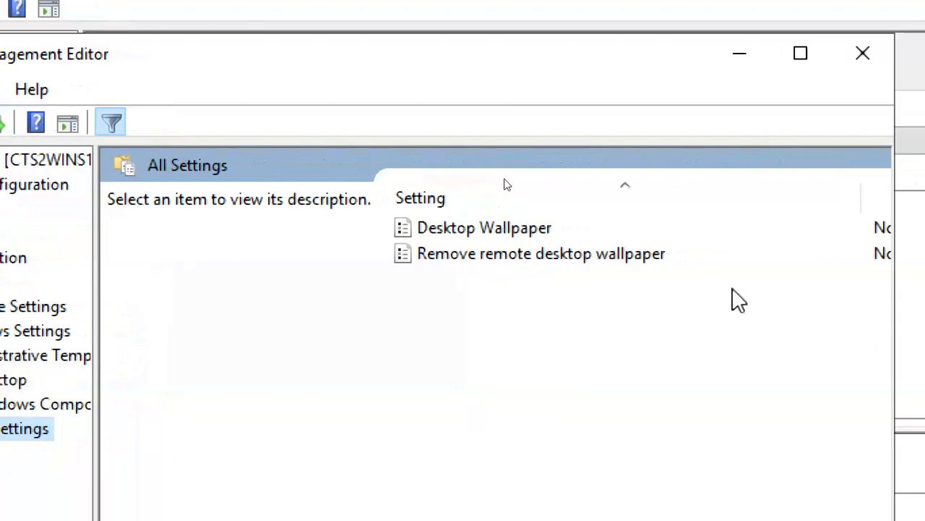
left_click(476, 230)
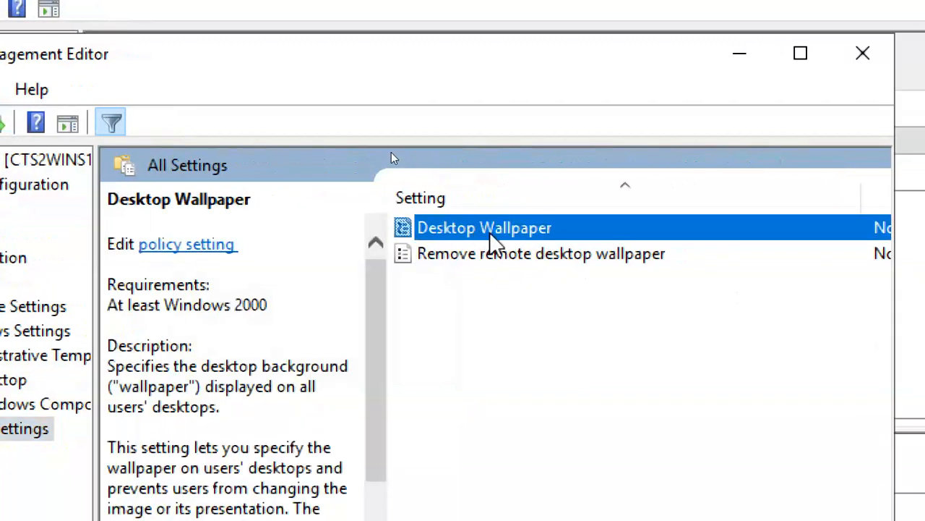
double_click(509, 233)
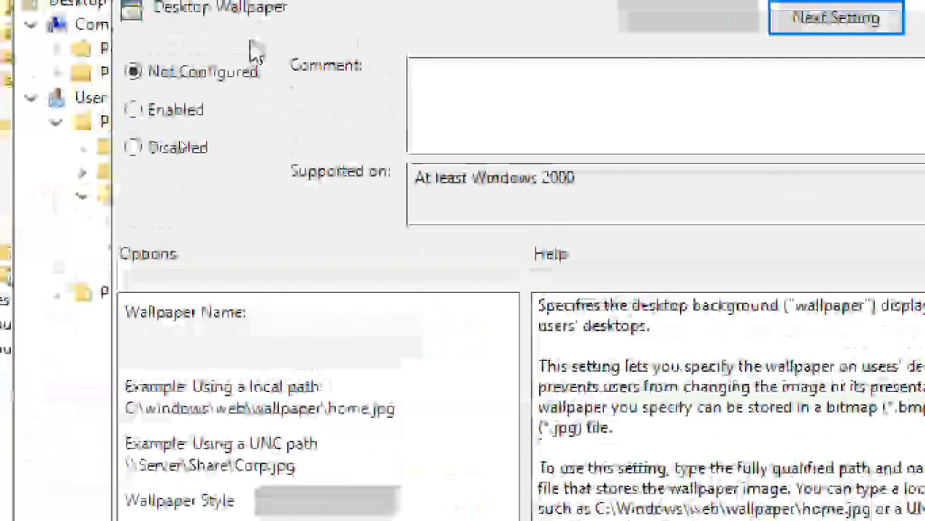
left_click(168, 11)
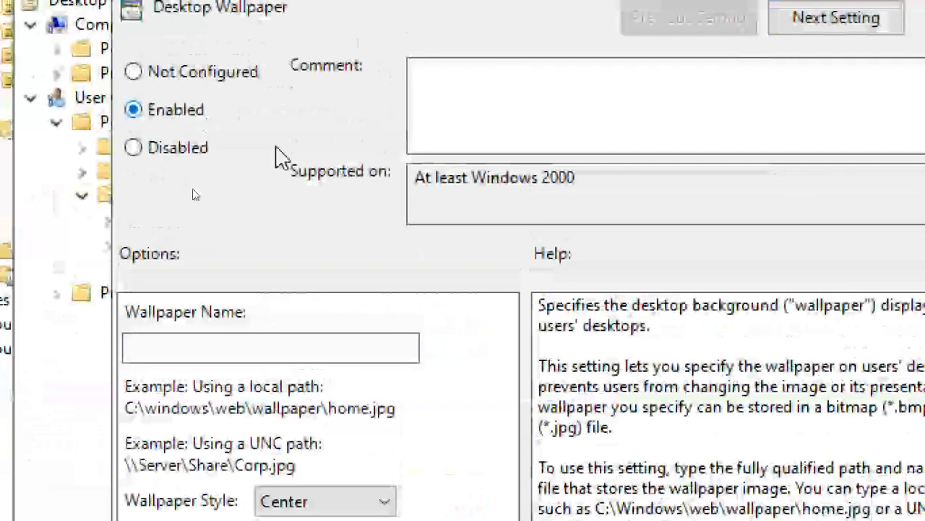
left_click(238, 77)
left_click(188, 115)
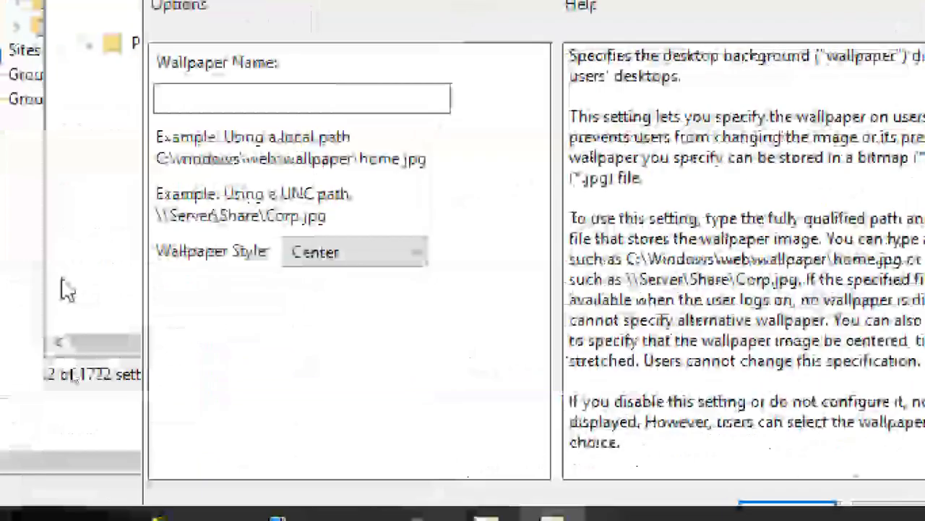
Switch to the aa Notepad file, copy the path \\Cts2wins1\wallpaper\WALL1.jpg and move the Notepad window aside.
left_click(67, 100)
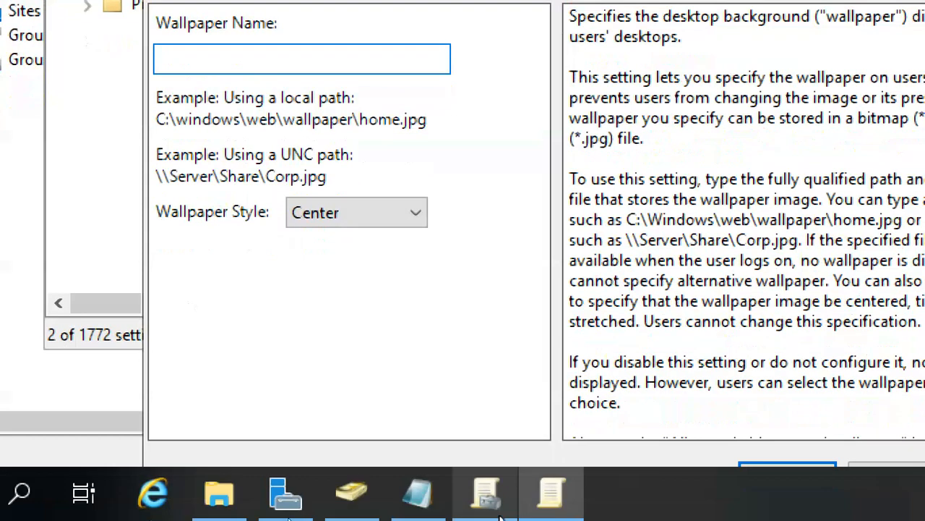
left_click(419, 498)
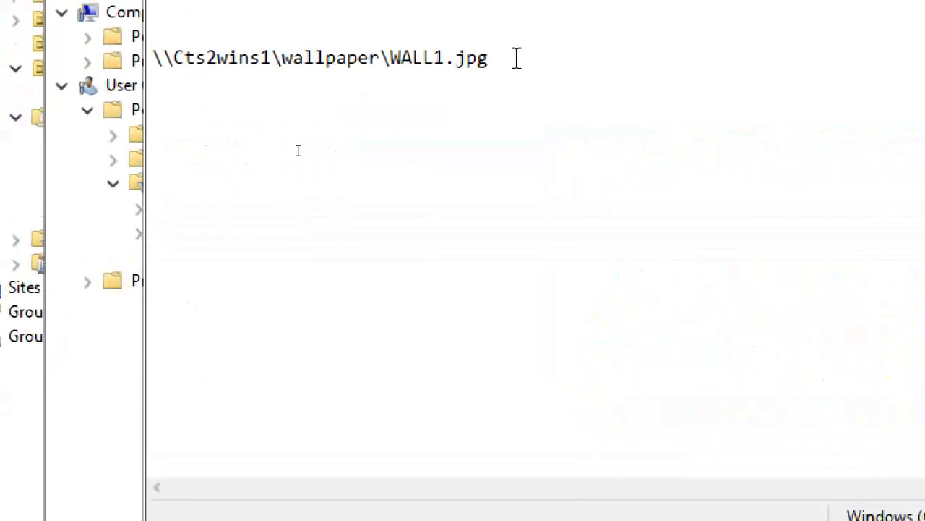
left_click_drag(517, 58, 151, 56)
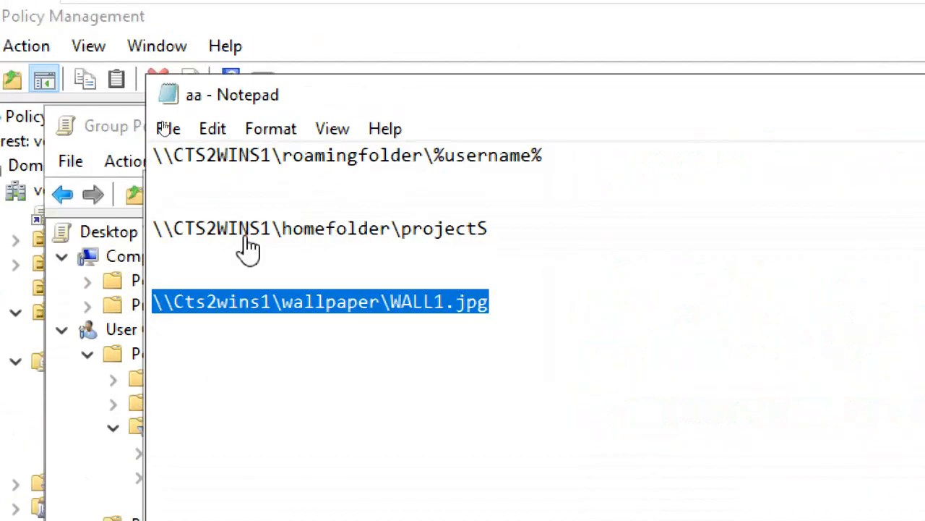
right_click(269, 307)
left_click(338, 392)
left_click_drag(322, 99, 587, 111)
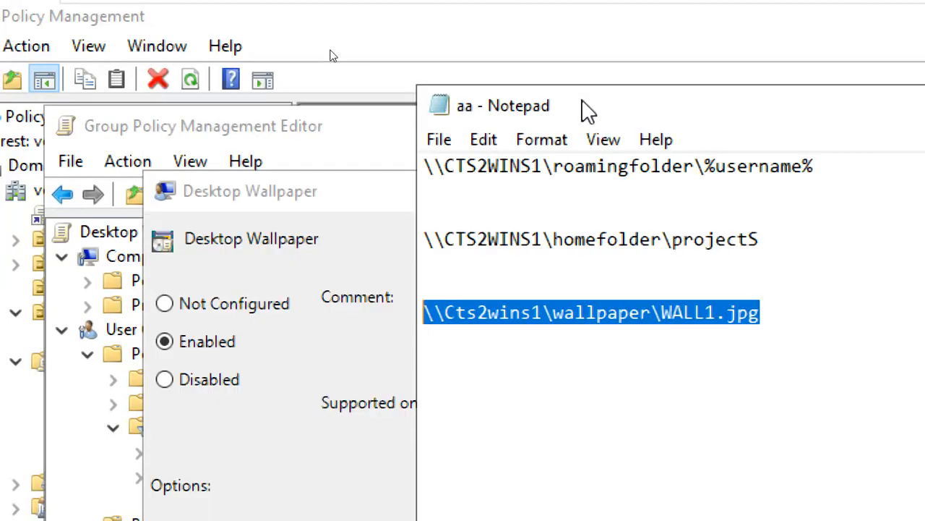
Paste \\Cts2wins1\wallpaper\WALL1.jpg as the Wallpaper Name of the Desktop Wallpaper setting and review the path.
left_click(296, 262)
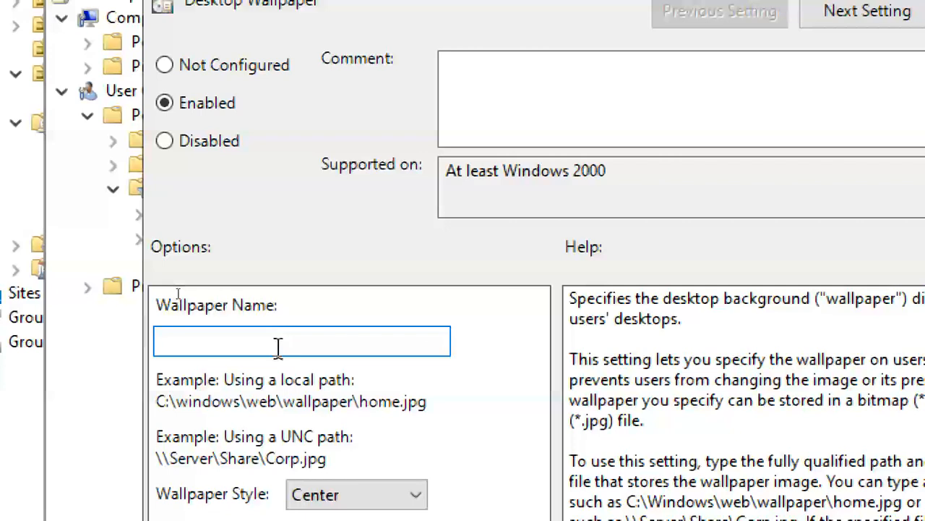
right_click(277, 347)
left_click(353, 463)
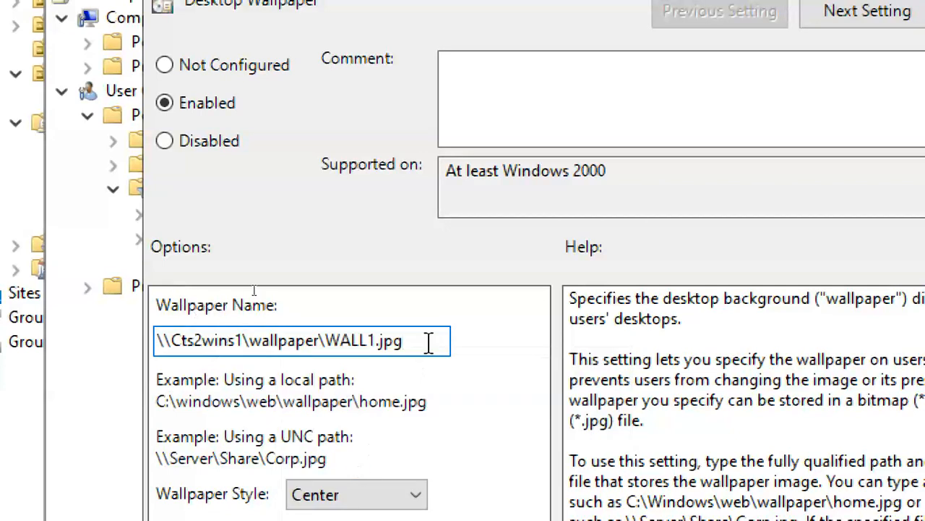
left_click_drag(429, 341, 177, 340)
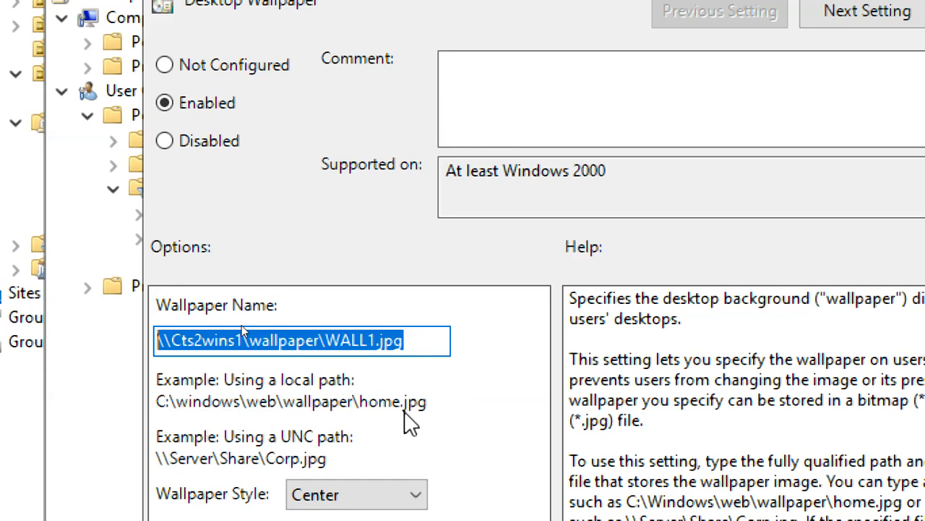
left_click(717, 414)
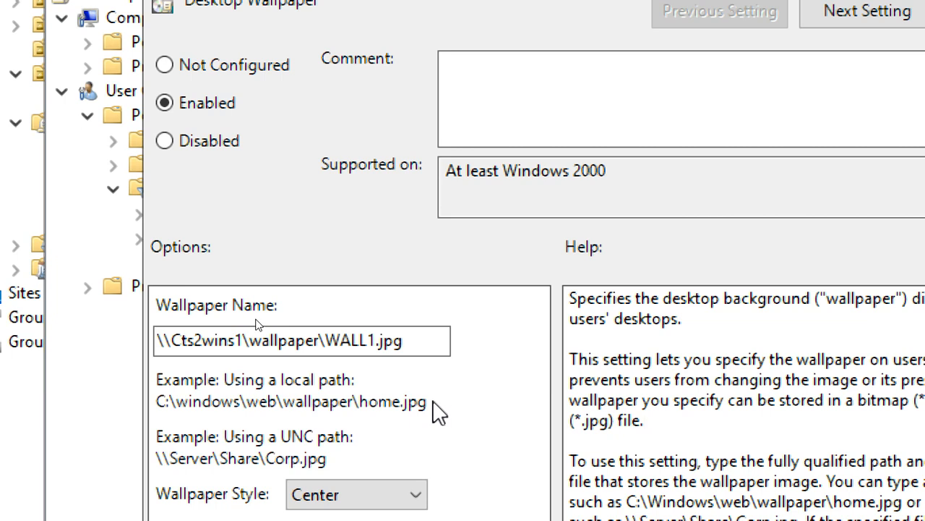
left_click(371, 341)
double_click(371, 340)
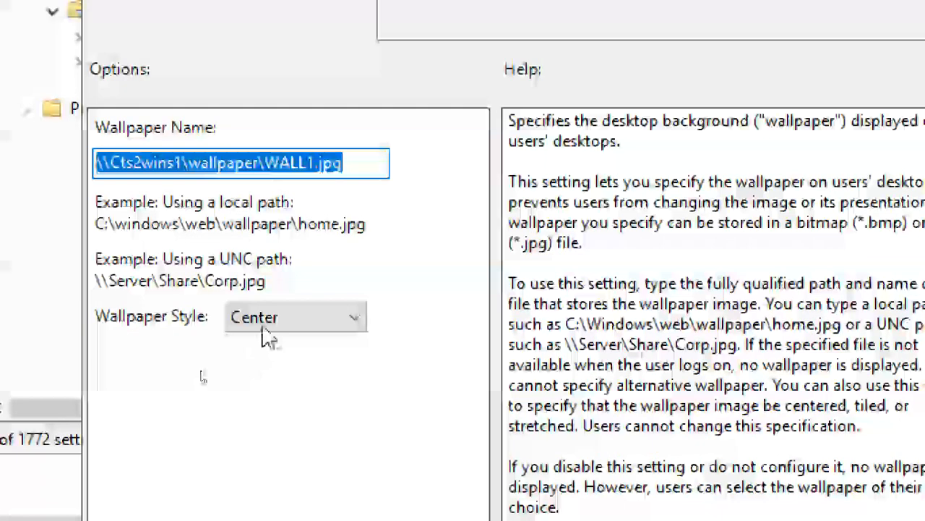
Try the Stretch wallpaper style and change the Wallpaper Style to Tile.
left_click(269, 327)
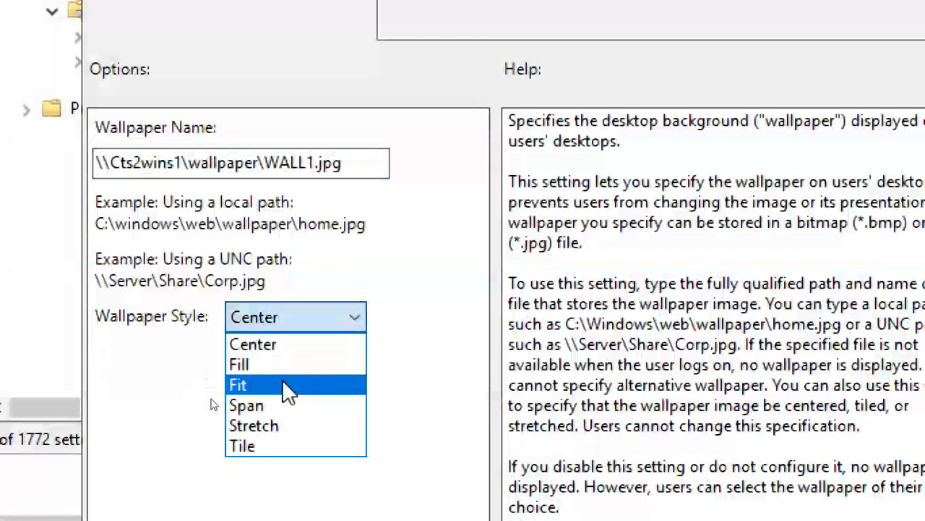
left_click(297, 423)
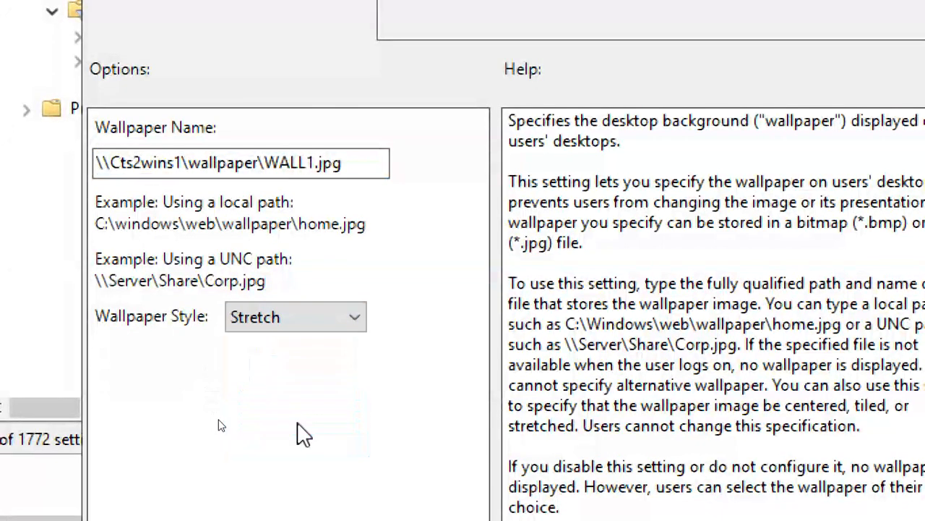
left_click(299, 318)
left_click(266, 445)
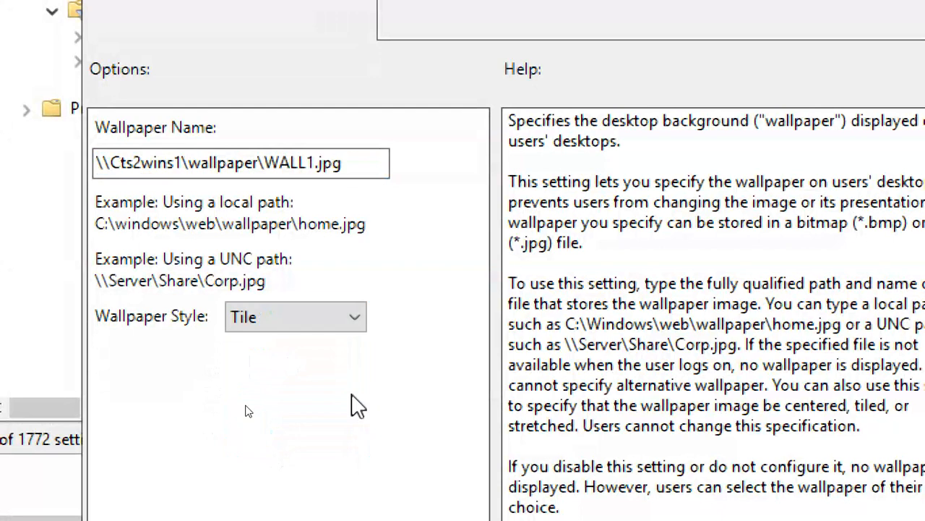
Set the Wallpaper Style to Center, apply the Desktop Wallpaper setting, recheck the wallpaper path and close the setting.
left_click(320, 324)
left_click(302, 348)
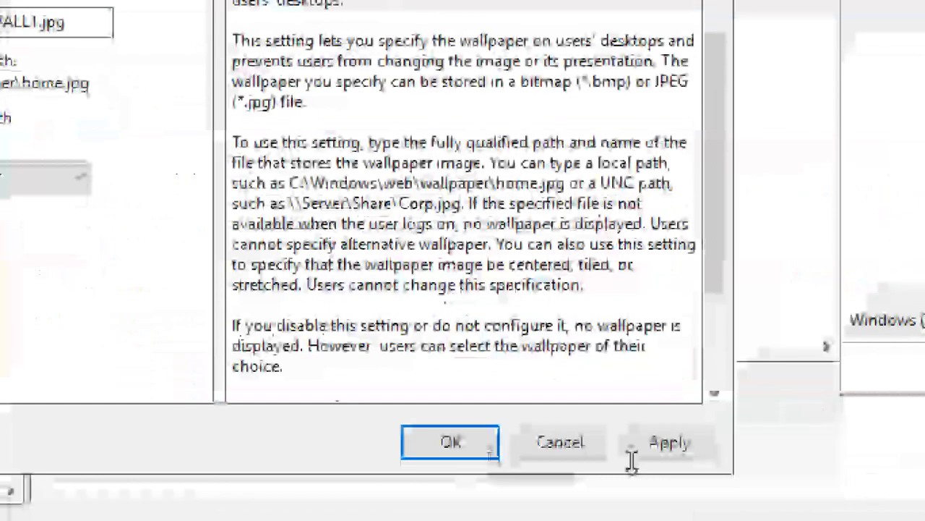
left_click(662, 454)
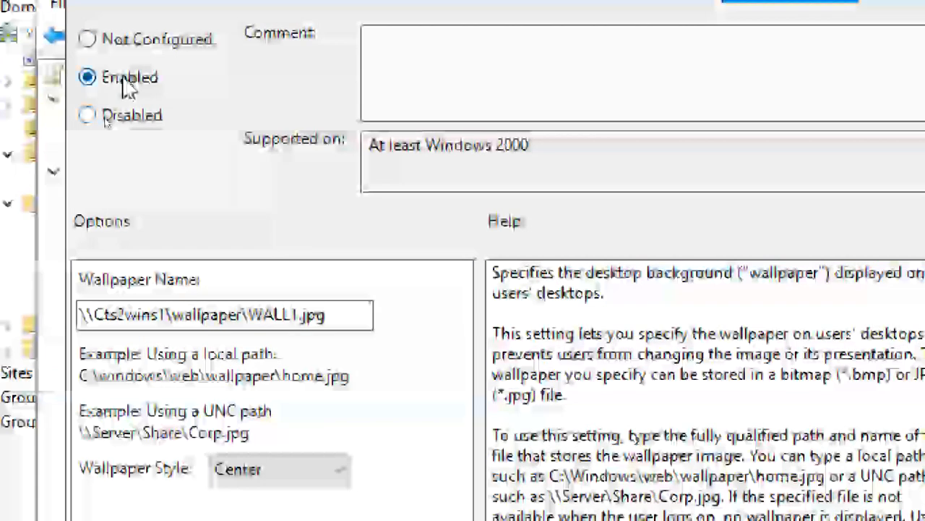
left_click(332, 316)
left_click_drag(332, 316, 55, 302)
left_click(340, 313)
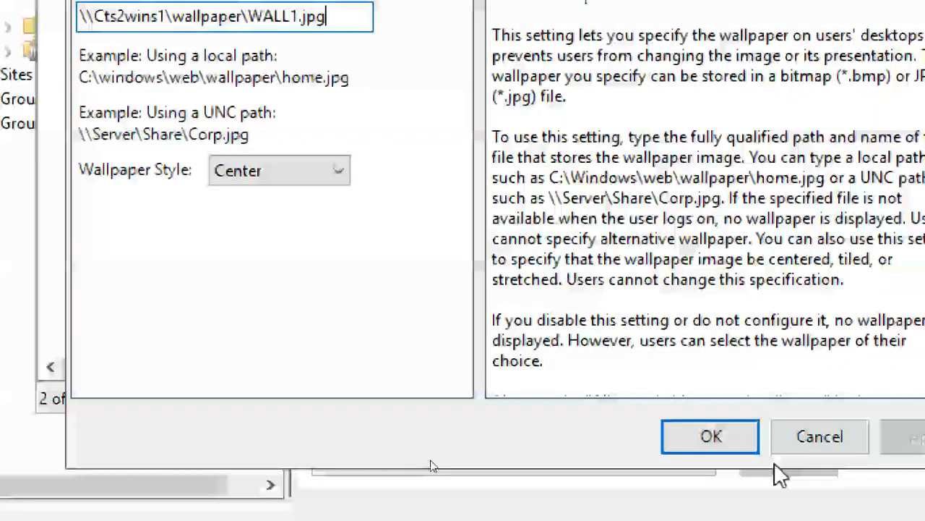
left_click(731, 442)
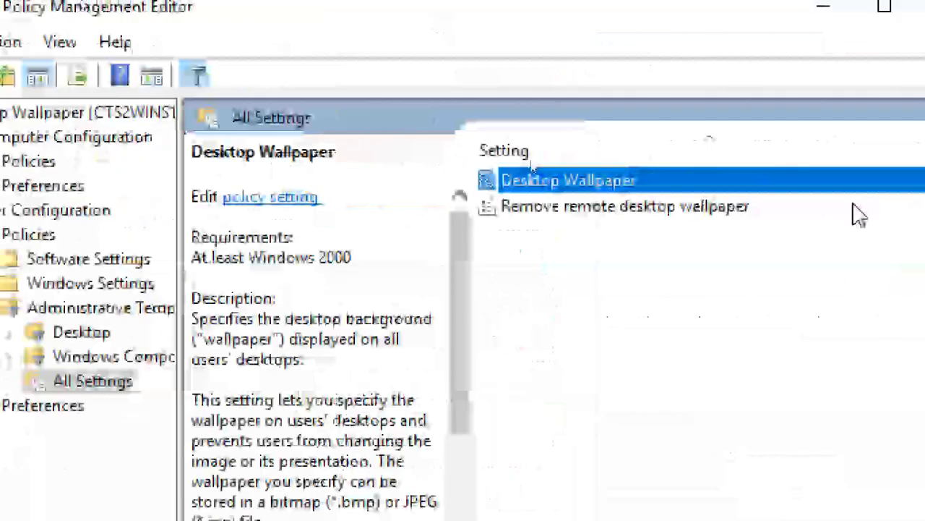
Close the policy editor and the Notepad file, and refresh the Desktop Wallpaper GPO in Group Policy Management.
left_click(638, 11)
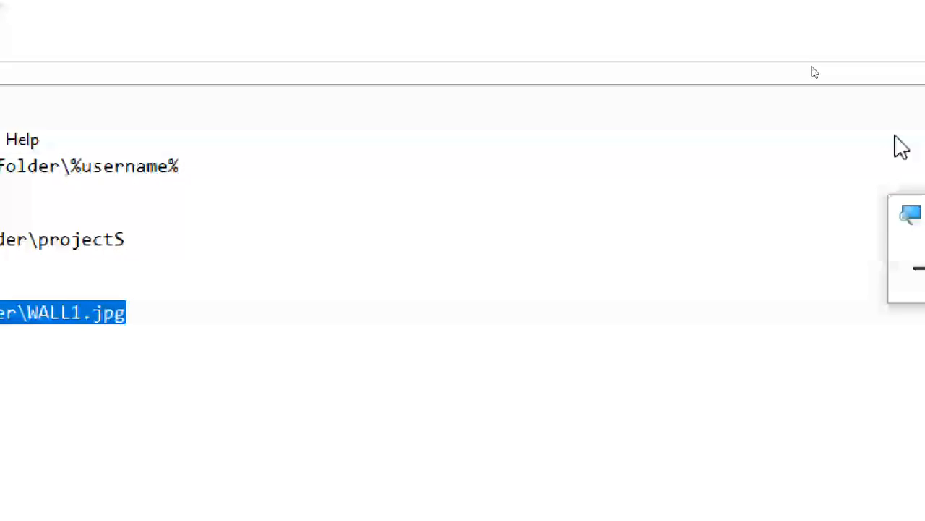
left_click(908, 106)
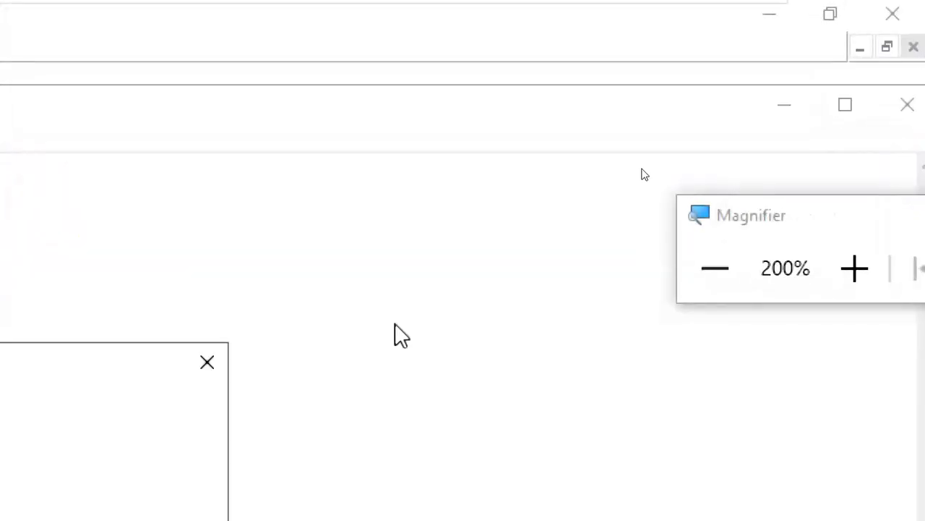
left_click(304, 353)
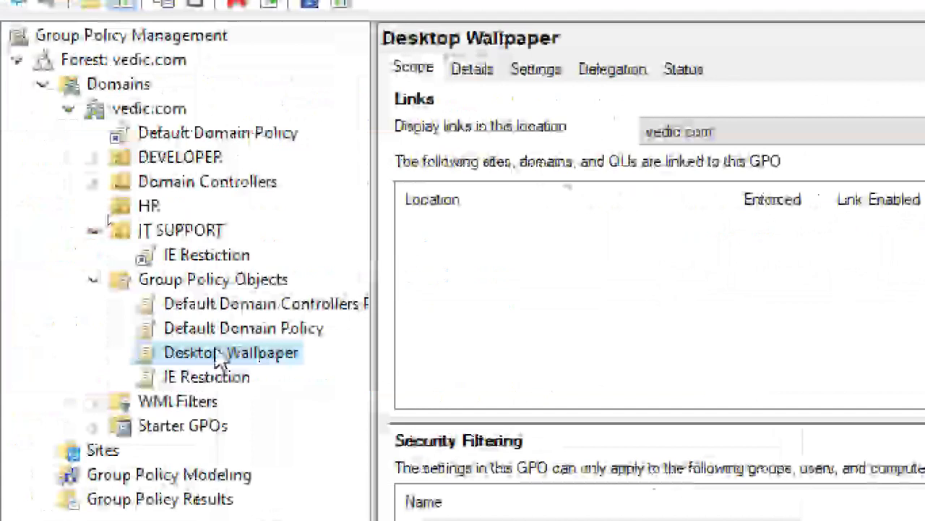
left_click(220, 360)
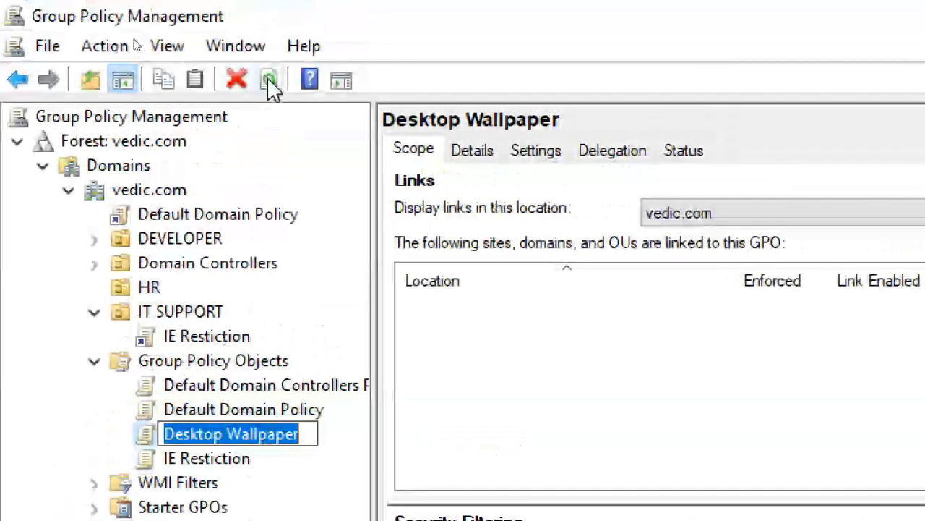
left_click(268, 79)
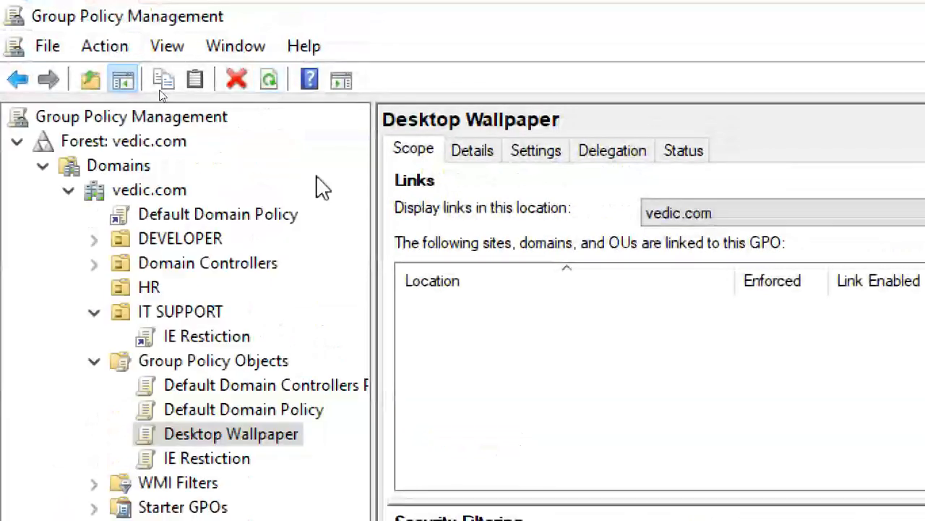
Review the Desktop Wallpaper GPO's settings report, expanding the User Configuration Administrative Templates to check the wallpaper path and style.
left_click(481, 156)
left_click(542, 157)
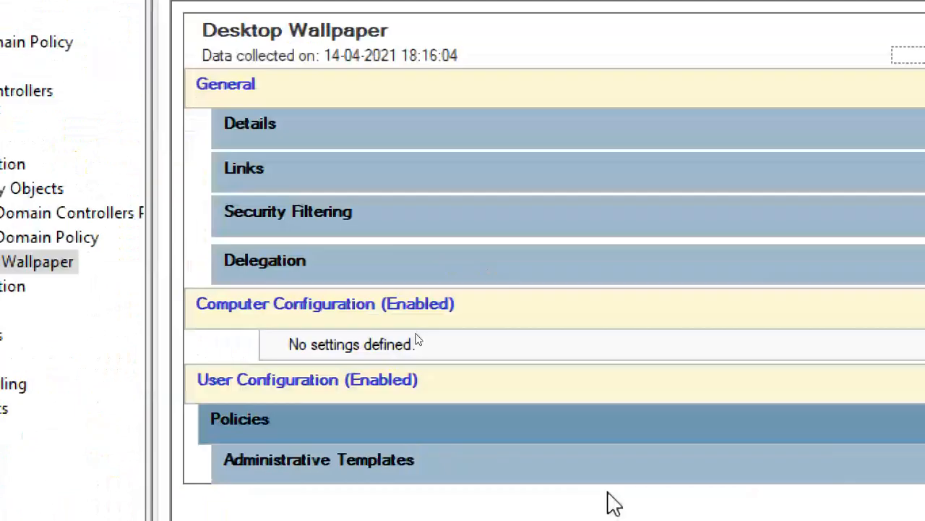
left_click(264, 398)
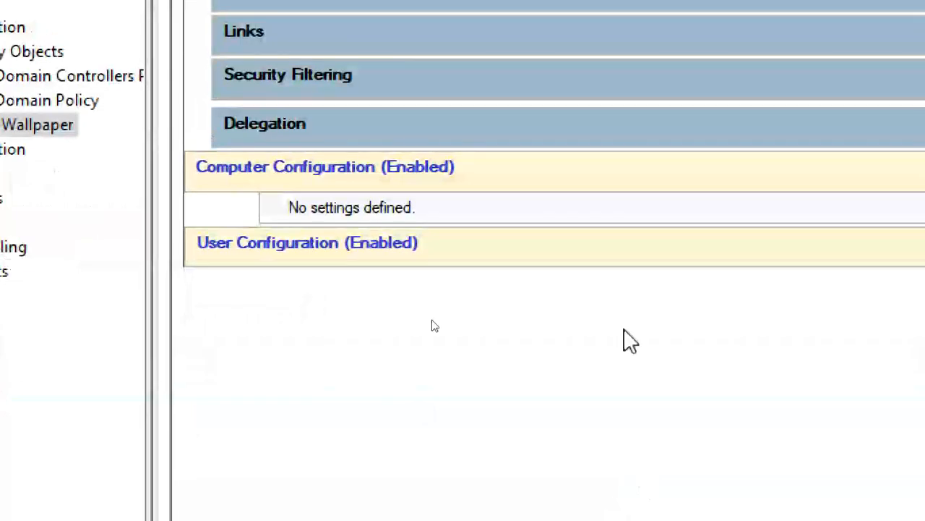
left_click(387, 250)
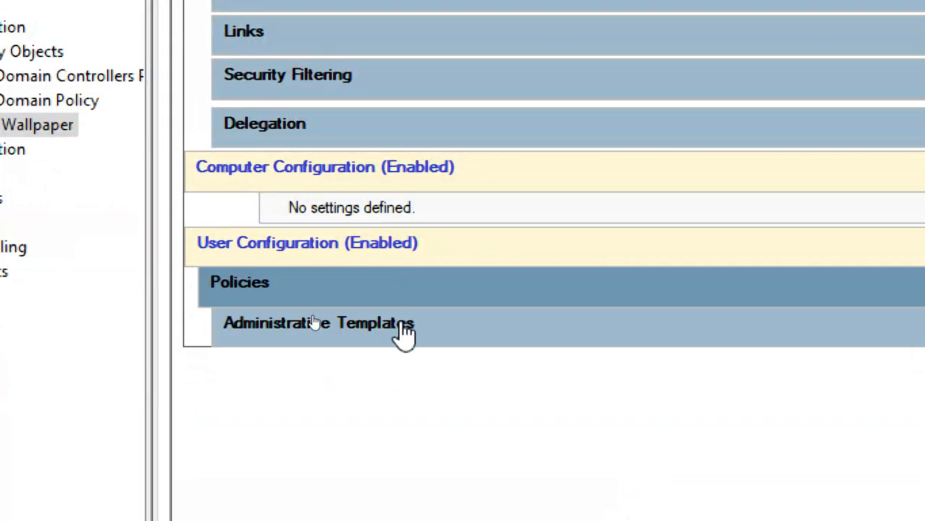
left_click(405, 333)
left_click(460, 408)
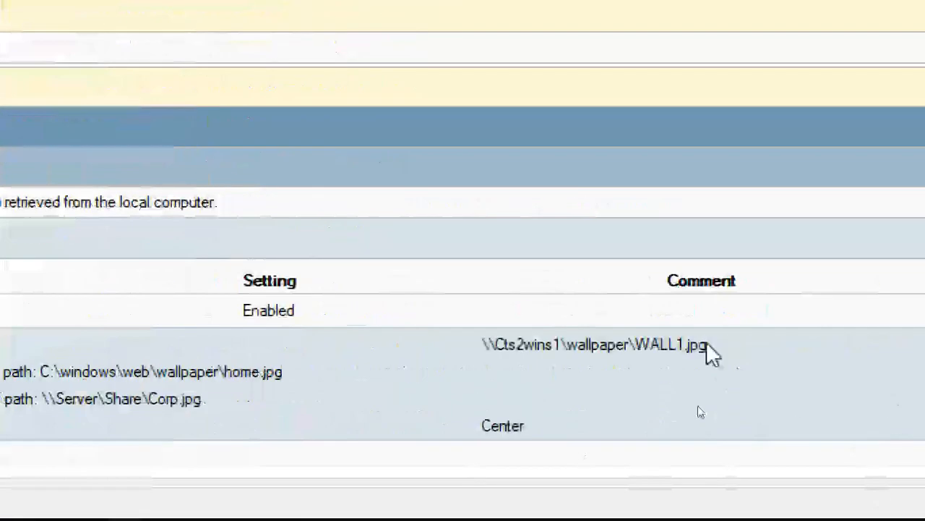
left_click_drag(709, 345, 480, 345)
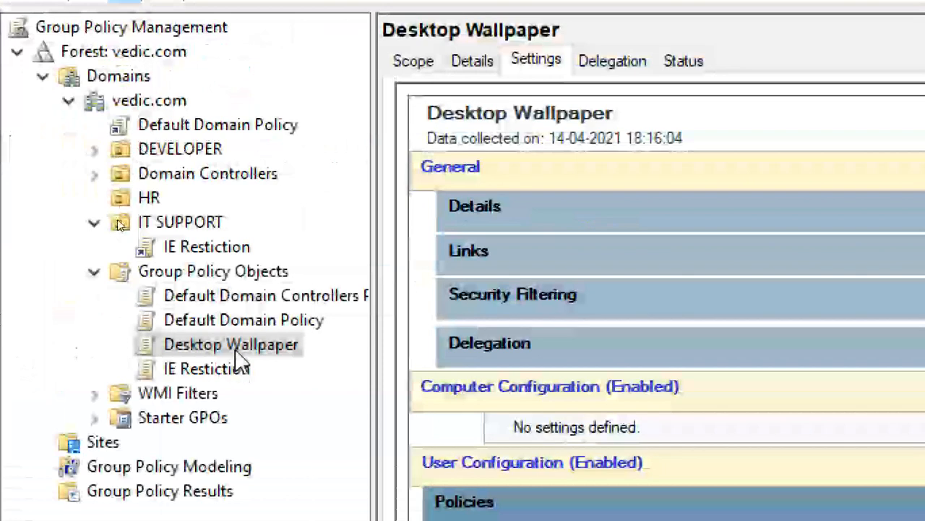
Link the existing Desktop Wallpaper GPO to the HR organizational unit.
right_click(235, 350)
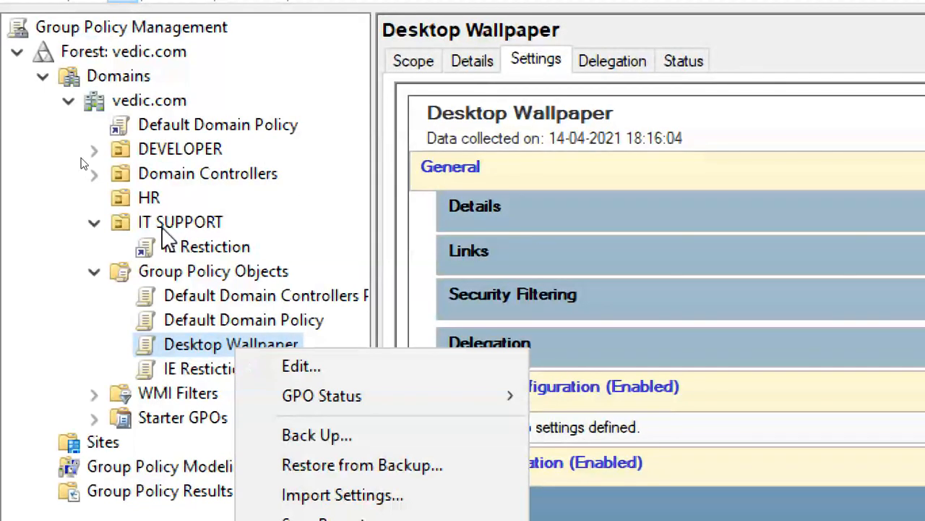
left_click(154, 197)
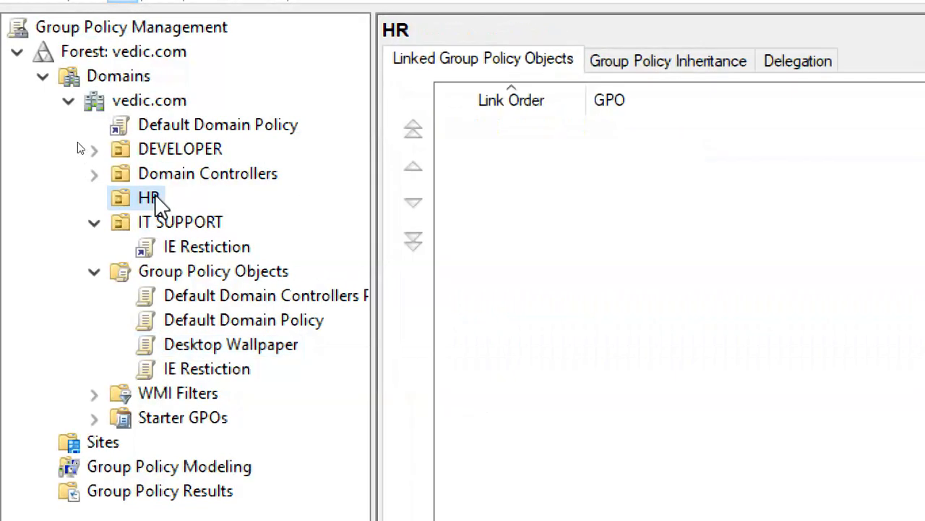
right_click(155, 195)
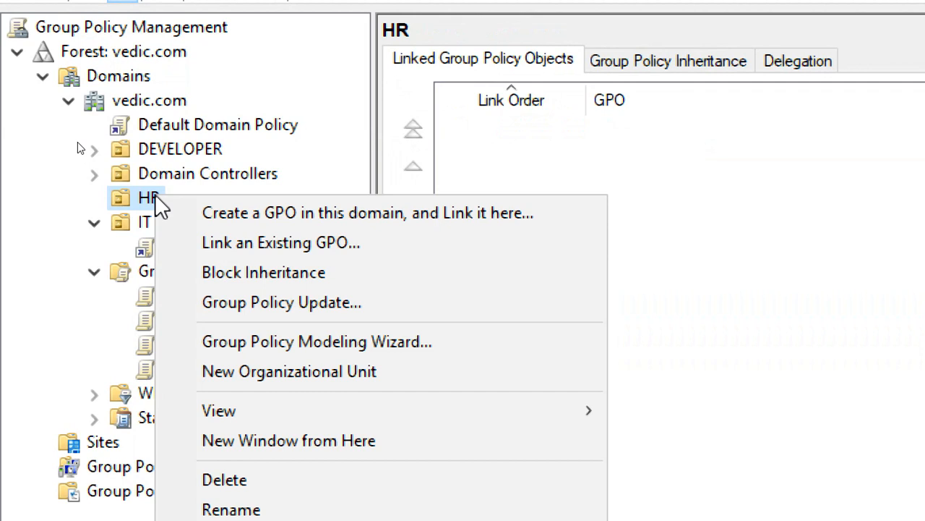
left_click(239, 243)
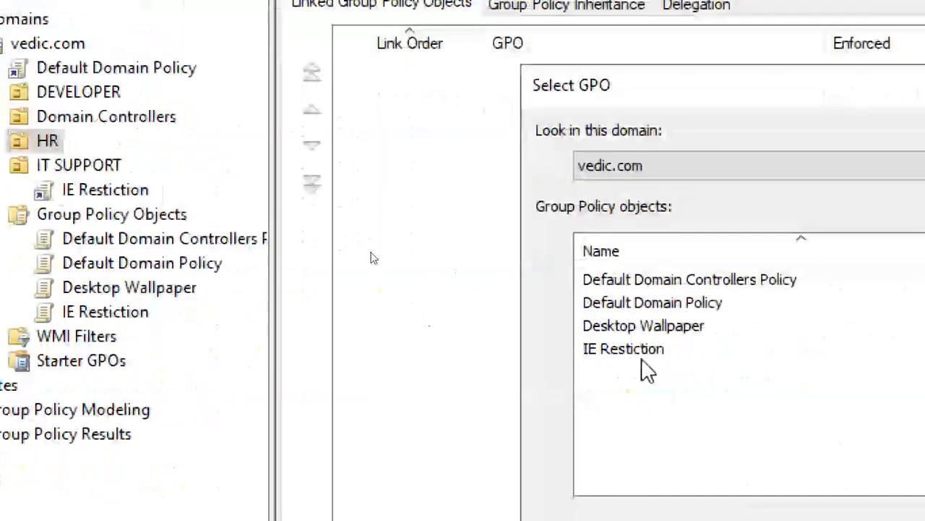
left_click(651, 383)
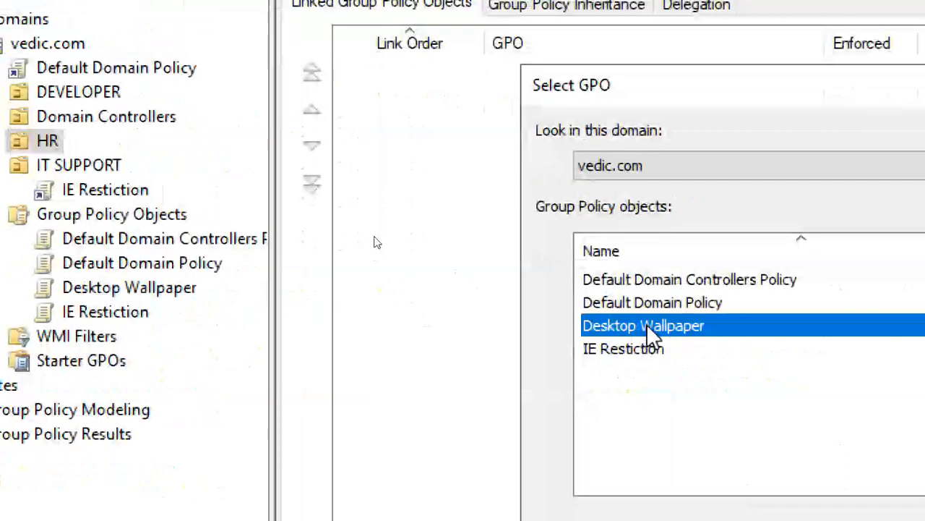
left_click(817, 357)
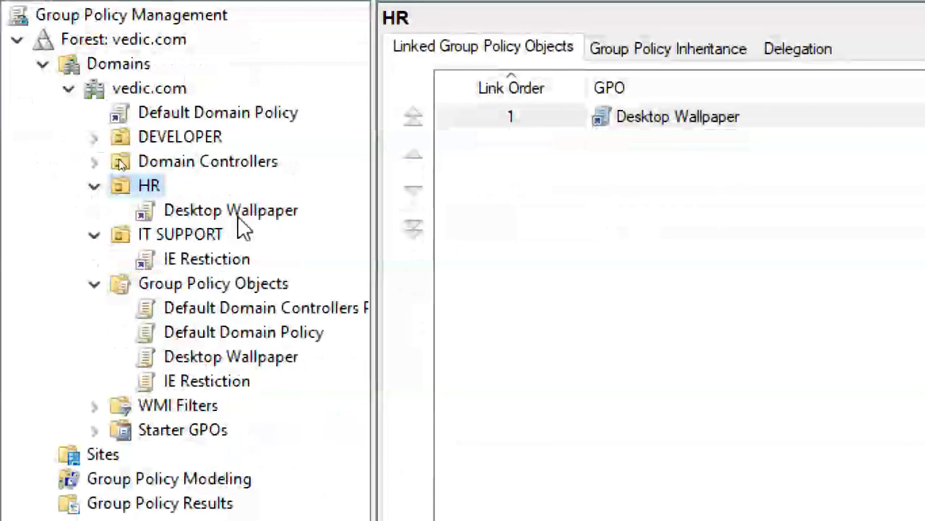
Examine the Desktop Wallpaper link under HR, checking its scope location and its settings report.
left_click(213, 210)
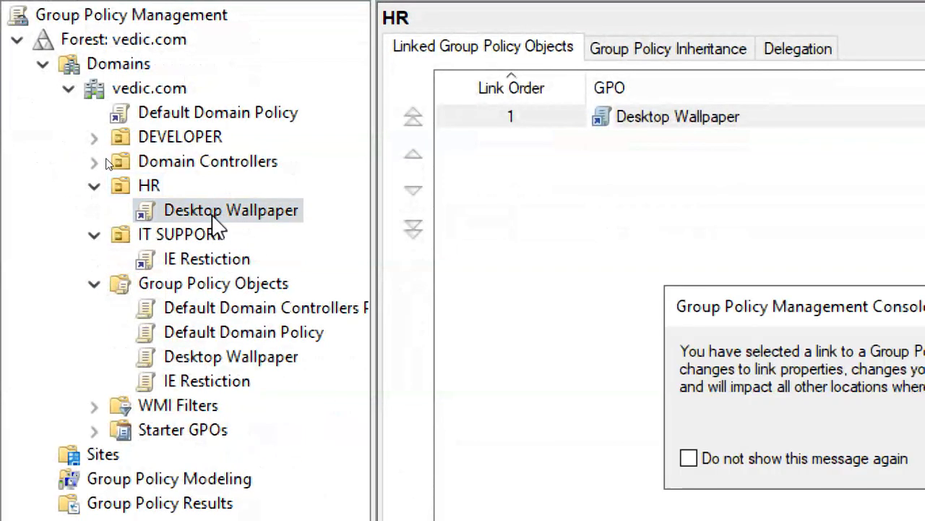
left_click(847, 458)
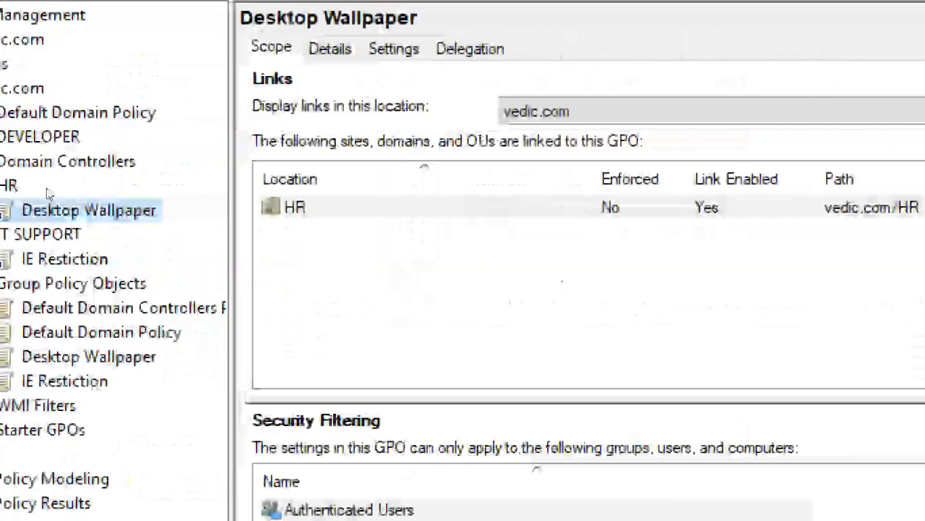
left_click(217, 357)
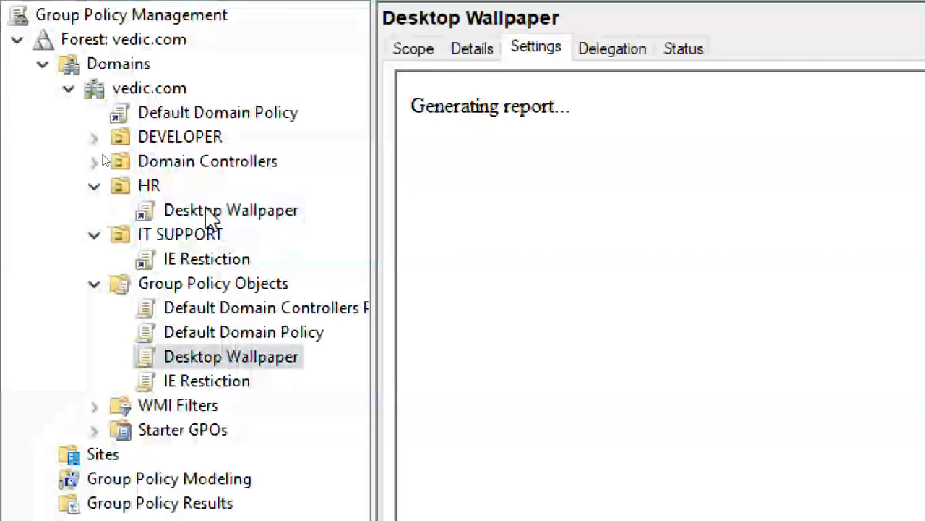
left_click(210, 211)
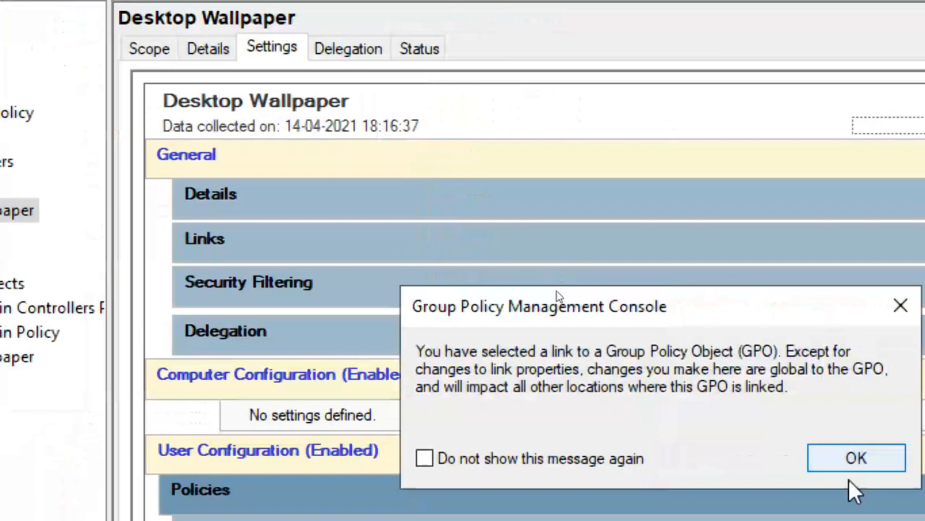
left_click(853, 456)
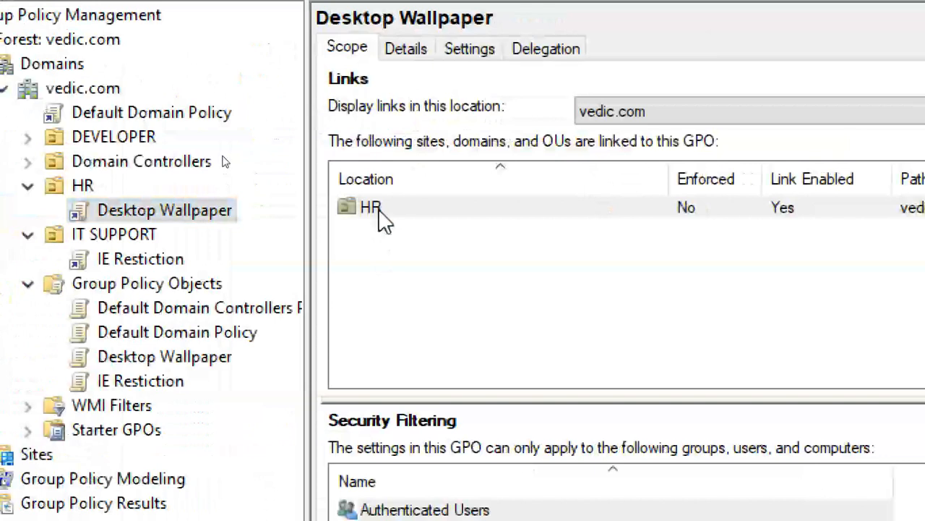
left_click(380, 209)
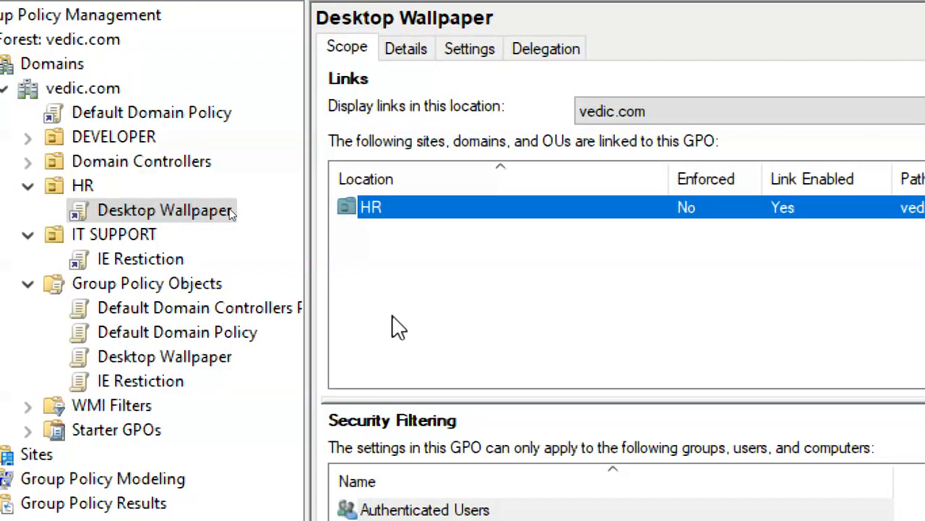
left_click(466, 51)
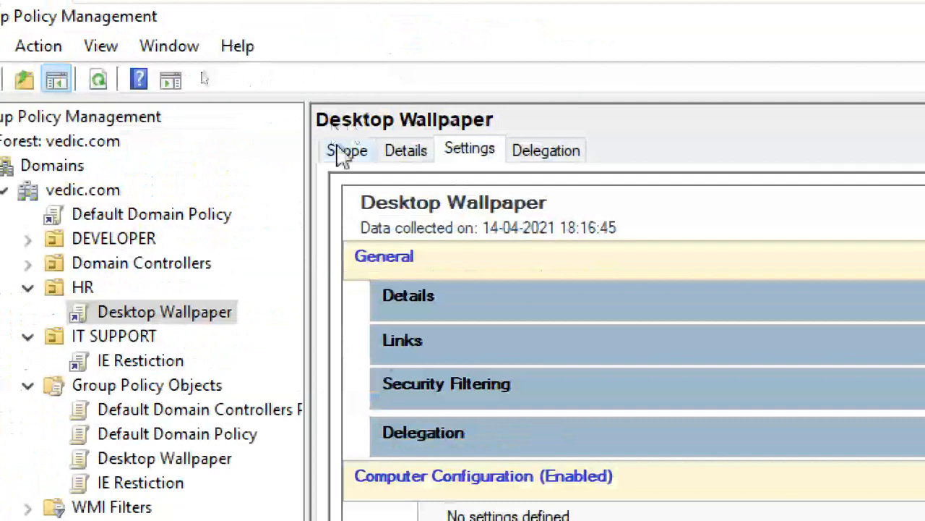
left_click(345, 152)
Refresh the vedic.com domain, then expand it and the HR organizational unit to recheck the linked policy.
left_click(72, 166)
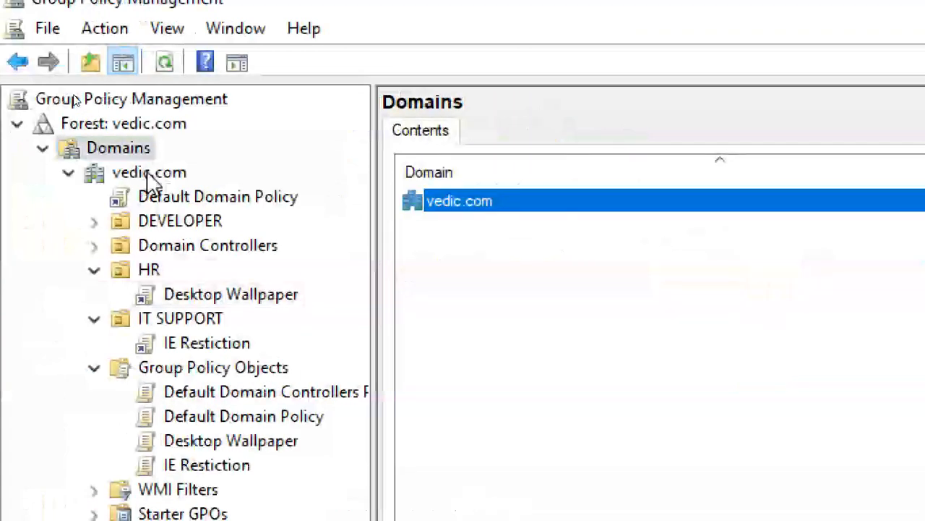
left_click(149, 174)
left_click(165, 63)
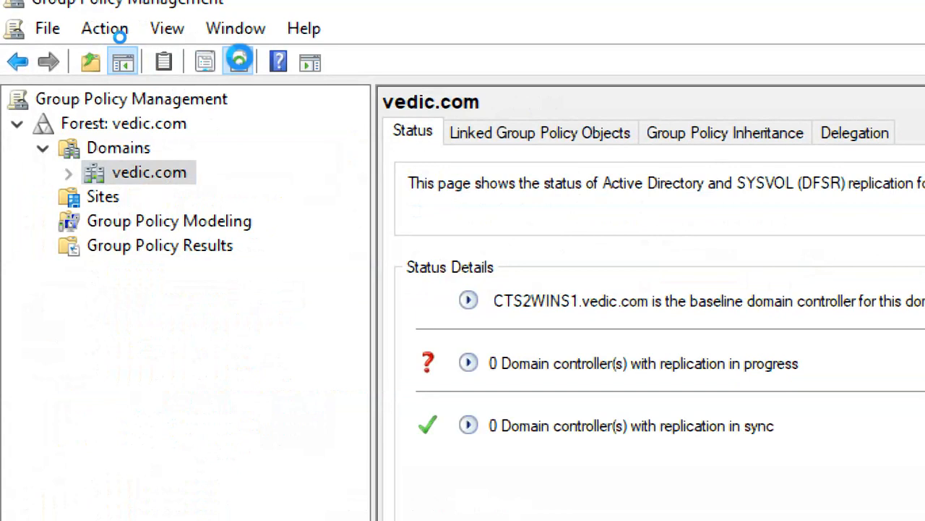
left_click(69, 173)
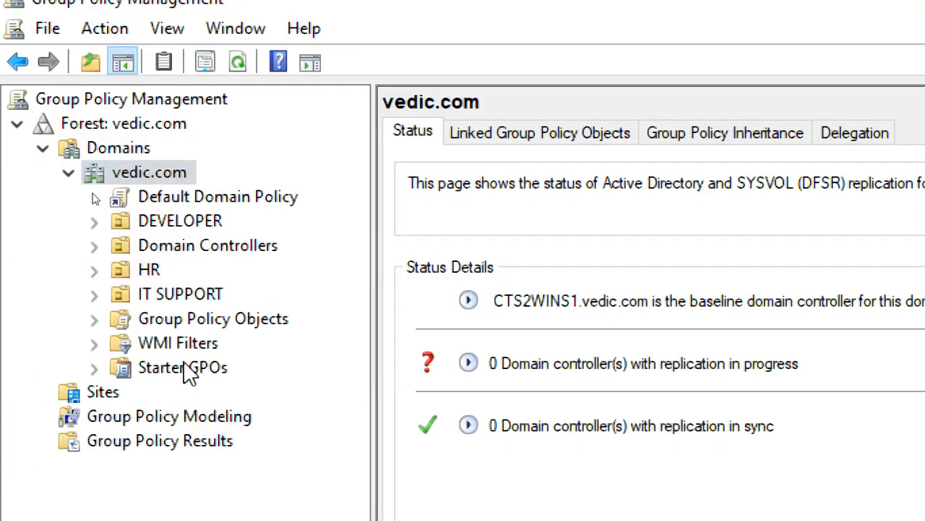
left_click(145, 251)
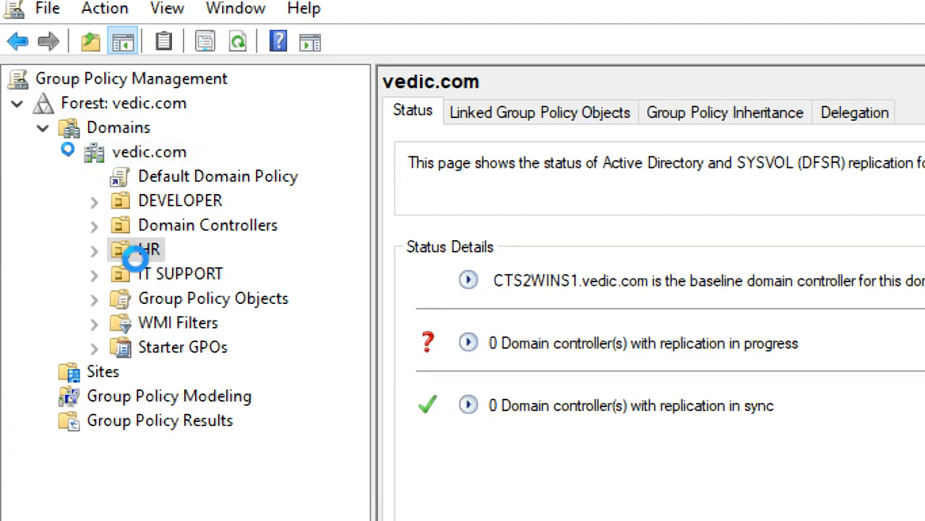
left_click(94, 249)
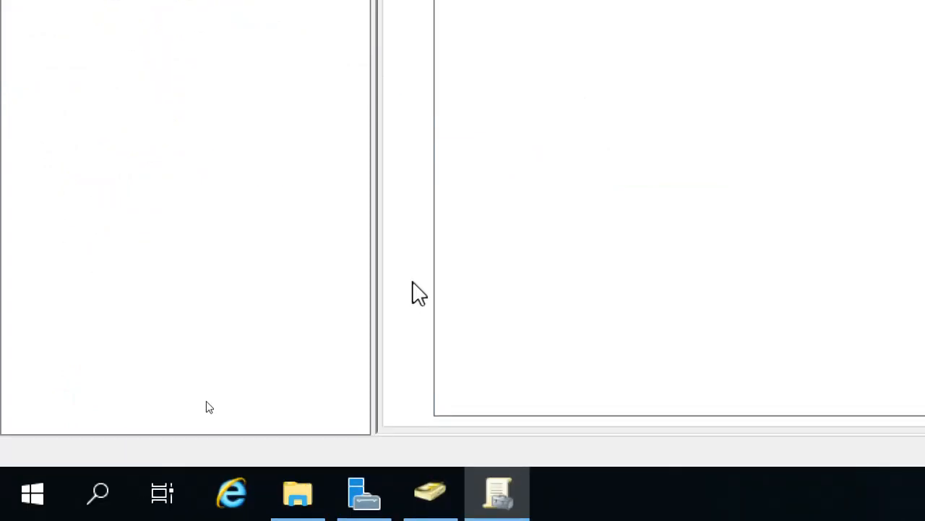
Run GPUPDATE /FORCE on the server to force a group policy update.
key("super+r")
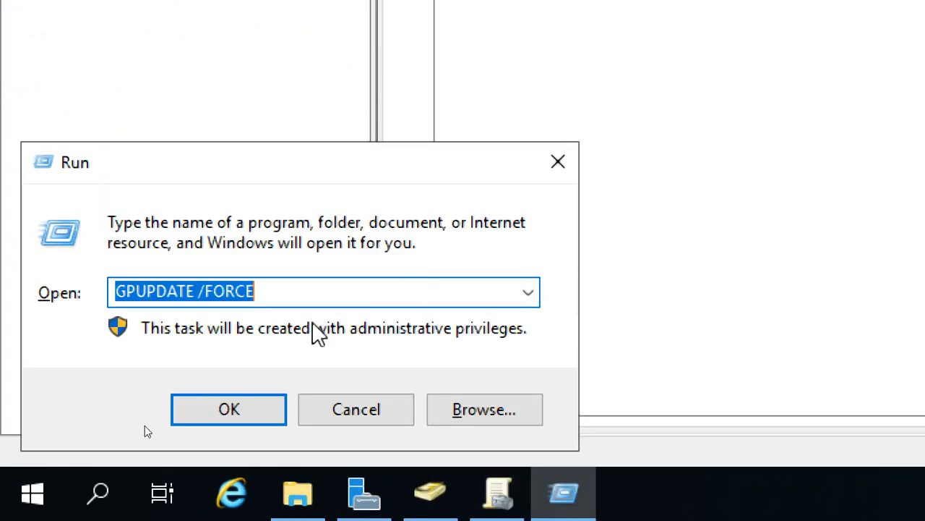
left_click(227, 433)
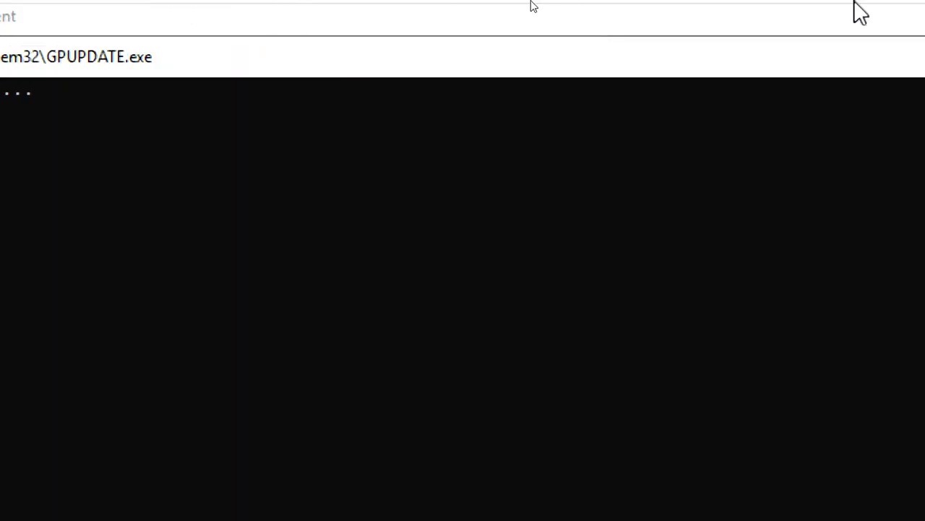
mouse_move(851, 3)
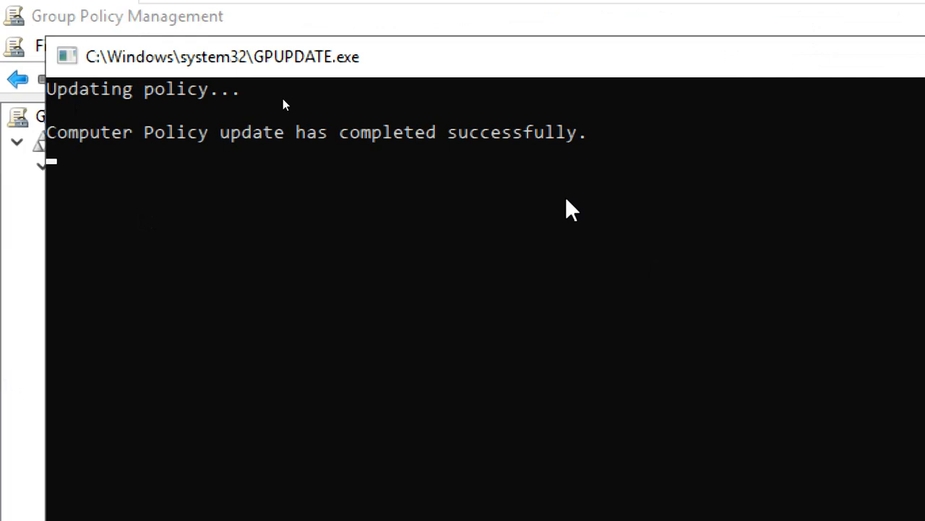
Switch to the CTS2WINC1 client virtual machine and sign out of the current Windows account.
mouse_move(641, 7)
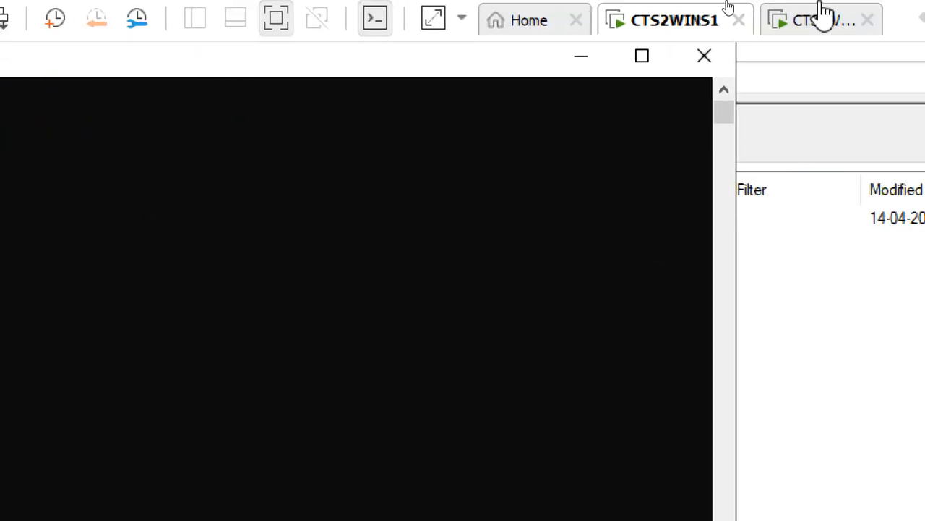
left_click(879, 20)
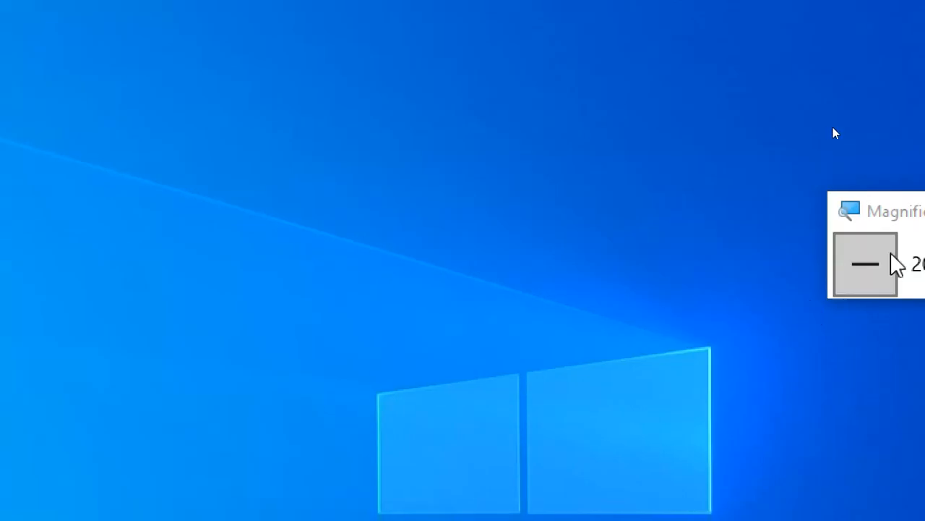
left_click(892, 259)
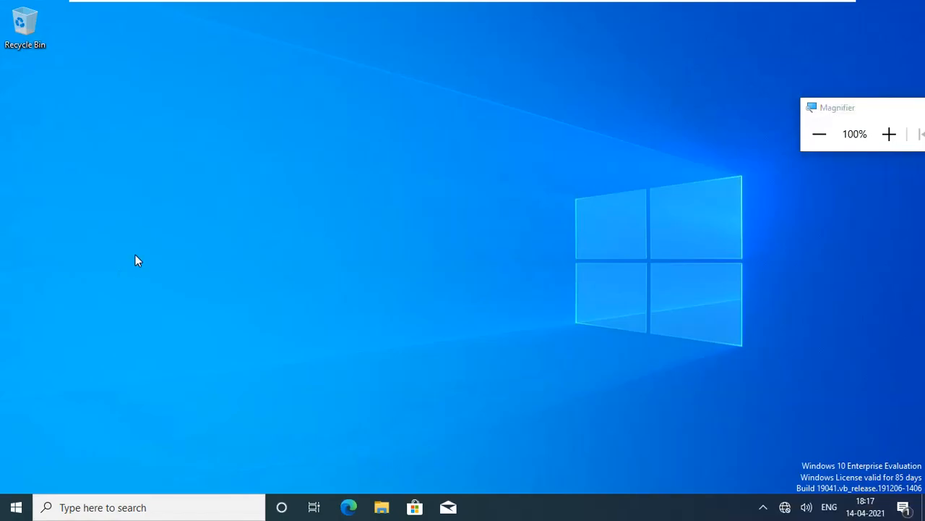
left_click(16, 507)
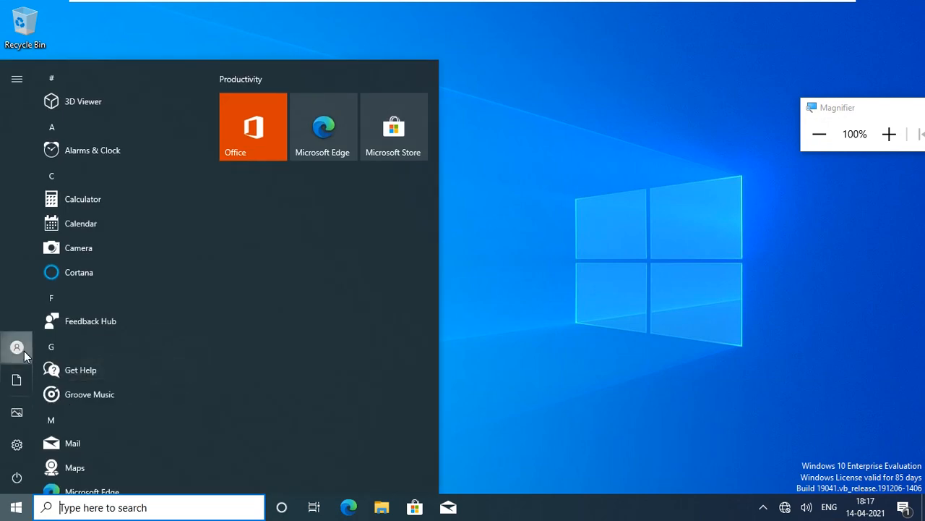
left_click(24, 351)
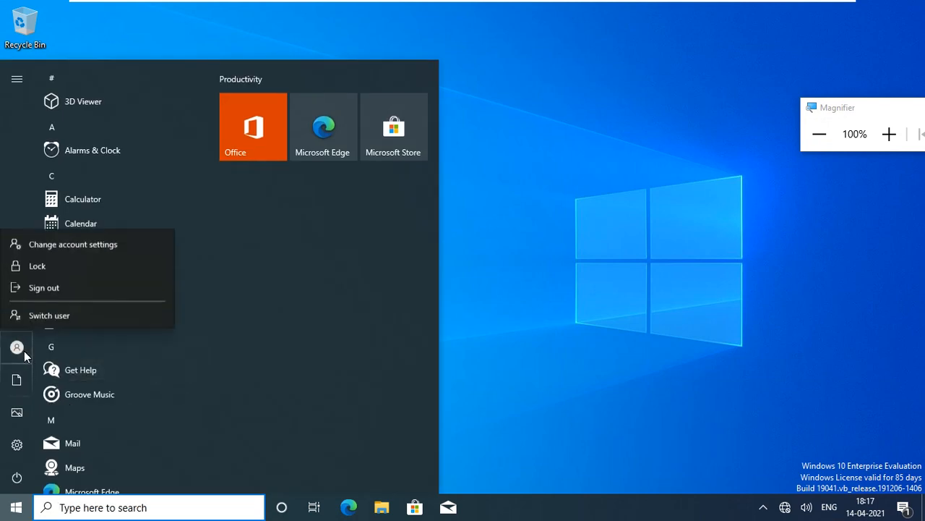
left_click(64, 287)
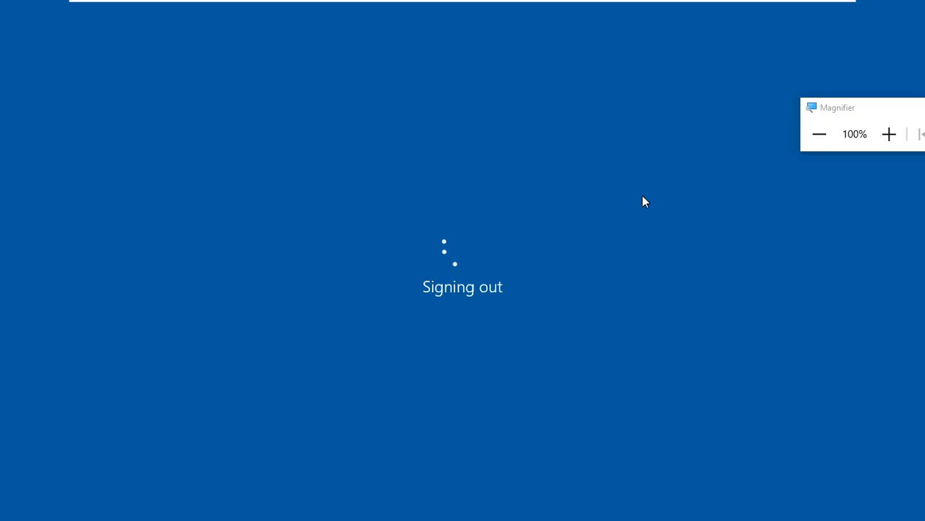
left_click(888, 134)
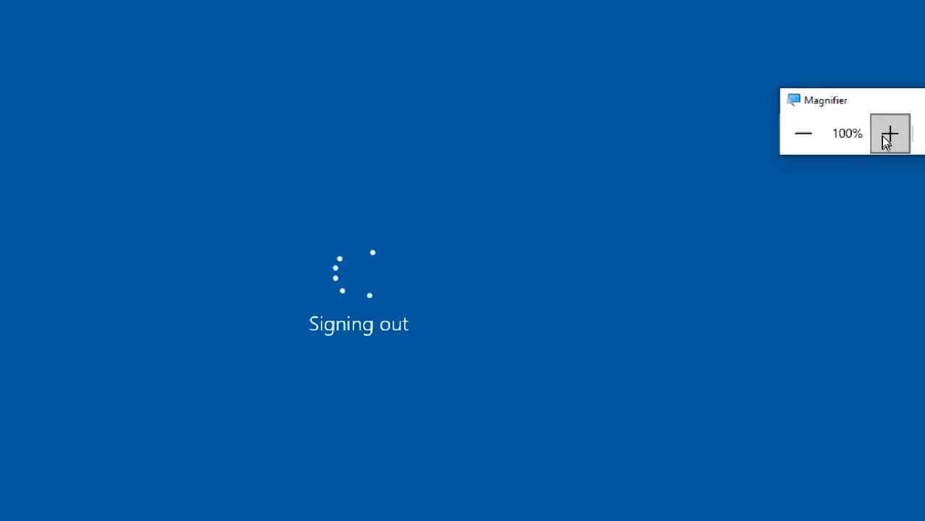
left_click(815, 138)
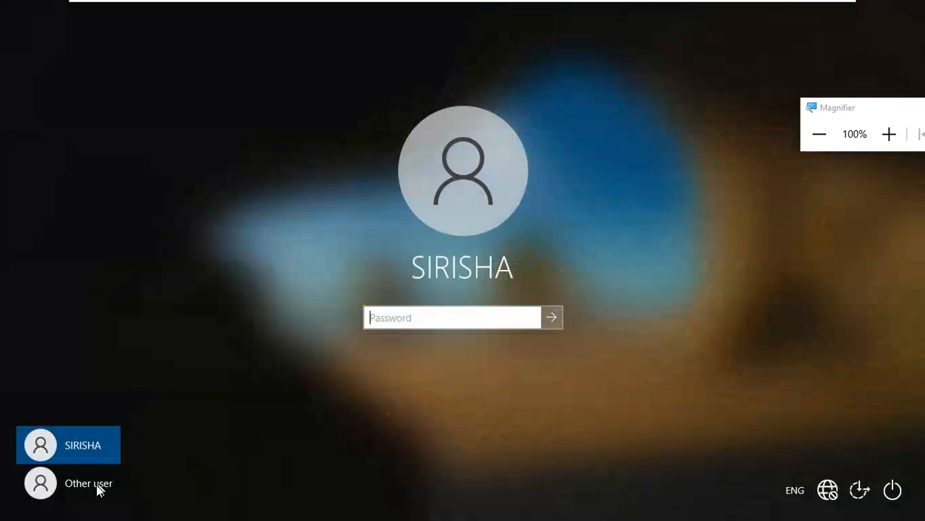
Sign in to the VEDIC domain as another user, entering the HR user's user name and account password.
left_click(94, 484)
left_click(82, 454)
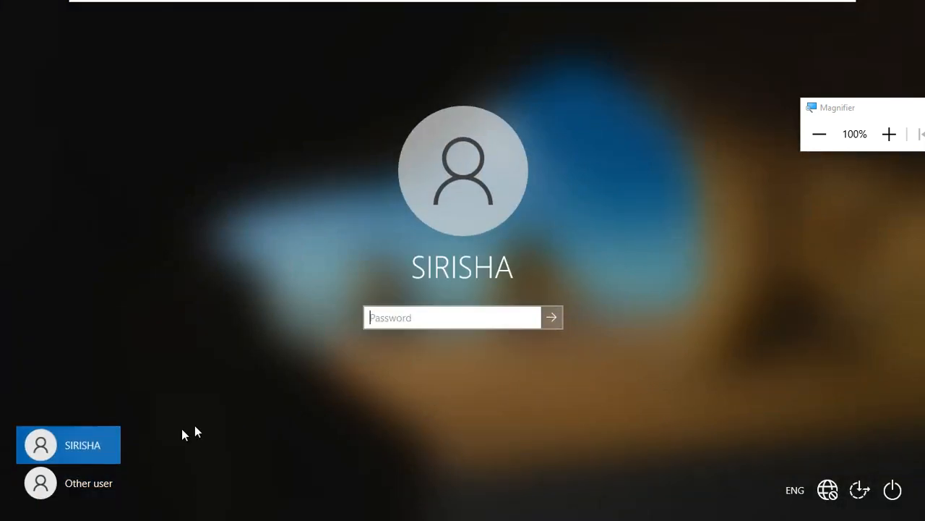
left_click(103, 483)
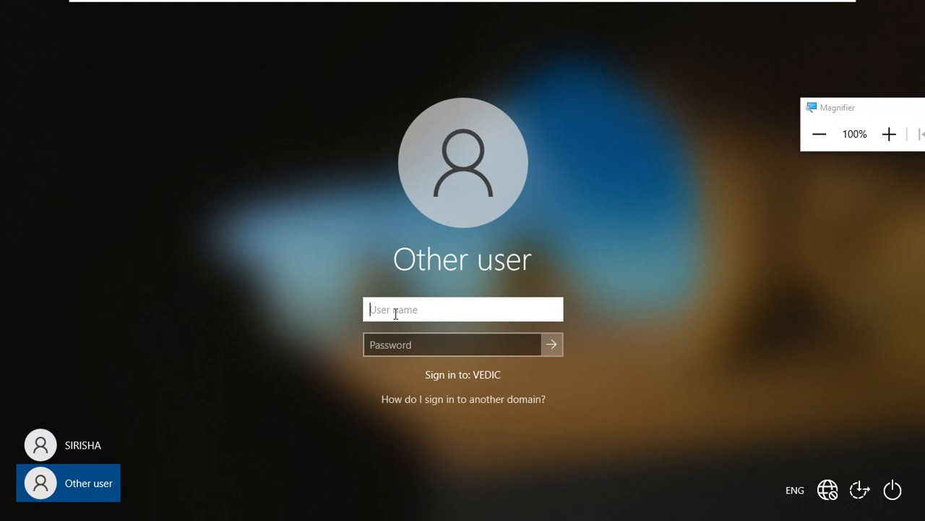
type("sirisha")
key("Tab")
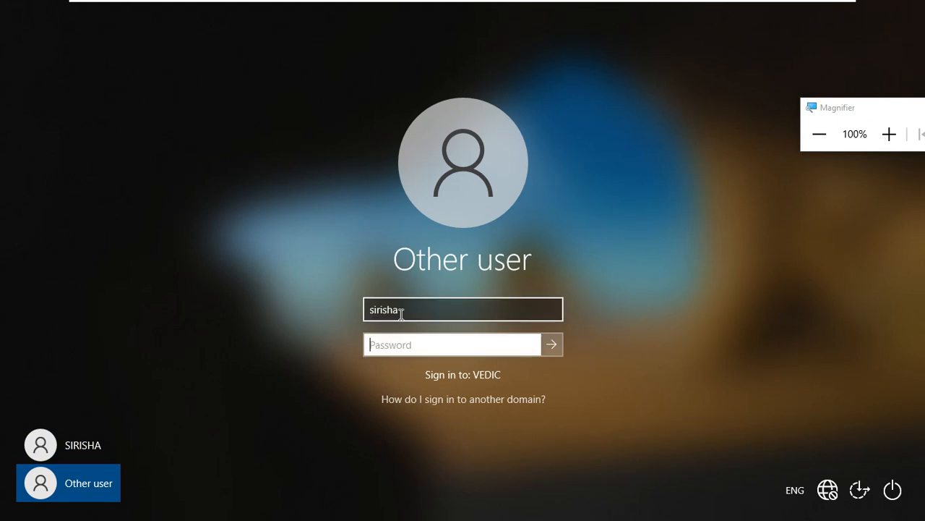
type("•")
key("Return")
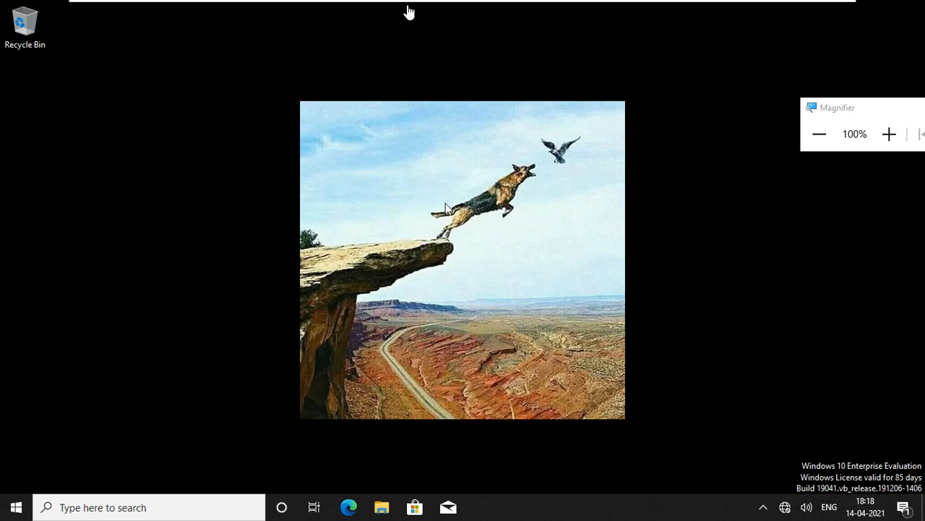
Take the client virtual machine out of full screen, check the Google Meet participants in Chrome, then return and dismiss the OneDrive notification.
mouse_move(382, 3)
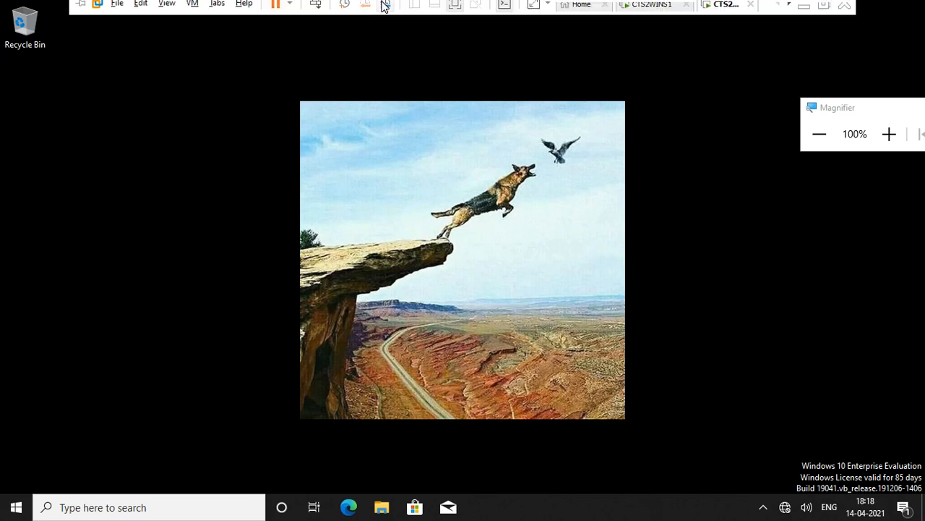
left_click(825, 9)
mouse_move(360, 507)
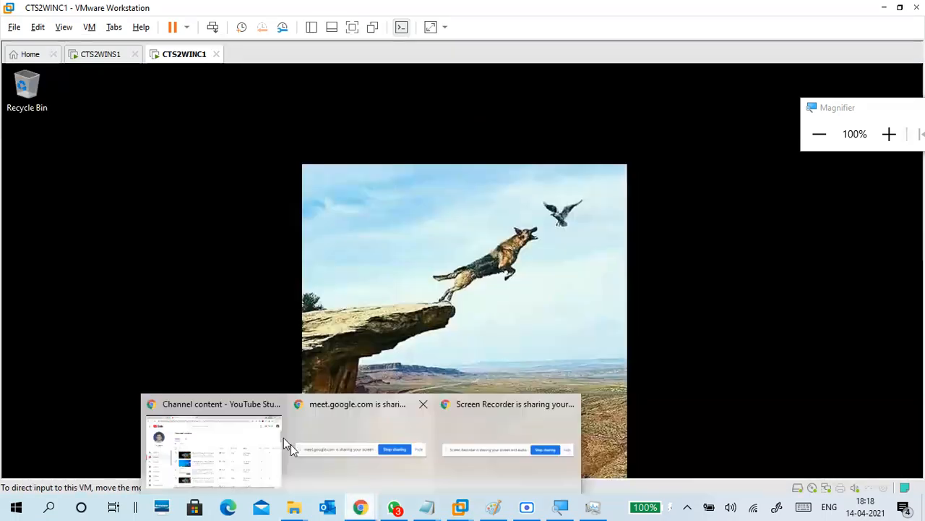
left_click(248, 405)
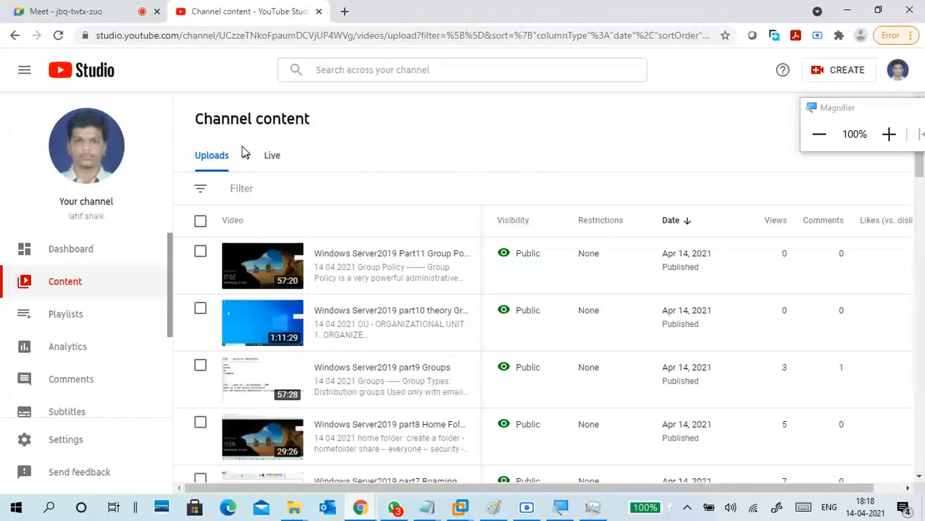
left_click(76, 11)
left_click(737, 117)
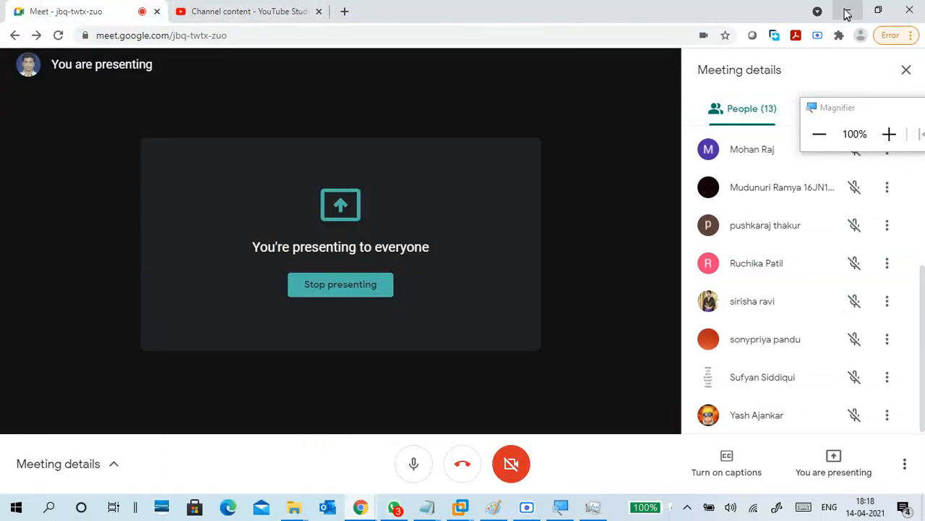
left_click(847, 13)
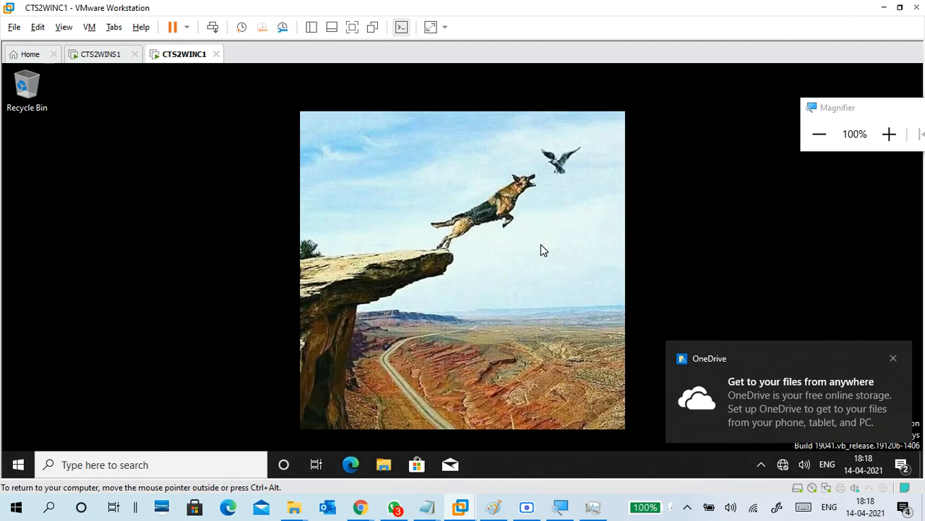
left_click(894, 358)
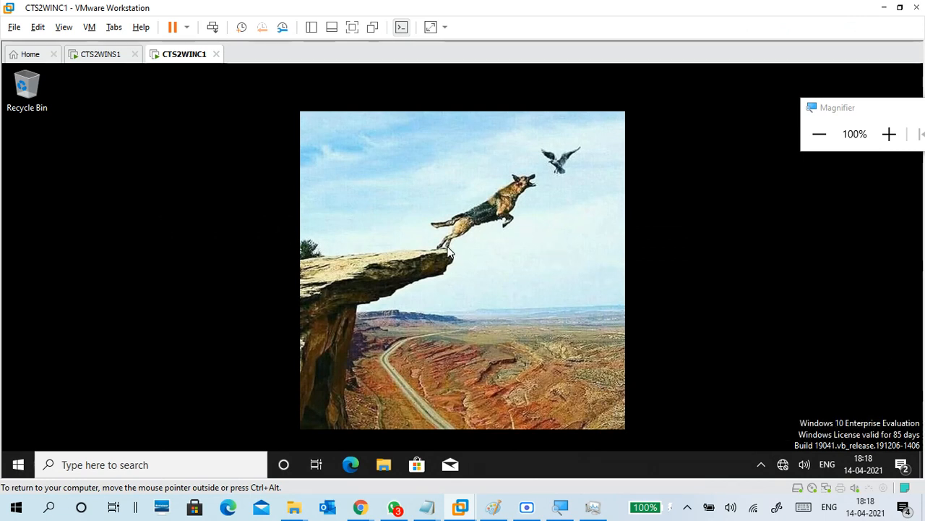
Switch to the CTS2WINS1 server and review the policies linked to the IT SUPPORT and DEVELOPER organizational units.
left_click(100, 54)
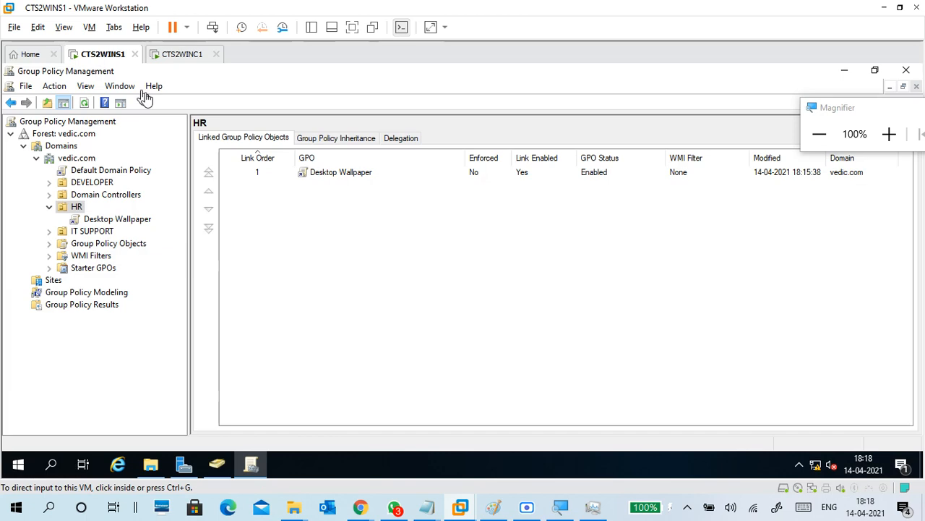
left_click(101, 233)
left_click(102, 233)
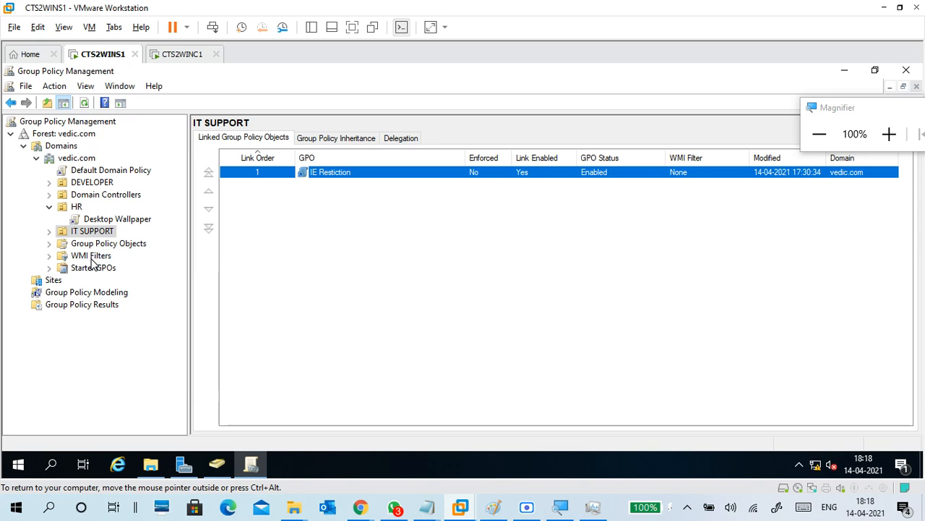
left_click(87, 183)
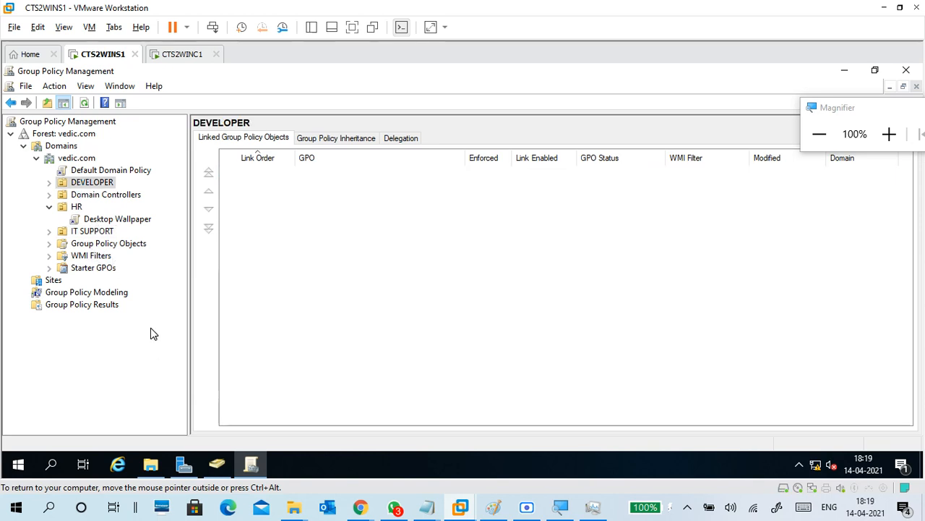
On the CTS2WINC1 client, examine the Display and Advanced display settings, then close Settings.
left_click(181, 55)
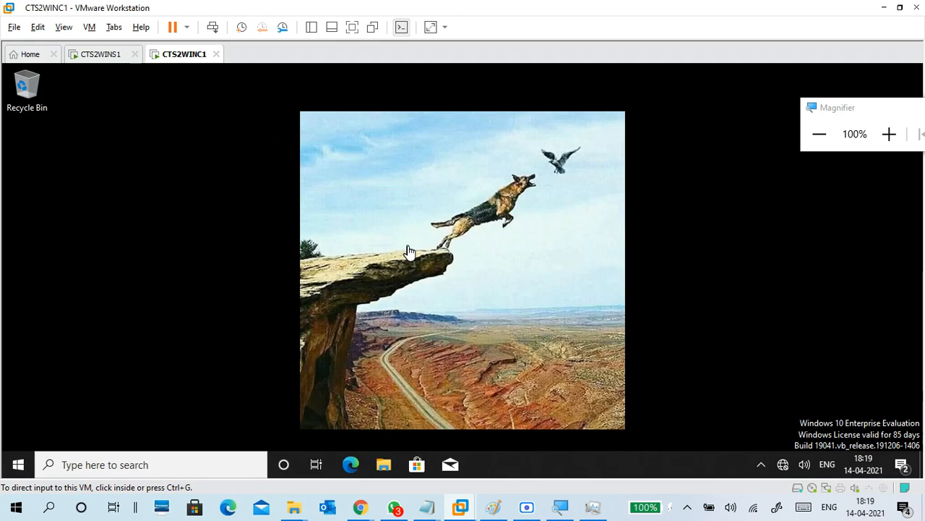
right_click(418, 169)
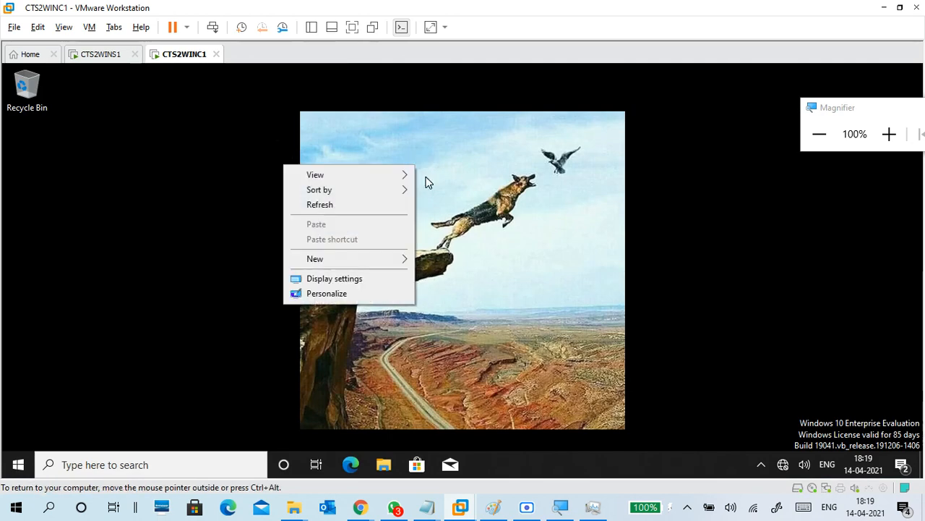
left_click(391, 281)
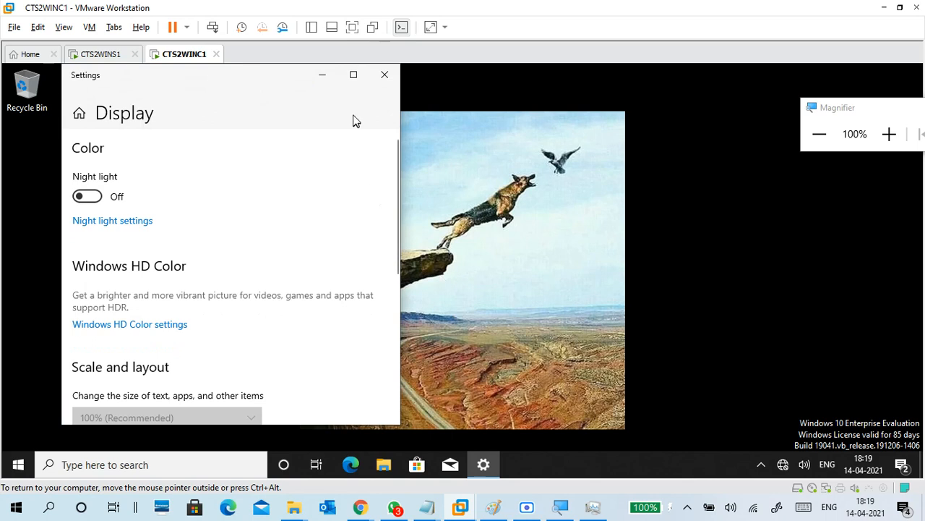
left_click(354, 75)
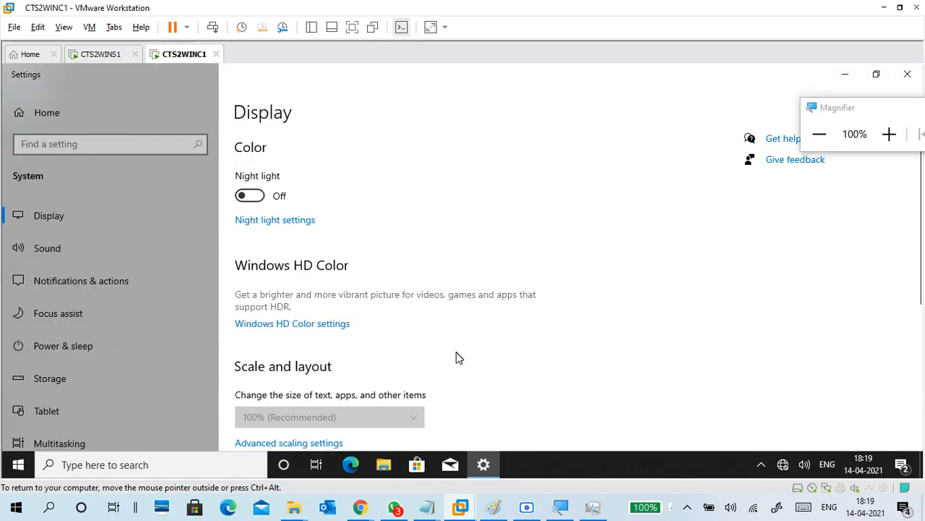
scroll(448, 405, "down", 4)
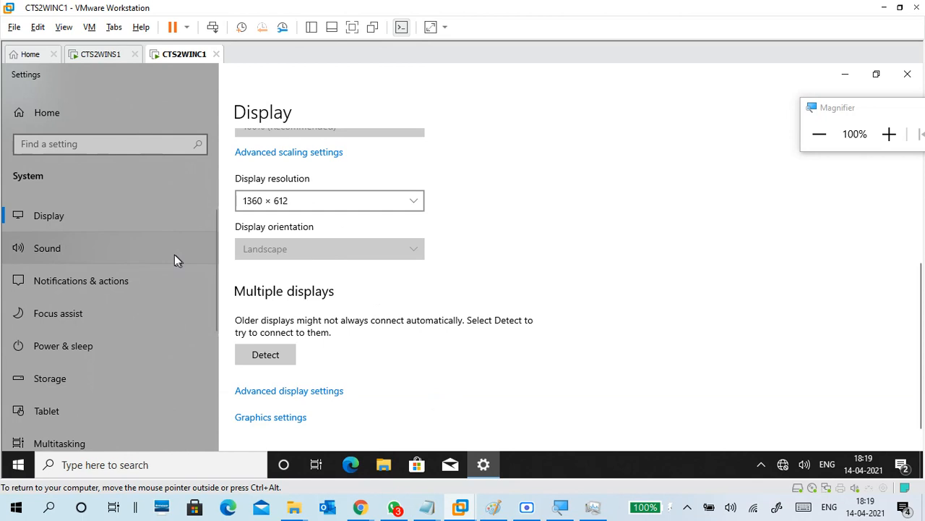
scroll(383, 352, "down", 1)
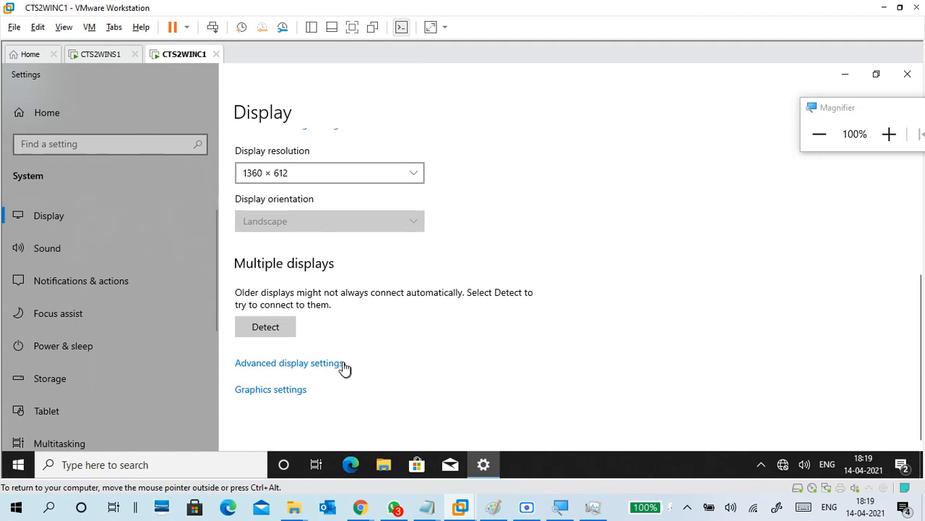
left_click(309, 364)
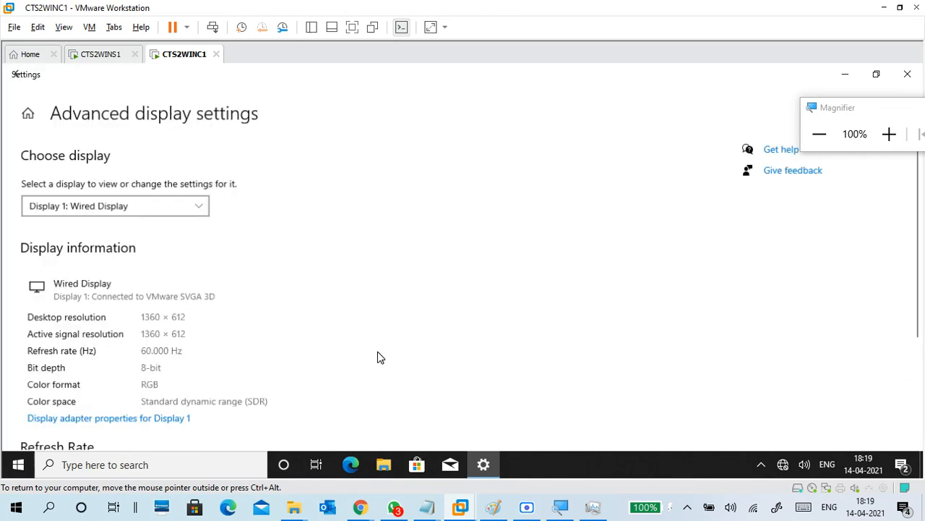
scroll(275, 369, "down", 3)
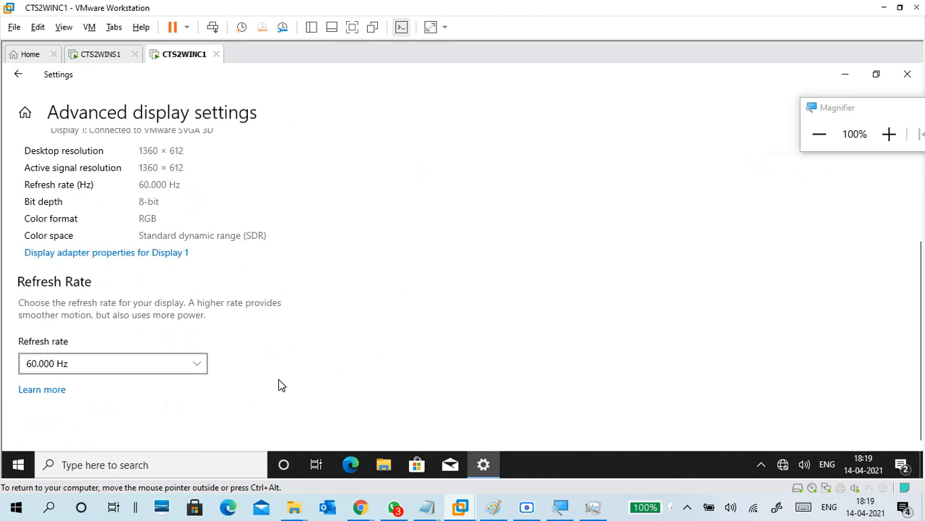
scroll(413, 330, "up", 3)
left_click(908, 75)
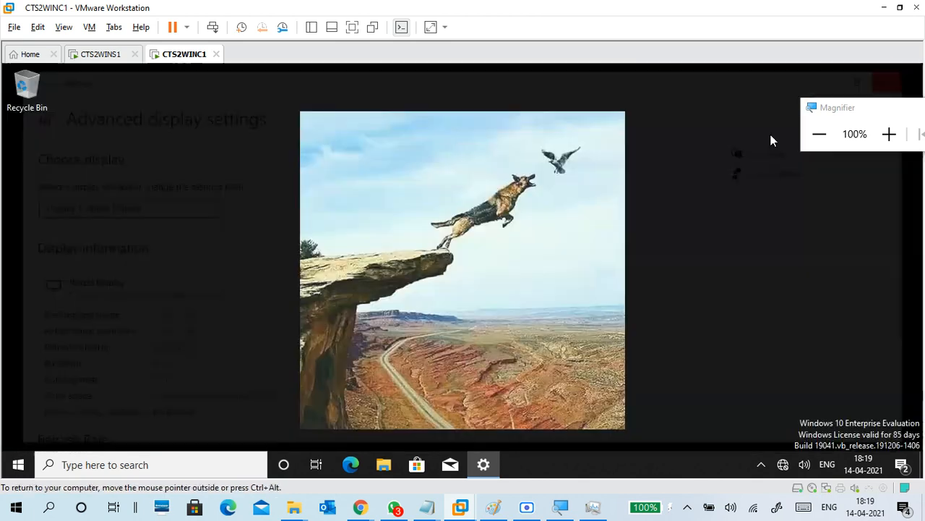
Examine the client's Background personalization settings for the policy restriction on changing the wallpaper, then close Settings.
right_click(573, 170)
left_click(520, 300)
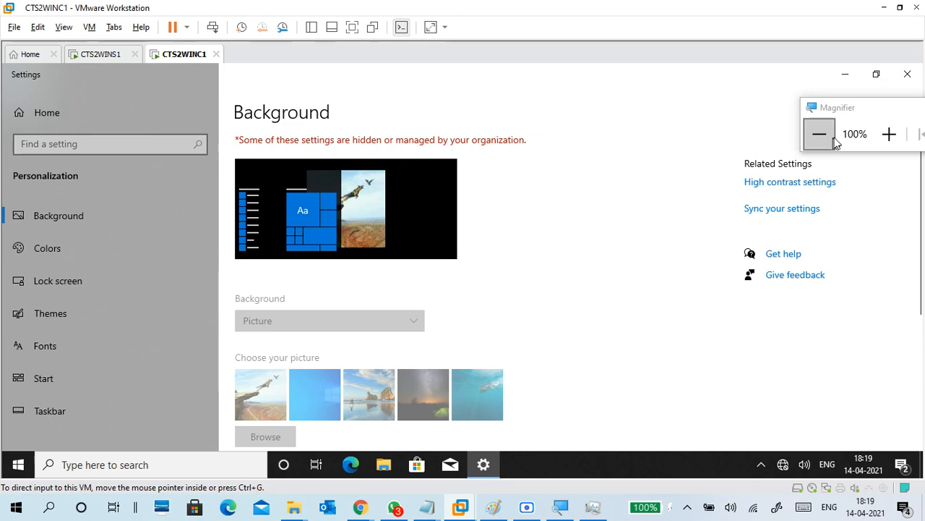
left_click(890, 134)
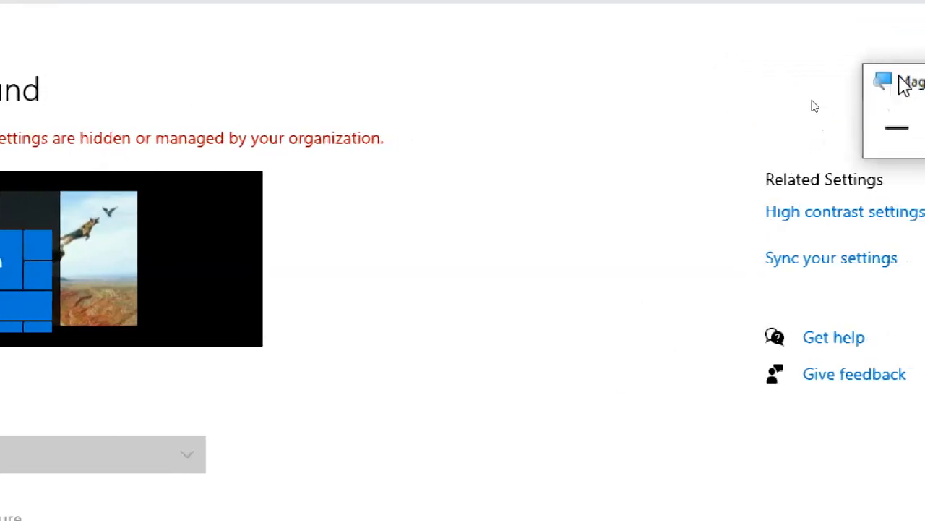
left_click(919, 127)
left_click(800, 71)
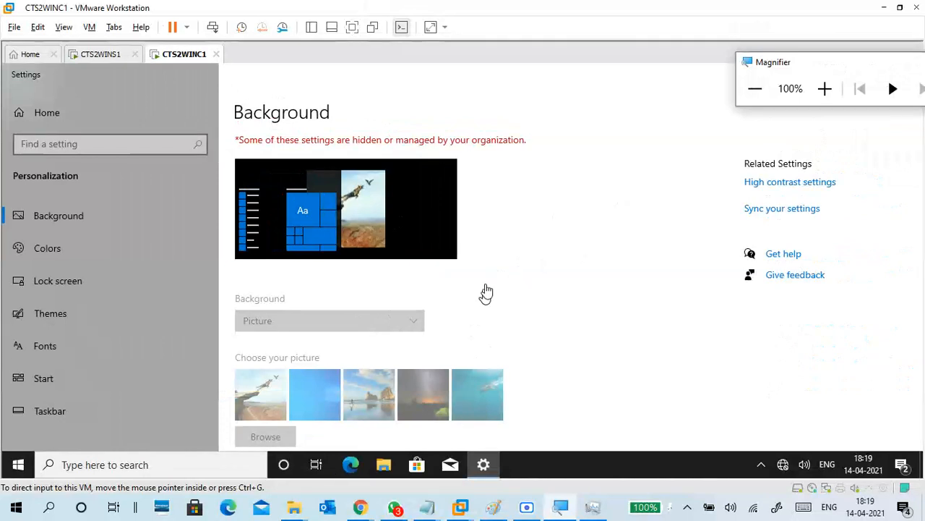
left_click_drag(804, 66, 857, 121)
left_click(913, 75)
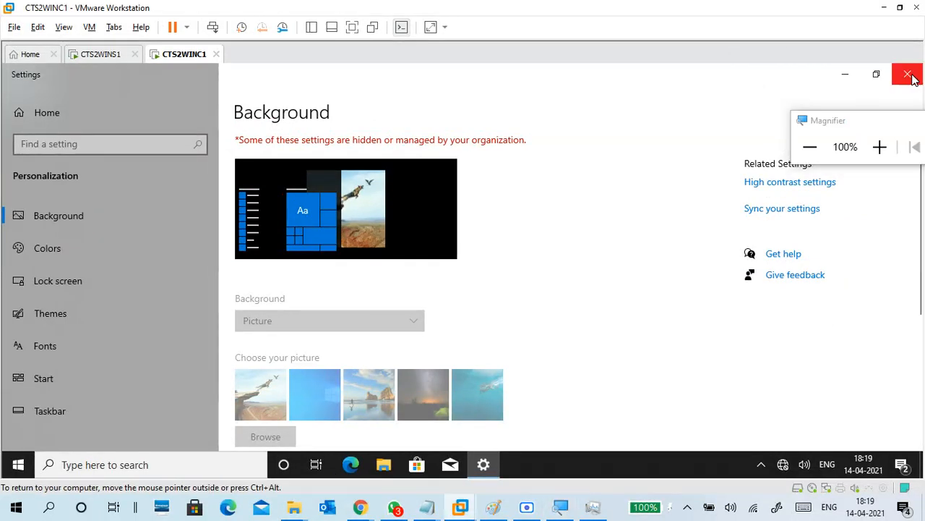
left_click(909, 75)
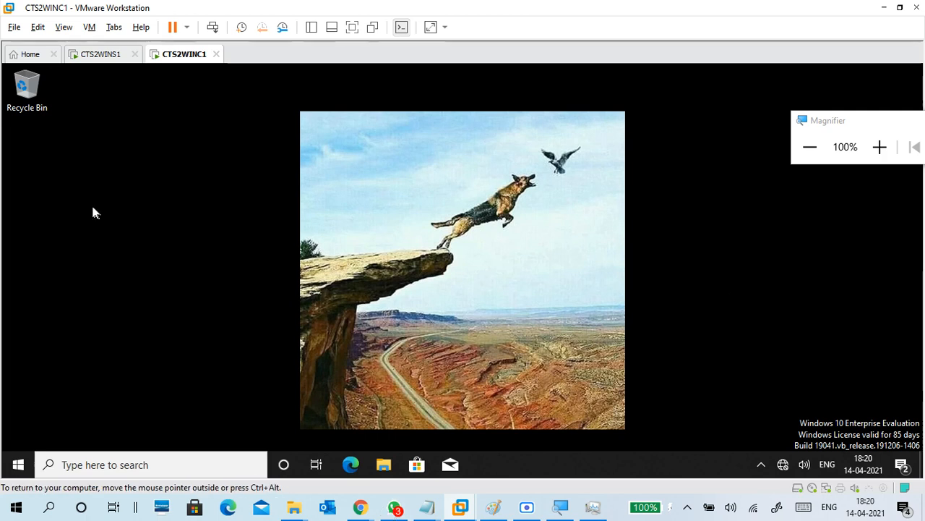
On the CTS2WINS1 server, review the Scope and Security Filtering of the Desktop Wallpaper policy linked to the HR organizational unit.
left_click(100, 54)
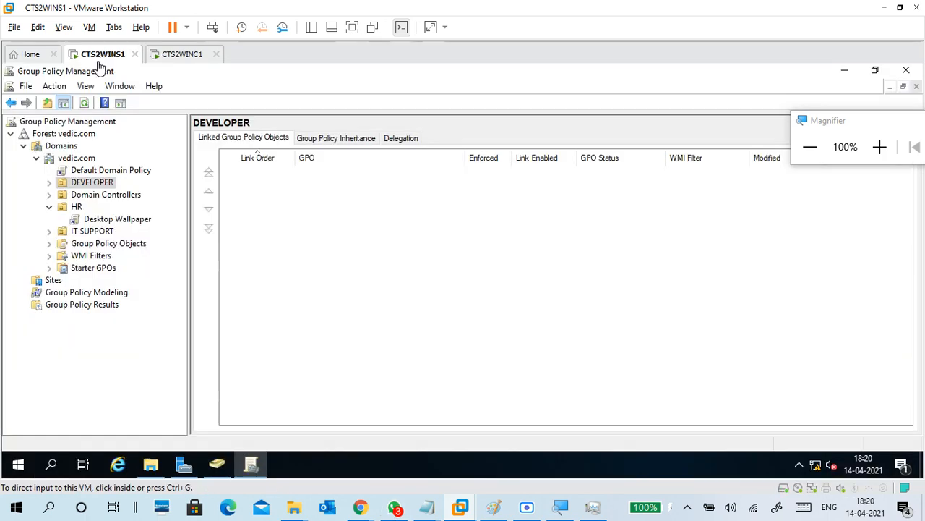
left_click(371, 276)
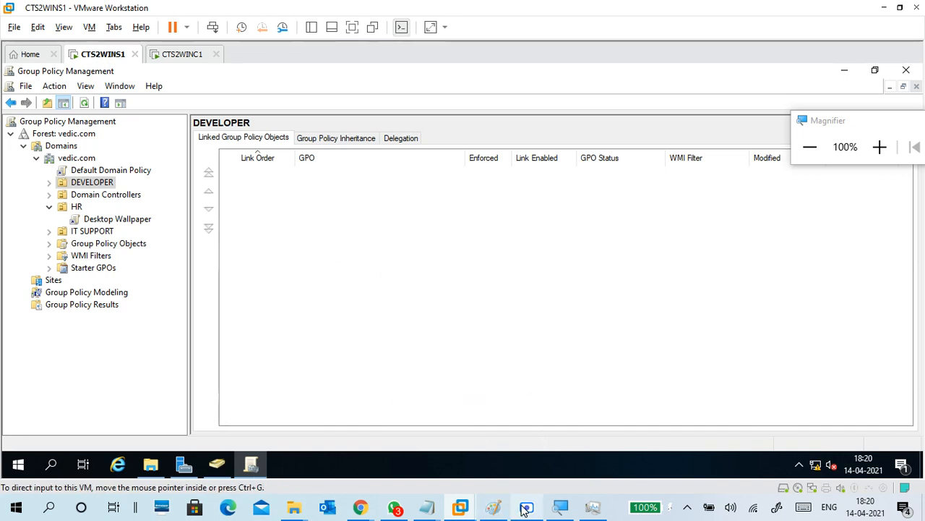
left_click(102, 220)
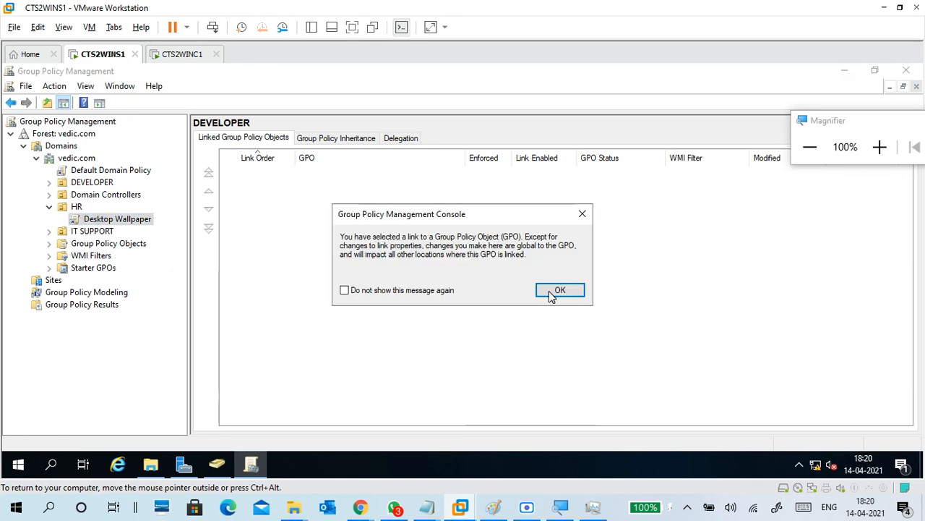
left_click(560, 290)
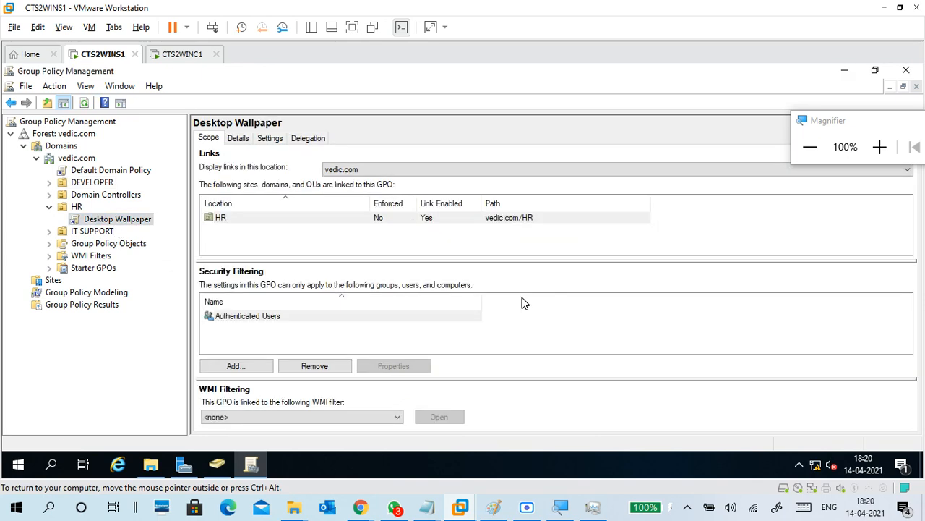
left_click(251, 318)
left_click(880, 147)
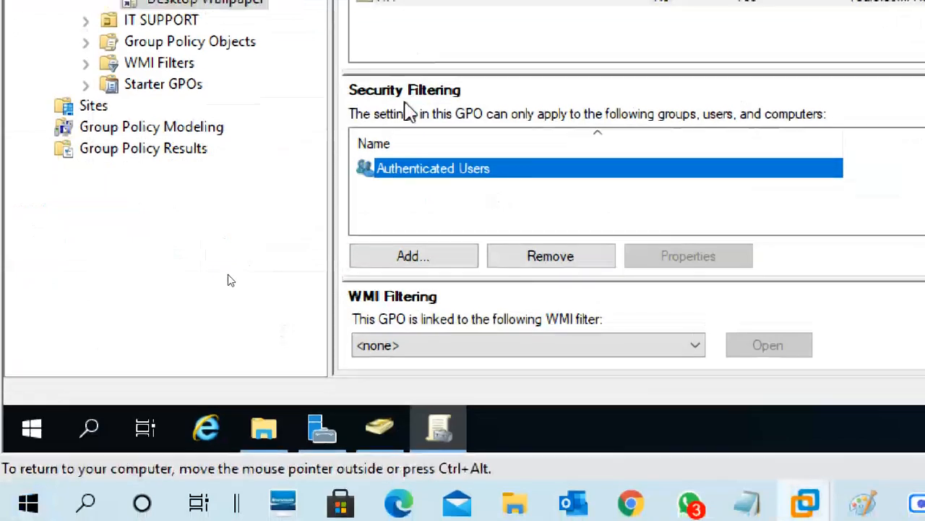
left_click(446, 224)
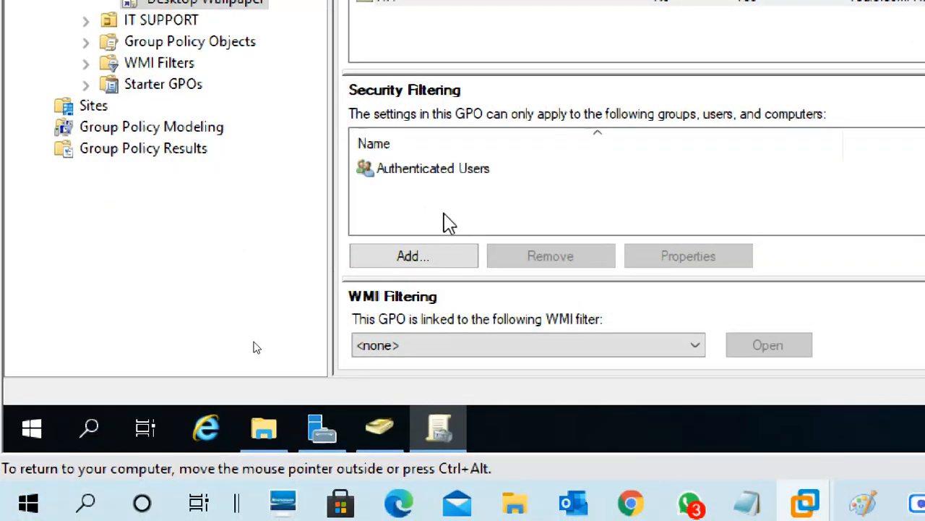
left_click(450, 172)
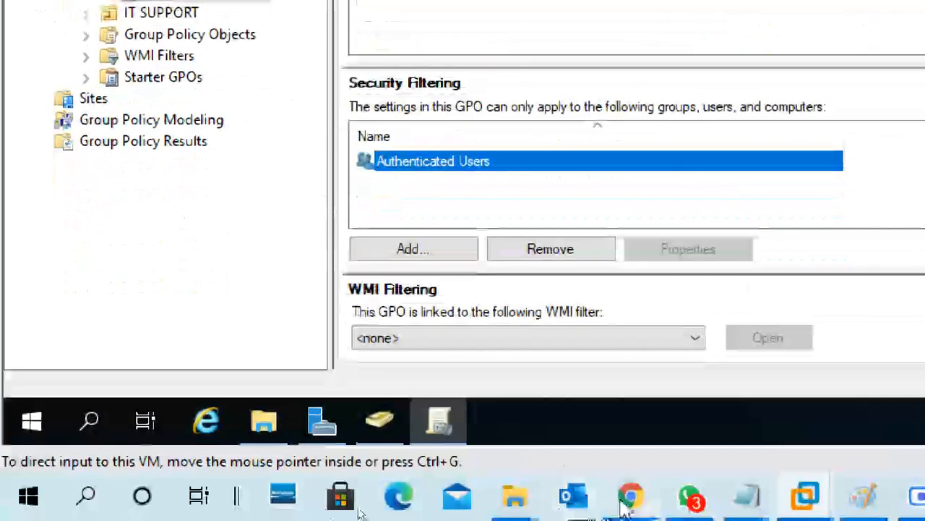
Switch to Paint and handwrite OU, 20, 50 and gen beside the HR sketch, with a vertical line in front.
left_click(864, 496)
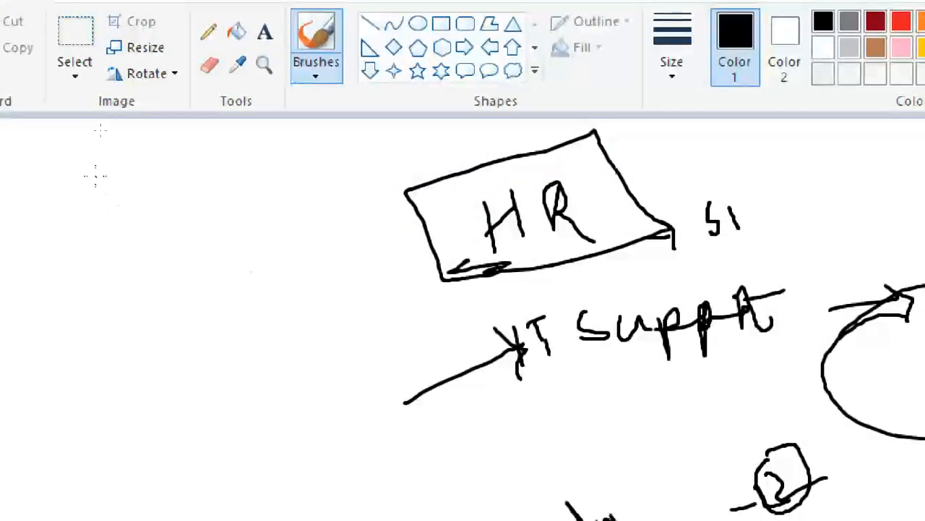
left_click_drag(78, 175, 99, 331)
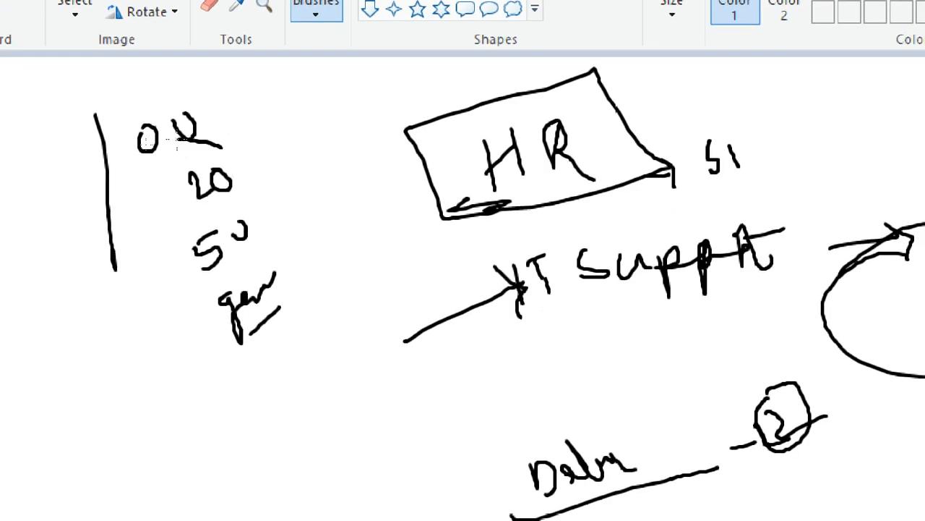
mouse_move(176, 141)
left_mouse_down()
mouse_move(208, 214)
mouse_move(190, 140)
left_mouse_up()
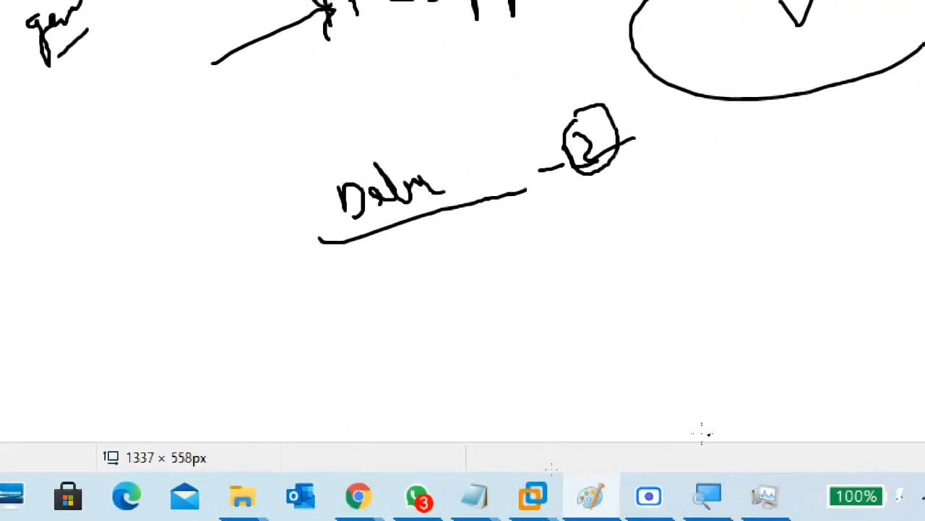
Return to the CTS2WINS1 server and review the Desktop Wallpaper policy's security filtering, settings report and delegation.
mouse_move(539, 500)
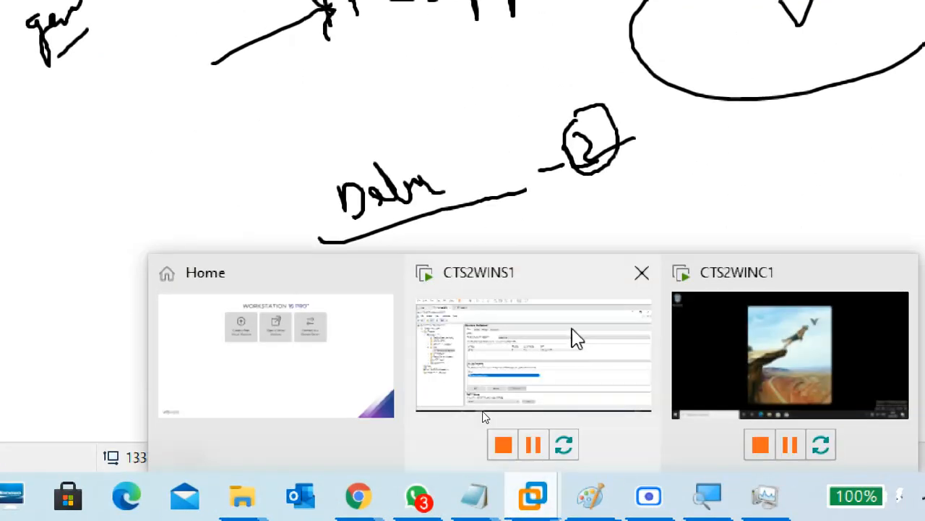
left_click(574, 337)
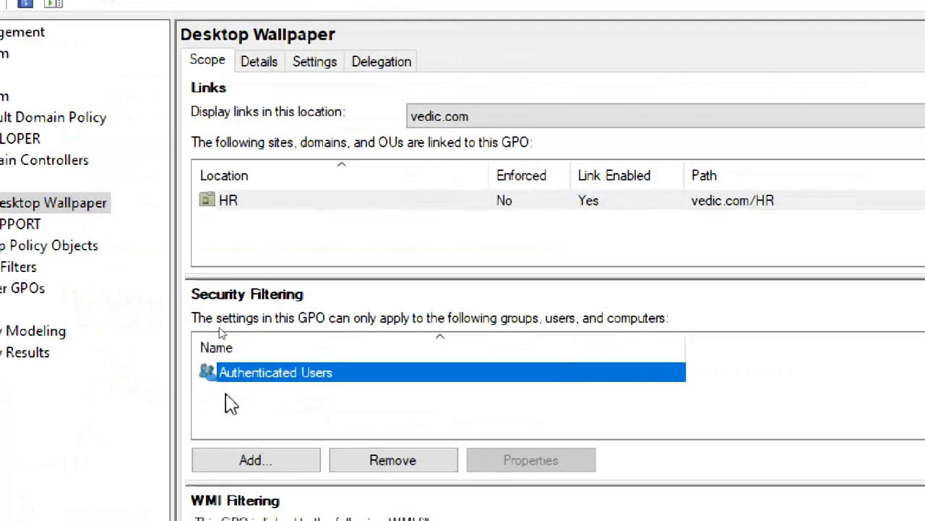
left_click(254, 402)
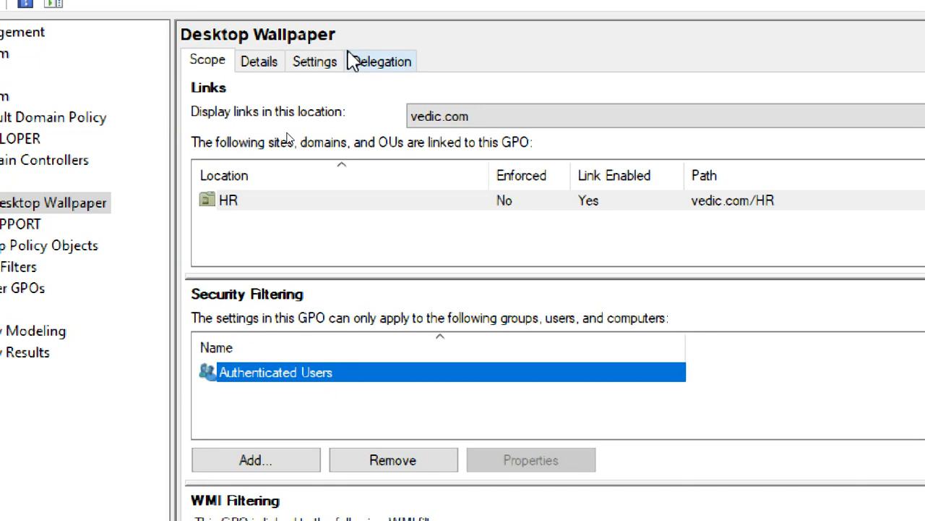
left_click(327, 63)
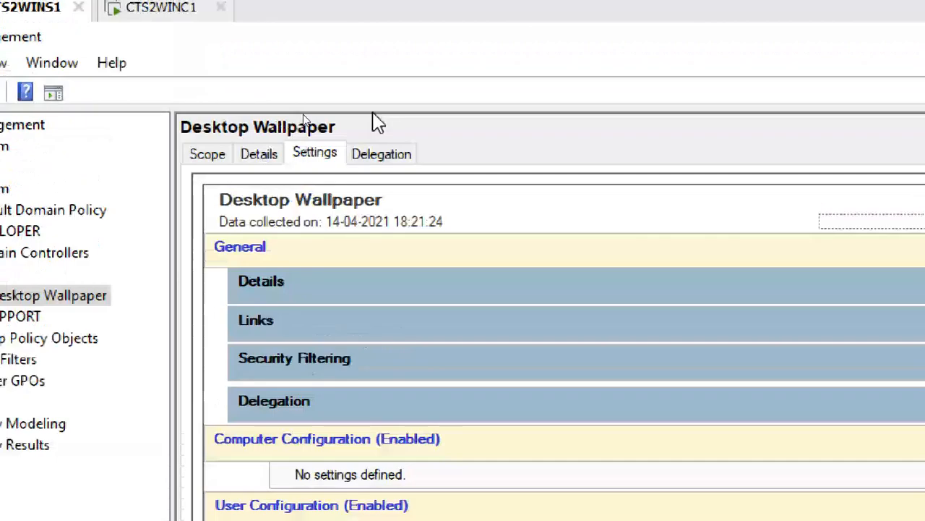
left_click(382, 153)
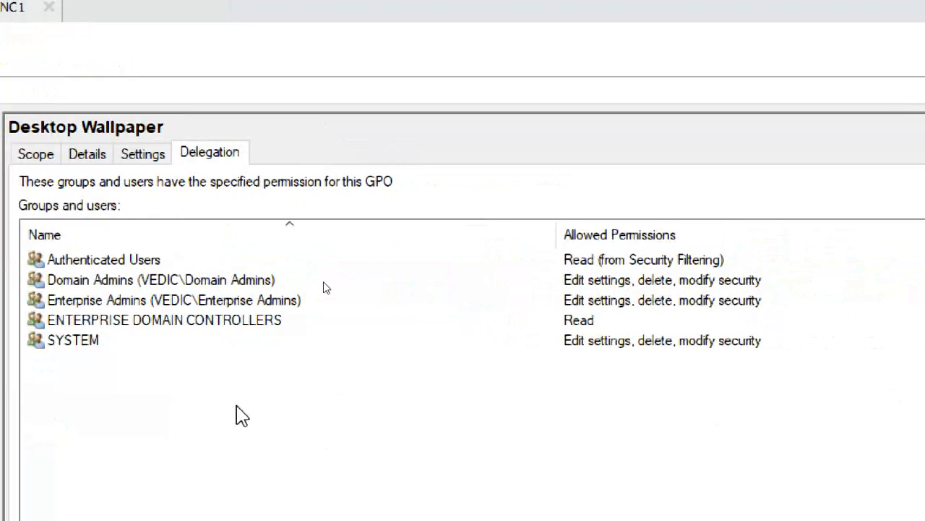
Try to add the VSG1 group to the Desktop Wallpaper policy's delegation, look through the permission choices, and cancel.
left_click(115, 260)
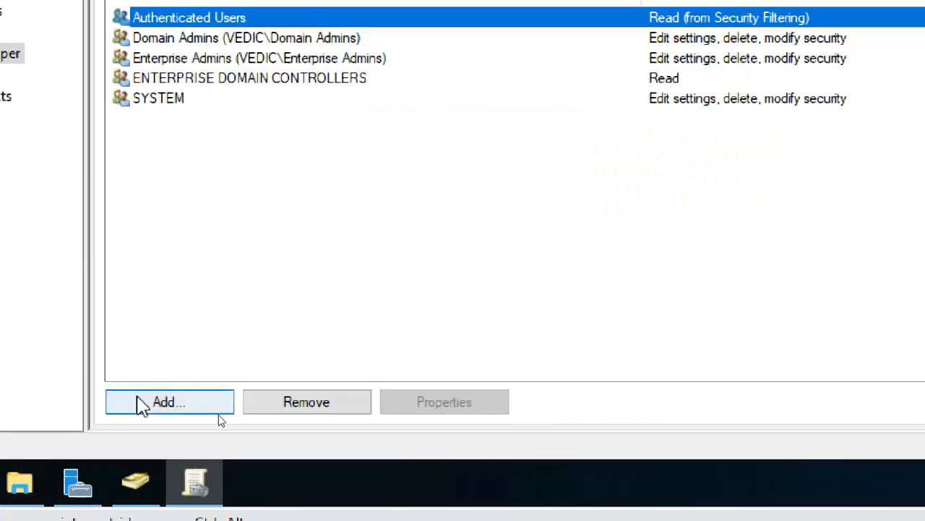
left_click(139, 400)
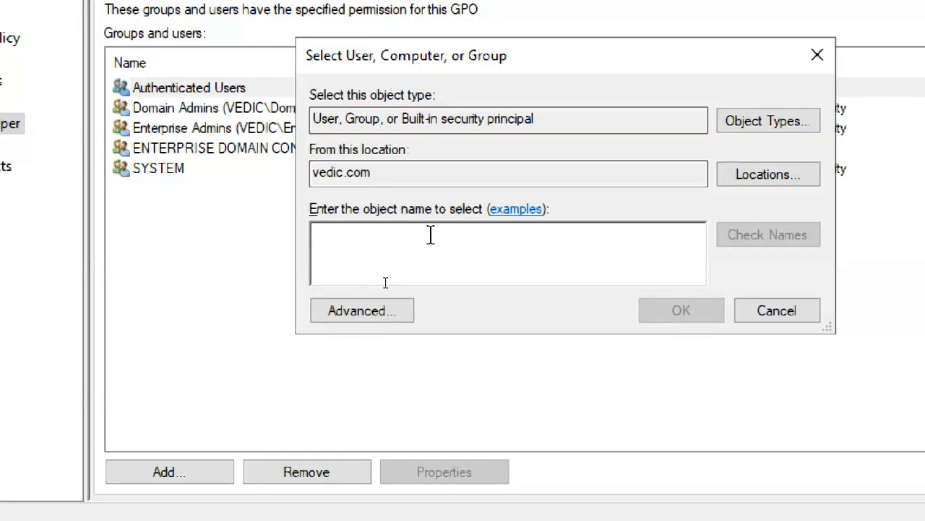
type("vs")
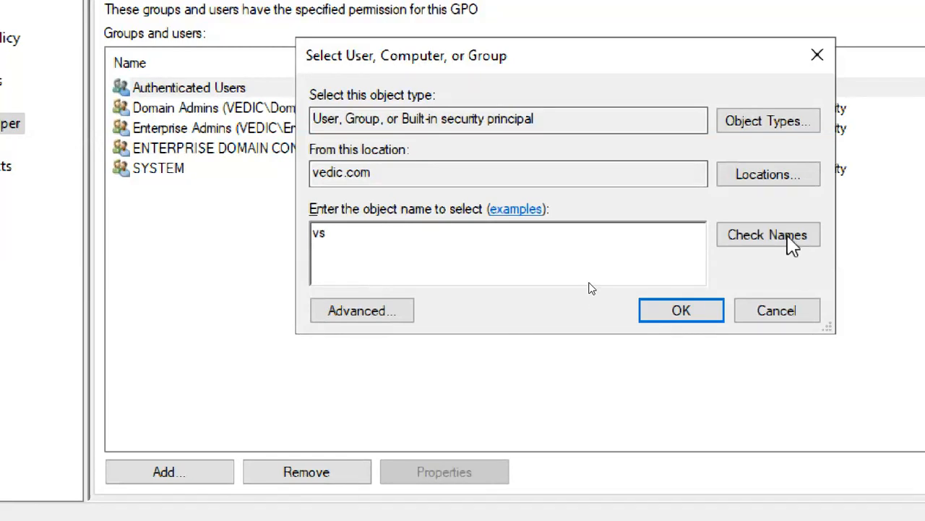
left_click(790, 238)
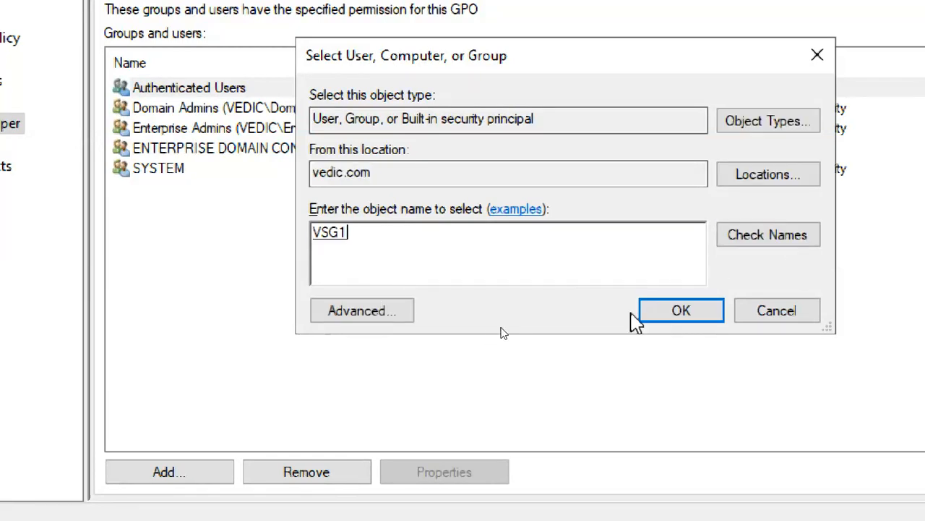
left_click(656, 319)
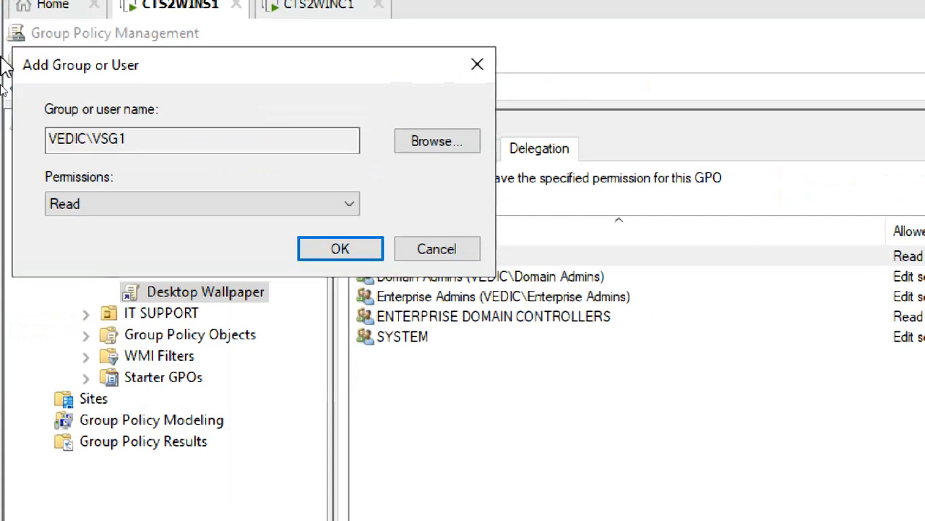
left_click(148, 206)
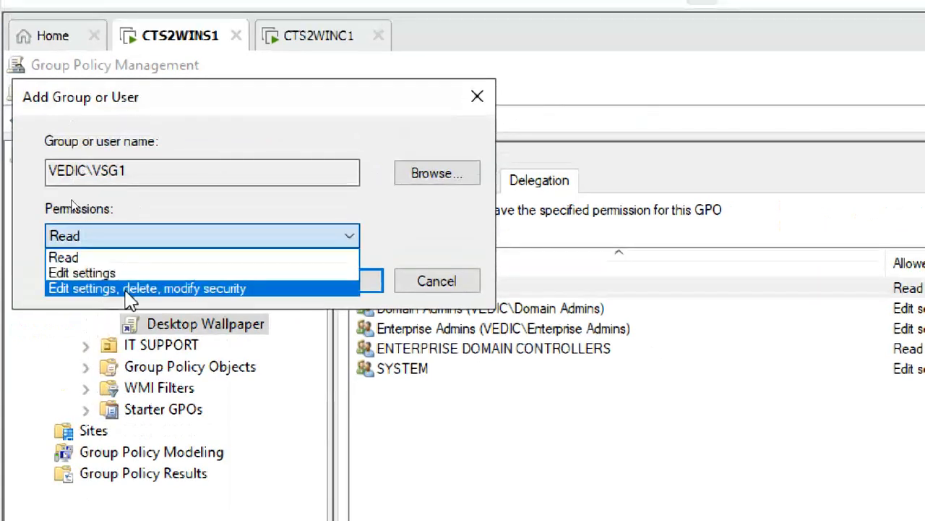
left_click(462, 284)
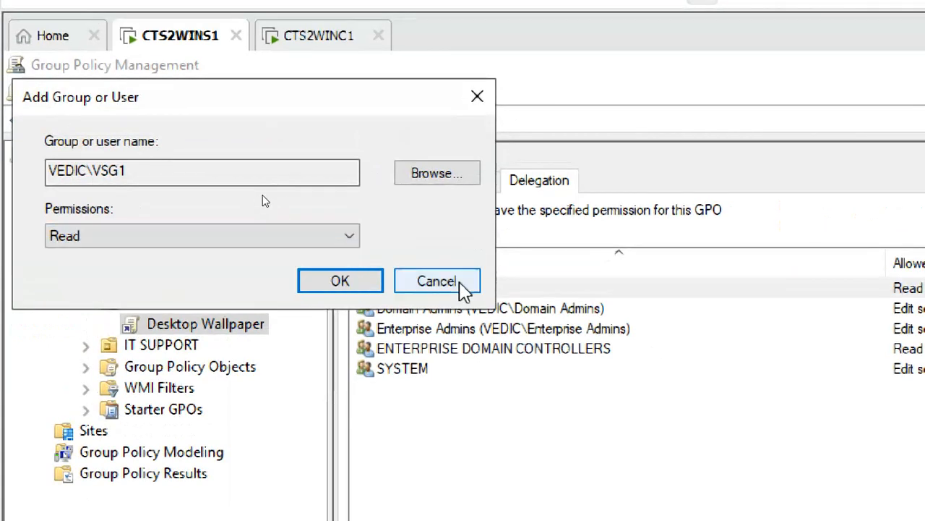
left_click(461, 284)
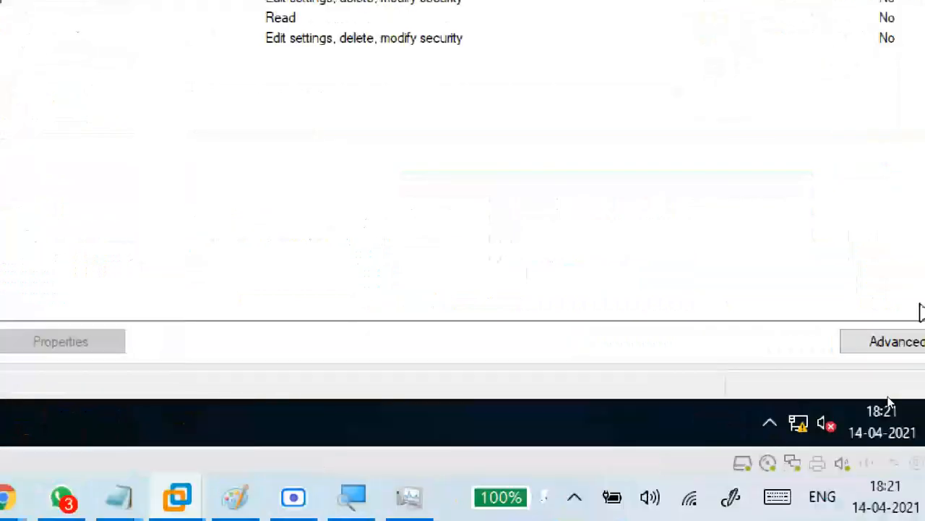
Try to add VSG1 to the Desktop Wallpaper policy's advanced security settings with Apply group policy denied, and cancel.
left_click(895, 346)
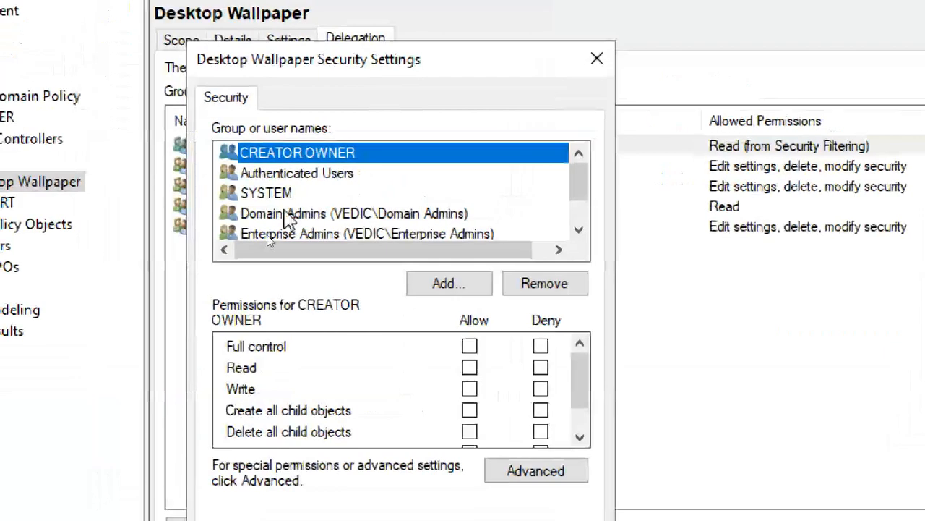
scroll(583, 182, "down", 1)
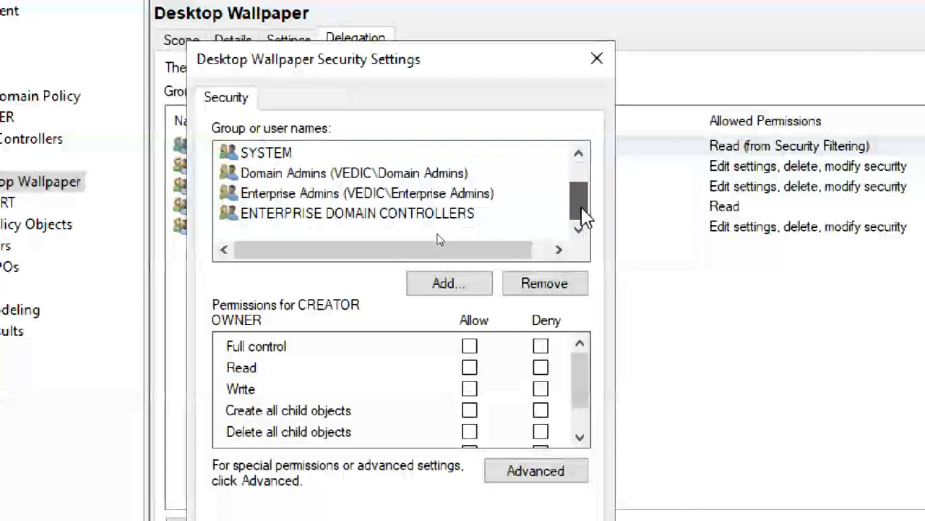
left_click(463, 297)
type("v")
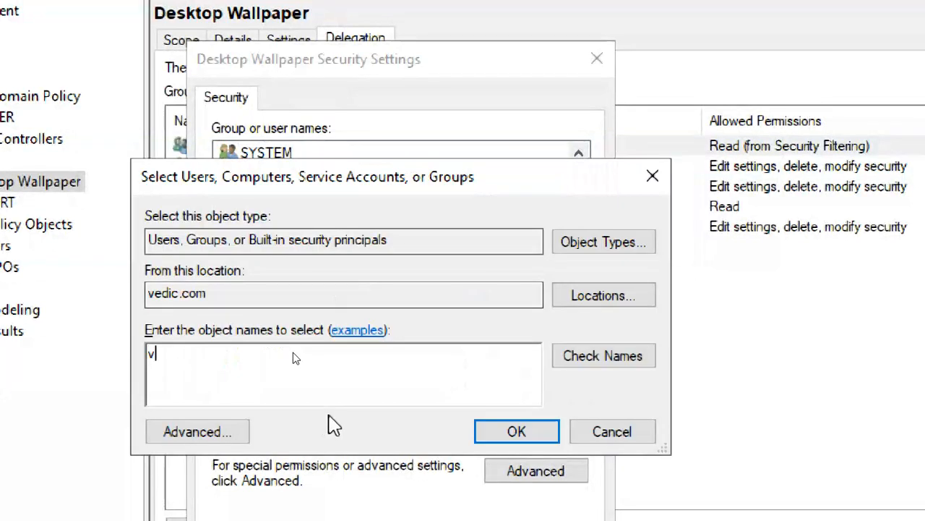
type("s")
left_click(580, 361)
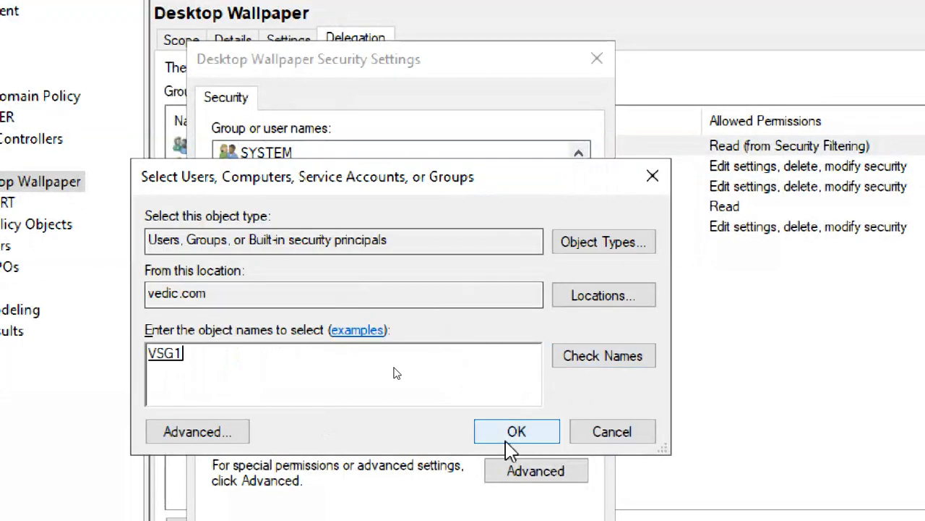
key("Return")
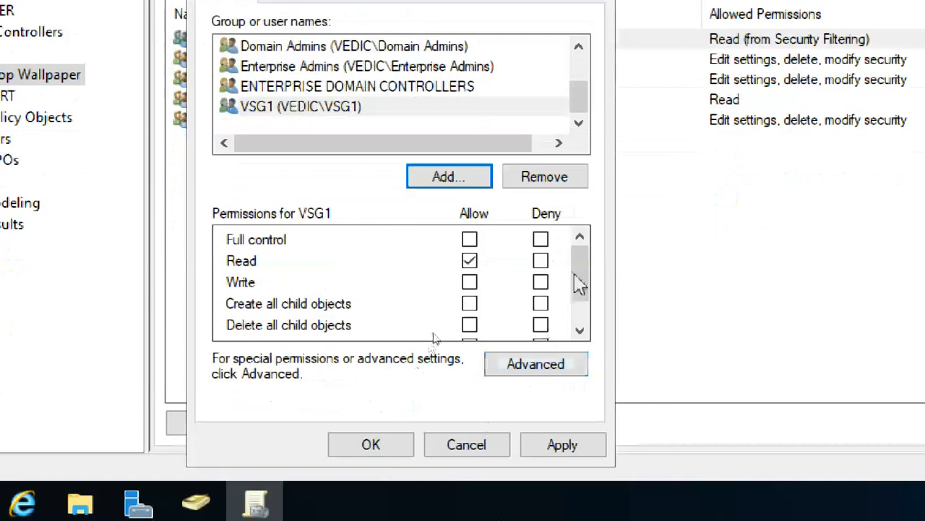
left_click_drag(575, 271, 583, 323)
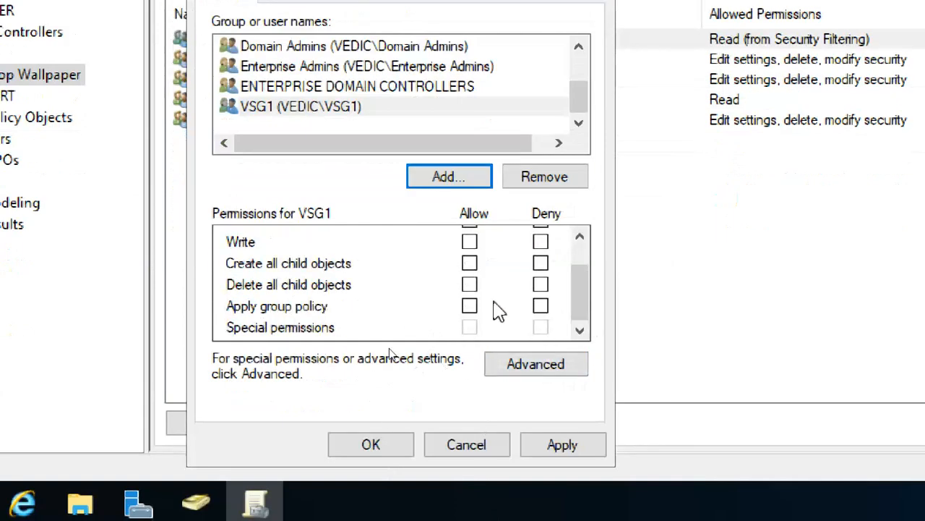
left_click(540, 306)
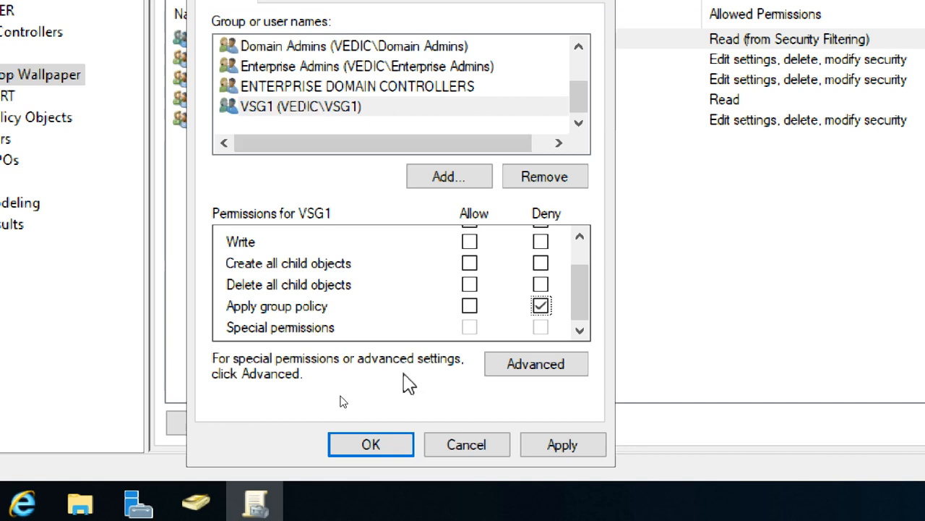
left_click(474, 454)
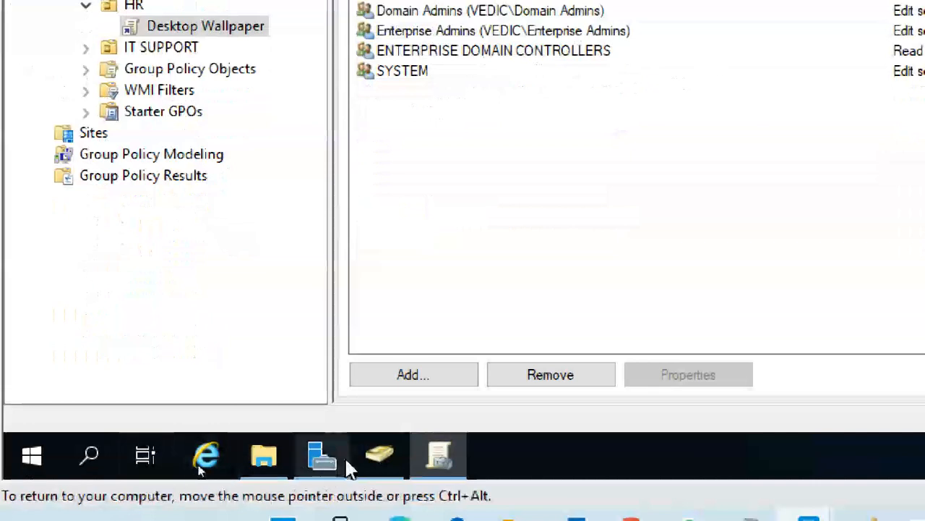
Switch to Active Directory Users and Computers and start a new user in the HR organizational unit, entering the user's first name and logon name.
left_click(271, 456)
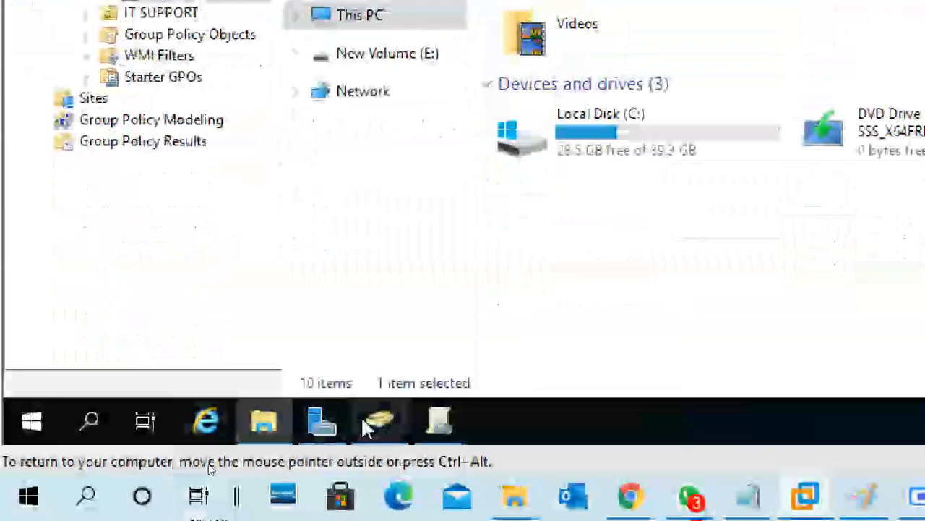
left_click(381, 419)
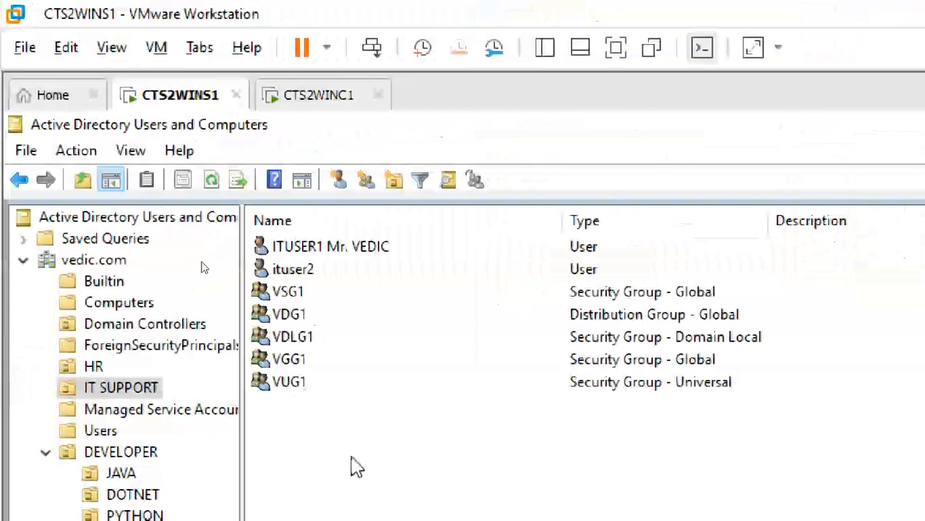
left_click(96, 366)
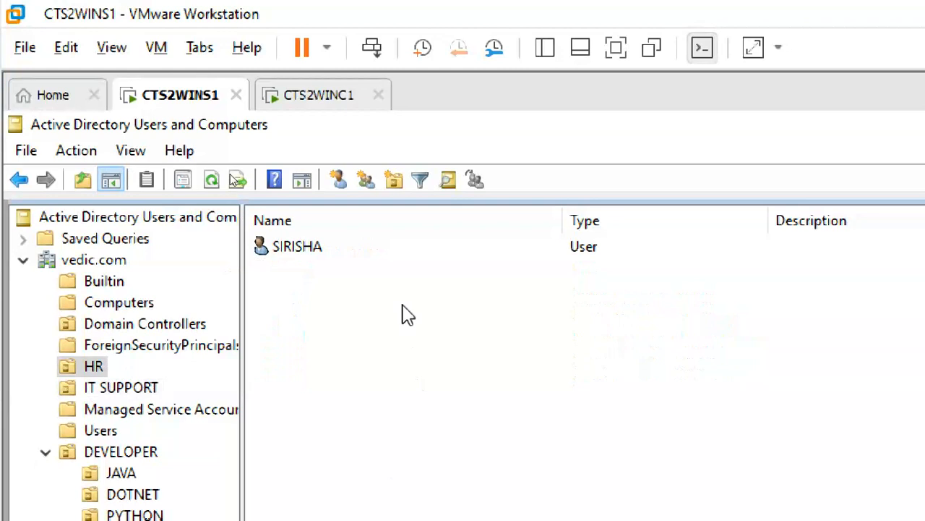
right_click(387, 335)
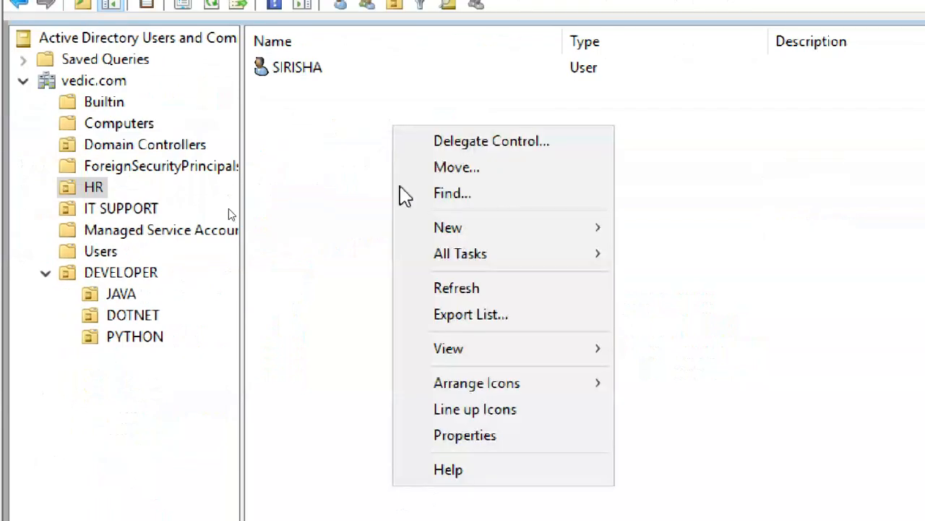
mouse_move(452, 234)
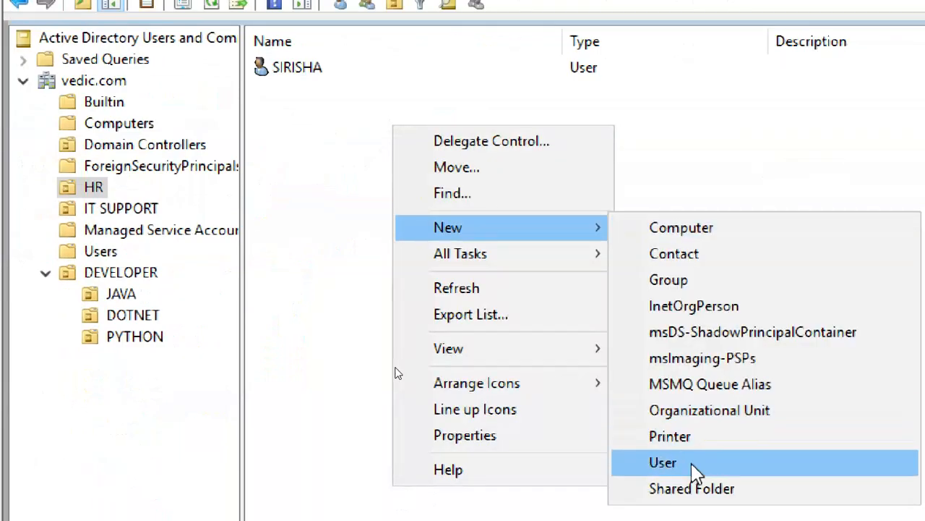
left_click(690, 464)
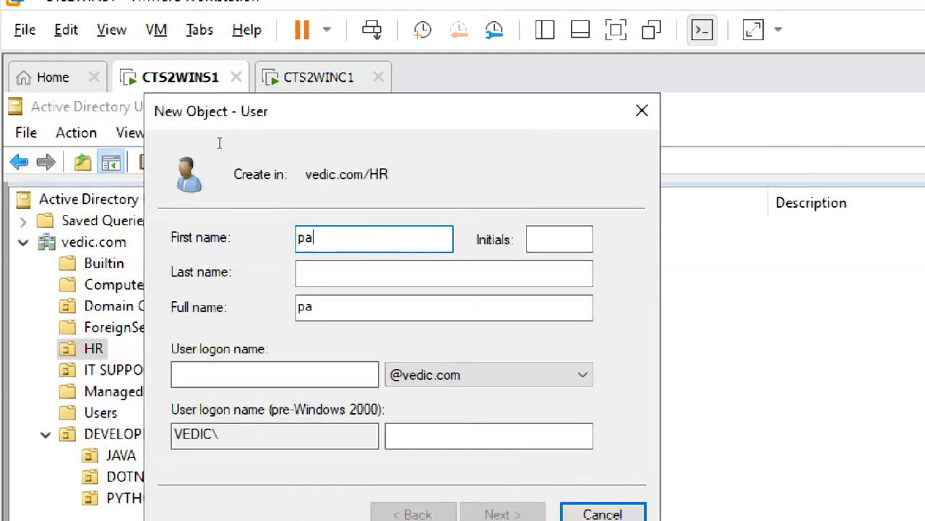
key("Tab")
key("Tab")
key("Tab")
key("Tab")
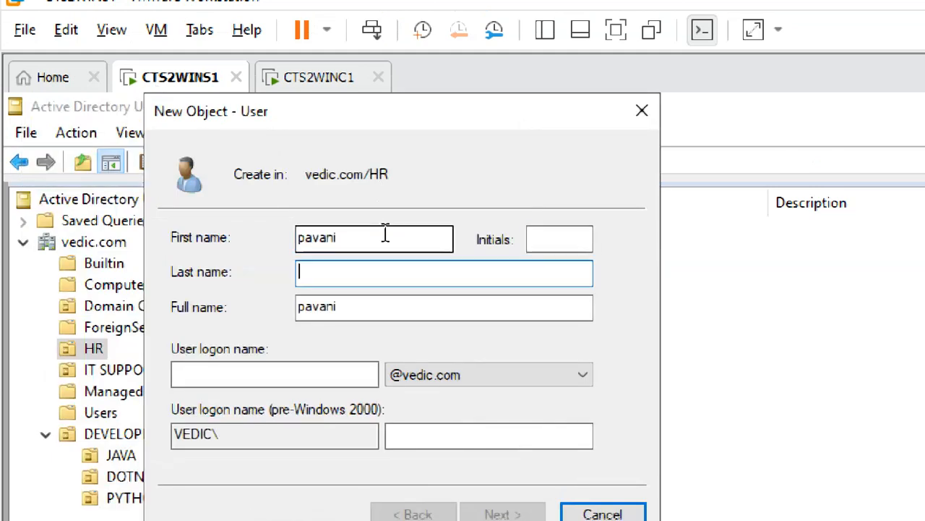
type("pavani")
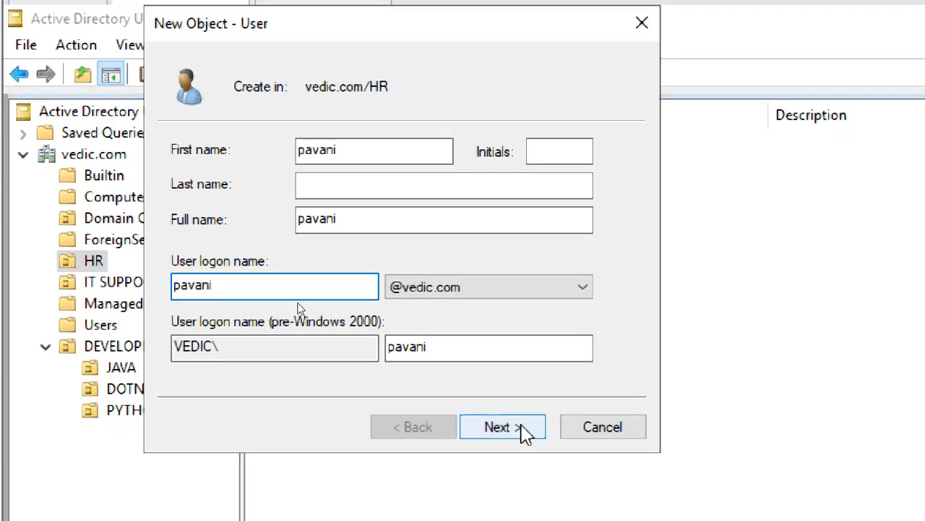
left_click(515, 515)
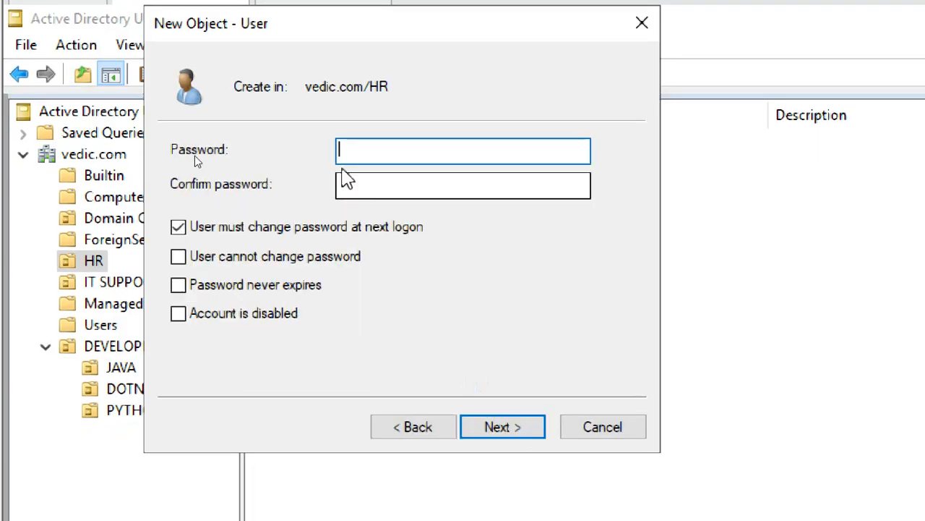
Turn off the password change at next logon, enter and confirm the new HR user's password, and finish creating the account.
left_click(224, 228)
left_click(371, 157)
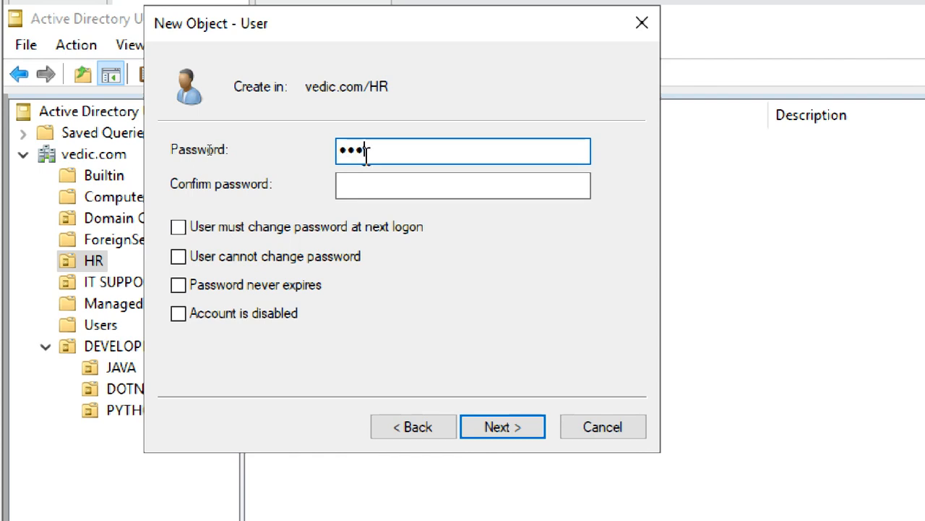
type("••••••••")
key("Tab")
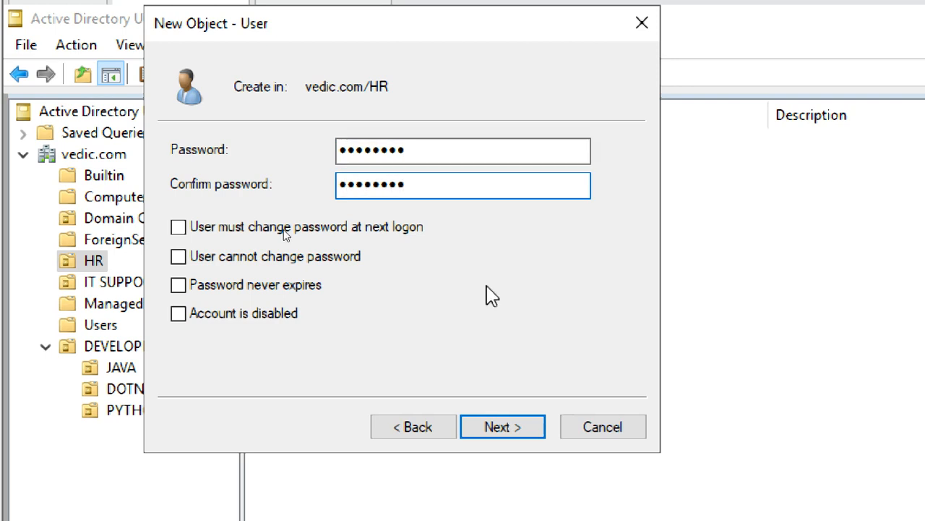
left_click(522, 432)
left_click(528, 427)
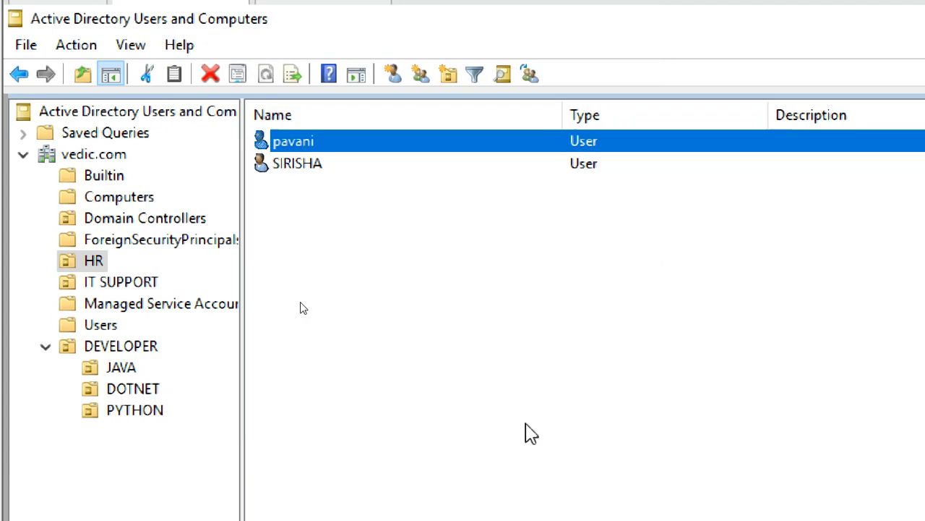
left_click(423, 230)
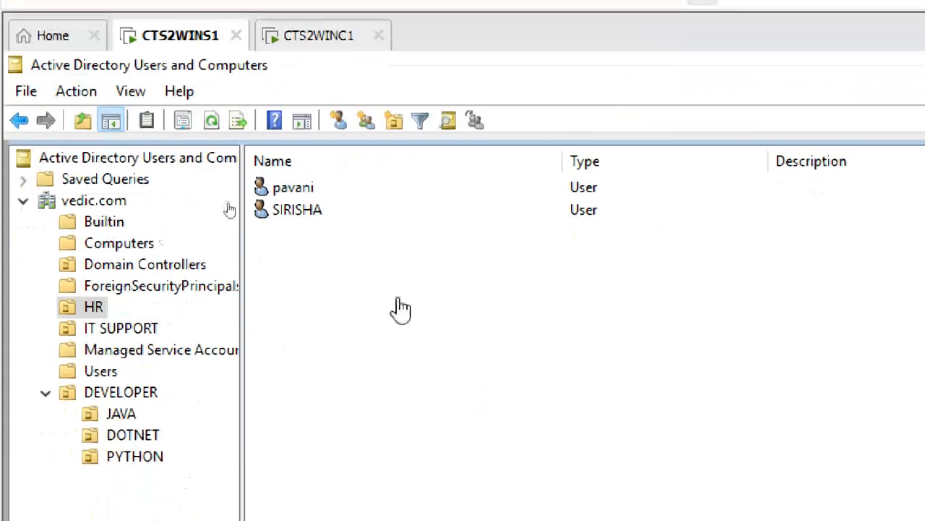
Switch to the CTS2WINC1 client and sign out the current user.
left_click(340, 37)
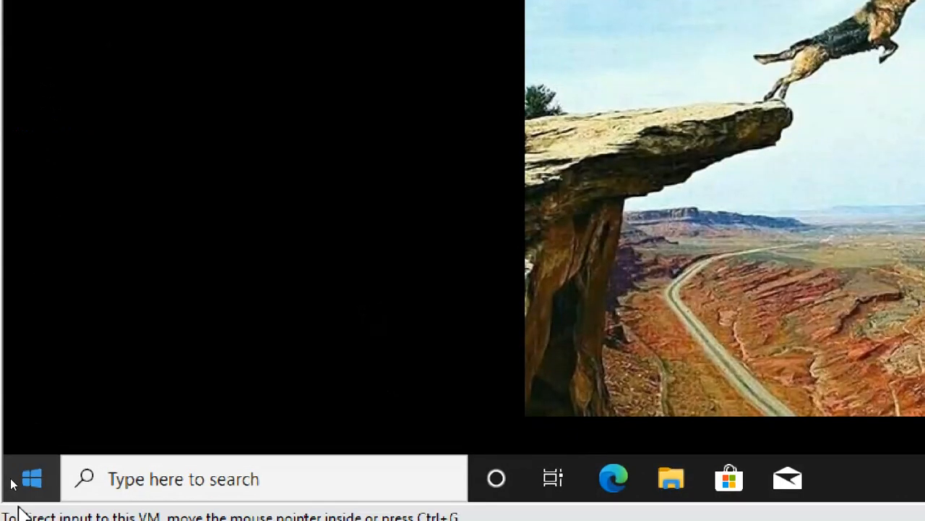
left_click(26, 467)
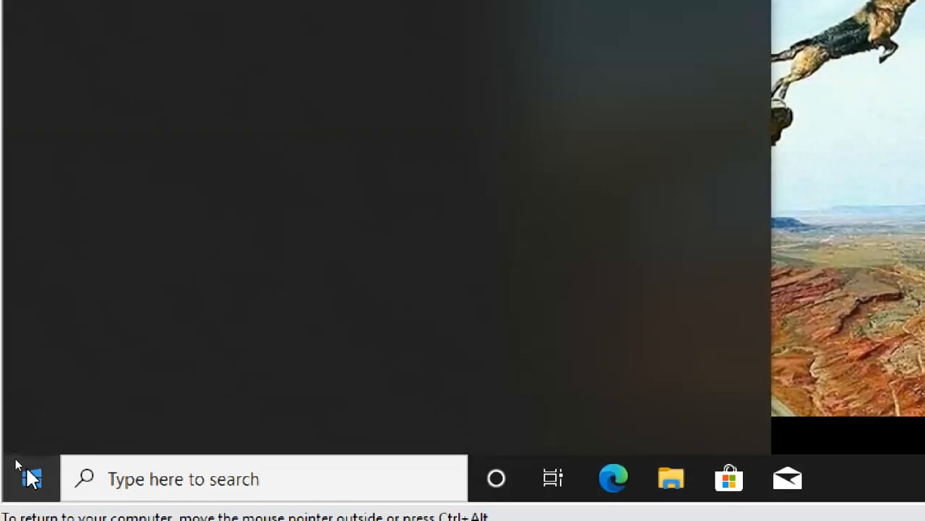
left_click(26, 467)
left_click(26, 467)
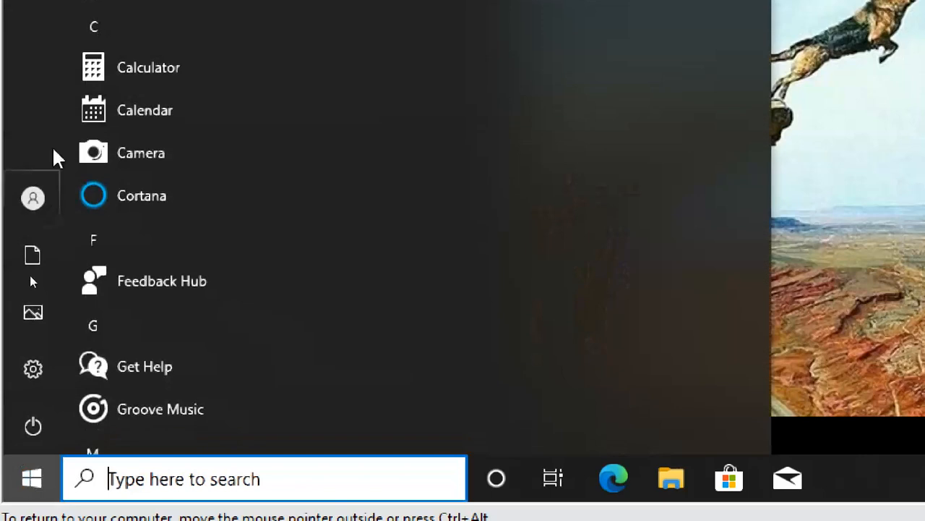
left_click(36, 196)
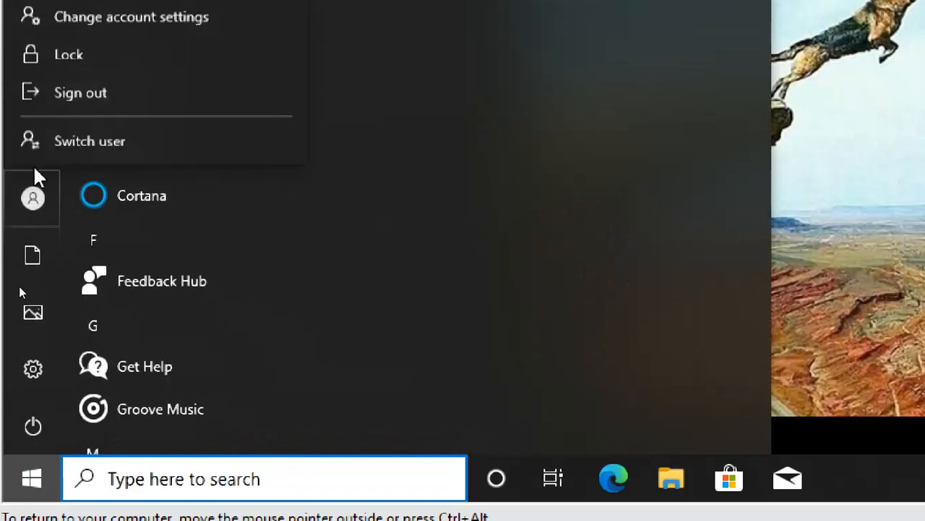
left_click(80, 92)
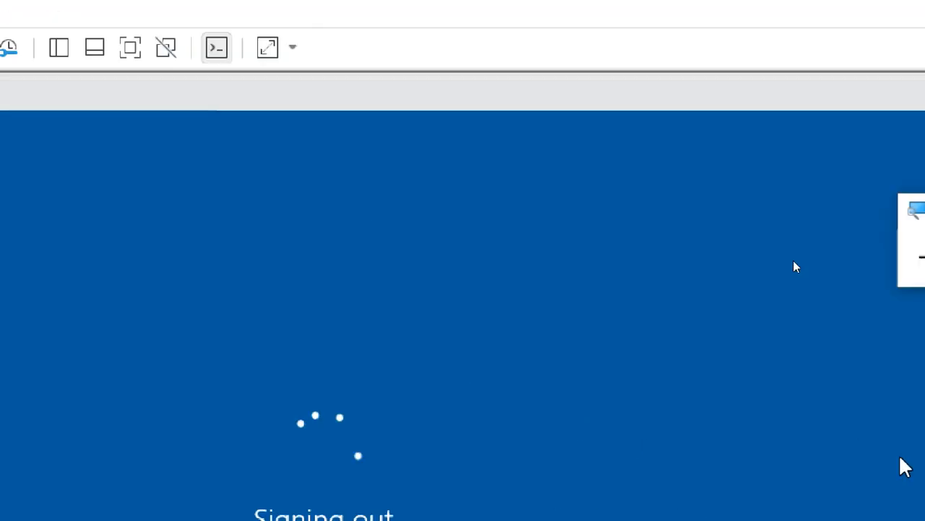
Sign in to CTS2WINC1 as another user with the new HR account's logon name and password.
left_click(866, 135)
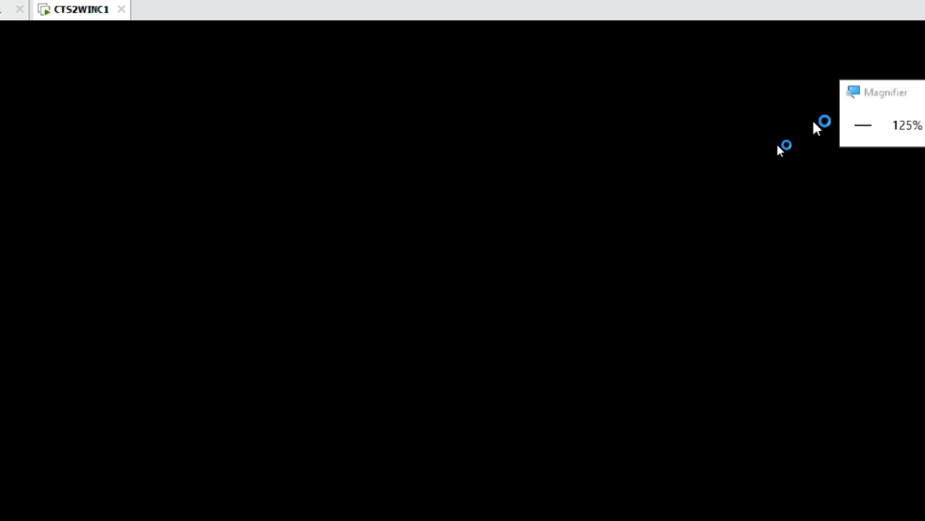
left_click(864, 126)
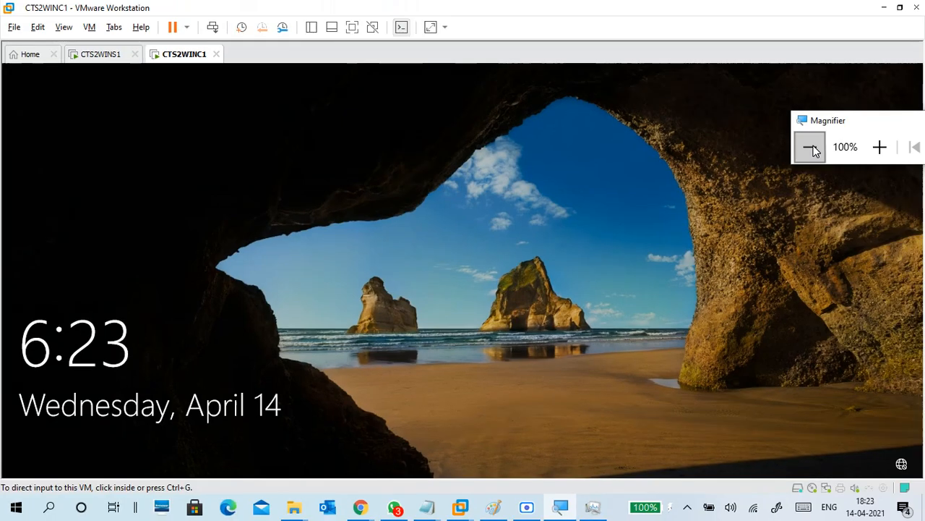
left_click(337, 372)
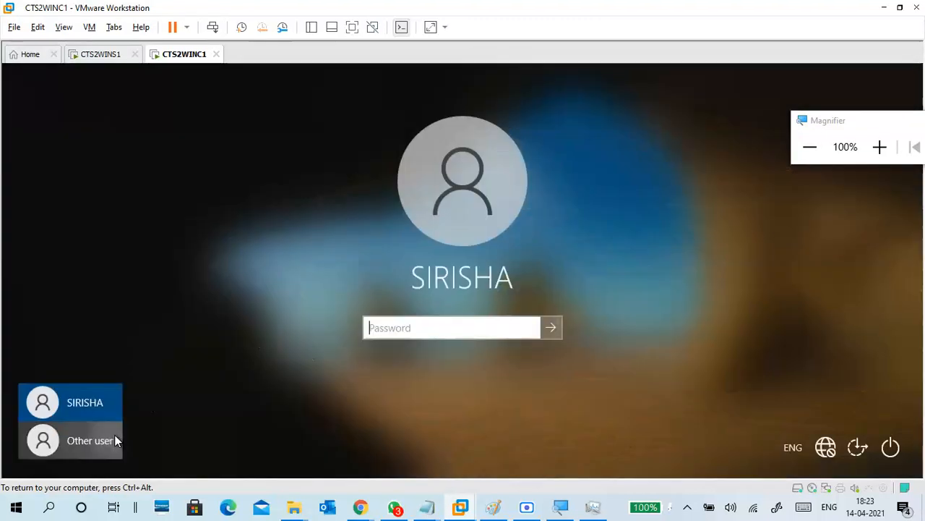
left_click(117, 439)
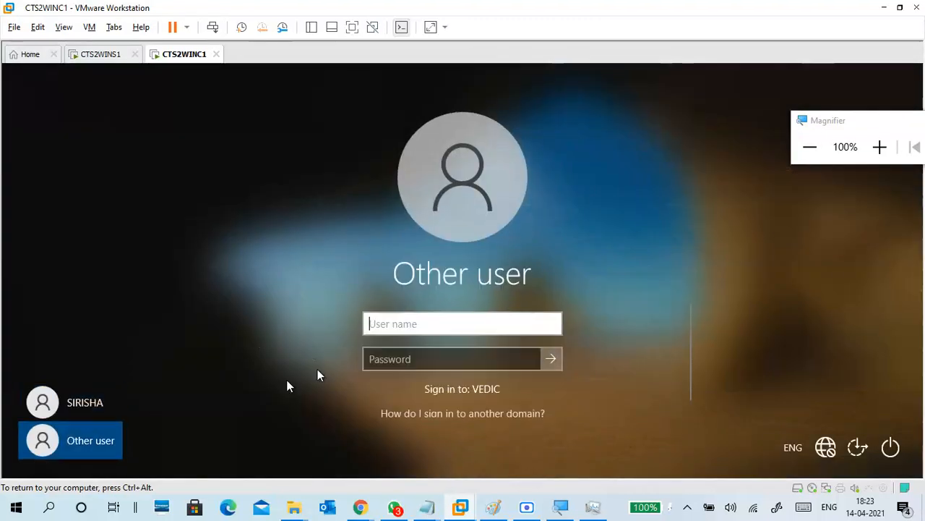
type("pavan")
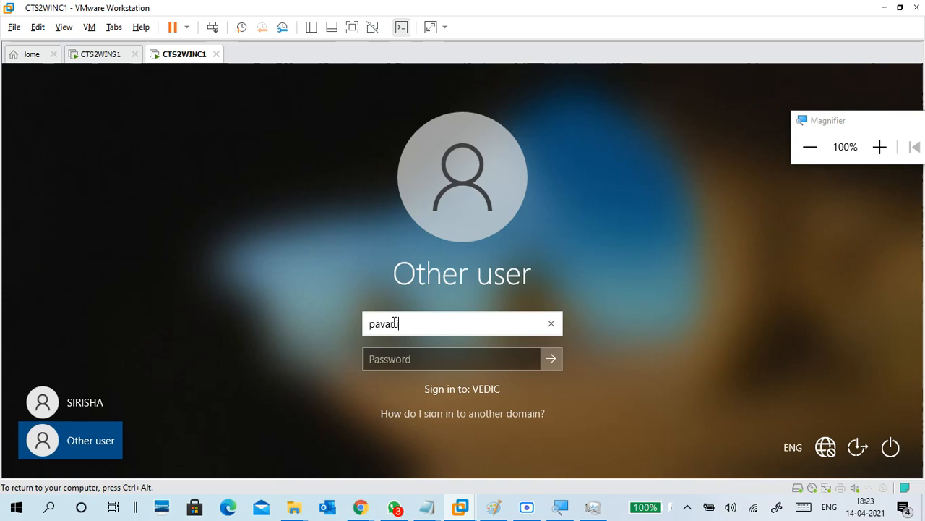
key("Tab")
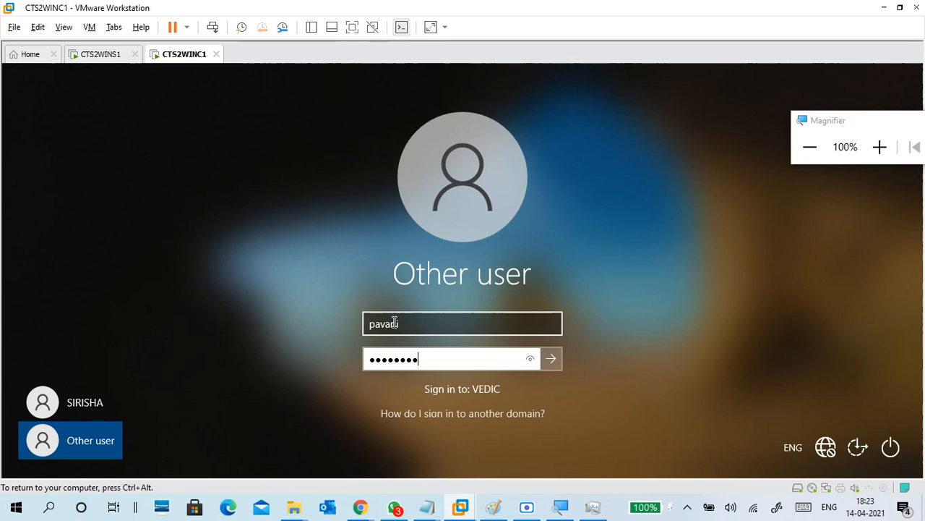
key("Return")
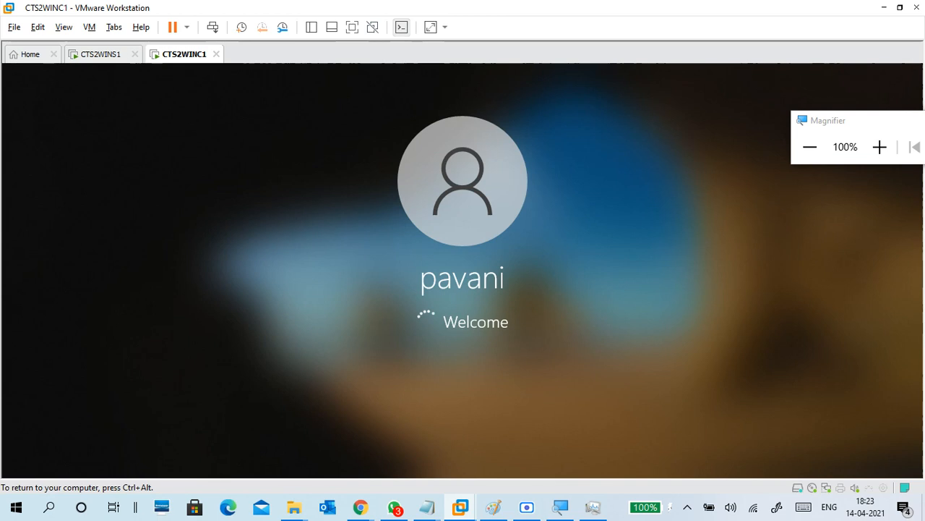
key("ctrl+alt")
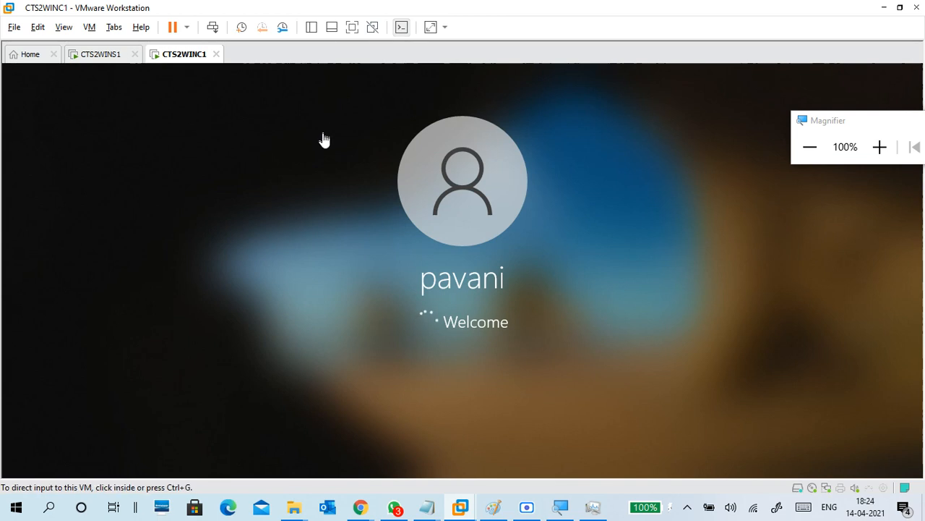
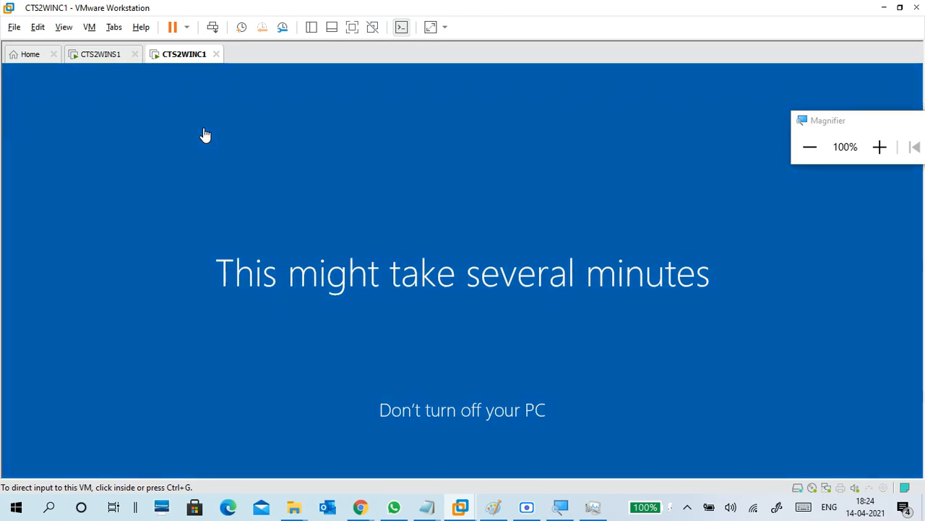
Switch to the CTS2WINS1 server and start a new group in the HR organizational unit.
left_click(116, 56)
left_click(240, 270)
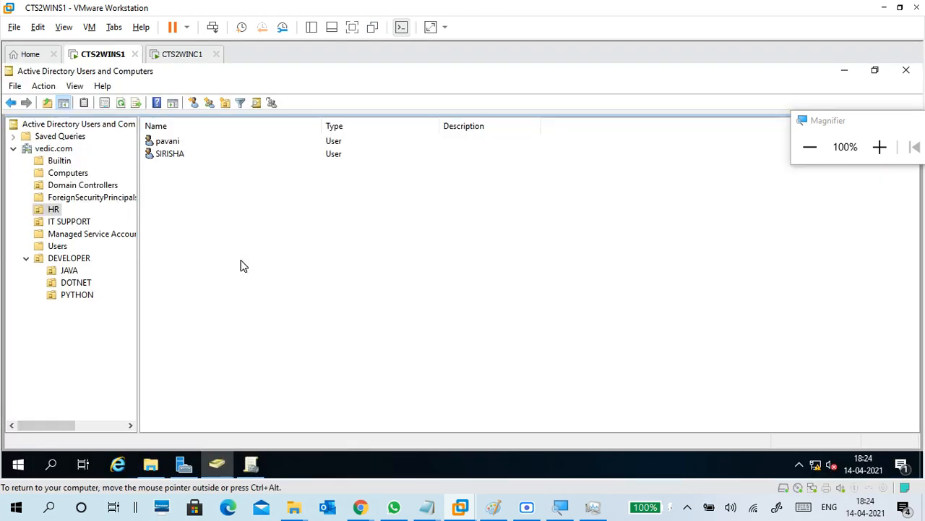
right_click(219, 211)
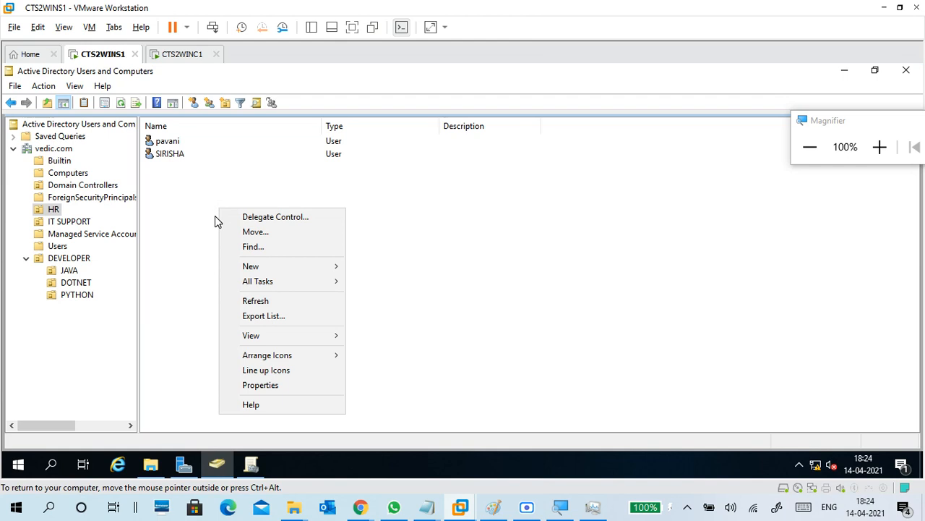
left_click(877, 148)
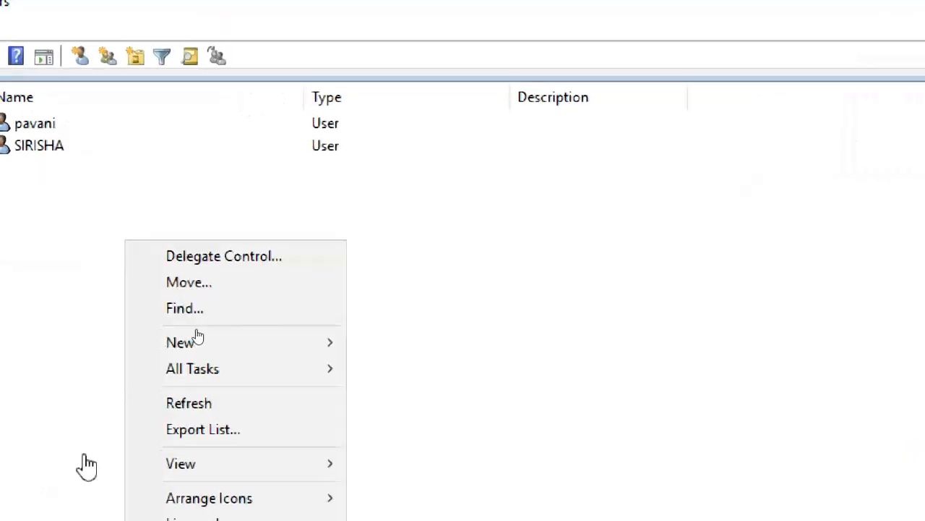
left_click(33, 215)
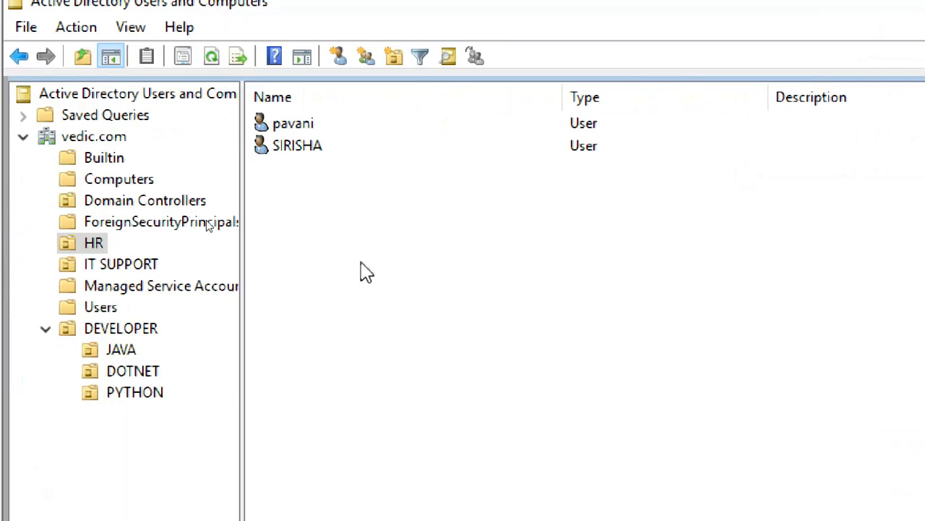
right_click(109, 217)
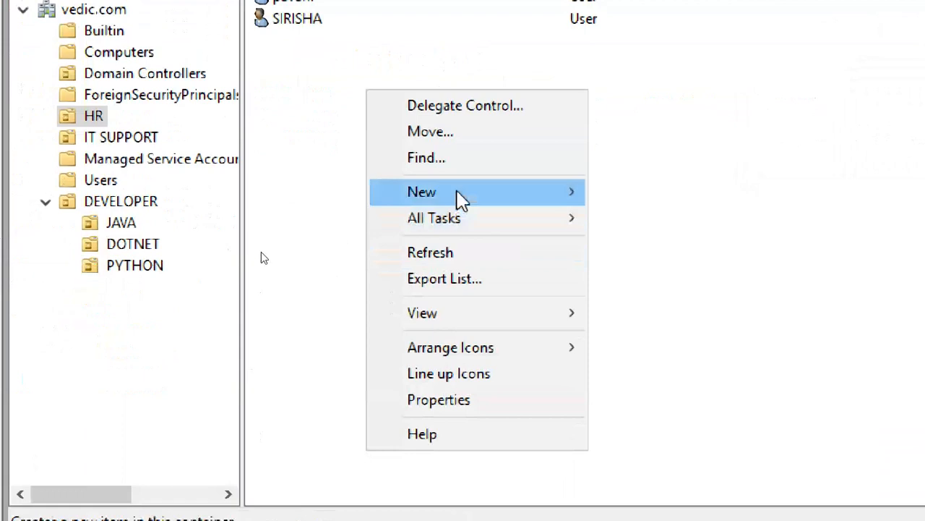
mouse_move(459, 321)
left_click(670, 246)
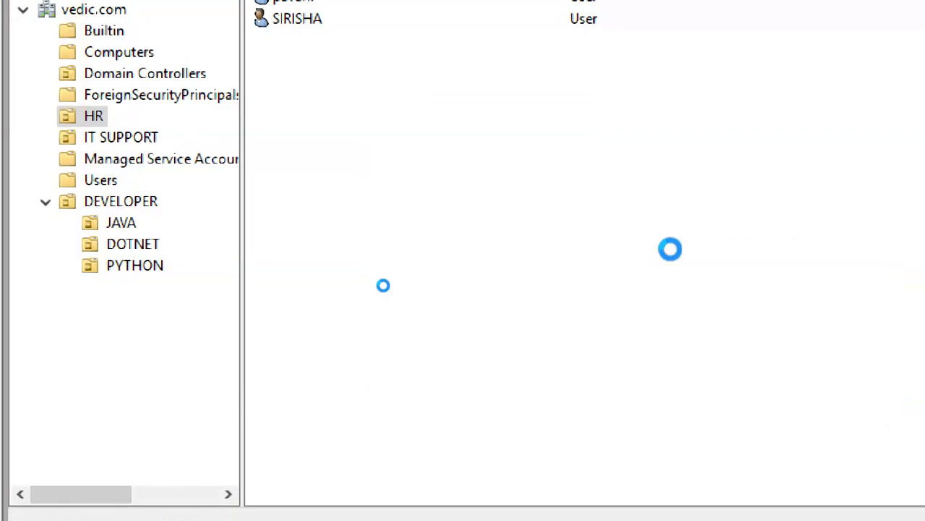
Name the new domain local security group hrgroup1 and create it in vedic.com/HR.
left_click(145, 185)
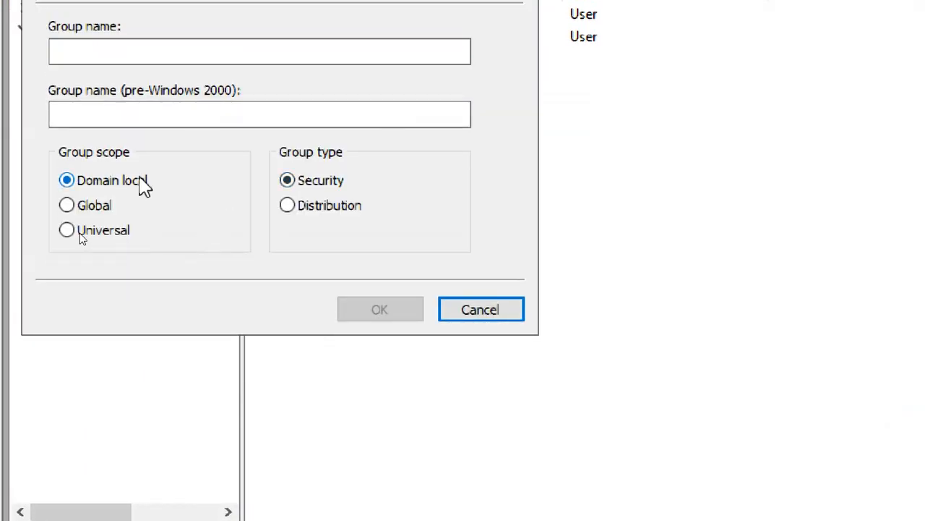
left_click(115, 150)
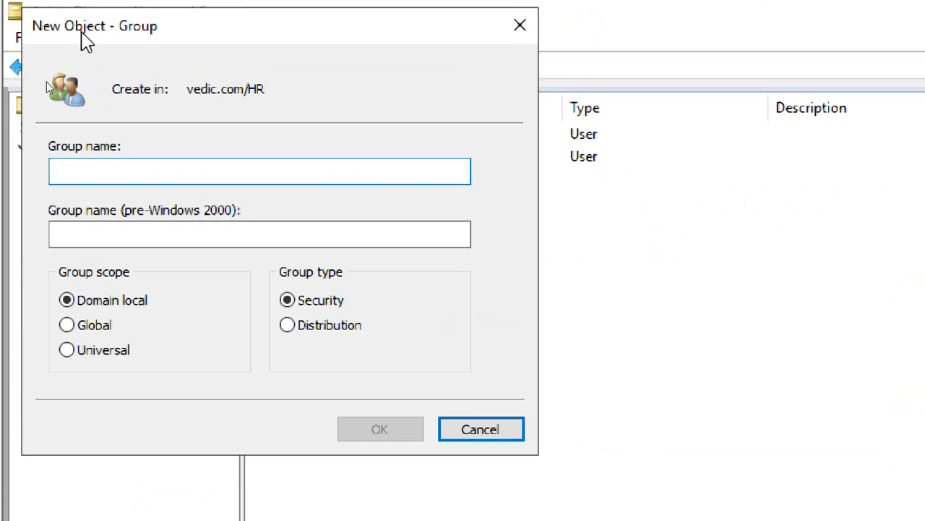
left_click_drag(80, 17, 493, 64)
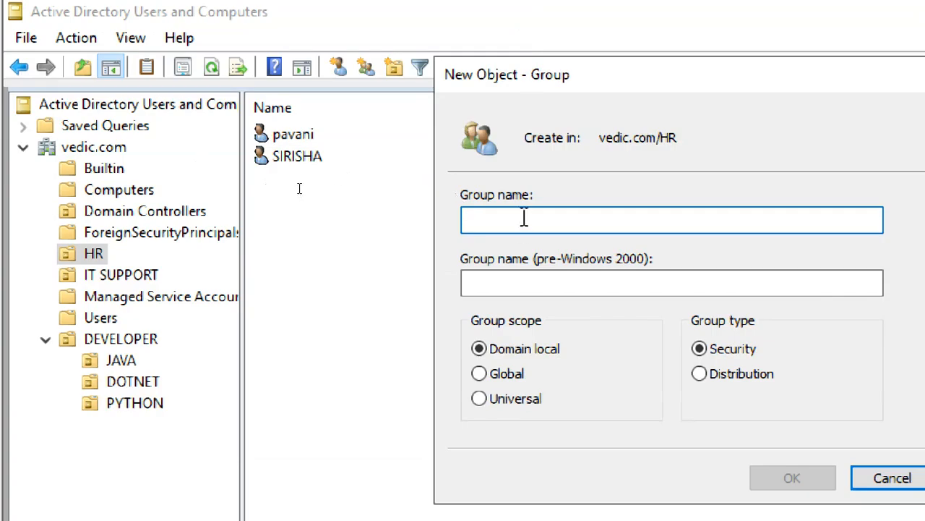
type("hrgroup1")
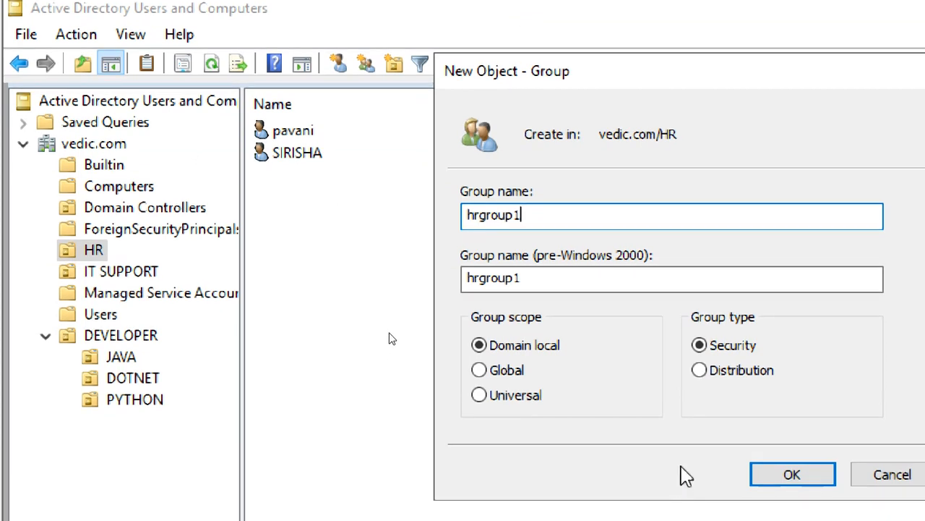
left_click(772, 485)
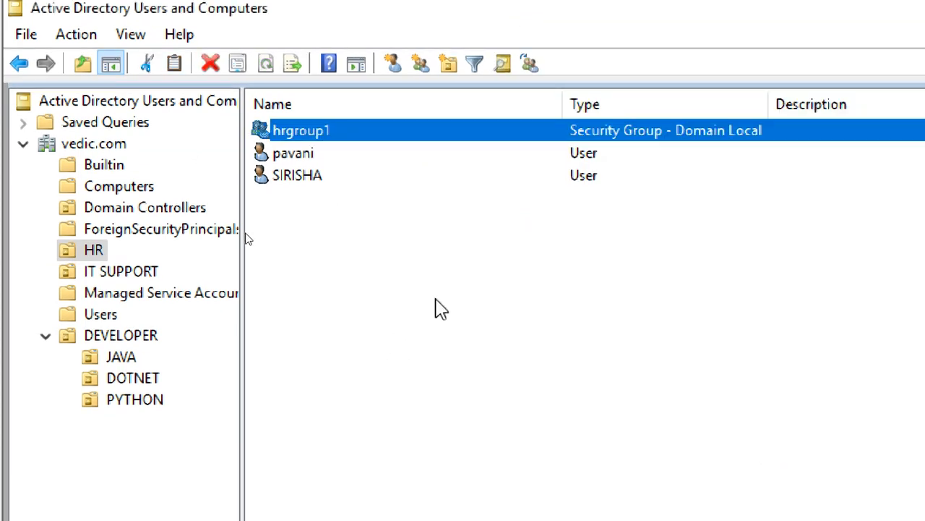
Add the last-listed user in the HR organizational unit to the hrgroup1 group, checking the group name.
left_click(410, 284)
left_click(312, 155)
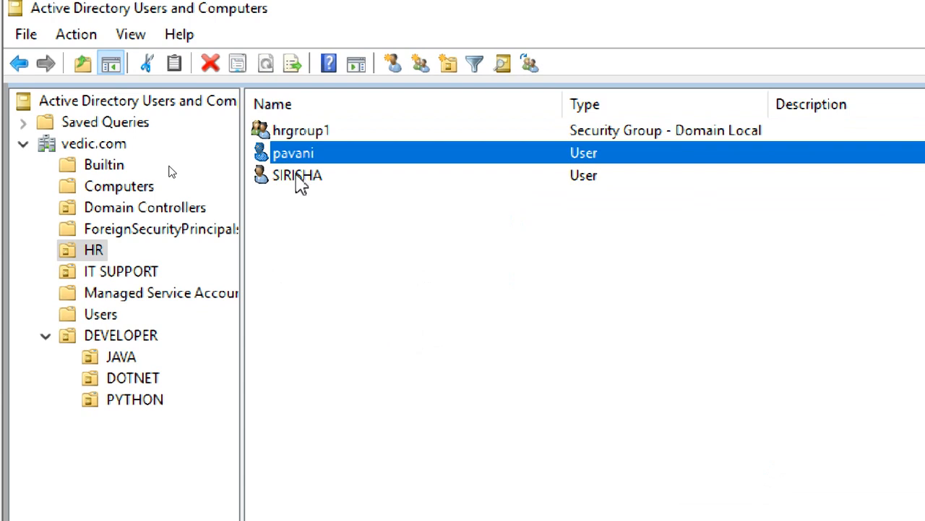
left_click(299, 176)
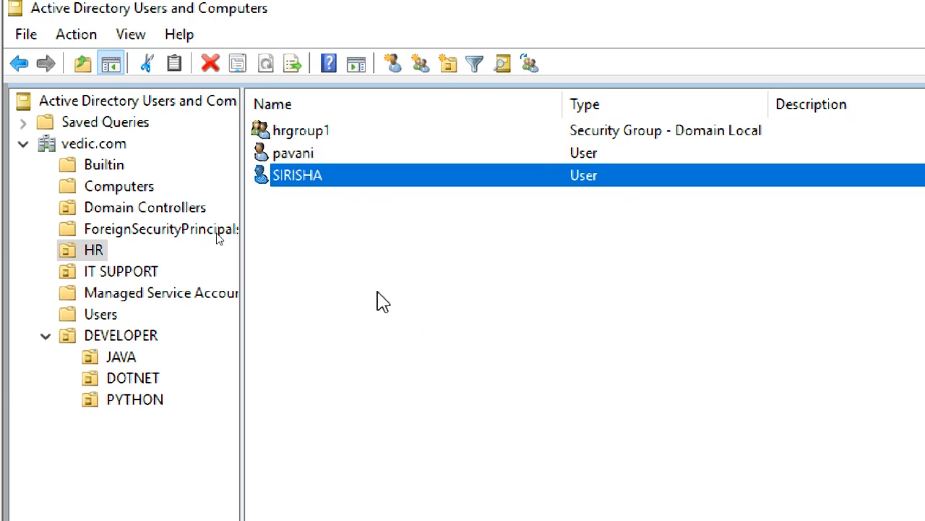
left_click(352, 206)
left_click(337, 181)
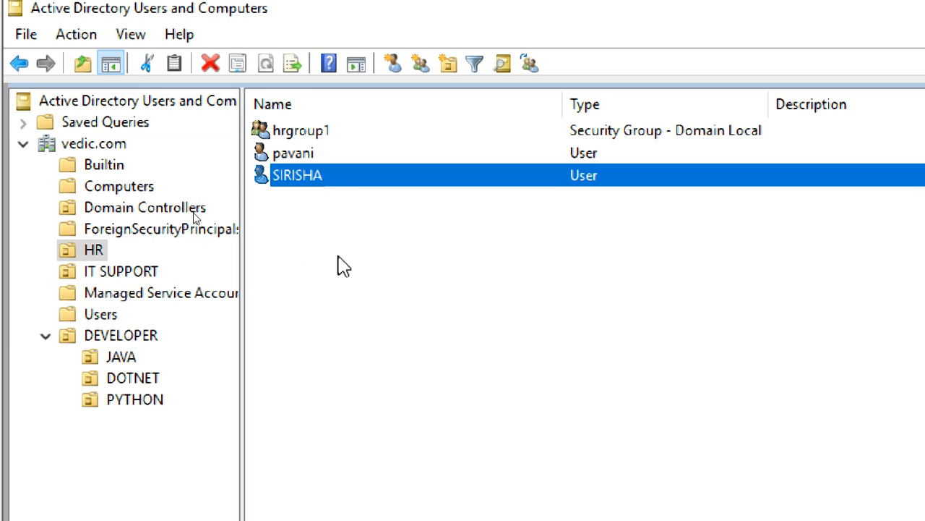
right_click(350, 180)
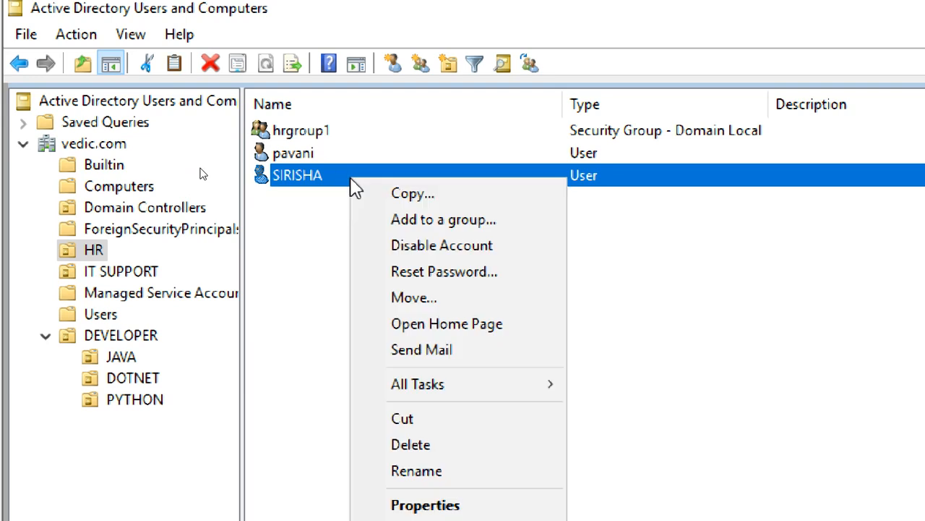
left_click(407, 221)
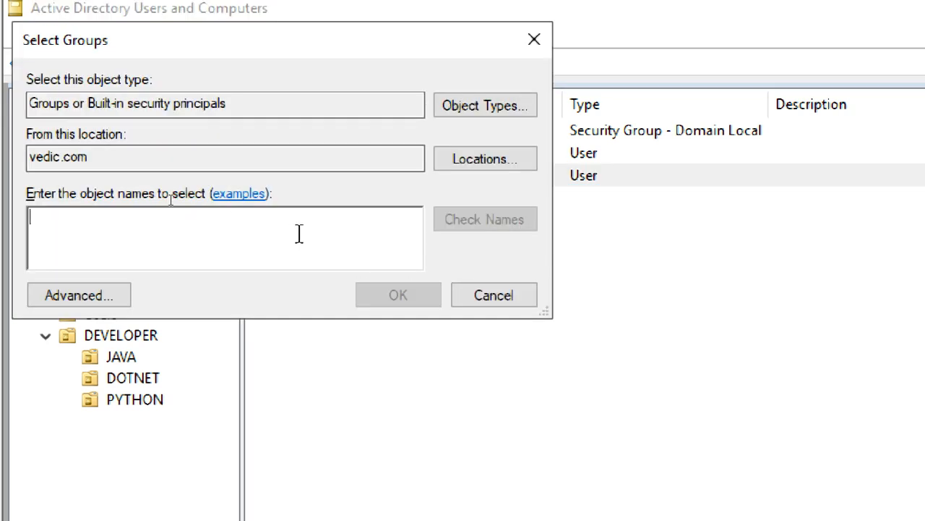
type("hr")
left_click(492, 227)
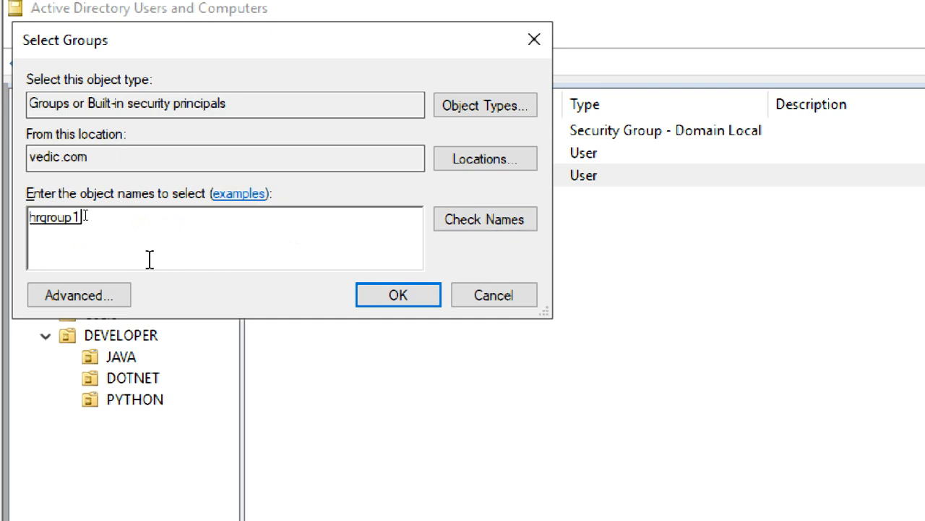
left_click(379, 293)
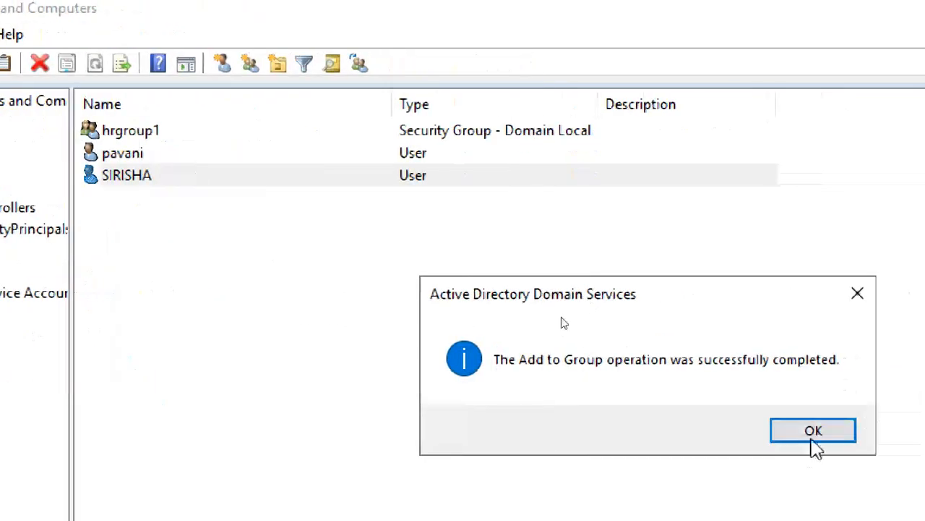
left_click(813, 434)
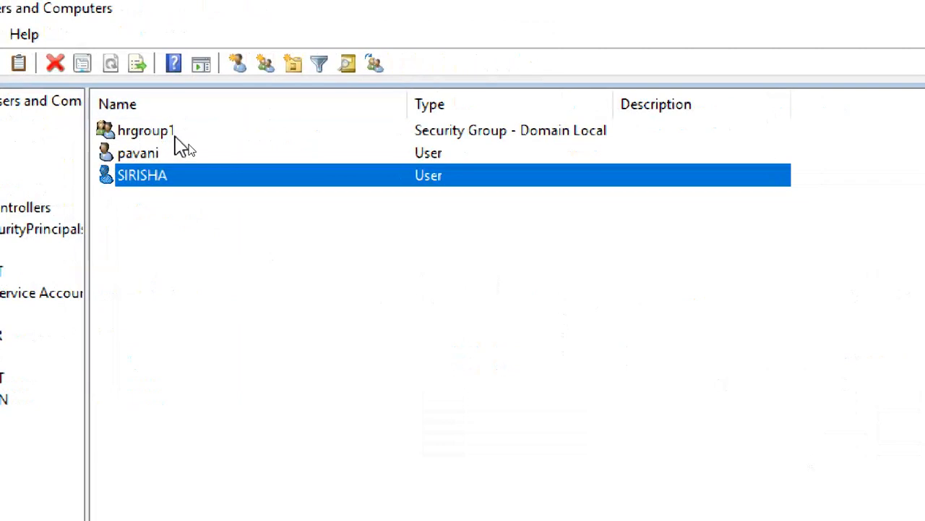
Review the member list in hrgroup1's properties and close the properties.
double_click(160, 135)
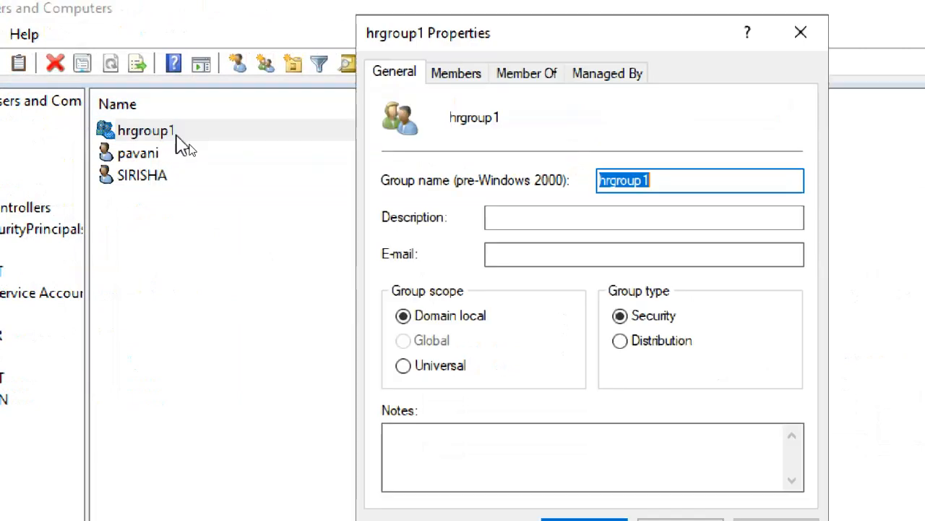
left_click(459, 73)
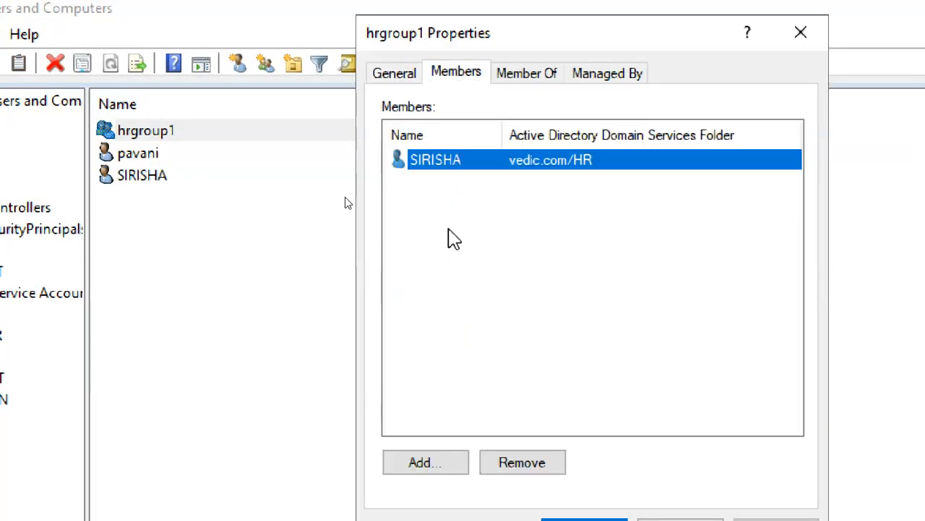
left_click(587, 453)
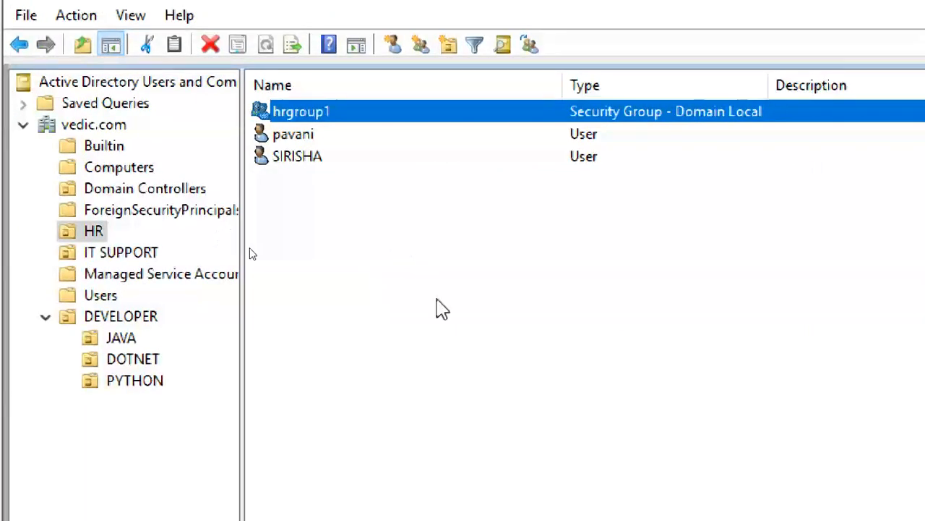
Check the sign-in progress on the CTS2WINC1 client at 100% magnification and return to CTS2WINS1.
left_click(278, 86)
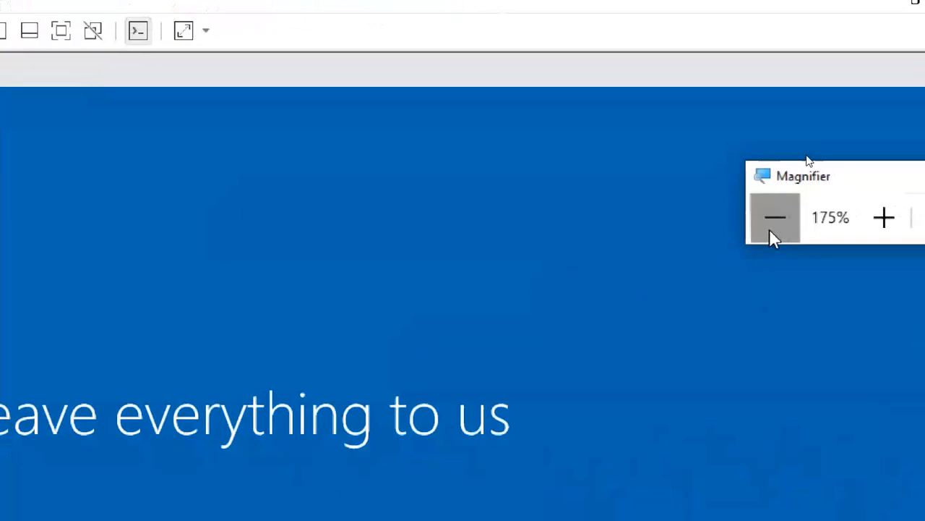
left_click(772, 228)
left_click(772, 229)
left_click(773, 228)
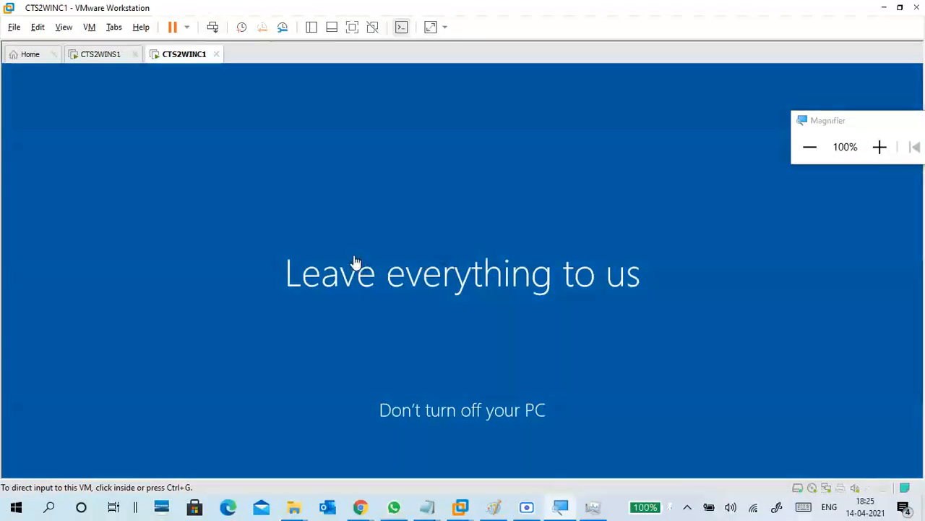
left_click(105, 58)
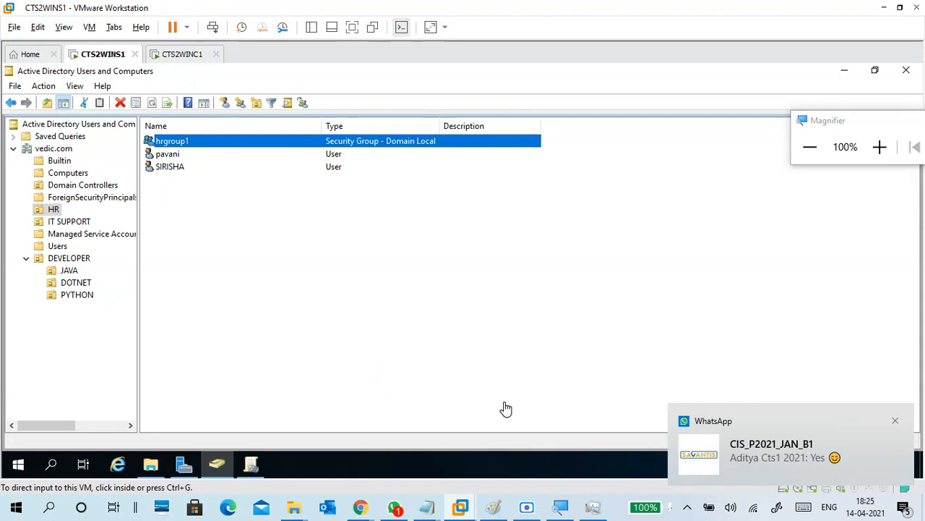
left_click(895, 421)
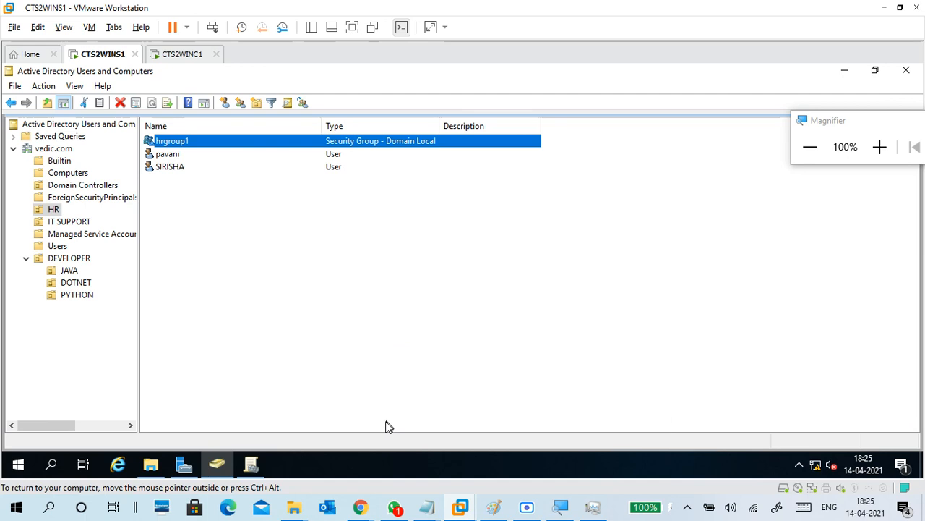
mouse_move(359, 506)
left_click(242, 411)
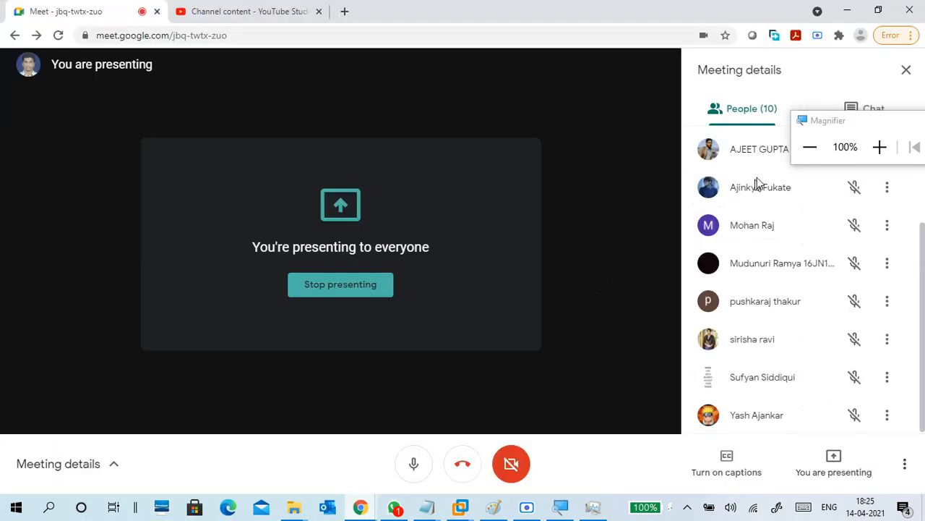
left_click(861, 116)
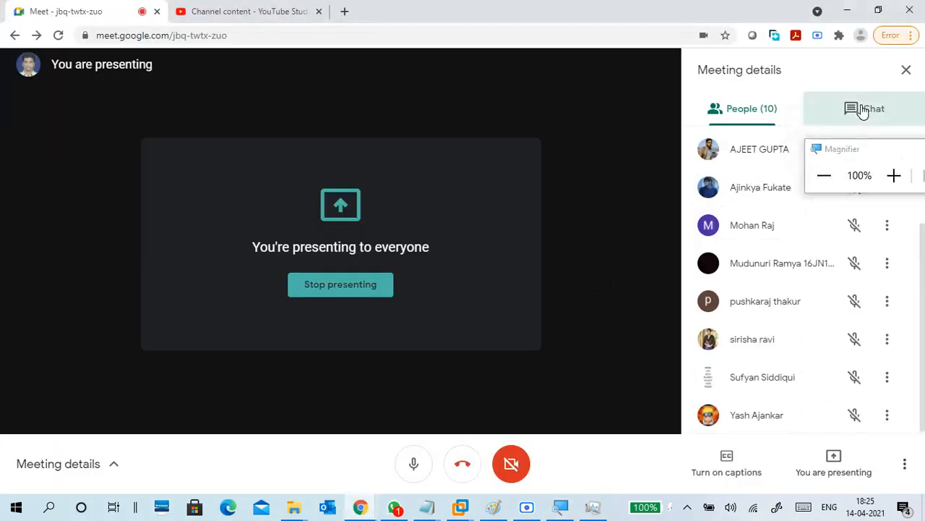
left_click(781, 120)
left_click_drag(839, 149, 750, 84)
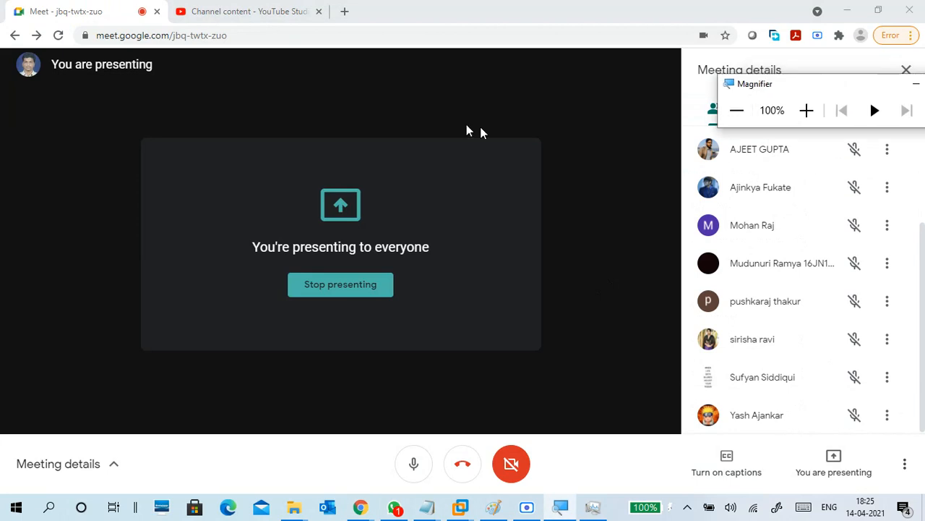
left_click(246, 9)
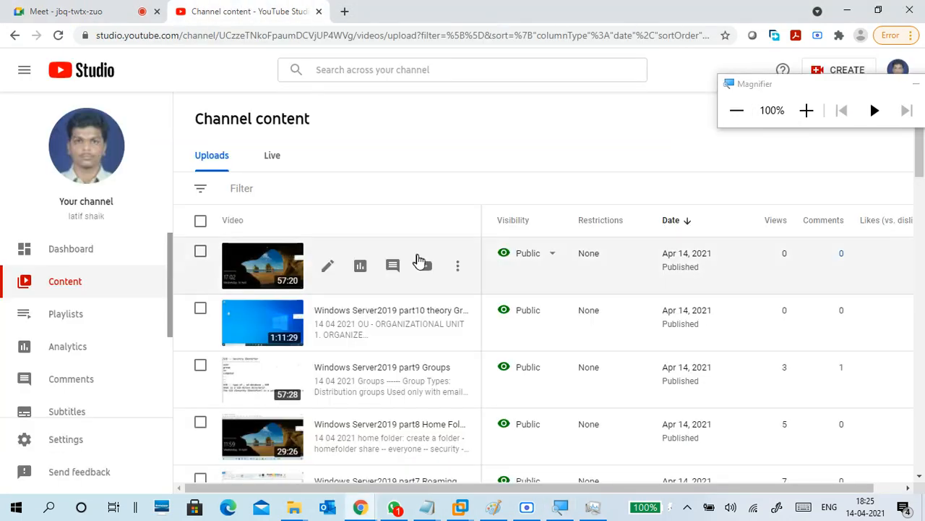
mouse_move(464, 511)
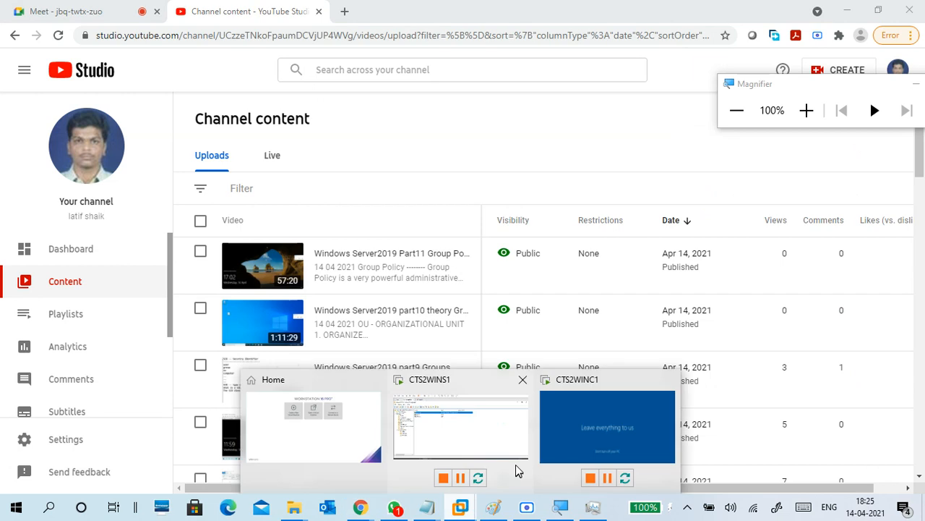
Recheck whether the CTS2WINC1 client has finished signing in, and go back to the CTS2WINS1 server.
left_click(587, 428)
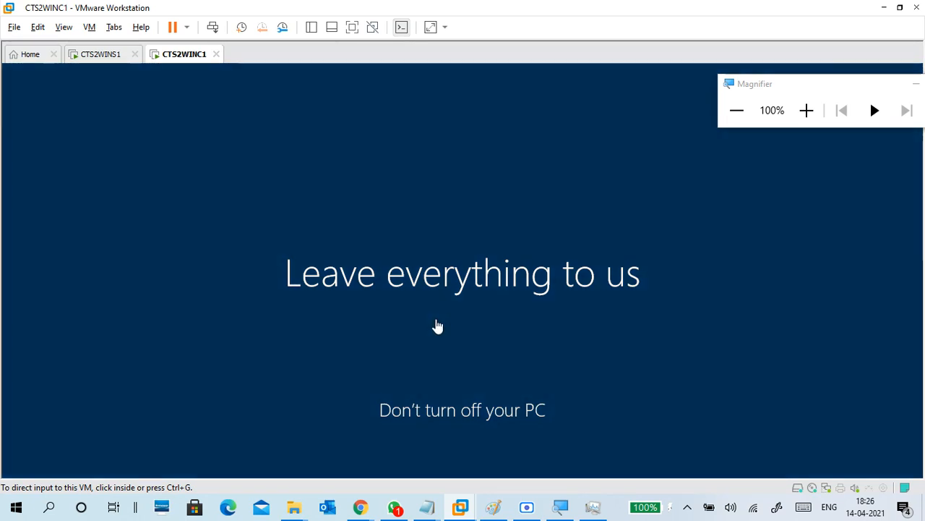
left_click(102, 55)
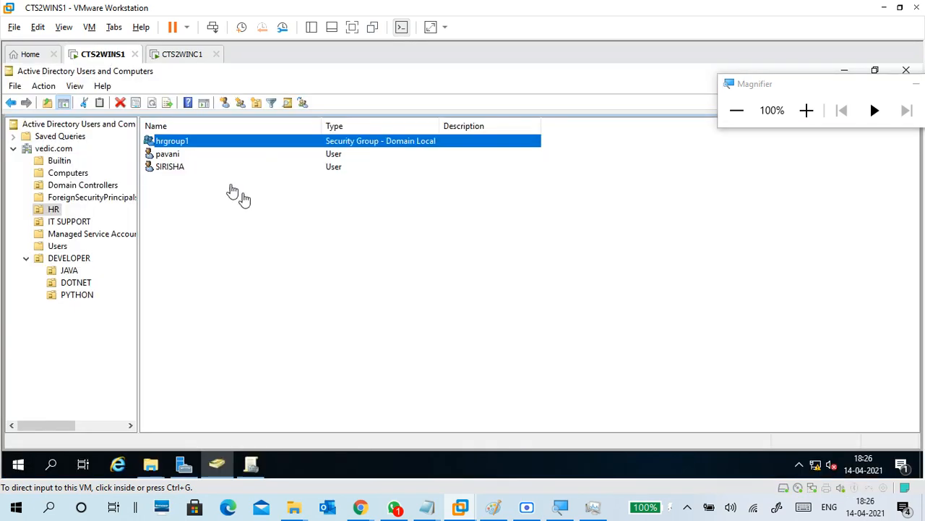
left_click(182, 54)
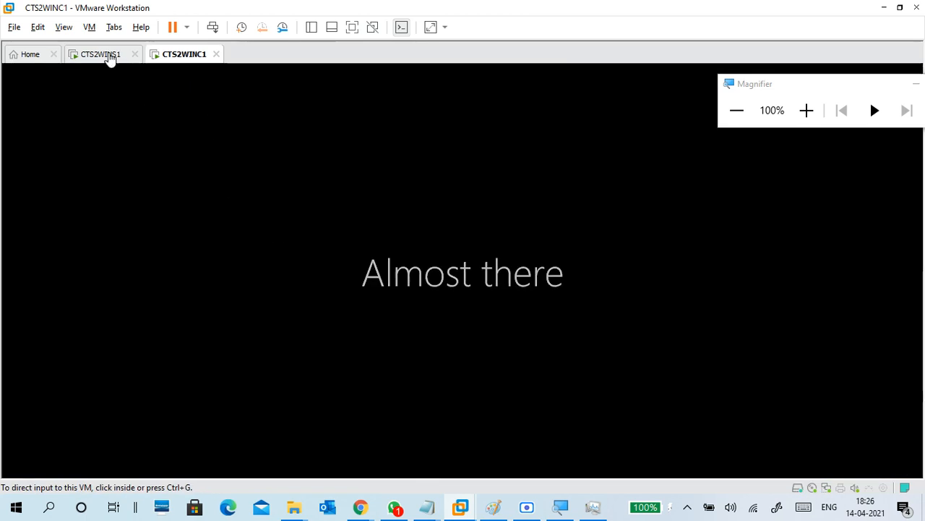
left_click(107, 56)
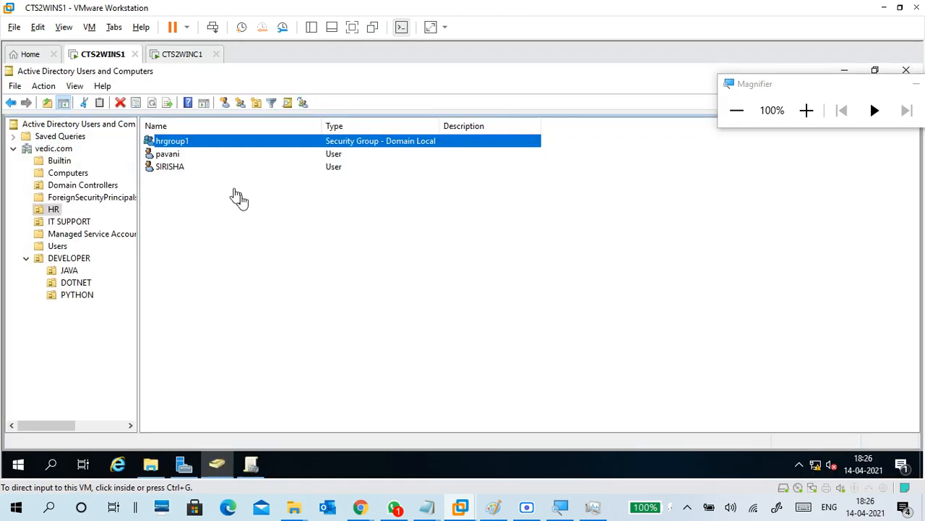
Review the links and security filtering in the scope of the Desktop Wallpaper GPO in Group Policy Management.
left_click(265, 453)
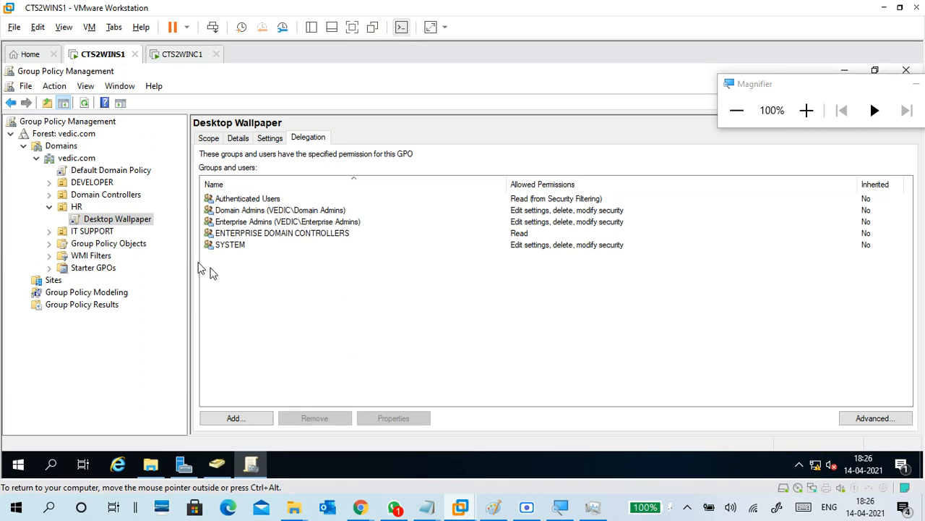
left_click(217, 464)
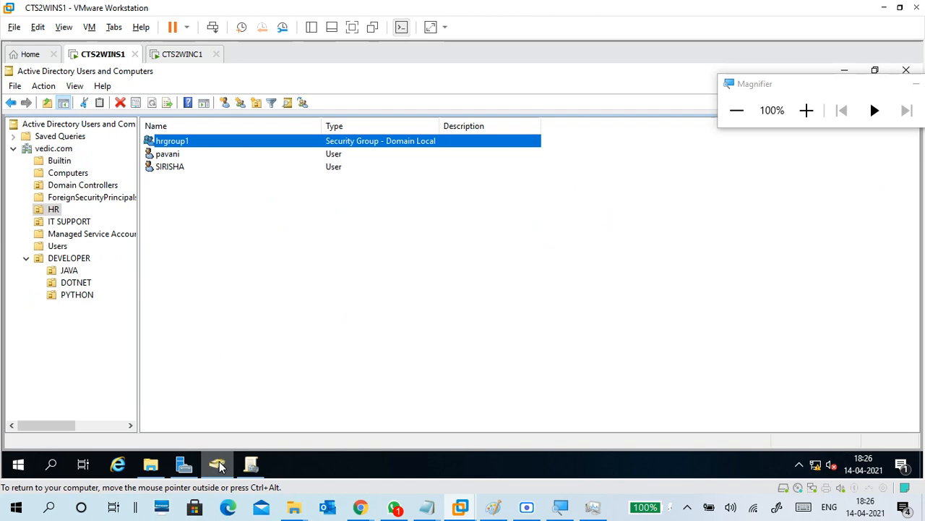
left_click(252, 464)
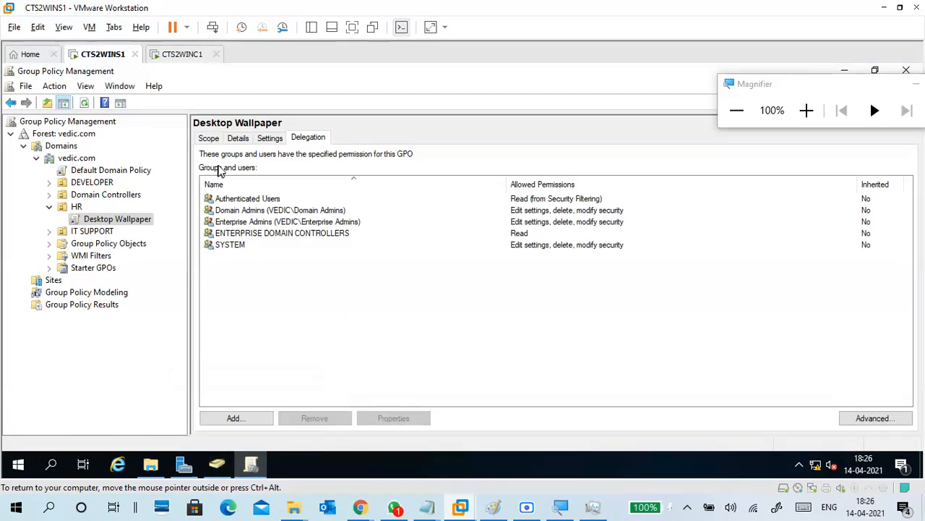
left_click(208, 138)
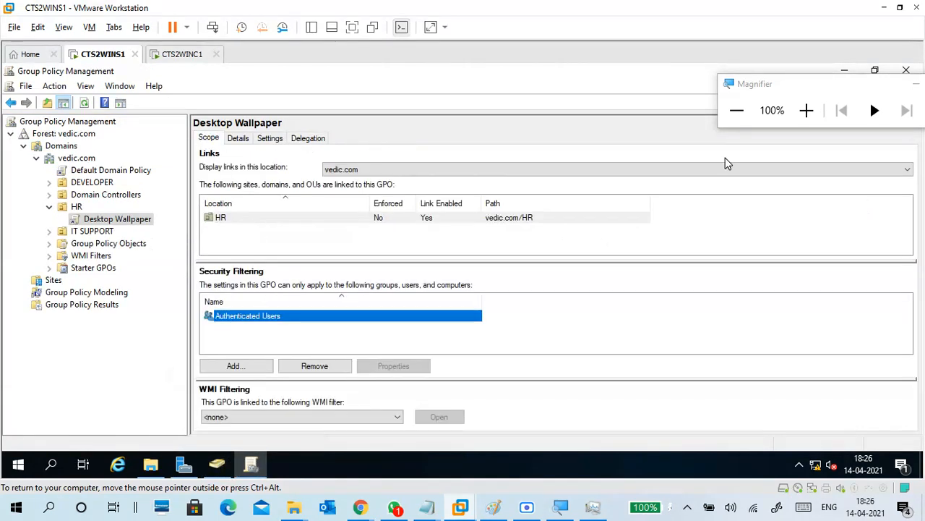
left_click(807, 110)
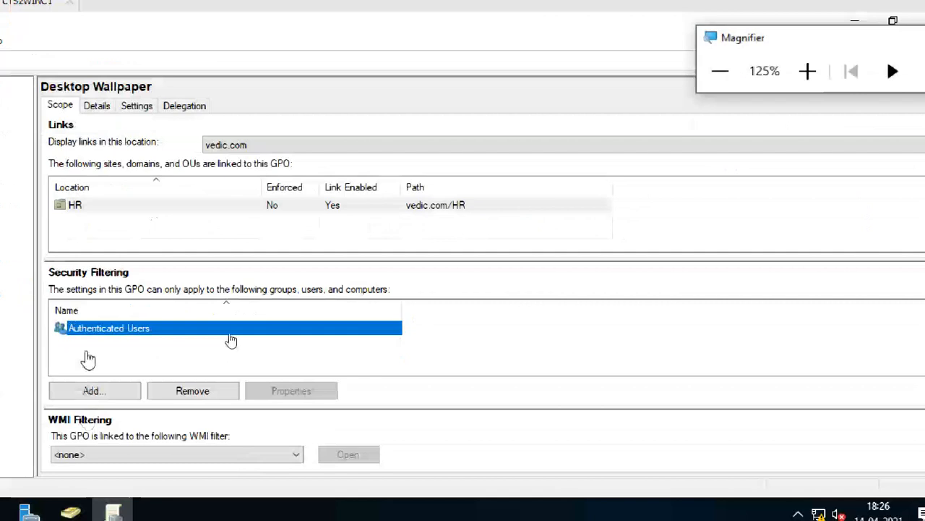
left_click(88, 358)
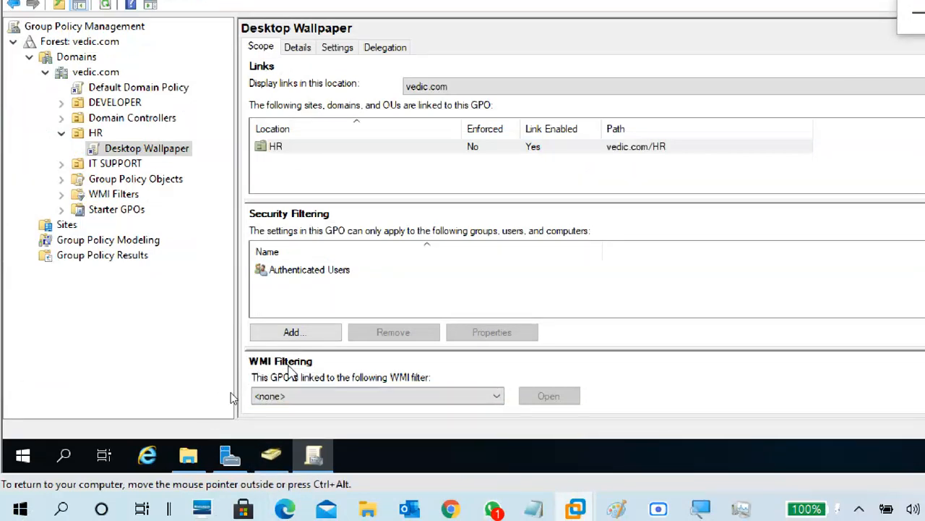
Check the WMI filter choices available for the Desktop Wallpaper GPO.
left_click(321, 394)
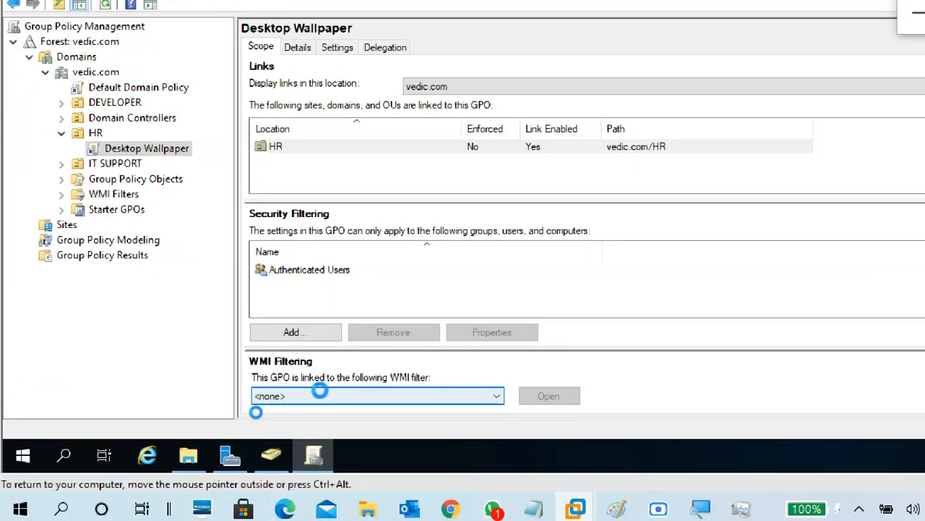
left_click(446, 411)
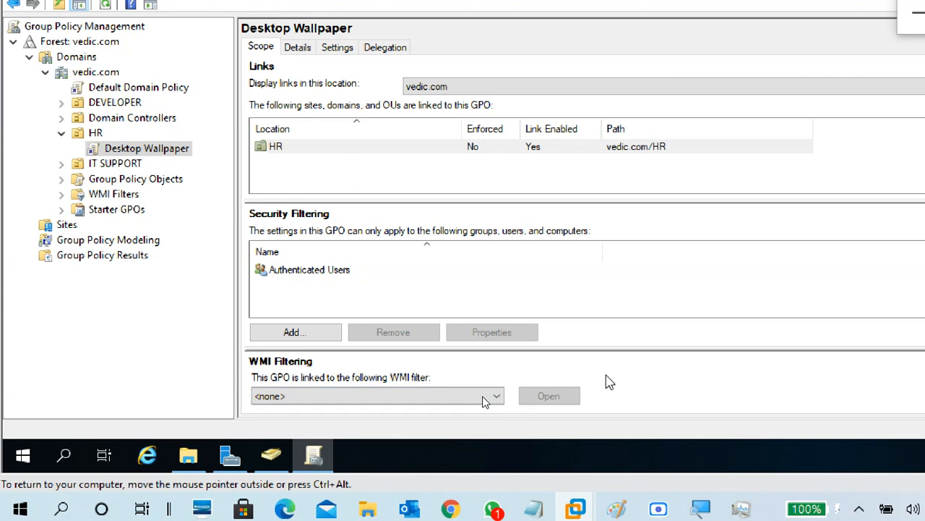
left_click(371, 402)
left_click(371, 402)
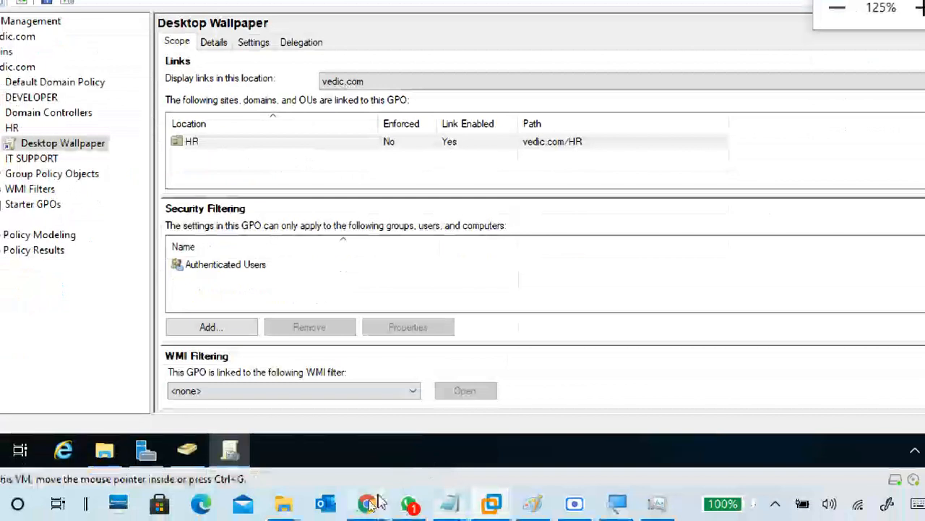
Switch to Chrome on the host and begin a web search starting with "w" in a new tab.
mouse_move(366, 504)
left_click(202, 409)
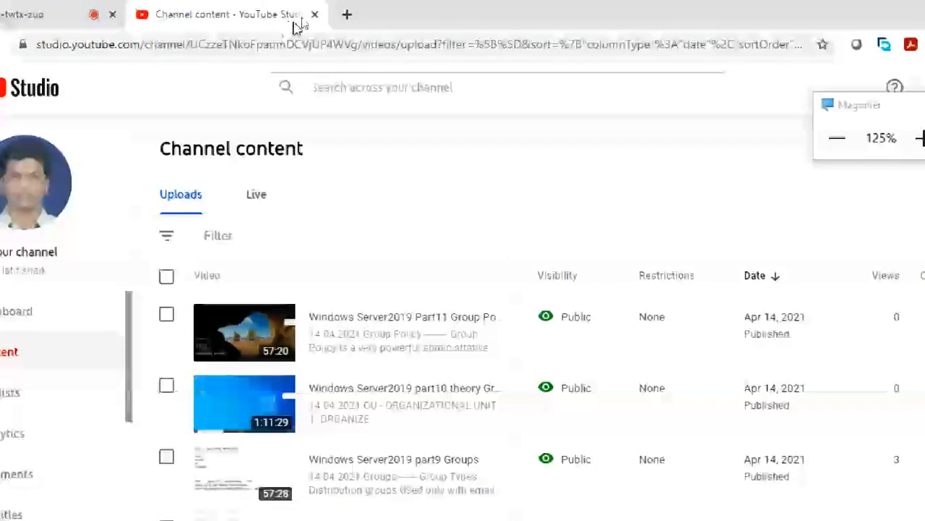
left_click(347, 7)
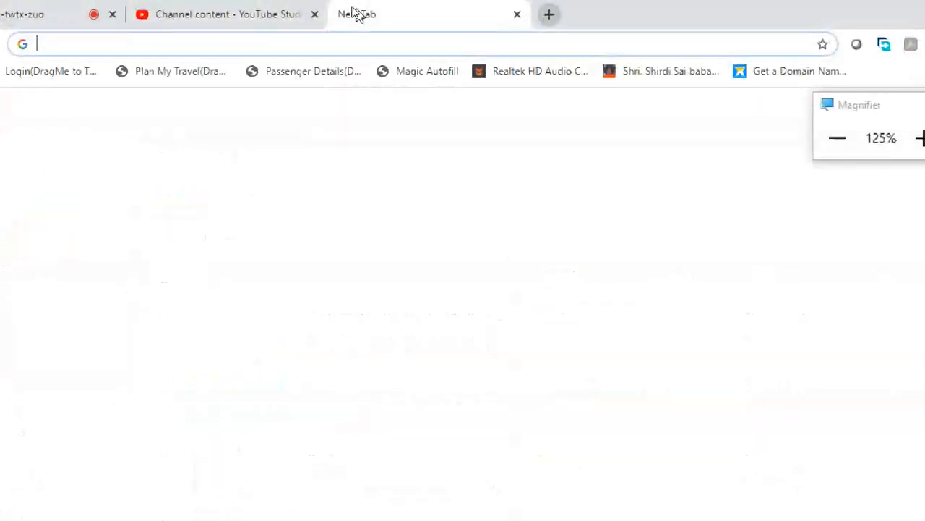
type("wi")
key("BackSpace")
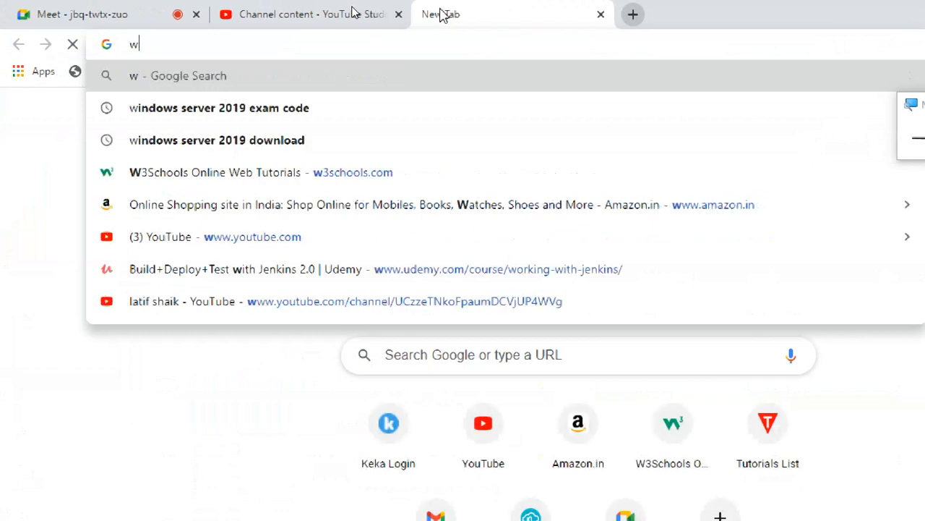
Search Google for "wmi filter".
type("mi")
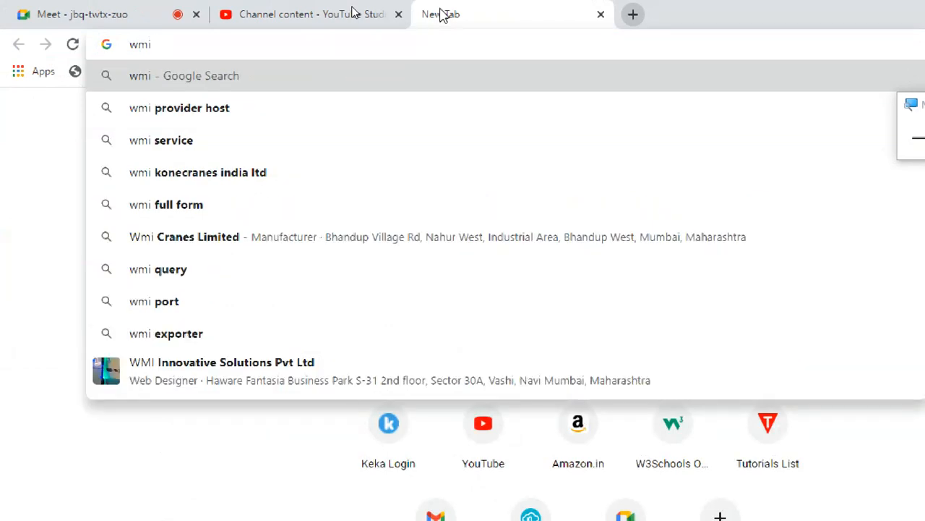
type(" fil")
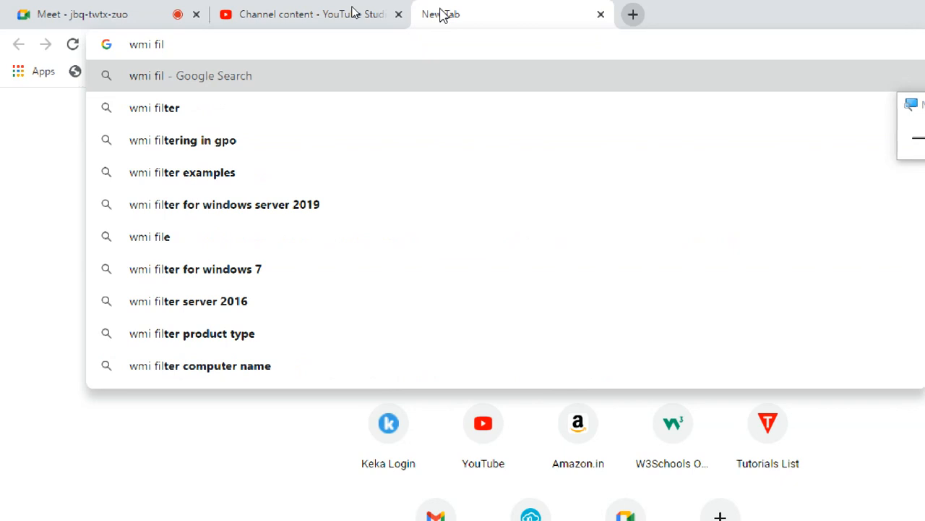
key("Down")
key("Return")
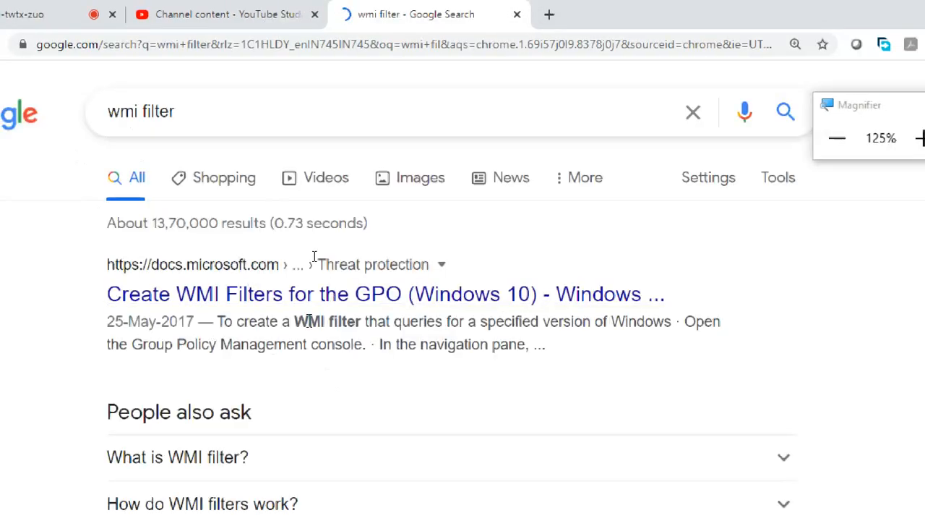
Read the related-question answers about WMI filters, their use in group policy, how to check them, and what WMI is used for.
scroll(352, 393, "down", 2)
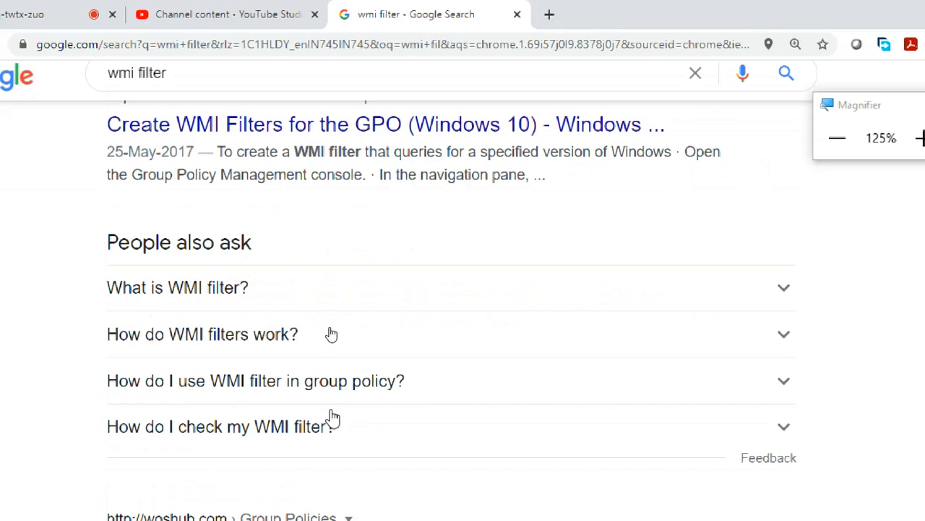
left_click(258, 299)
scroll(388, 342, "down", 5)
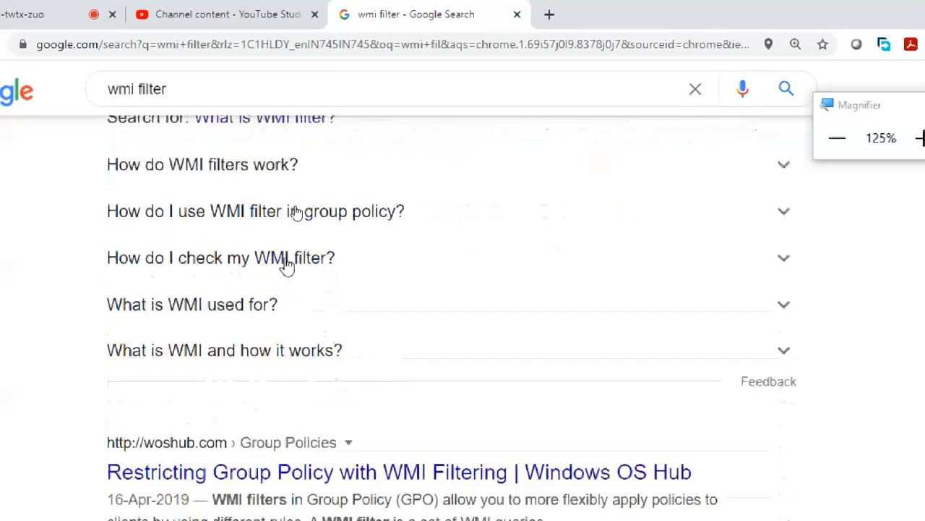
left_click(287, 263)
left_click(288, 219)
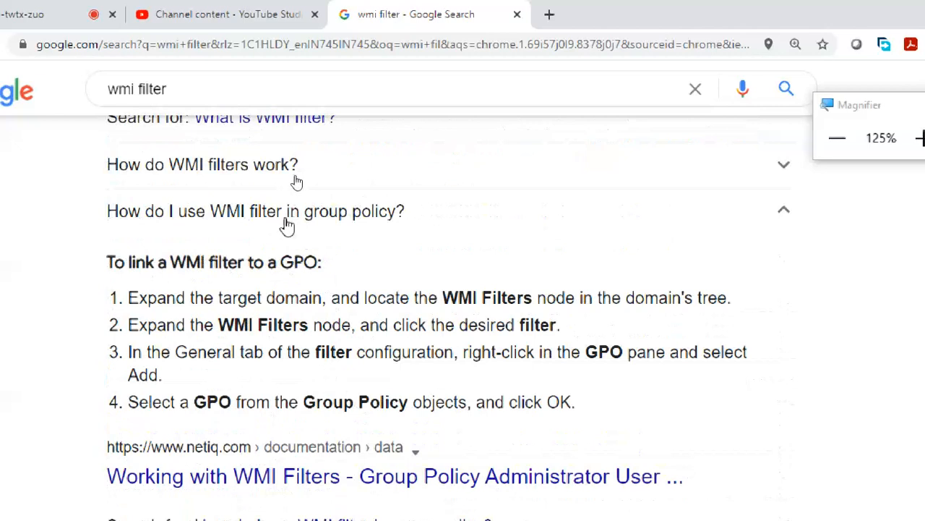
scroll(309, 330, "down", 5)
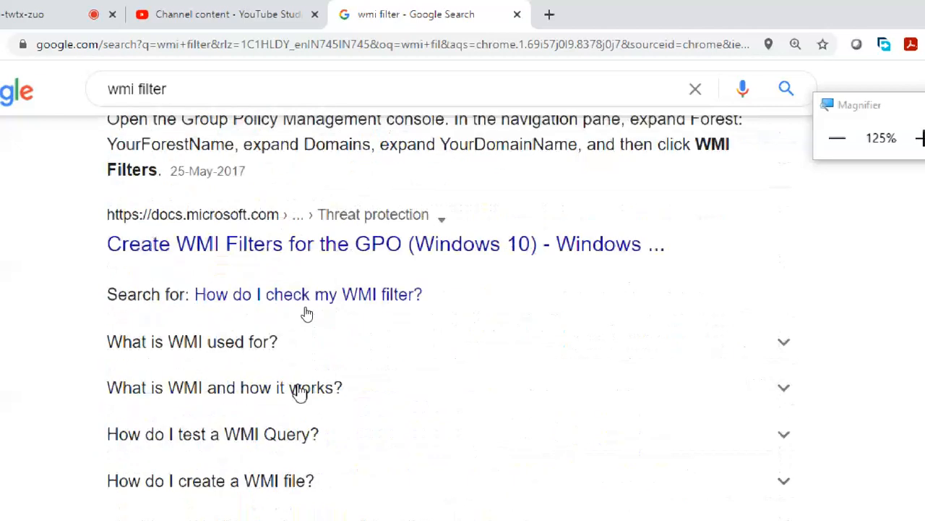
left_click(274, 347)
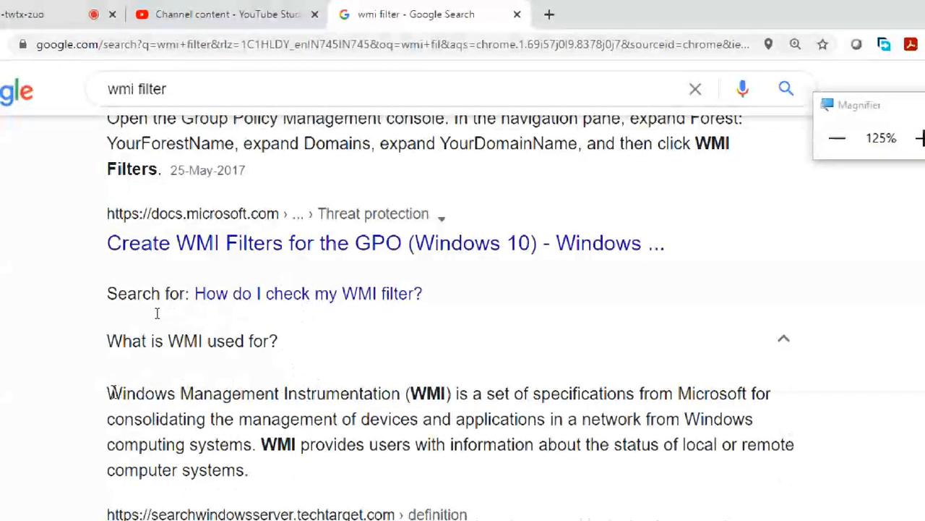
left_click_drag(109, 393, 419, 390)
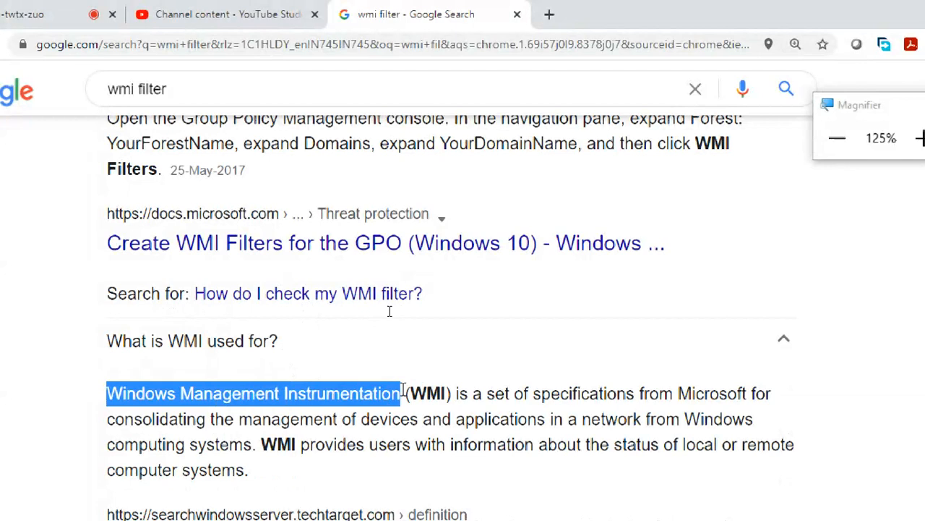
left_click(374, 415)
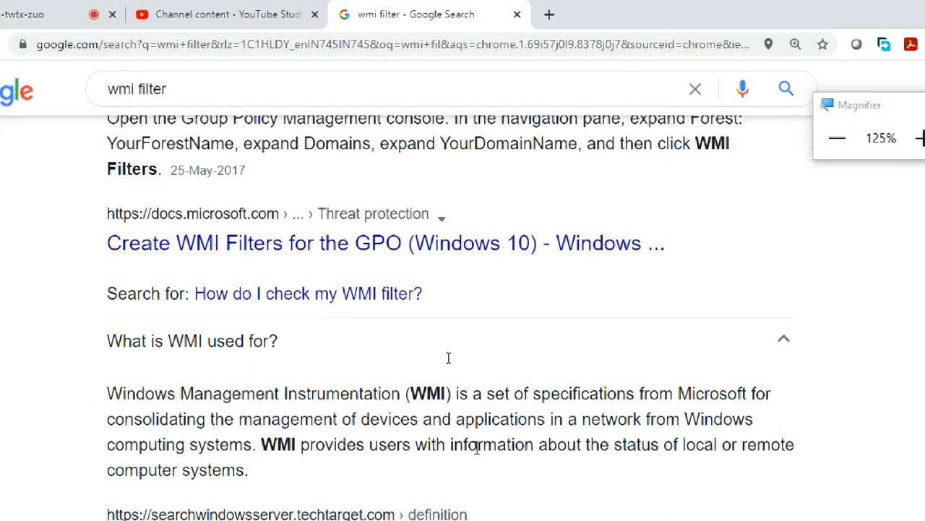
scroll(432, 319, "up", 3)
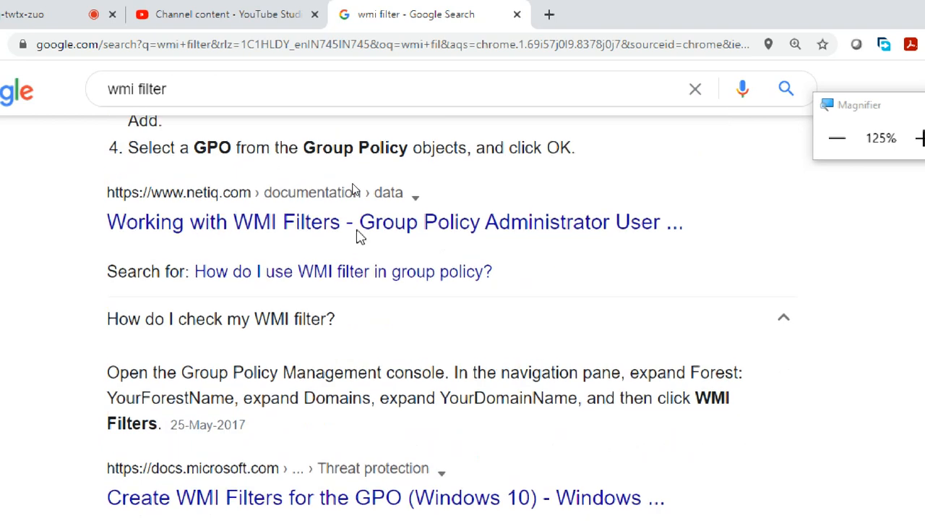
scroll(355, 294, "up", 12)
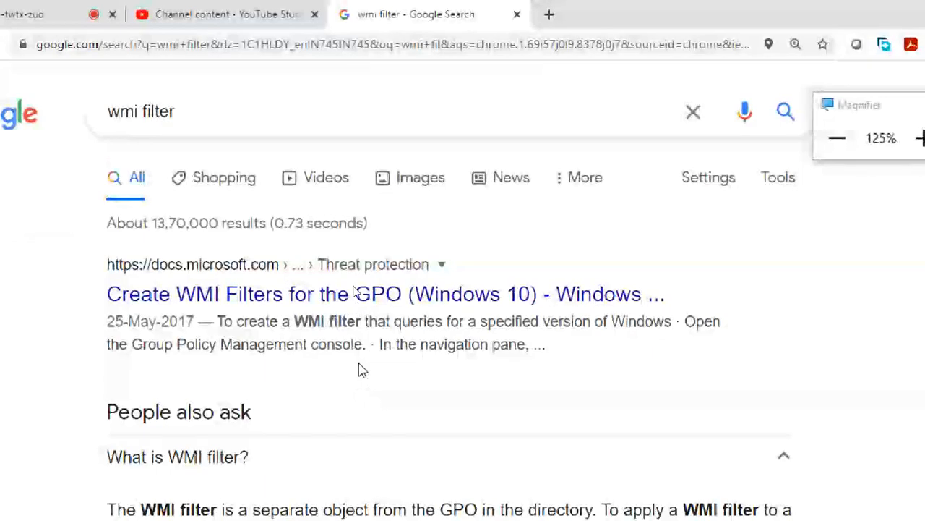
left_click(293, 7)
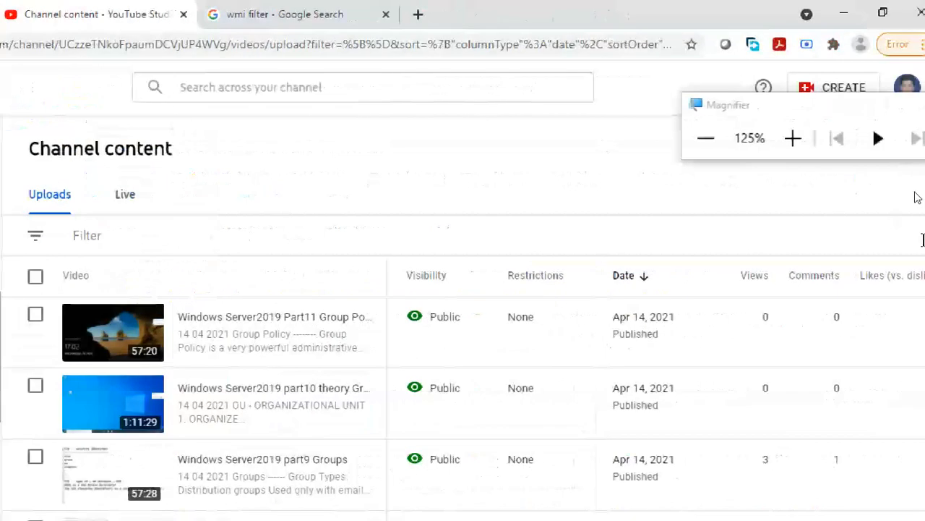
left_click(159, 7)
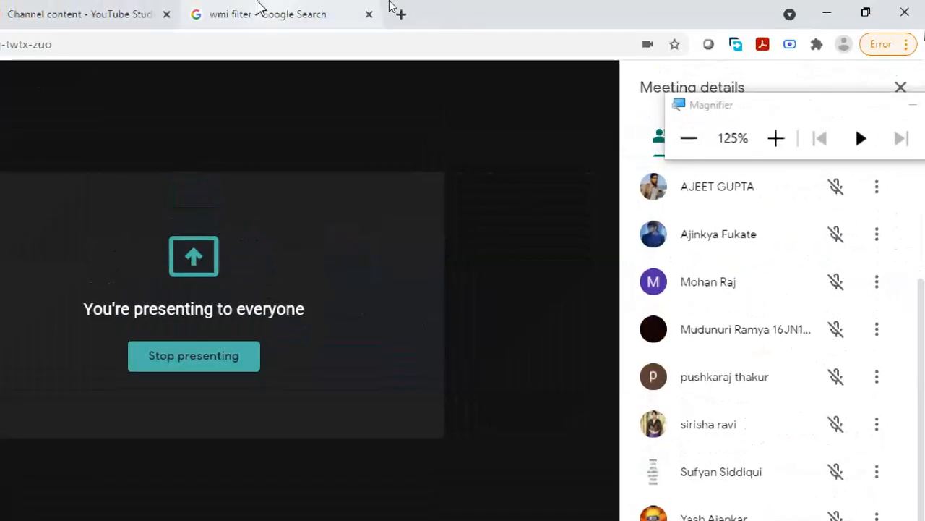
left_click(219, 7)
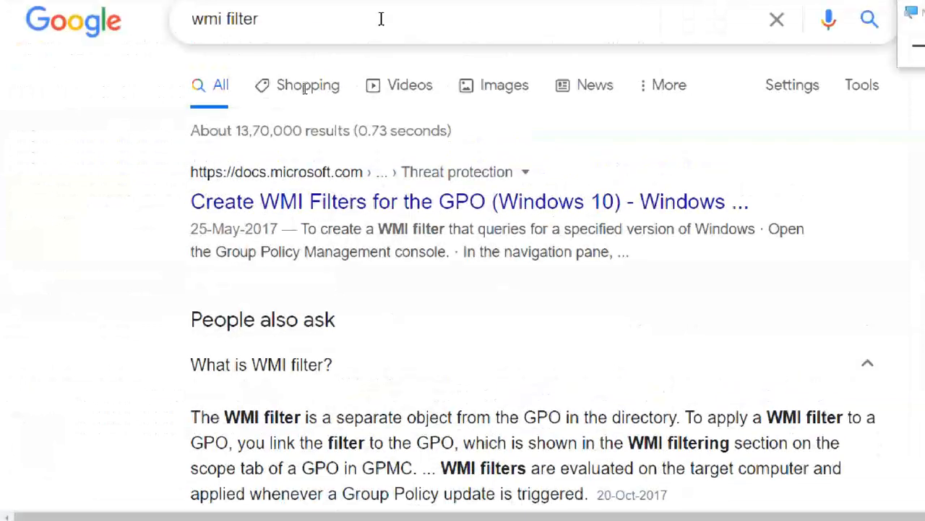
left_click(269, 7)
left_click(462, 13)
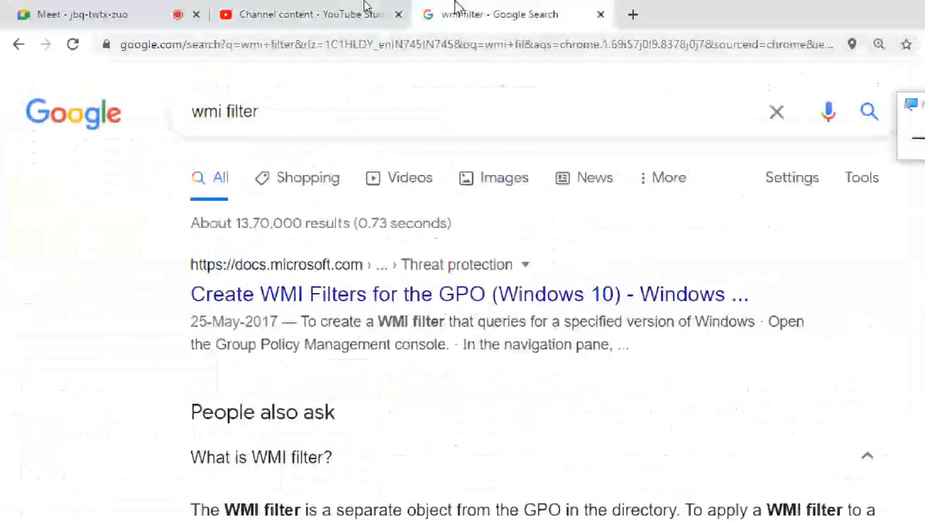
left_click(289, 15)
left_click(101, 13)
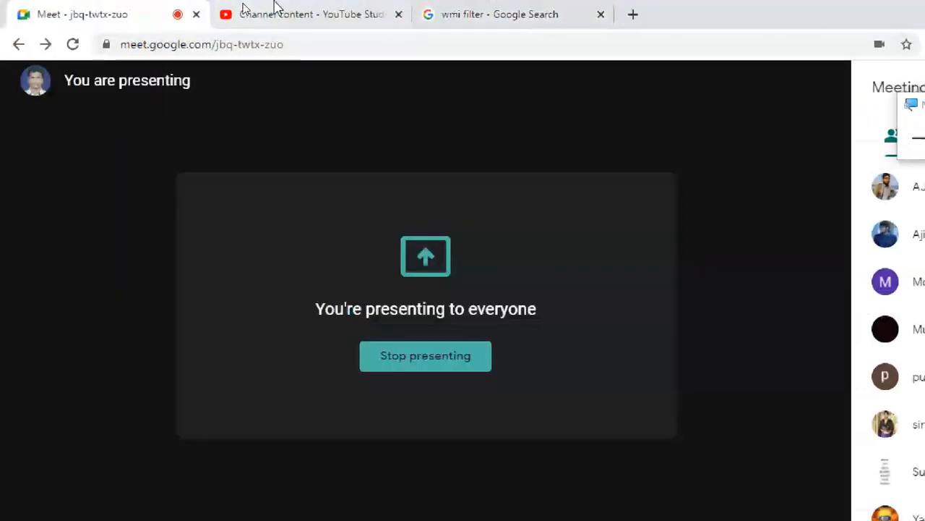
left_click(311, 14)
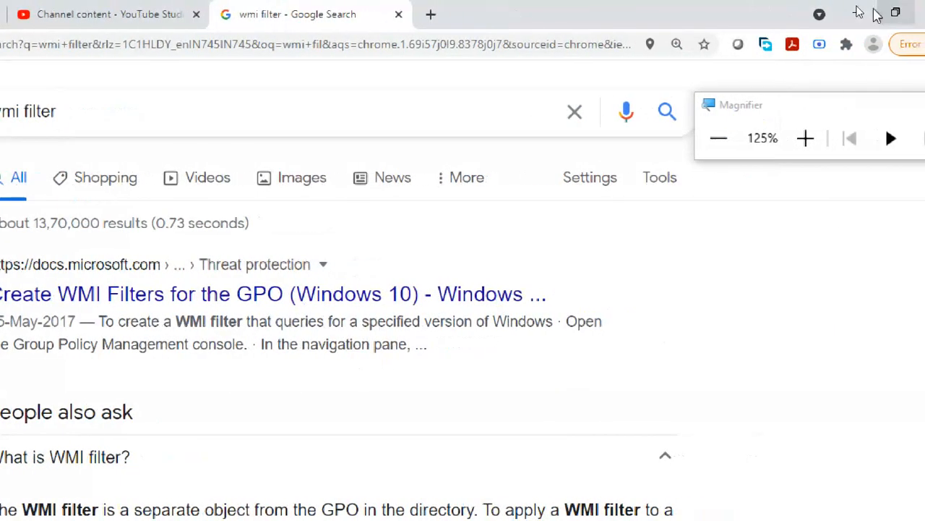
Switch to VMware Workstation and view the CTS2WINC1 client's desktop wallpaper at 100% magnification.
left_click(851, 7)
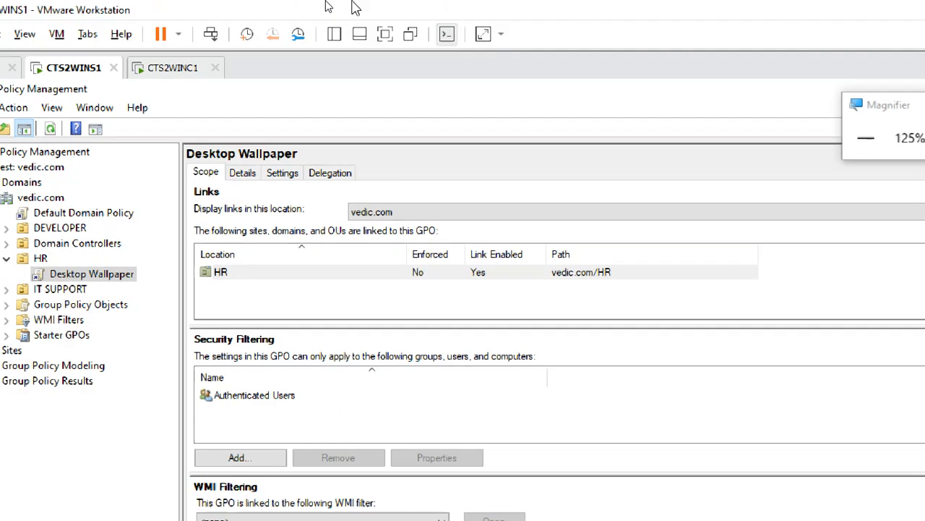
left_click(174, 71)
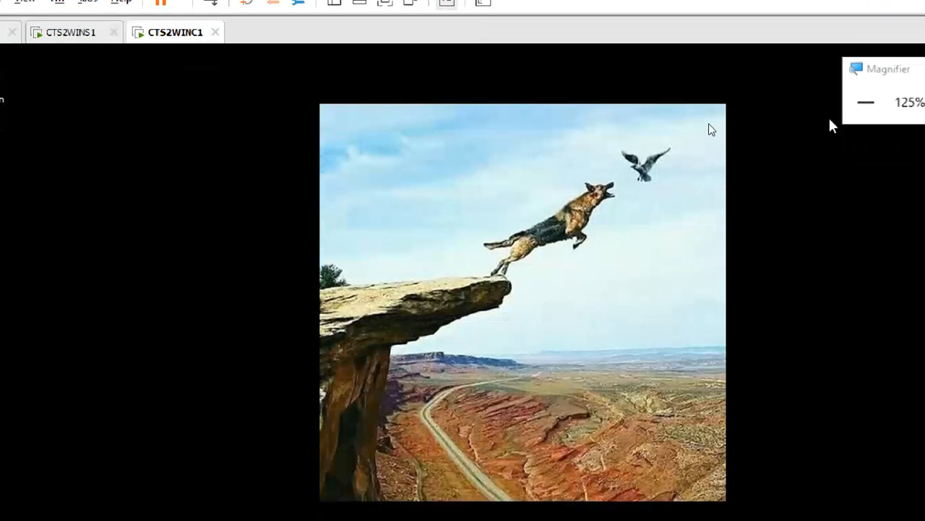
left_click(867, 102)
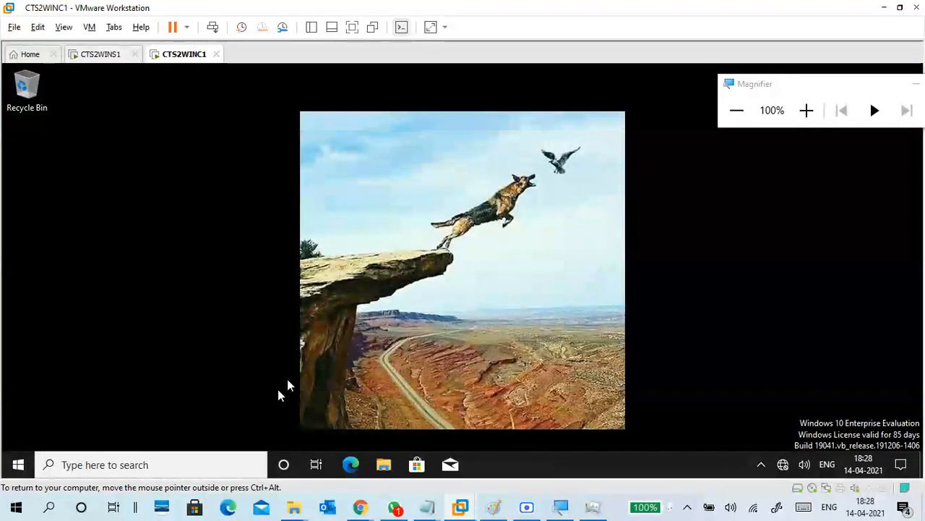
On the CTS2WINS1 server, review the group and users in the HR organizational unit in Active Directory Users and Computers.
left_click(100, 53)
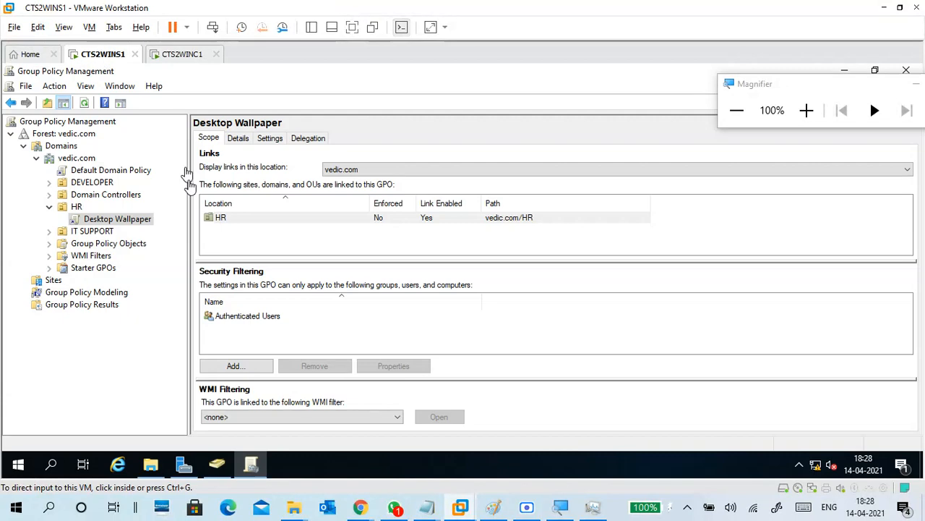
left_click(218, 463)
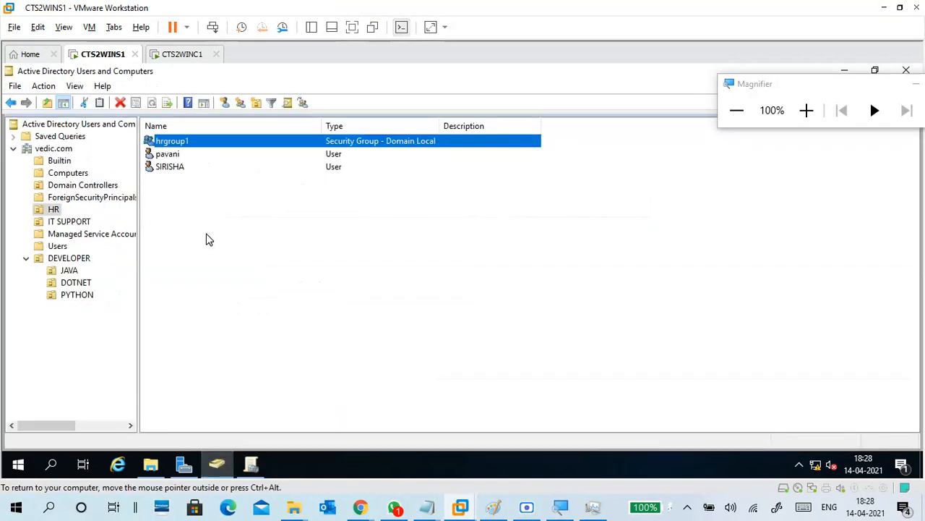
left_click(182, 156)
left_click(182, 141)
left_click(183, 155)
left_click(183, 168)
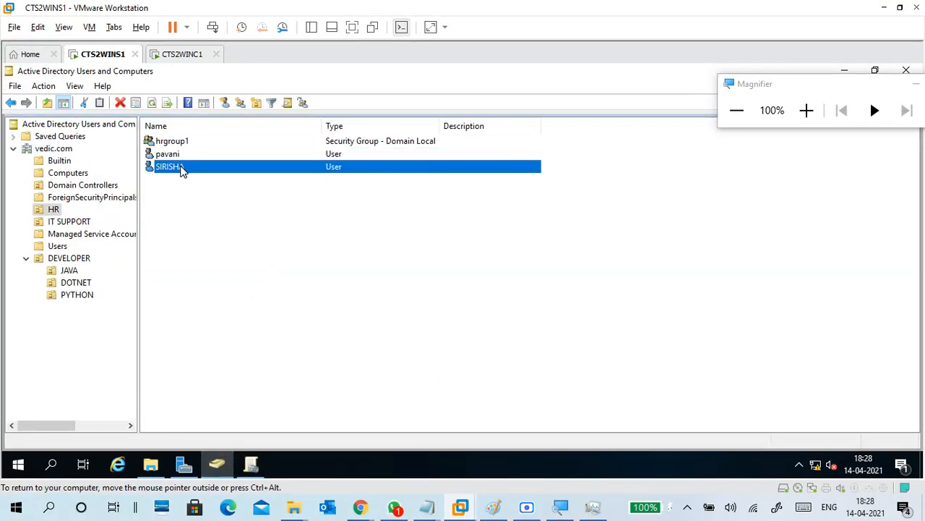
left_click(200, 222)
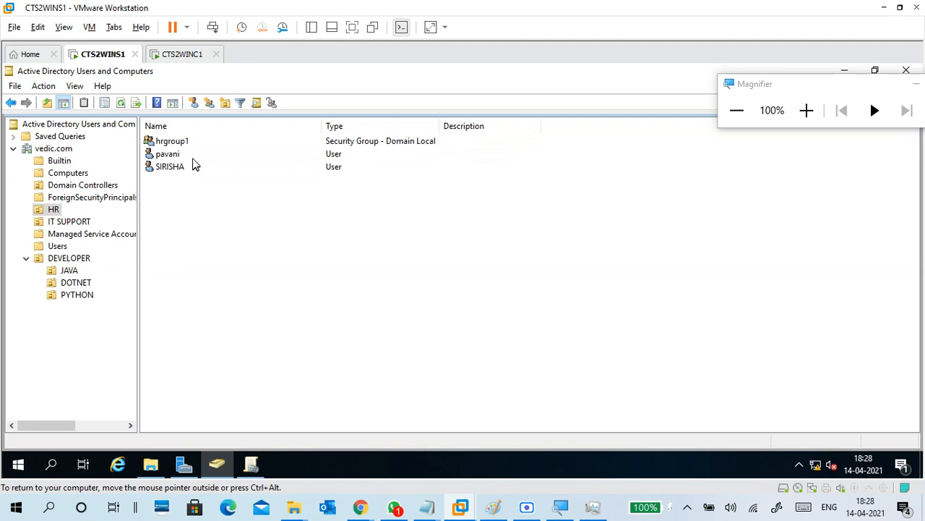
In Group Policy Management, open the advanced security settings from the Desktop Wallpaper policy's delegation settings.
left_click(251, 463)
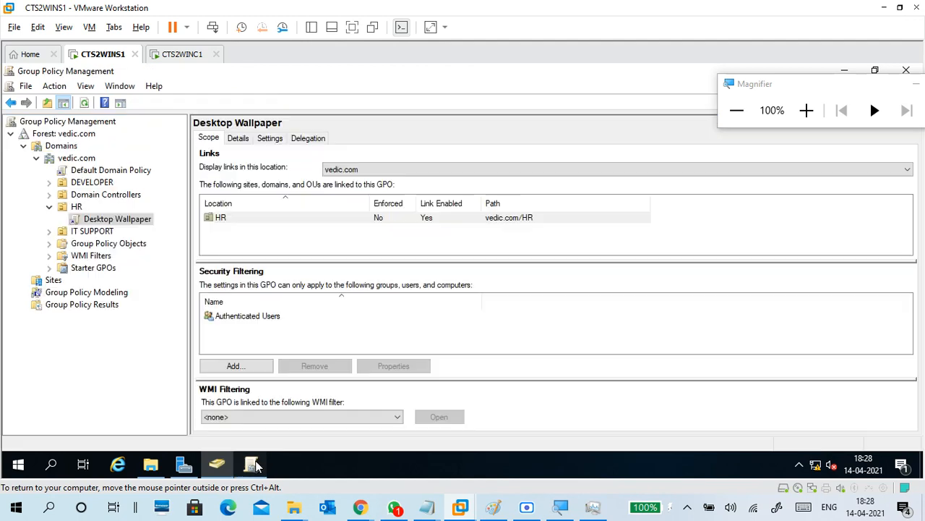
left_click(308, 138)
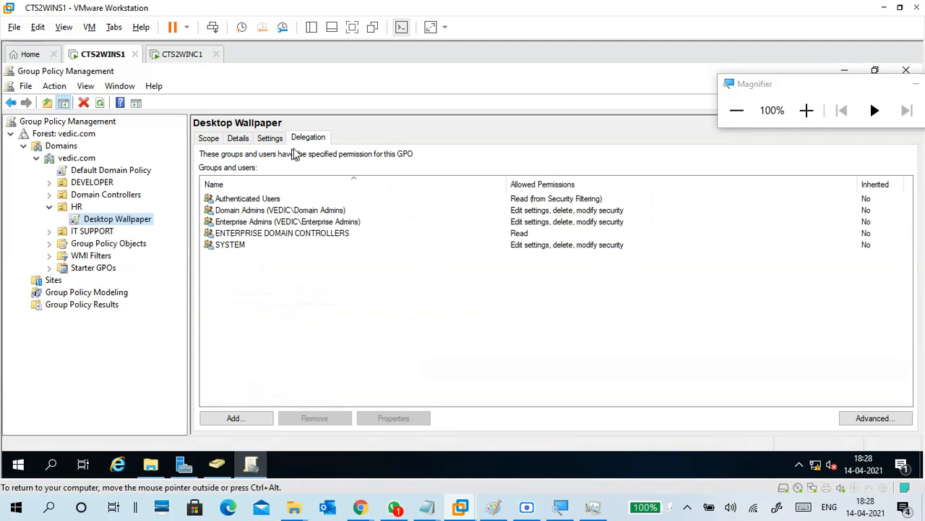
left_click(807, 109)
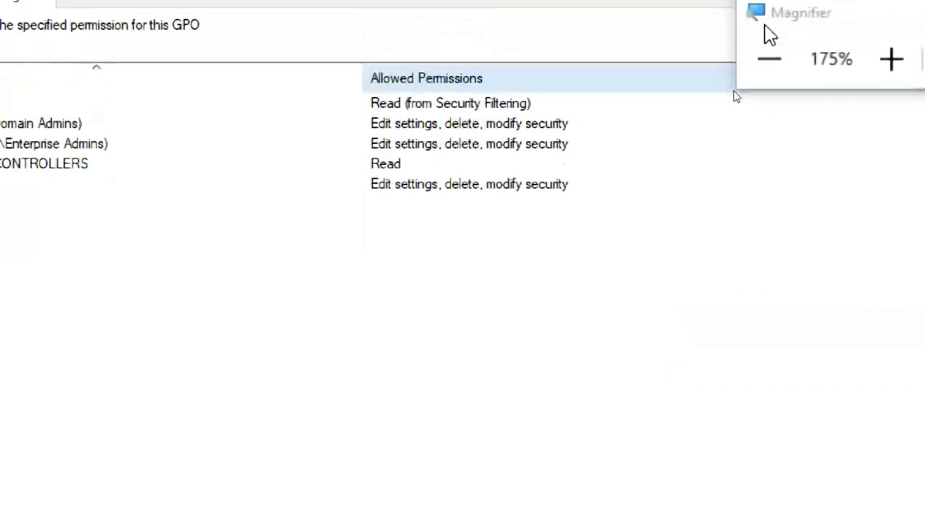
left_click(774, 60)
left_click(775, 75)
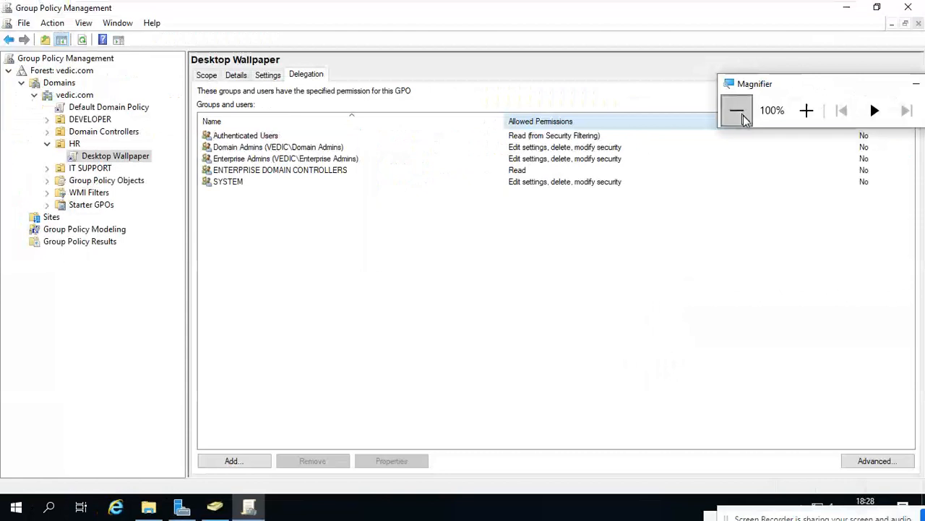
left_click(807, 110)
left_click(807, 110)
left_click(807, 110)
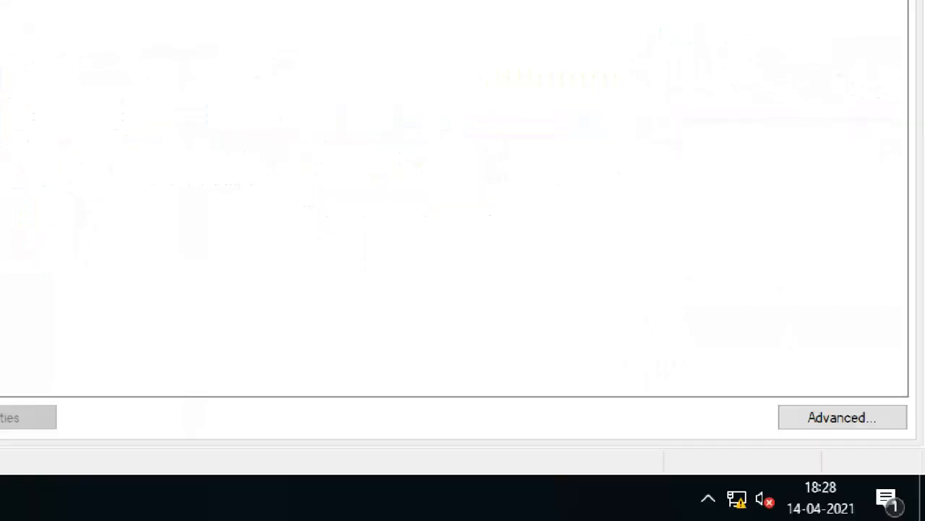
left_click(861, 422)
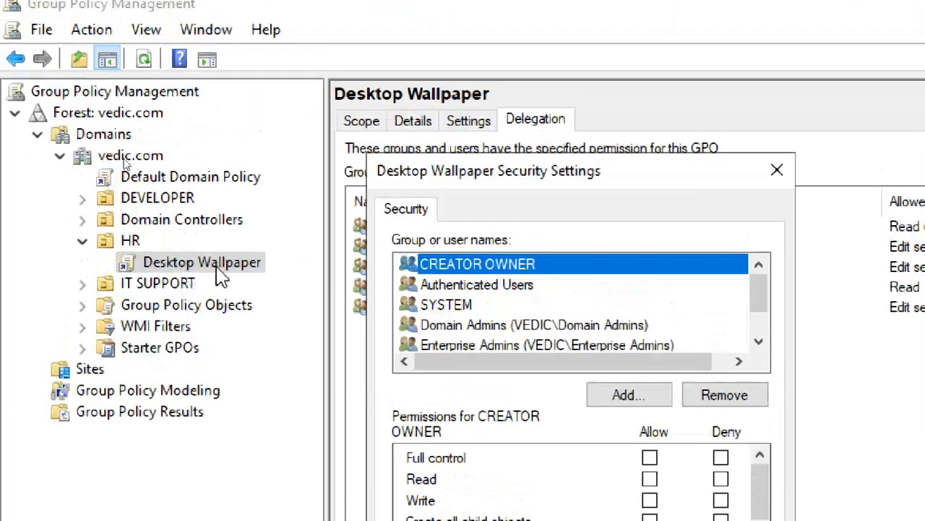
Add the hrgroup1 group to the Desktop Wallpaper policy's security settings, resolving its name from "hr".
left_click_drag(524, 184, 519, 129)
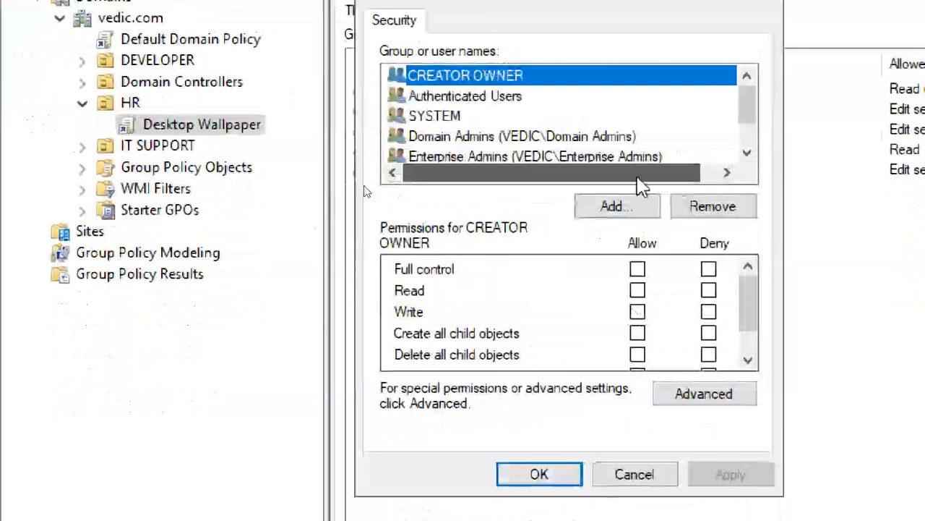
left_click_drag(748, 130, 747, 144)
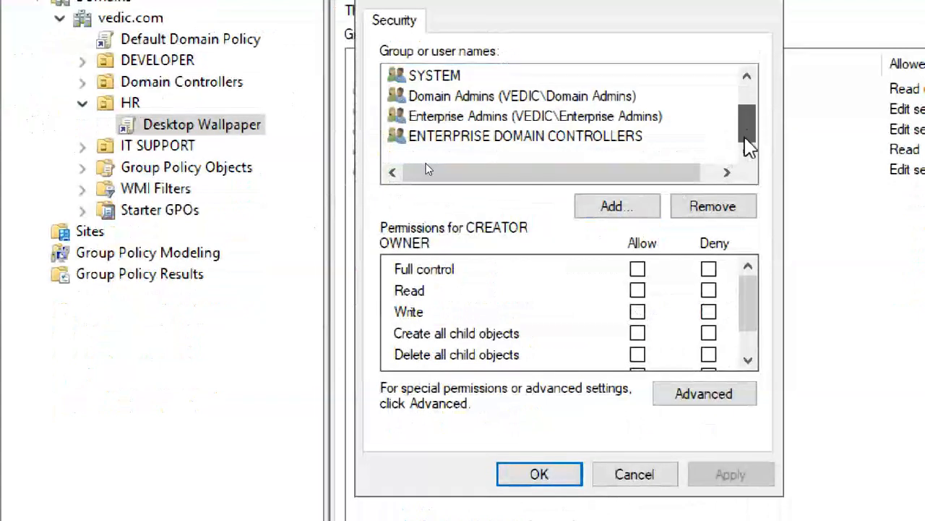
left_click(613, 211)
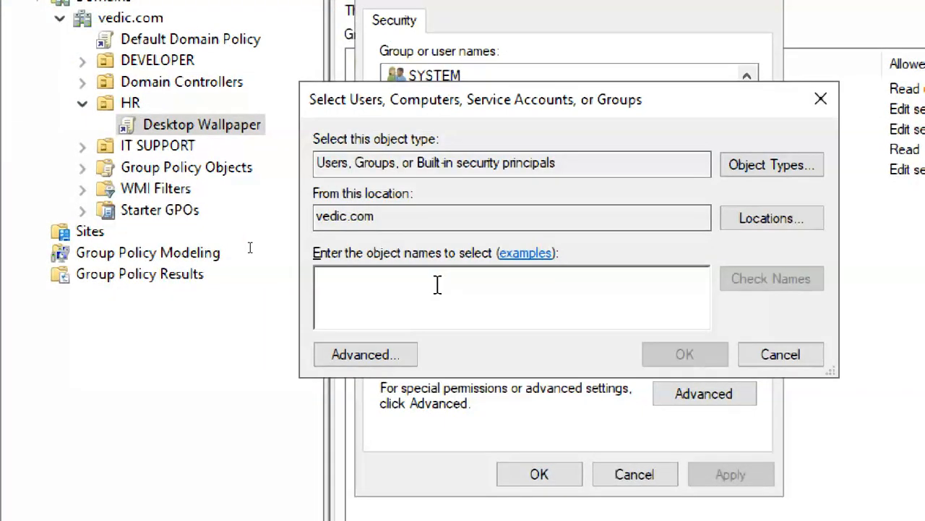
type("hr")
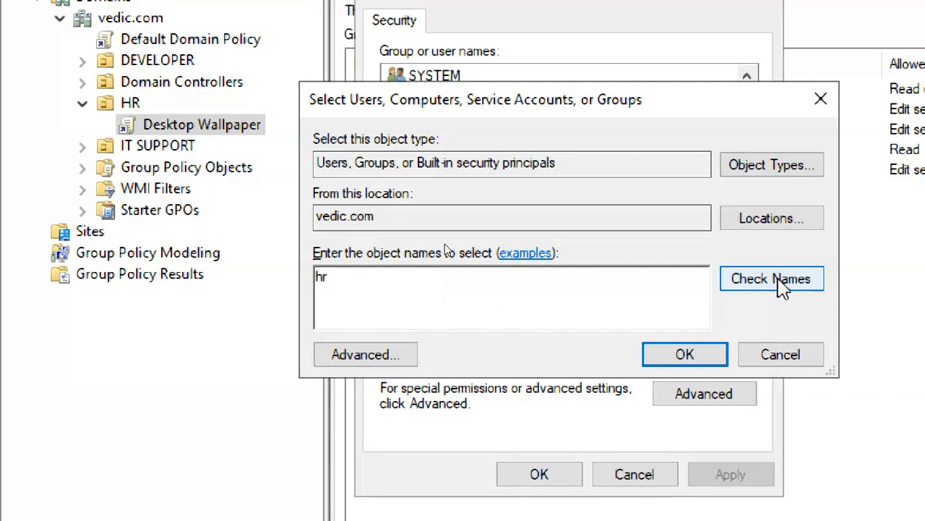
left_click(780, 282)
left_click(676, 355)
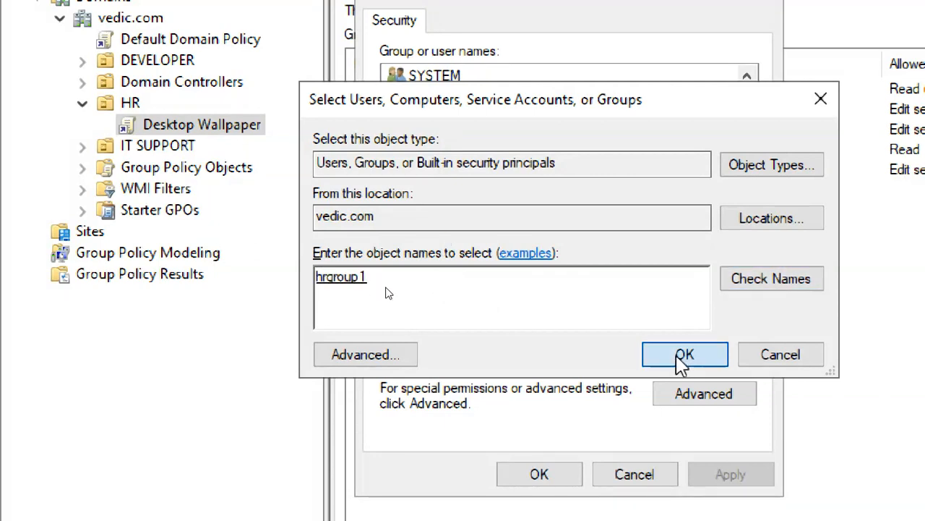
Deny the Apply group policy permission for hrgroup1, accept the deny entry, and select the group in the policy's delegation list.
left_click(492, 145)
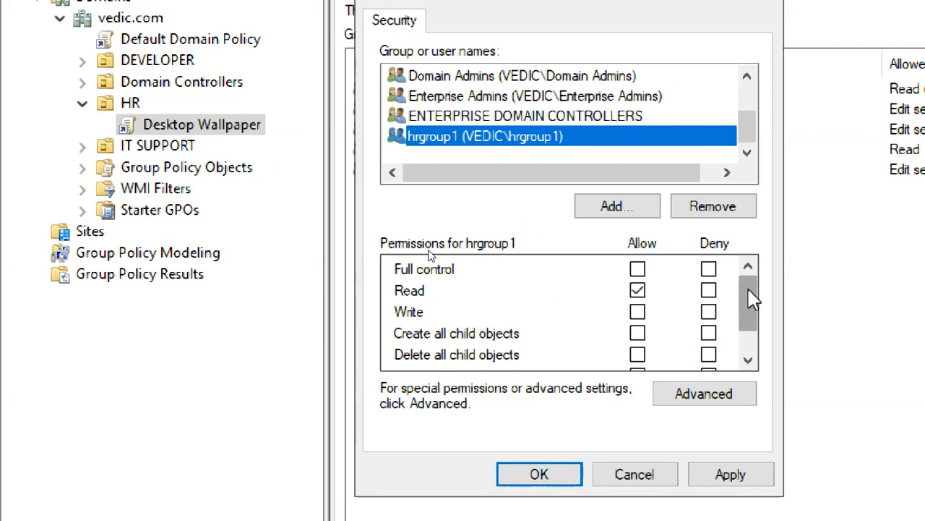
left_click_drag(750, 296, 758, 365)
left_click(446, 337)
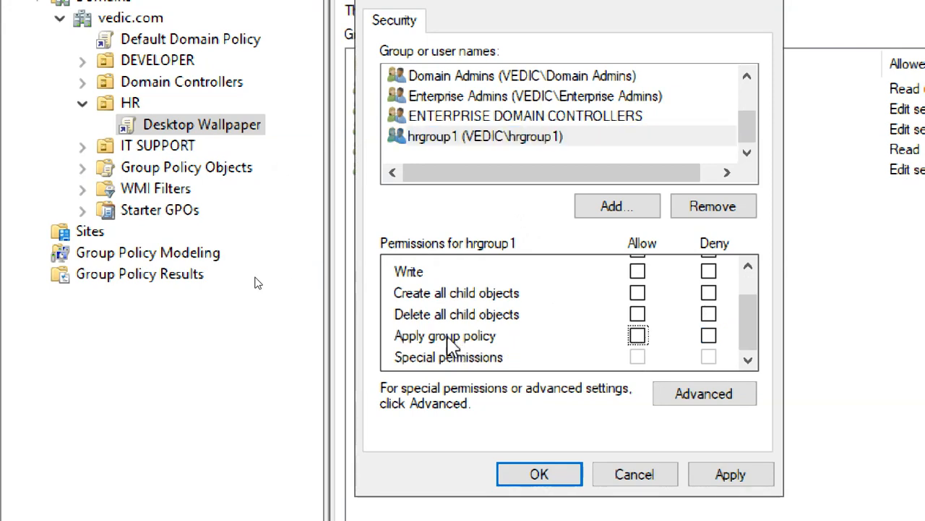
left_click(708, 335)
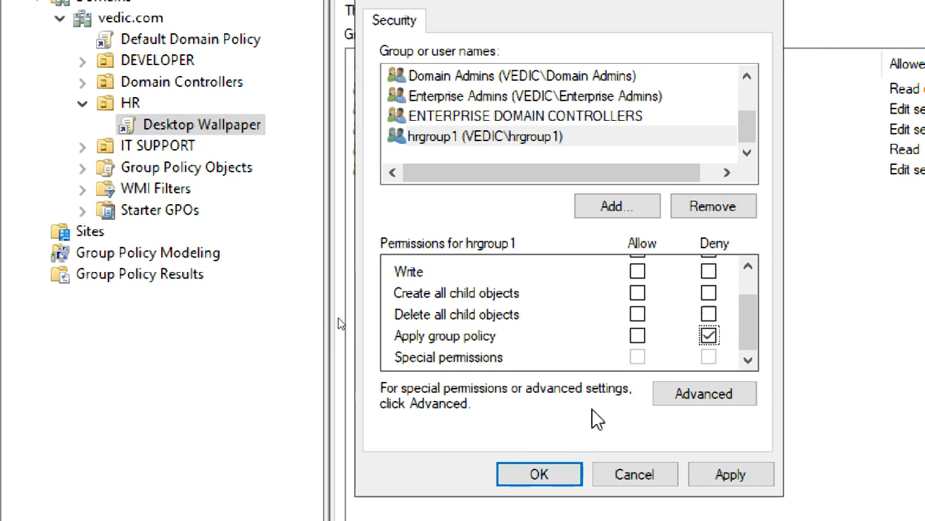
left_click(732, 474)
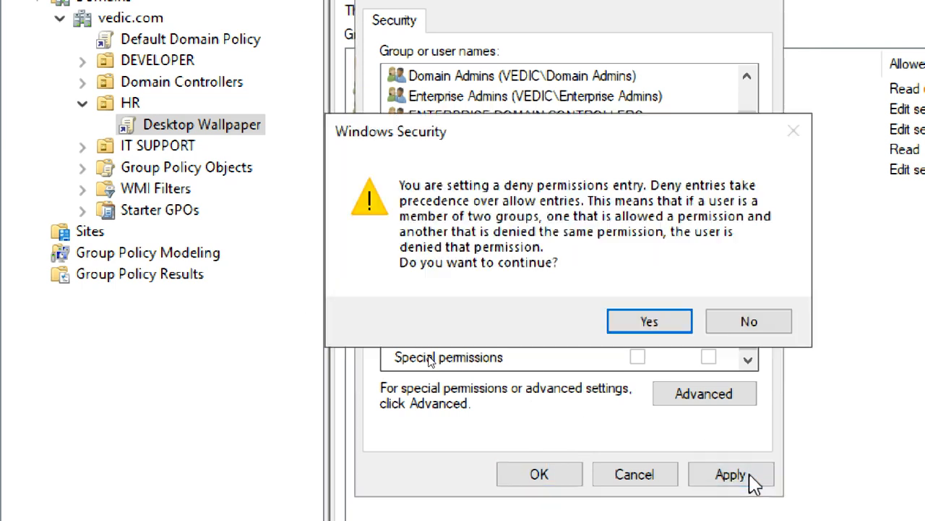
left_click(620, 321)
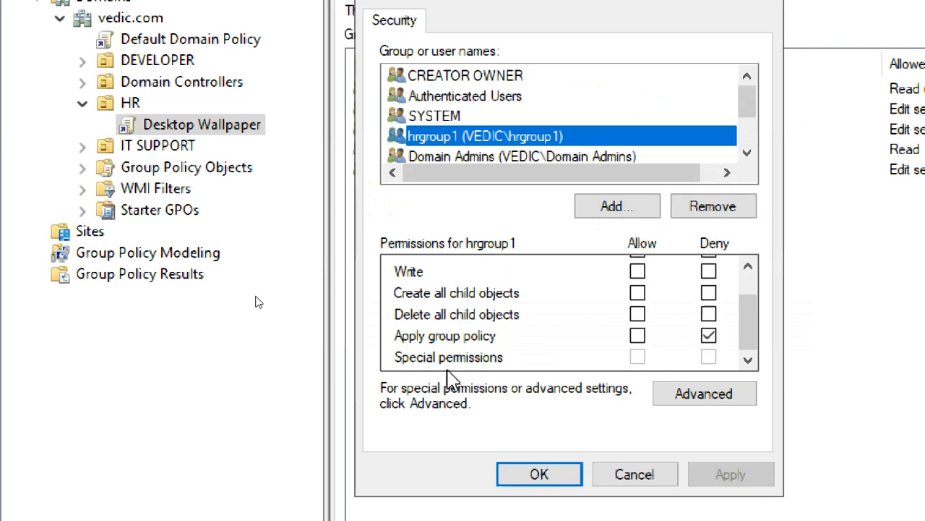
left_click(432, 346)
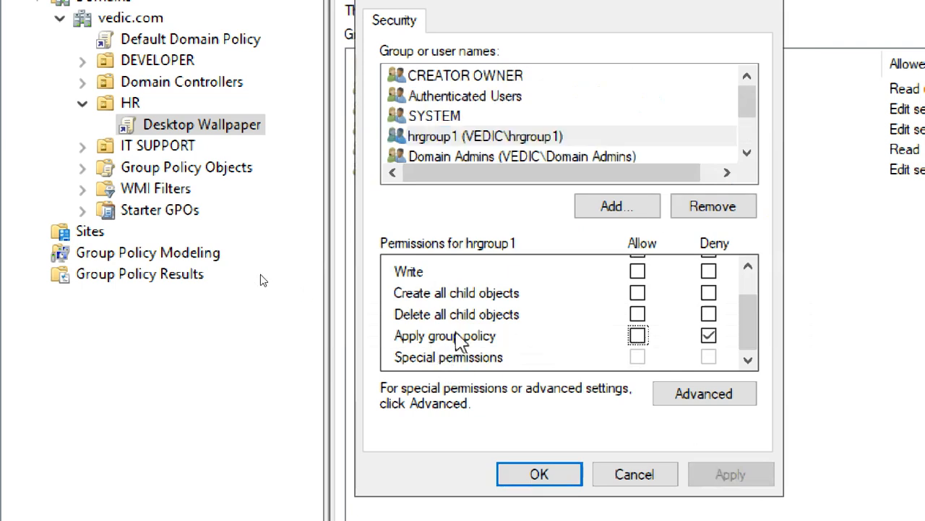
left_click(554, 137)
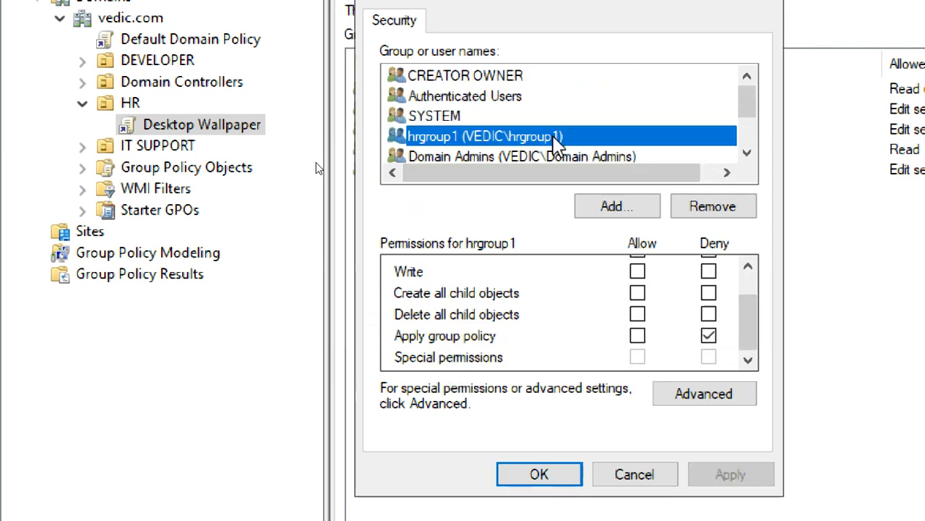
left_click(543, 475)
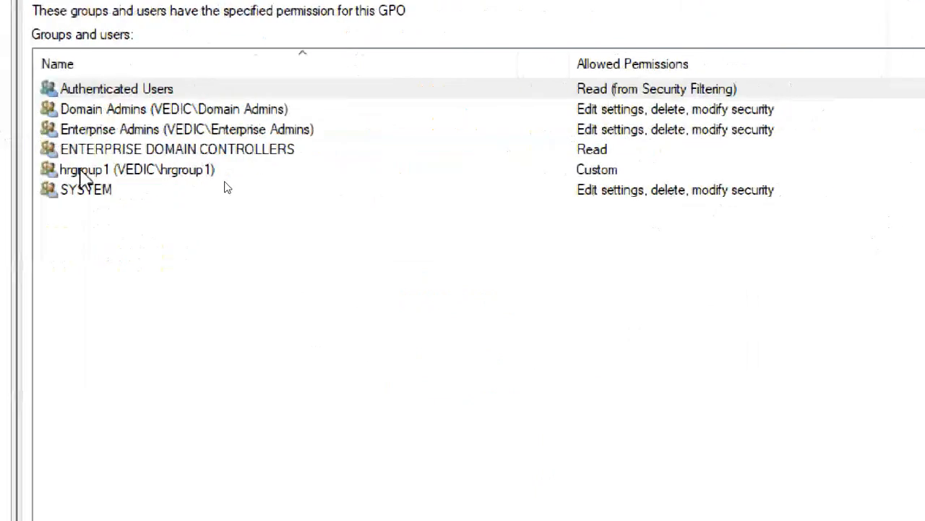
left_click(186, 188)
left_click(208, 172)
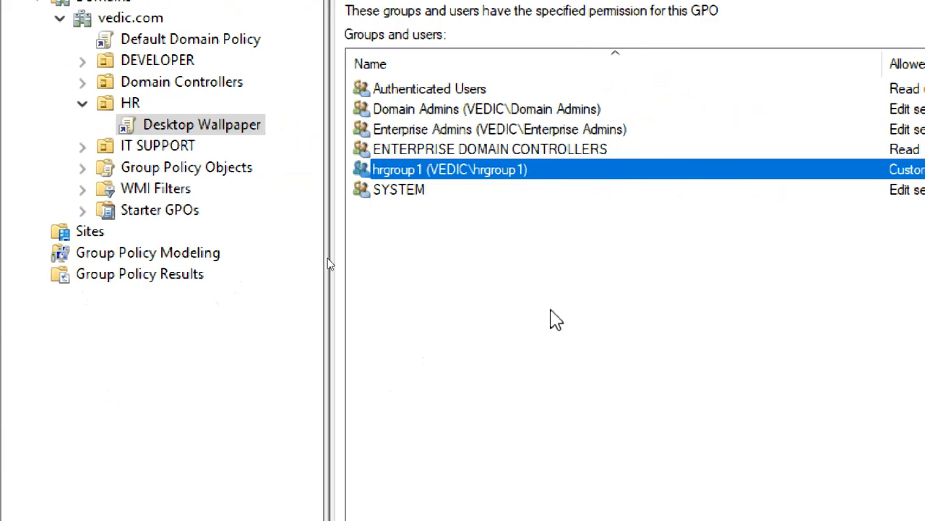
Review the members of hrgroup1 in the HR organizational unit in Active Directory Users and Computers, and close its properties.
left_click(832, 55)
left_click(832, 55)
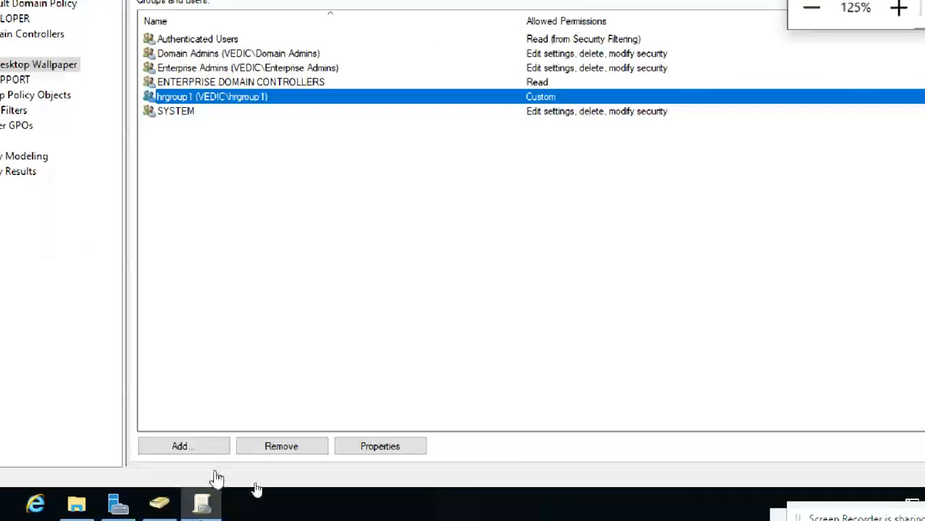
left_click(159, 502)
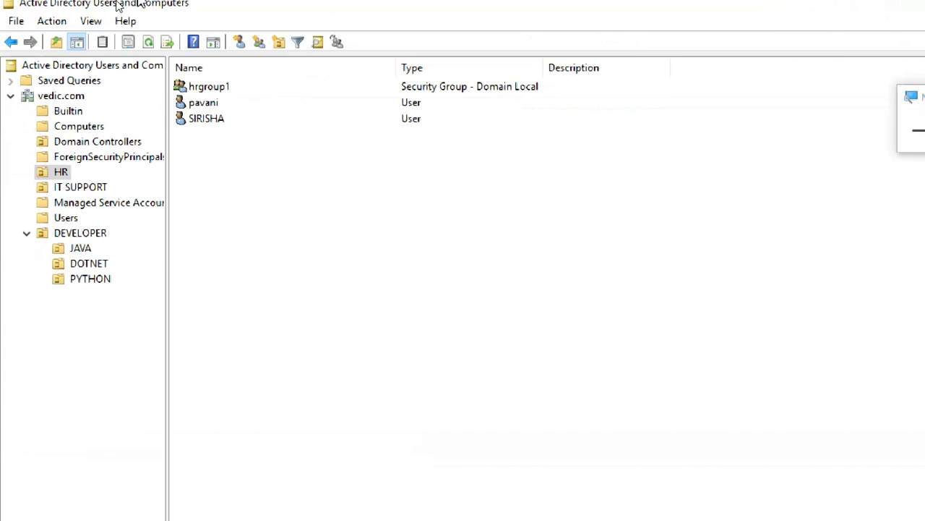
double_click(226, 95)
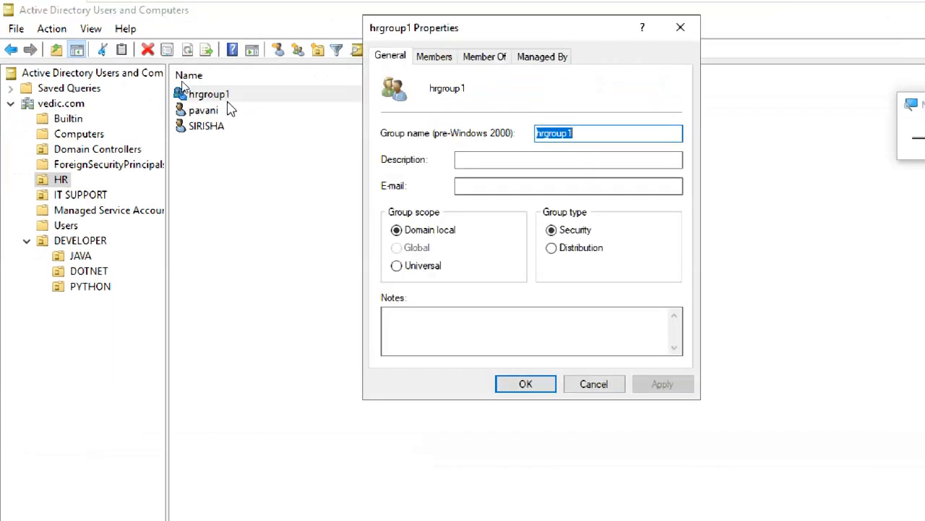
left_click(437, 58)
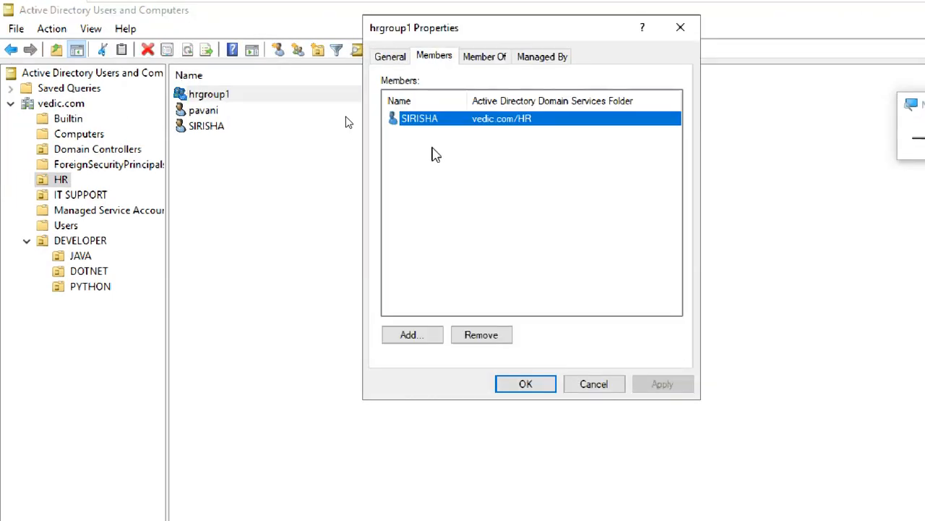
left_click(535, 387)
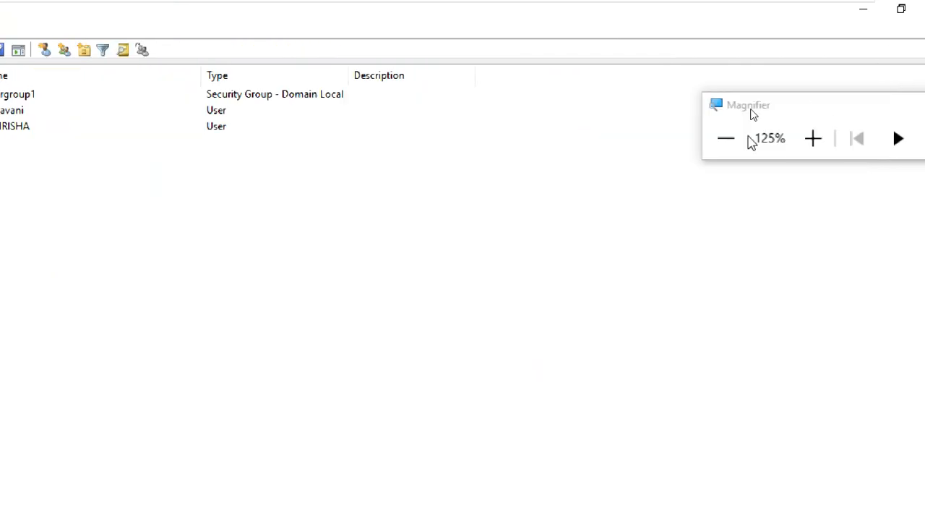
Refresh the vedic.com domain in Group Policy Management and execute the command already held in the Run dialog.
left_click(726, 138)
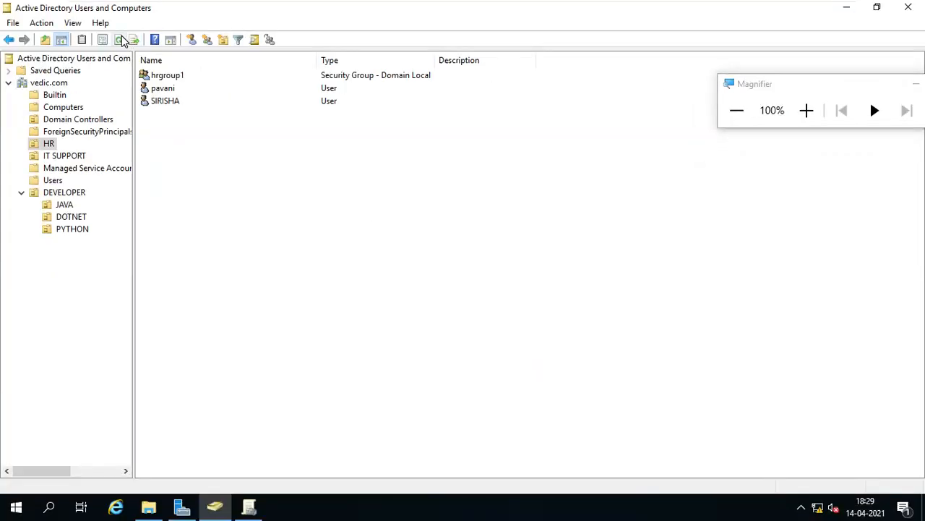
left_click(248, 506)
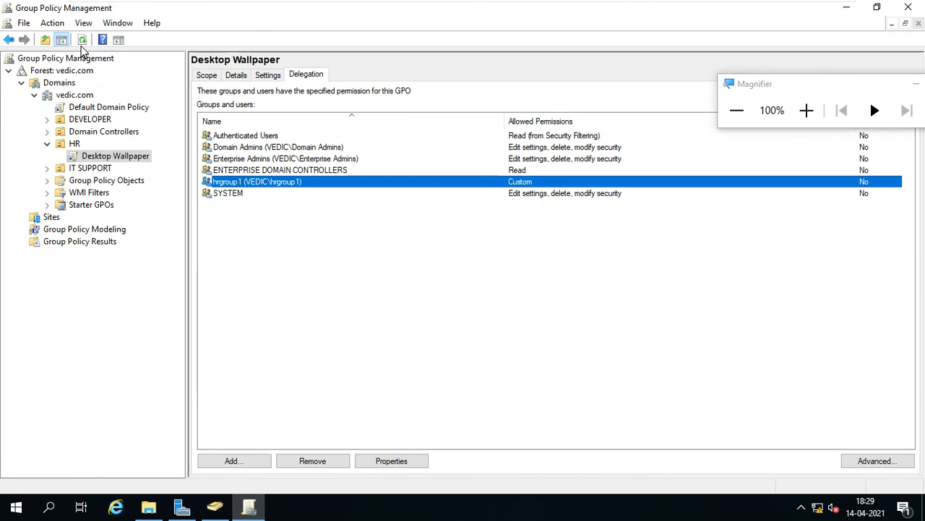
left_click(74, 95)
left_click(82, 40)
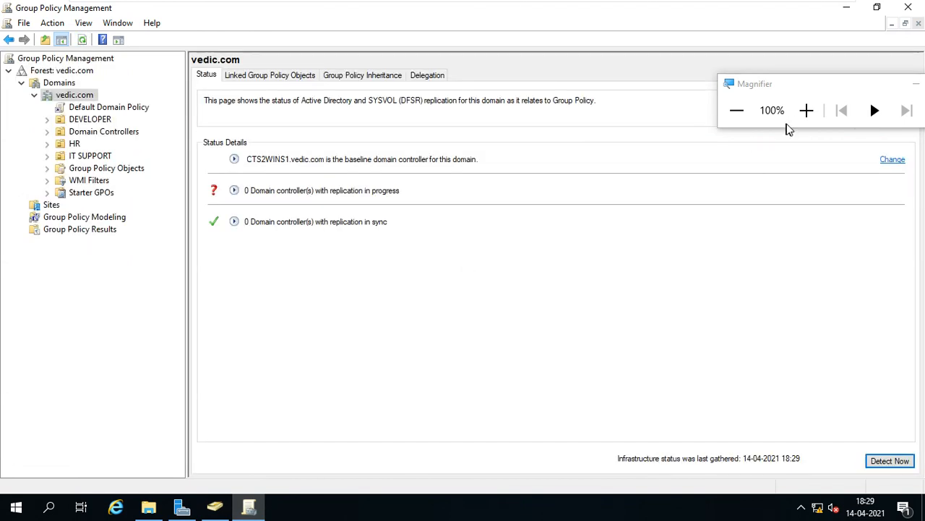
left_click(807, 110)
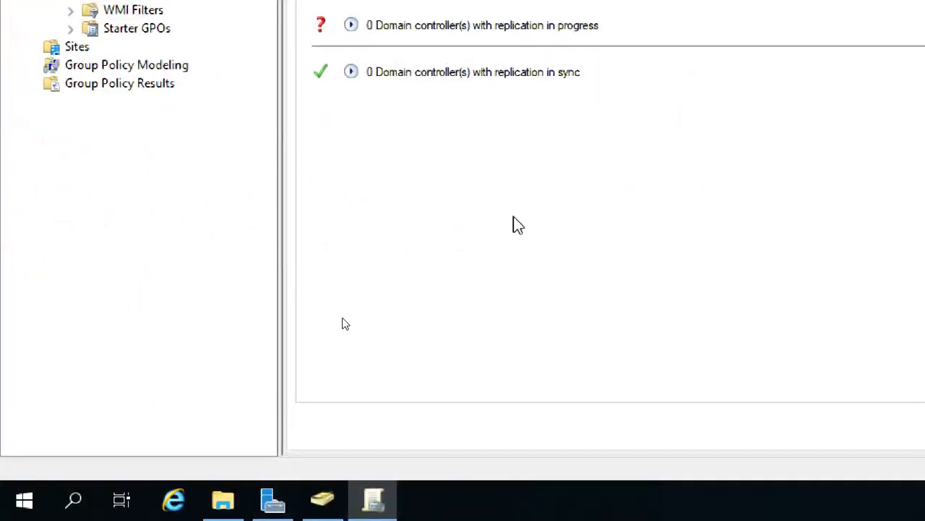
key("super+r")
key("Return")
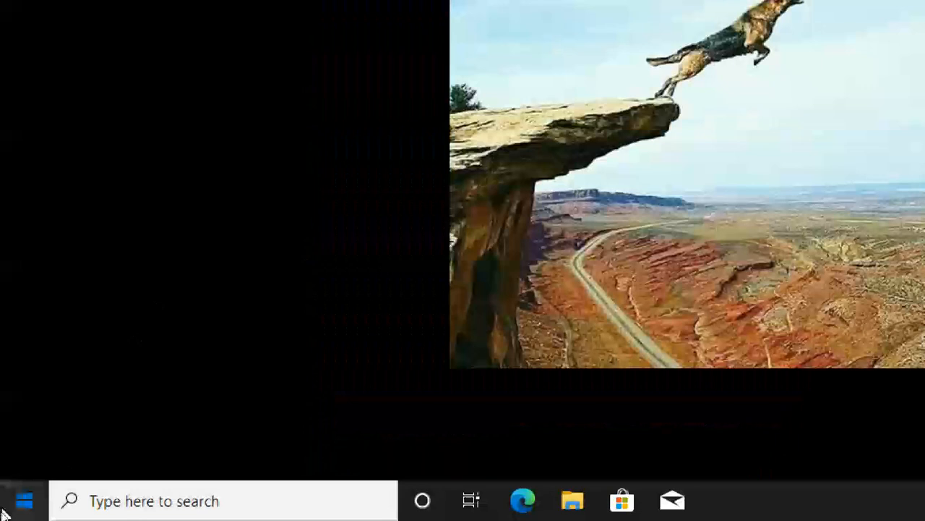
Sign the current user out of the CTS2WINC1 client and dismiss the lock screen to reach the sign-in page.
left_click(24, 500)
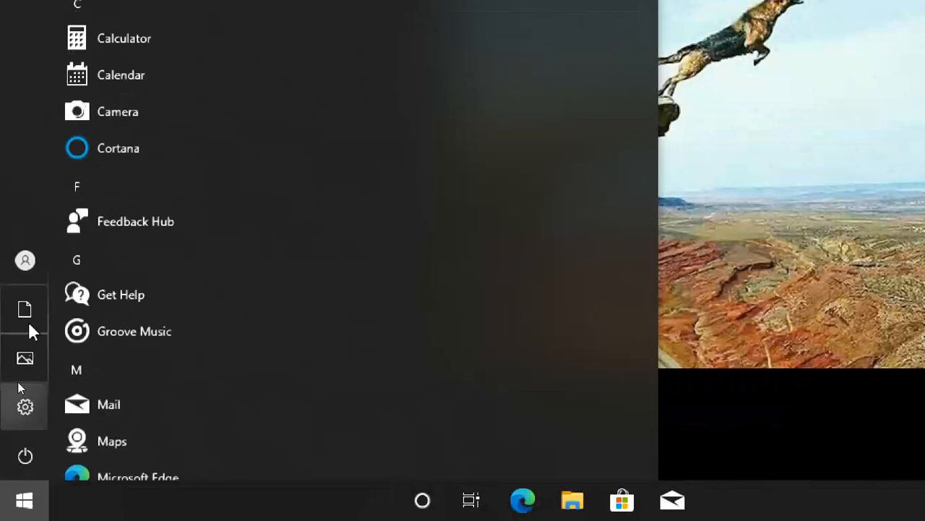
mouse_move(26, 262)
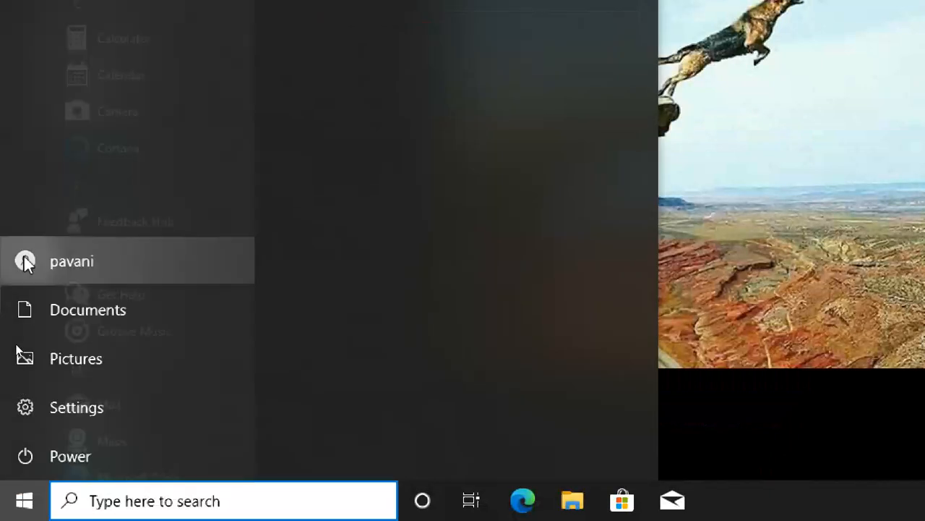
left_click(106, 265)
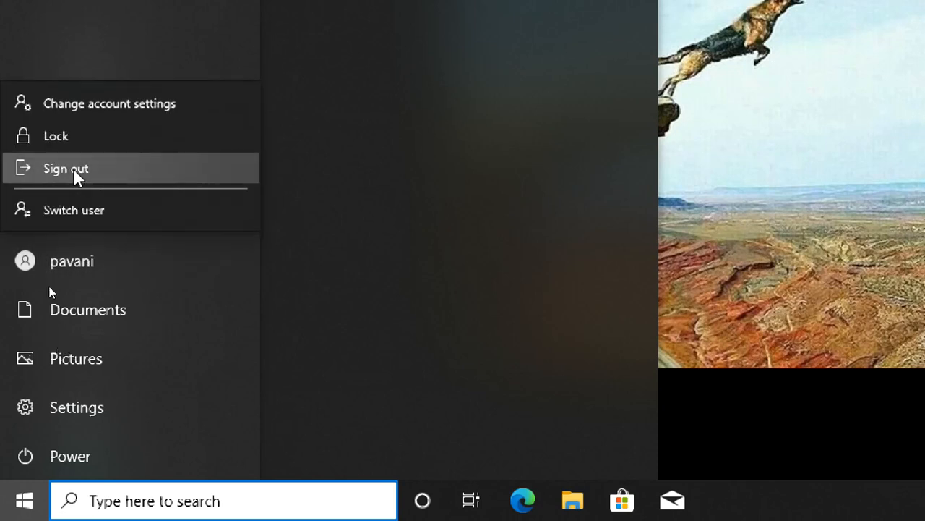
left_click(73, 168)
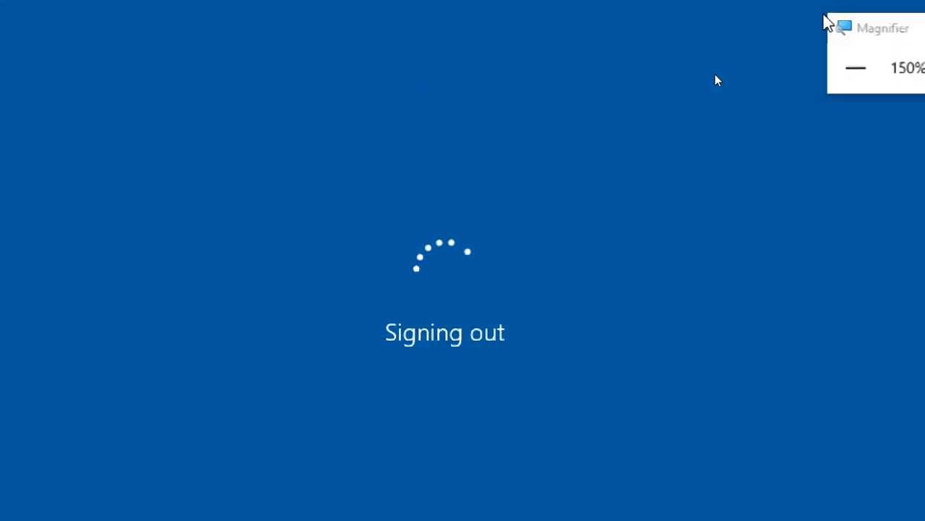
left_click(855, 68)
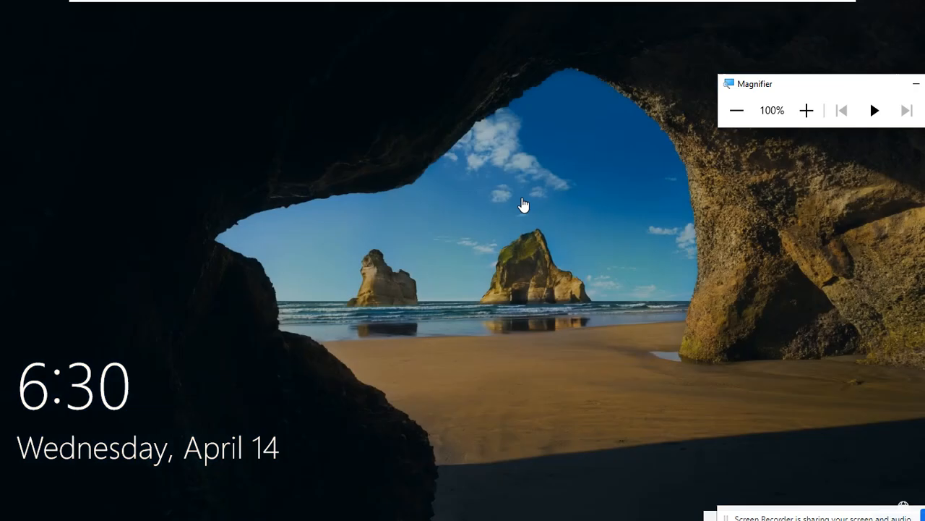
left_click(404, 258)
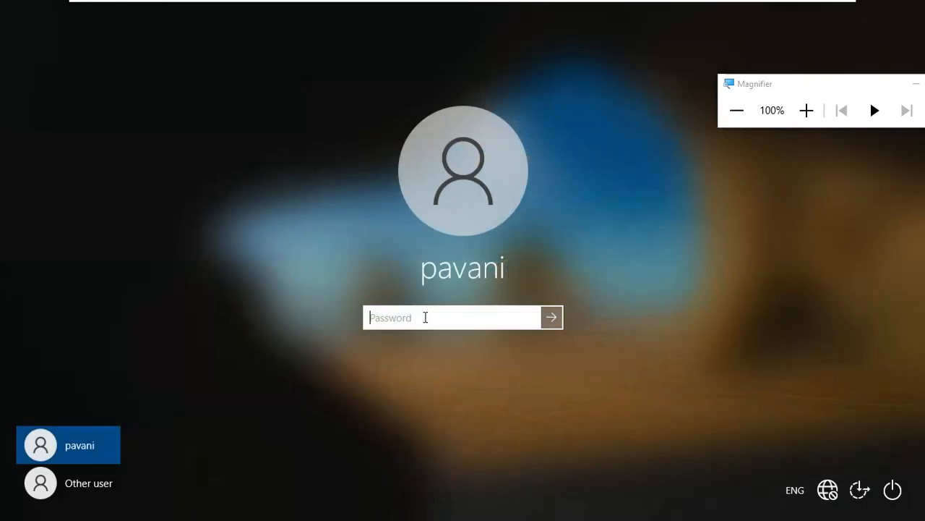
Try to sign in to the preselected account on the client by entering the account password.
type("•••••••")
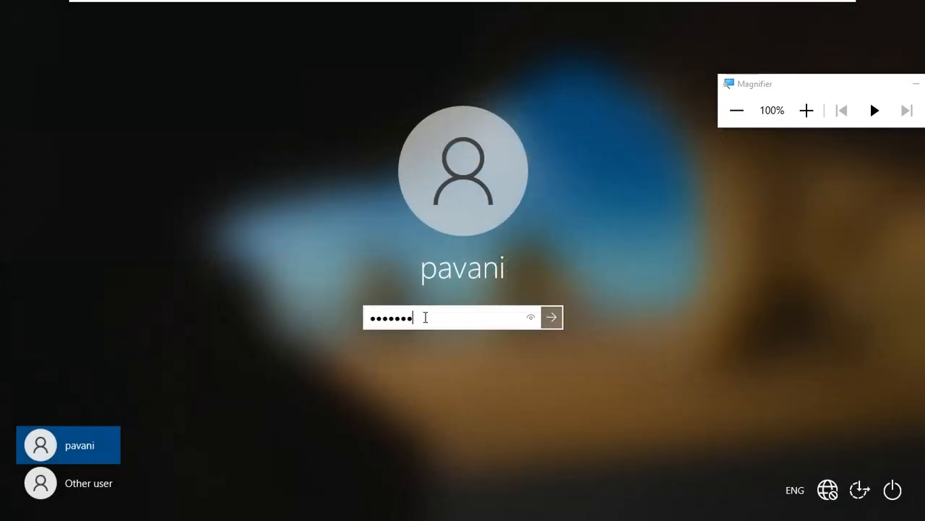
type("••")
key("Return")
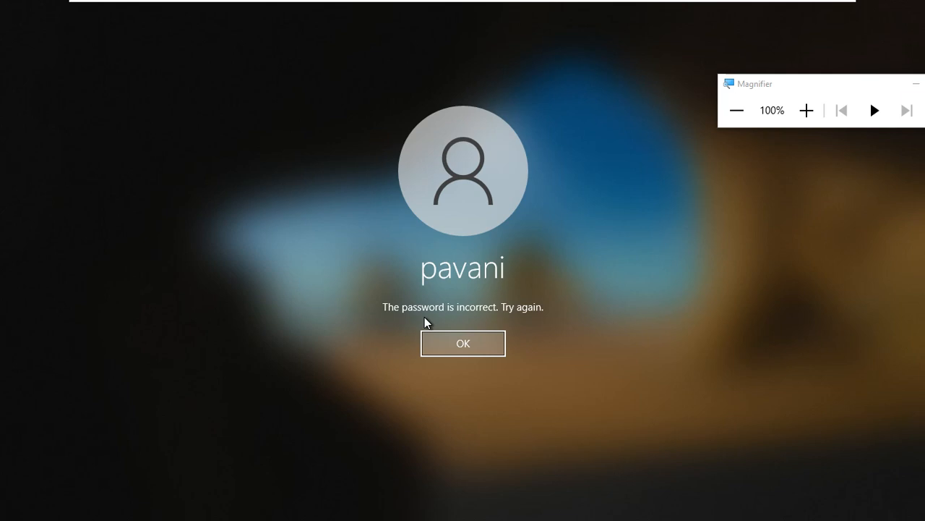
key("Return")
type("•")
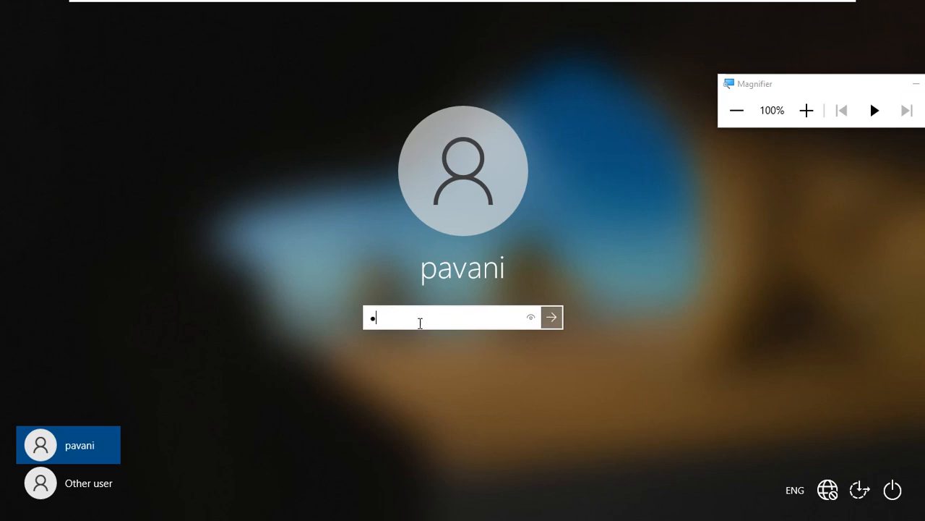
Sign in to the client as another VEDIC domain user by entering the user name and account password.
left_click(98, 486)
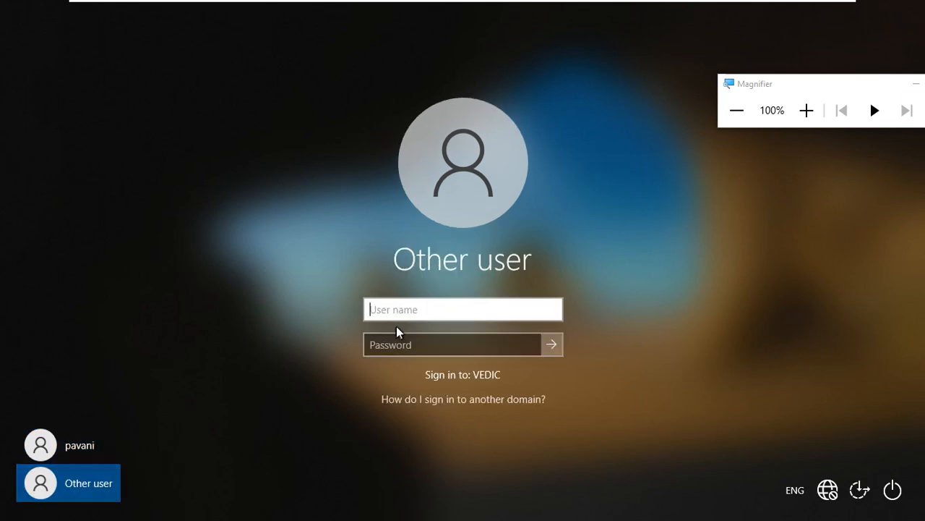
type("sirisha")
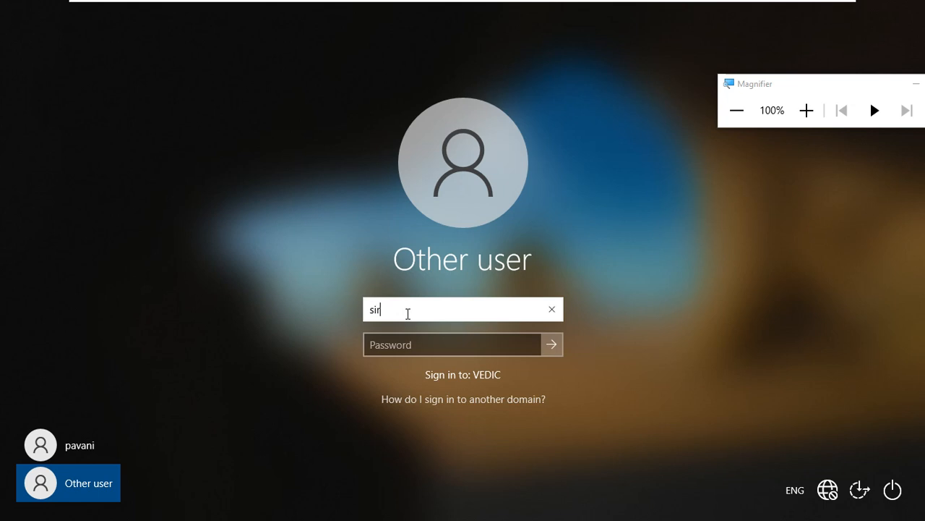
left_click(413, 345)
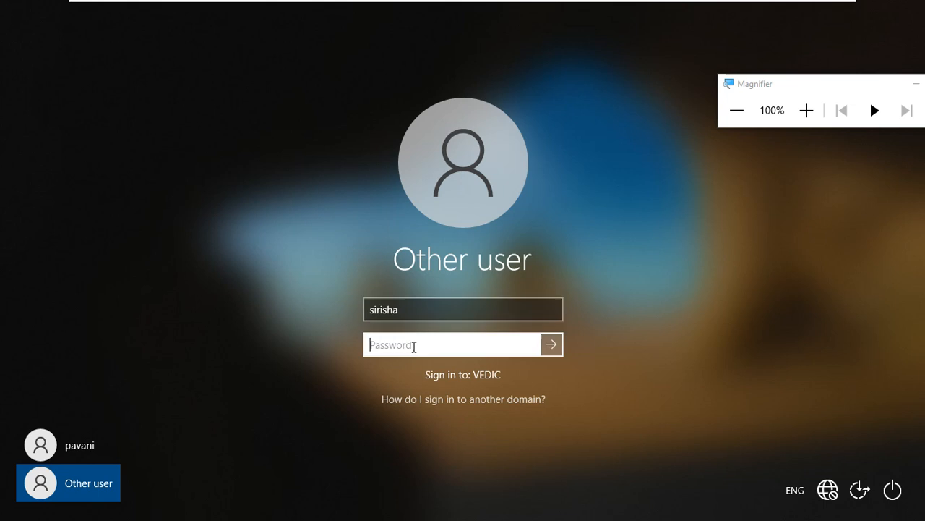
type("********")
key("Return")
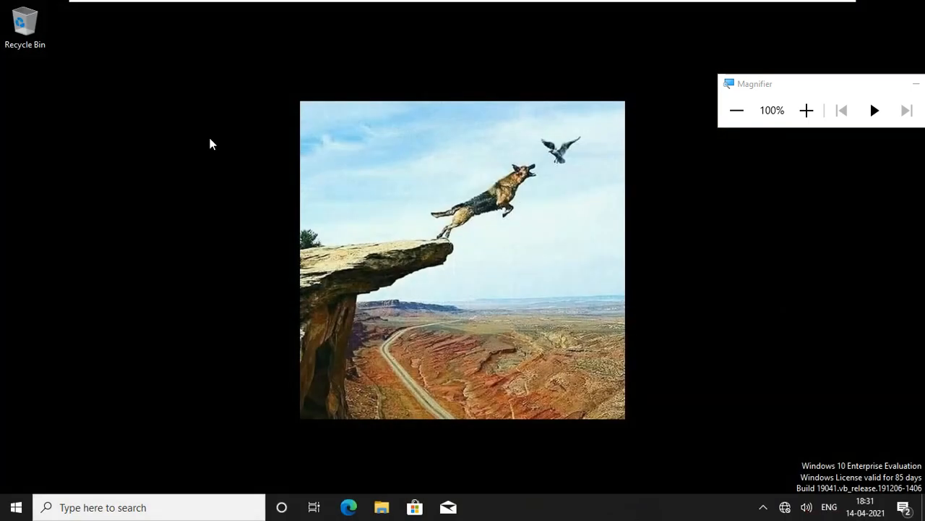
key("super+r")
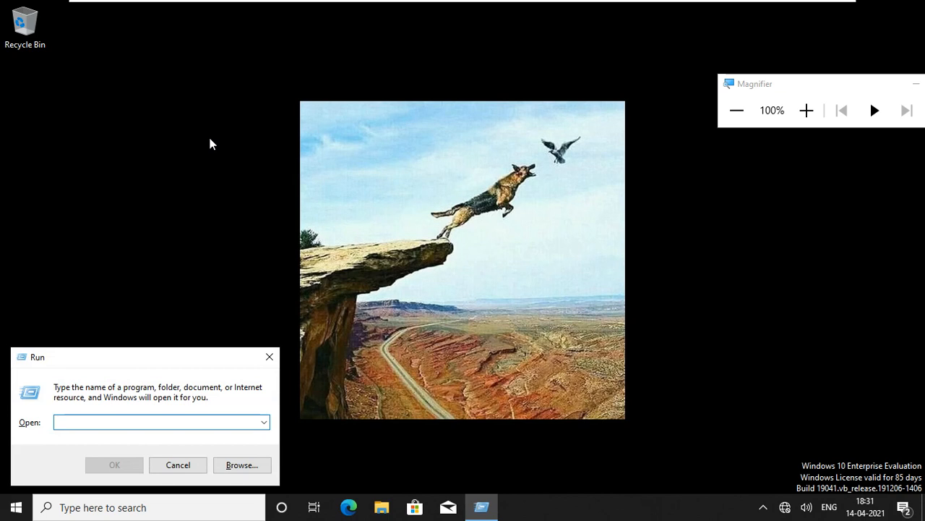
type("gp")
key("BackSpace")
key("BackSpace")
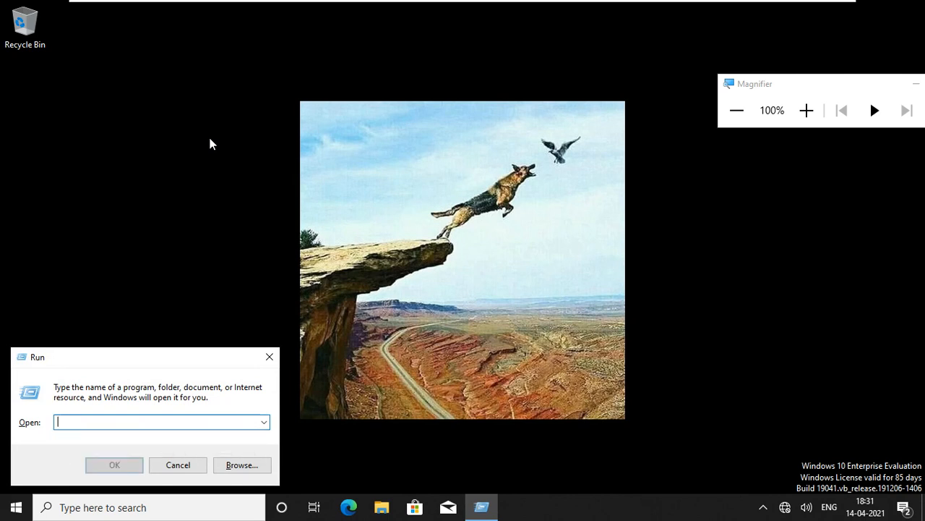
left_click(207, 140)
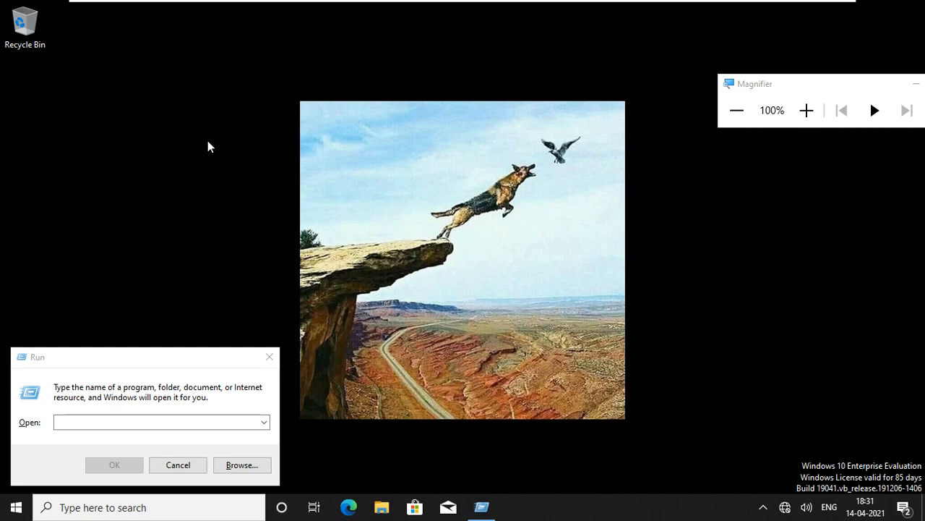
key("super+r")
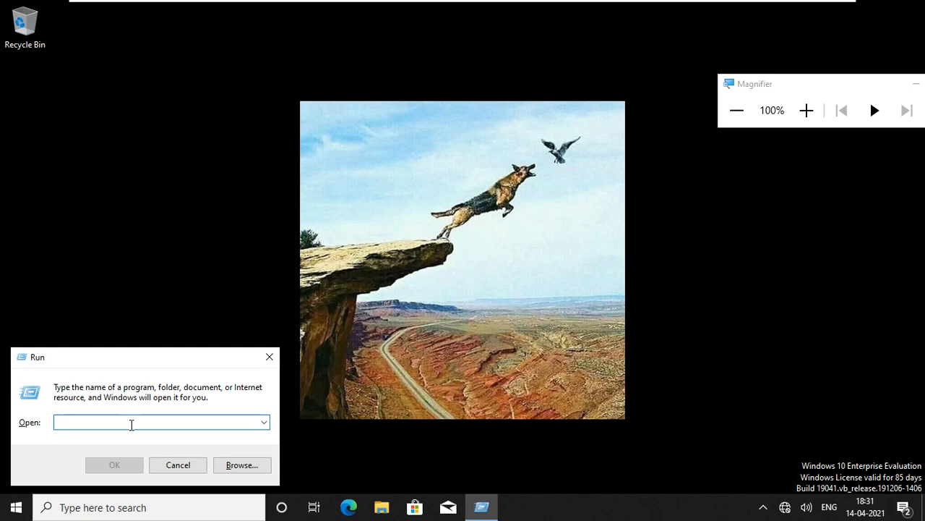
type("GP")
left_click(272, 358)
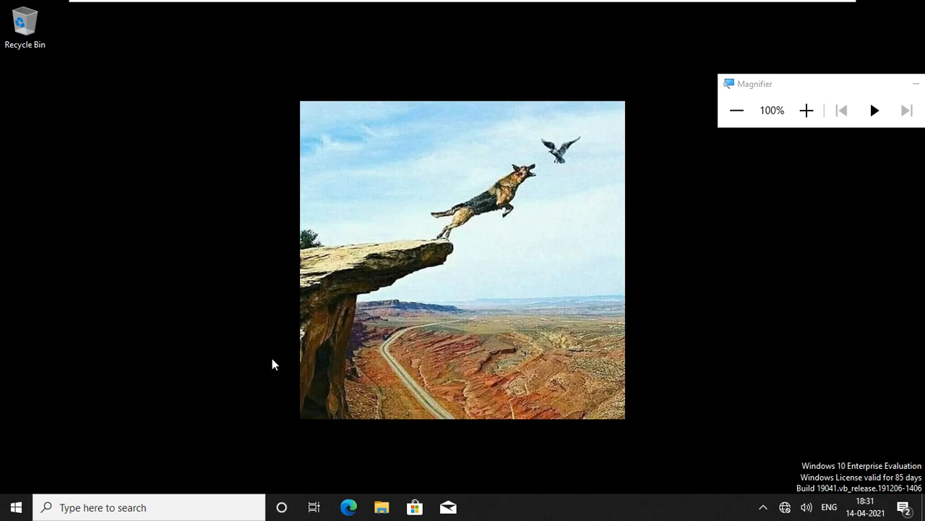
Force a group policy update on the client by running GPUPDATE /FORCE from the Run dialog.
key("super+r")
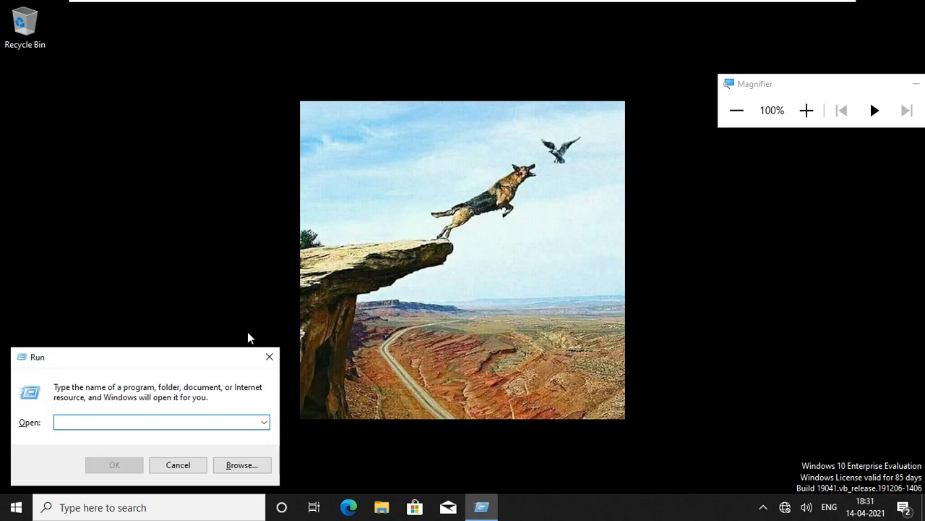
type("GPUPDATE ")
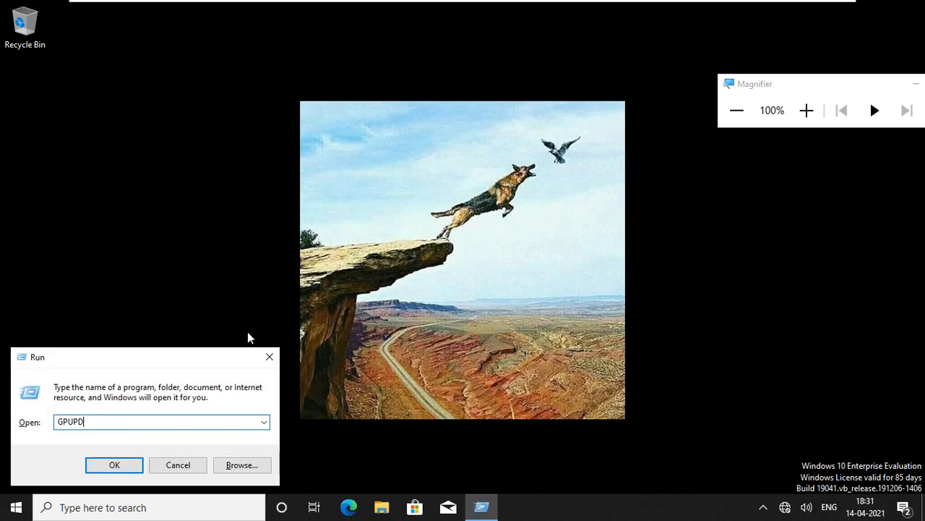
type("/FORCE")
left_click(807, 110)
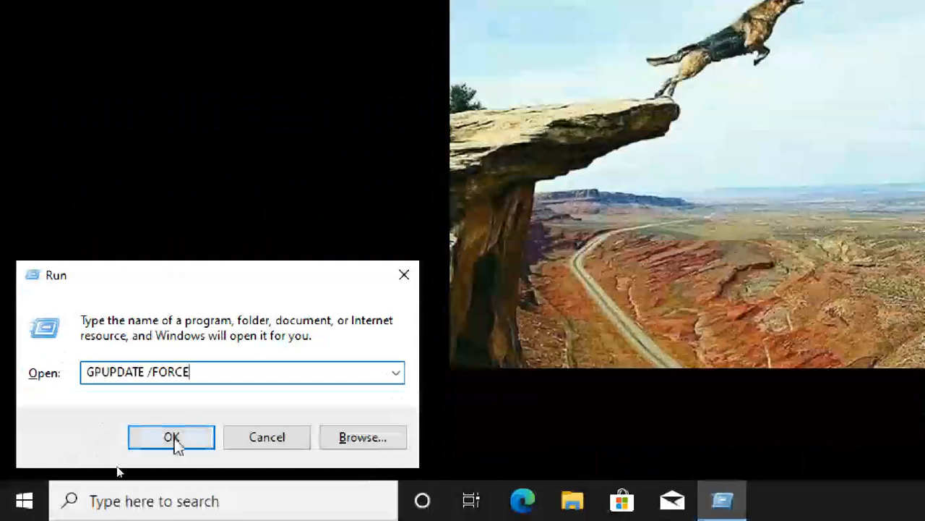
left_click(174, 458)
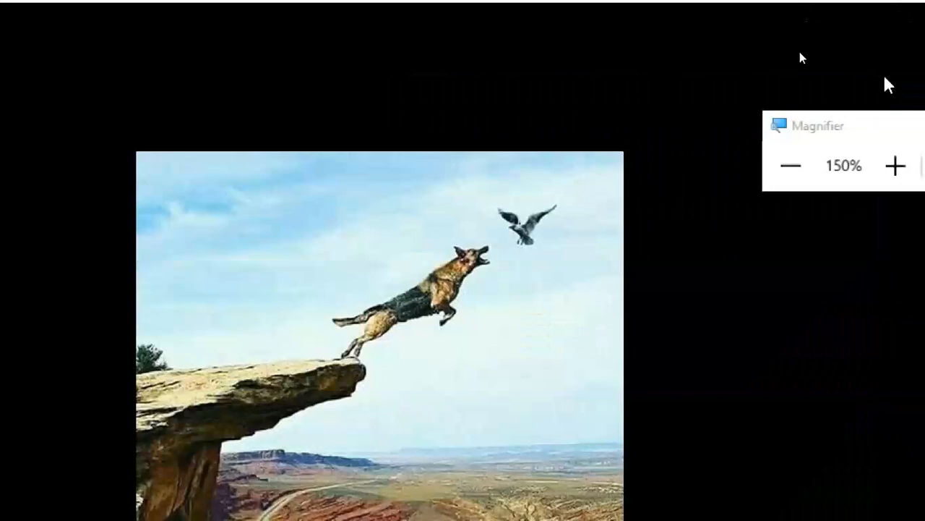
left_click(801, 168)
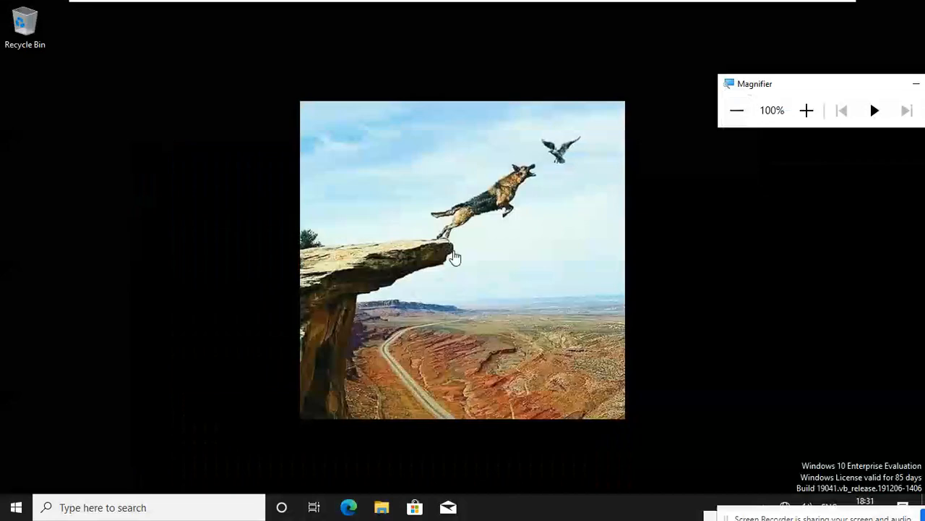
Sign the current user out of the client and dismiss the lock screen.
left_click(14, 510)
mouse_move(15, 408)
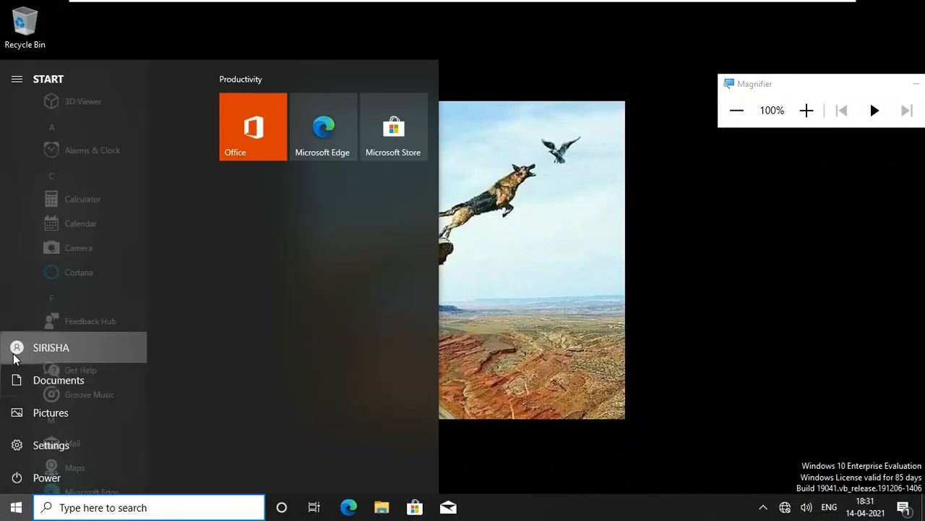
left_click(83, 348)
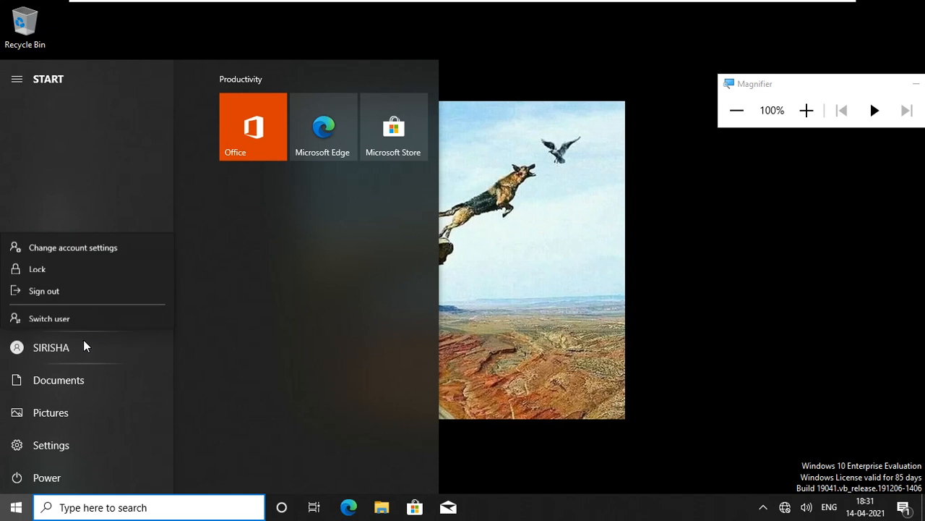
left_click(79, 292)
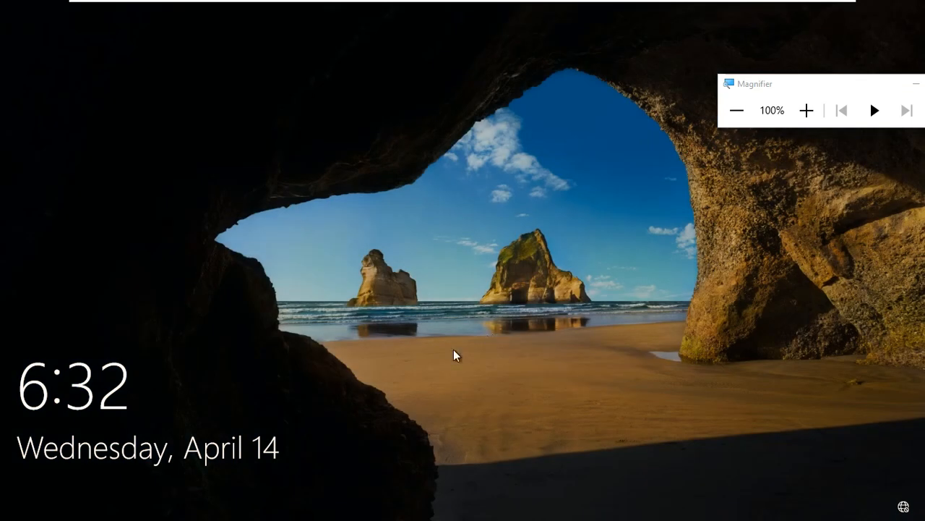
left_click(453, 350)
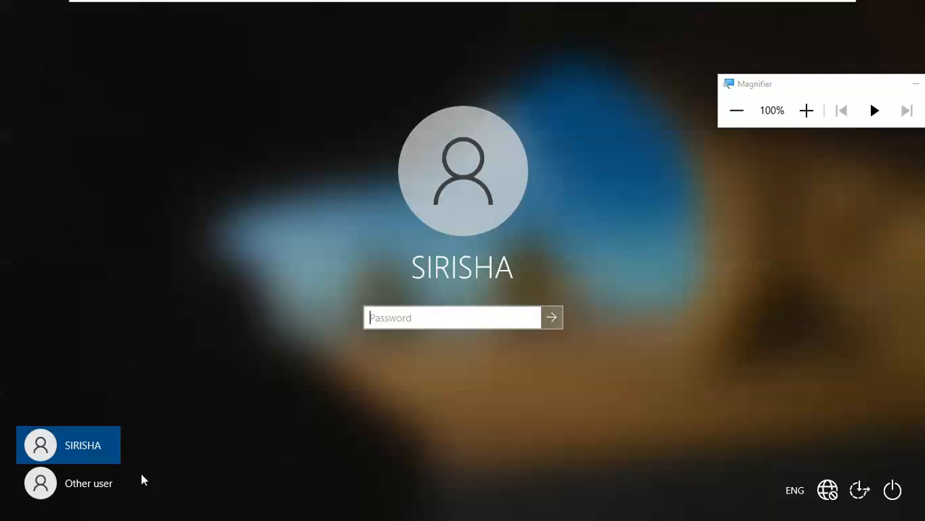
Sign in to the client again through Other user with the same user name and account password.
left_click(103, 495)
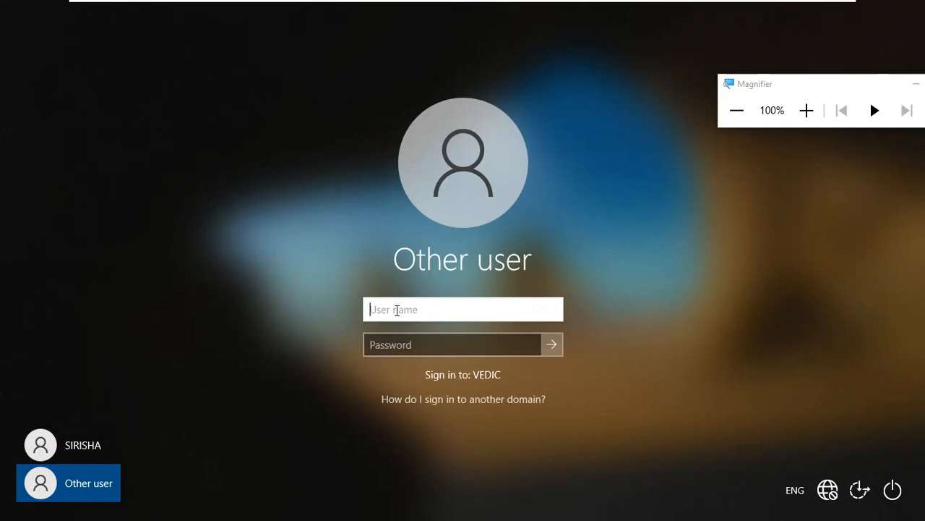
type("sirisha")
key("Tab")
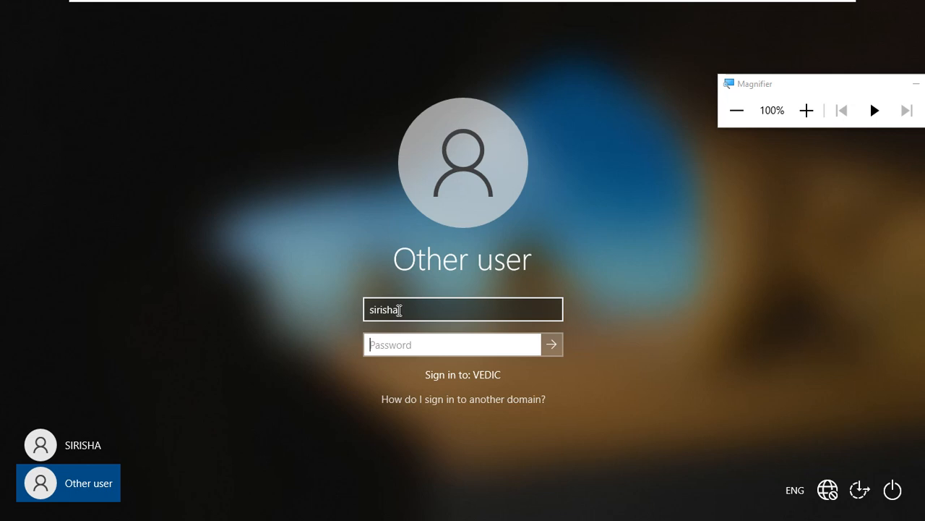
type("••••••••")
key("Return")
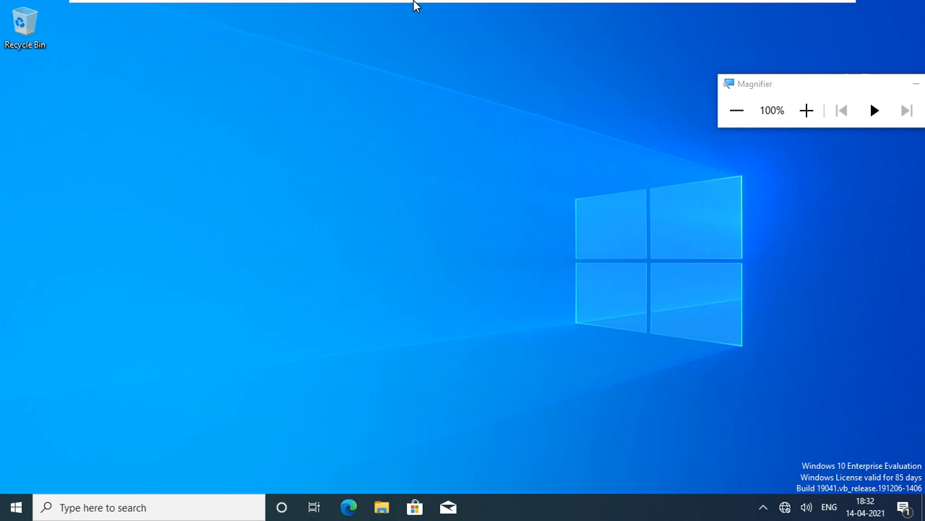
Switch to the CTS2WINS1 server and review the users and hrgroup1 in the HR unit of Active Directory Users and Computers.
mouse_move(418, 5)
left_click(631, 9)
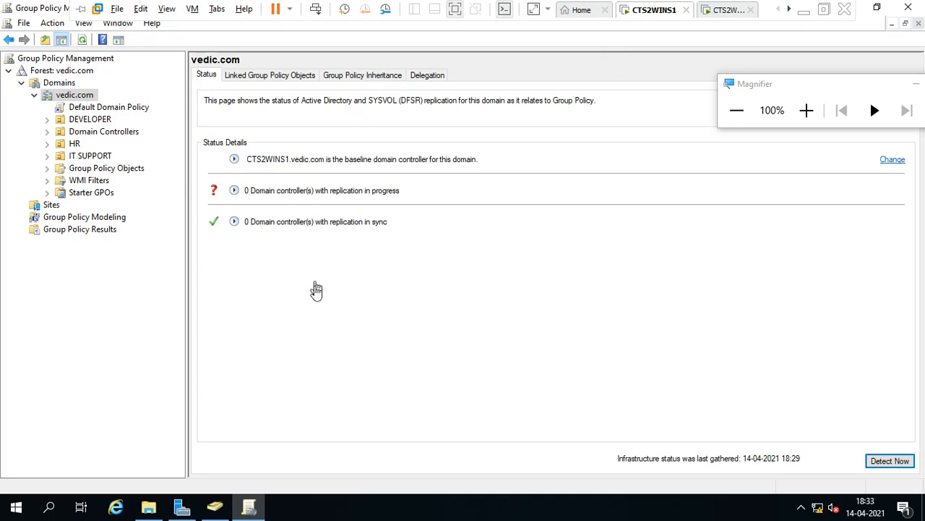
left_click(214, 506)
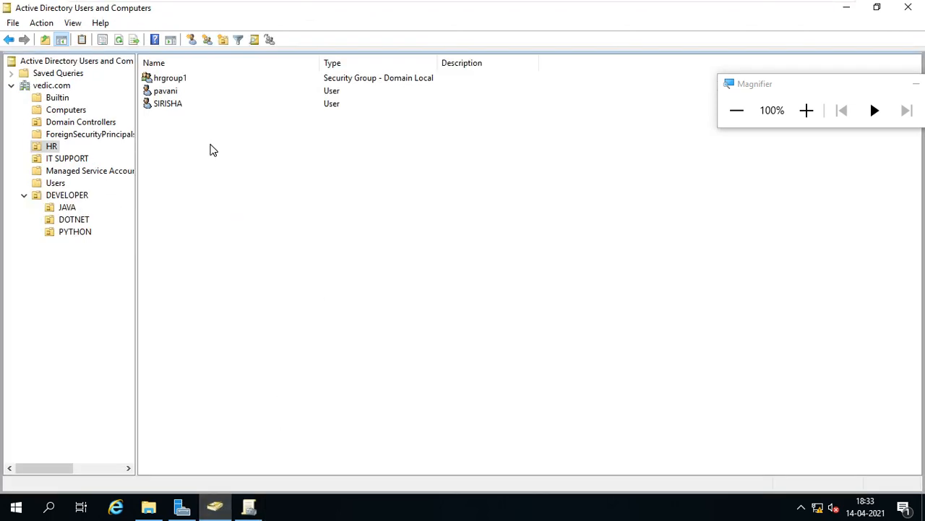
left_click(188, 97)
left_click(186, 105)
left_click(186, 94)
left_click(187, 105)
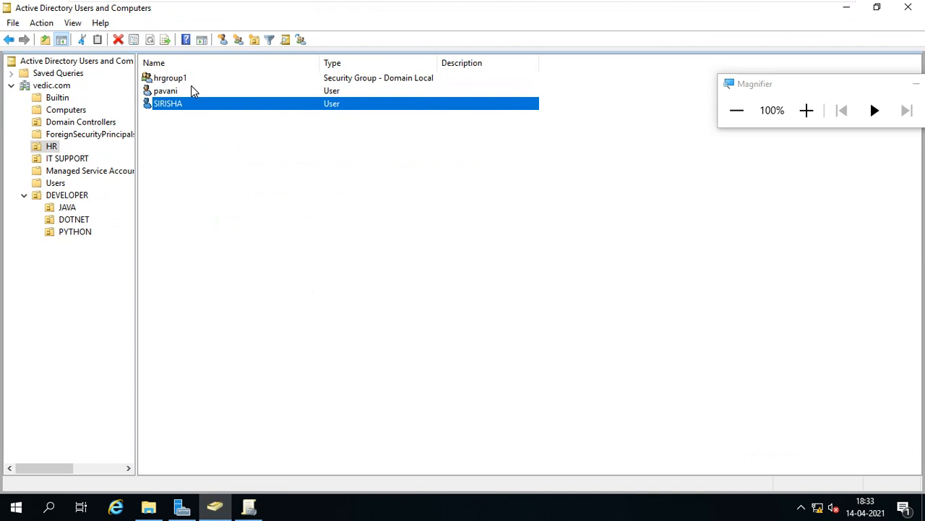
left_click(190, 80)
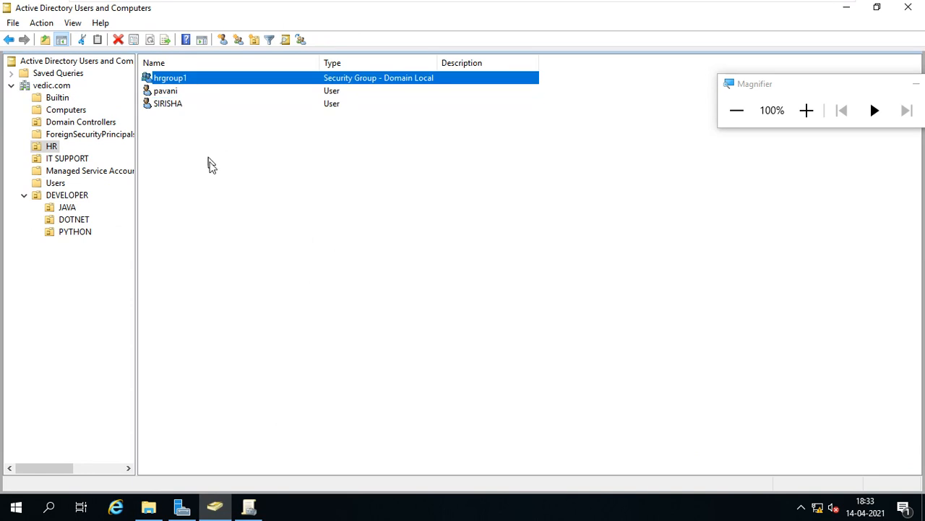
Examine the delegation entry for hrgroup1 on HR's Desktop Wallpaper policy in Group Policy Management, and minimize the console.
left_click(249, 506)
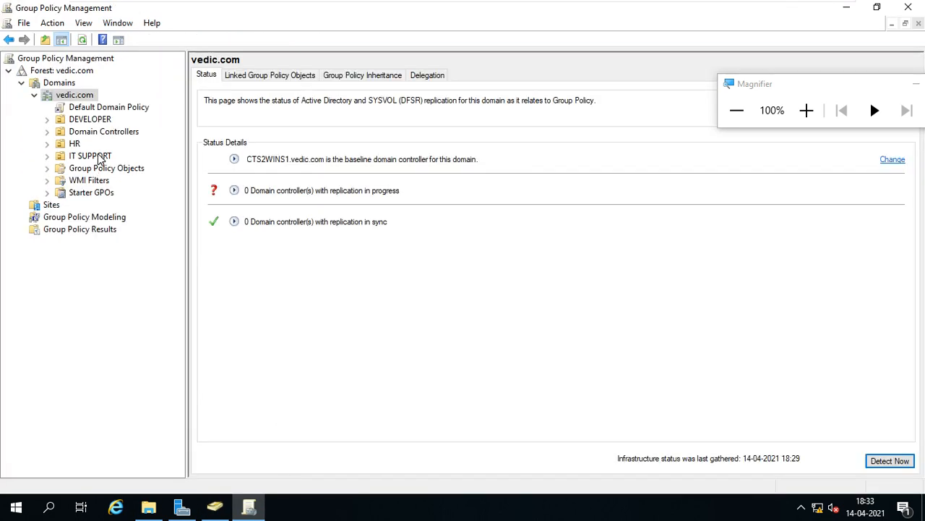
left_click(75, 144)
left_click(48, 144)
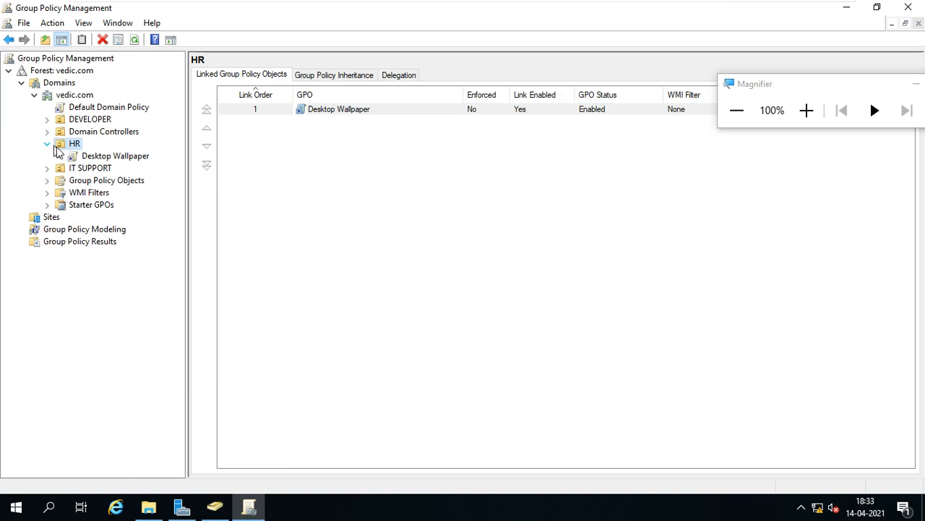
left_click(95, 156)
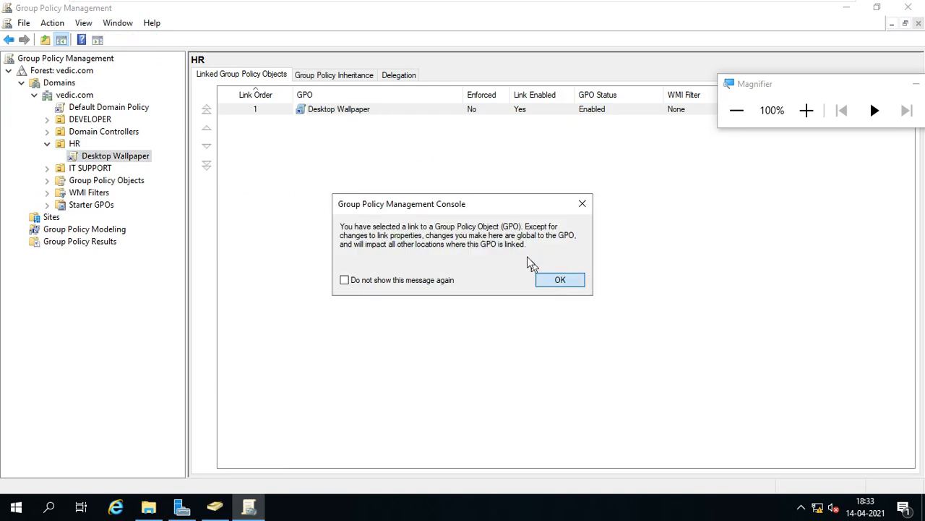
left_click(558, 280)
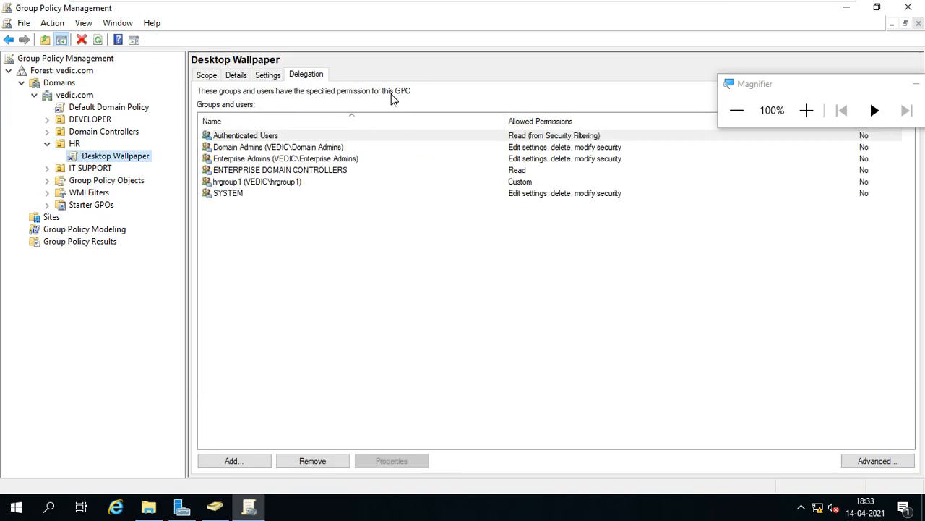
left_click(269, 183)
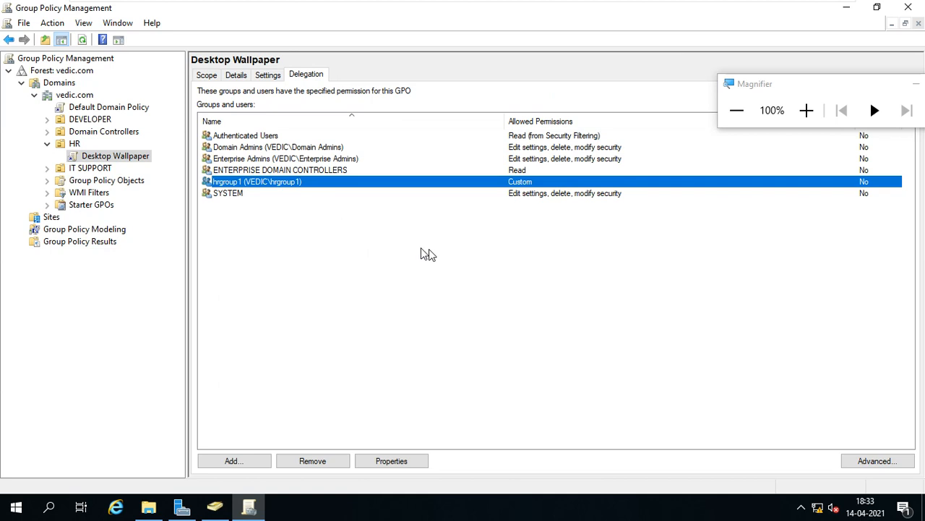
left_click(848, 11)
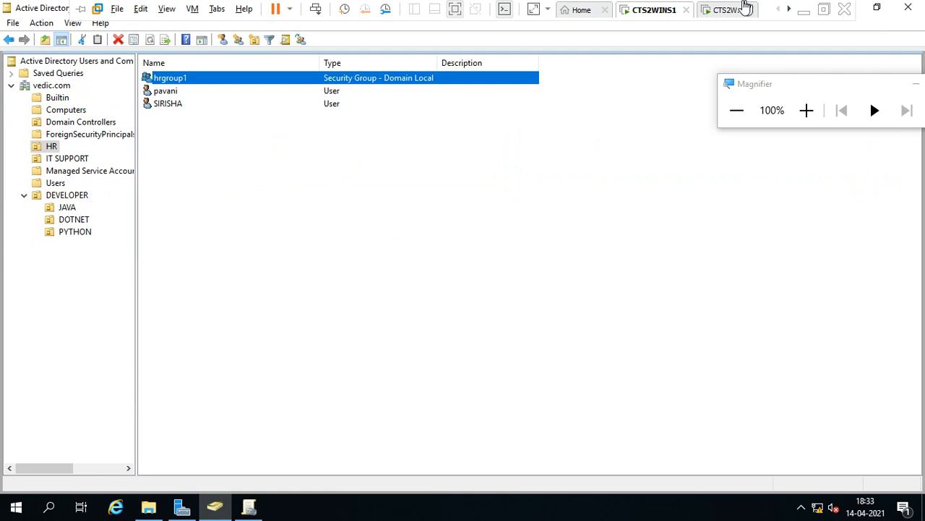
Switch to the client virtual machine and sign the current user out.
left_click(746, 9)
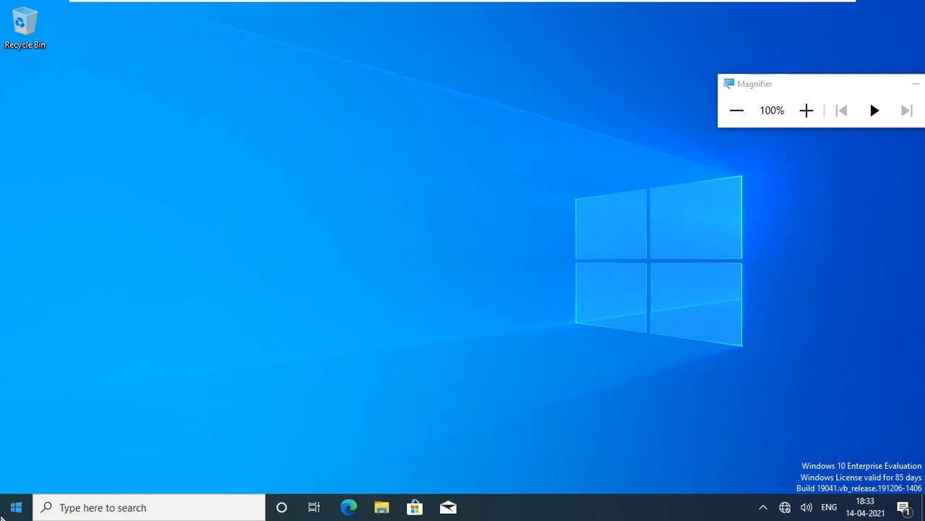
left_click(19, 511)
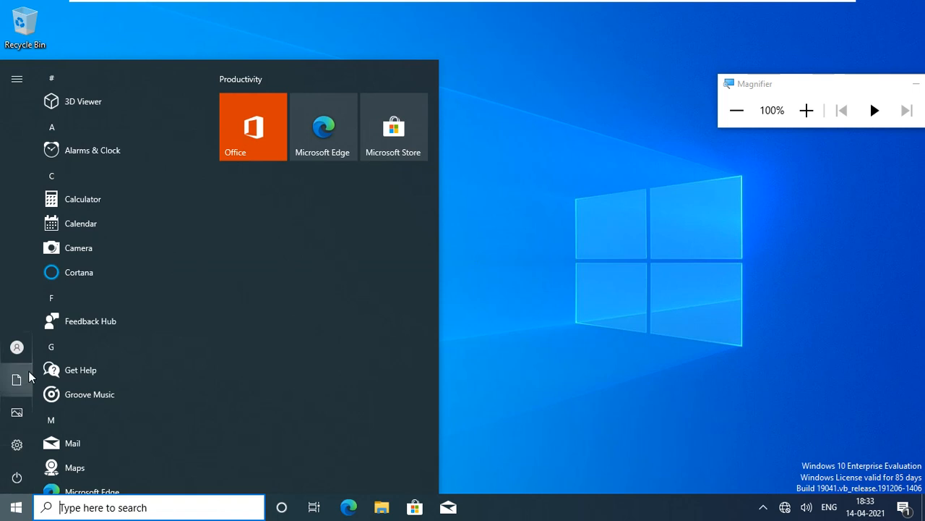
mouse_move(49, 356)
left_click(75, 347)
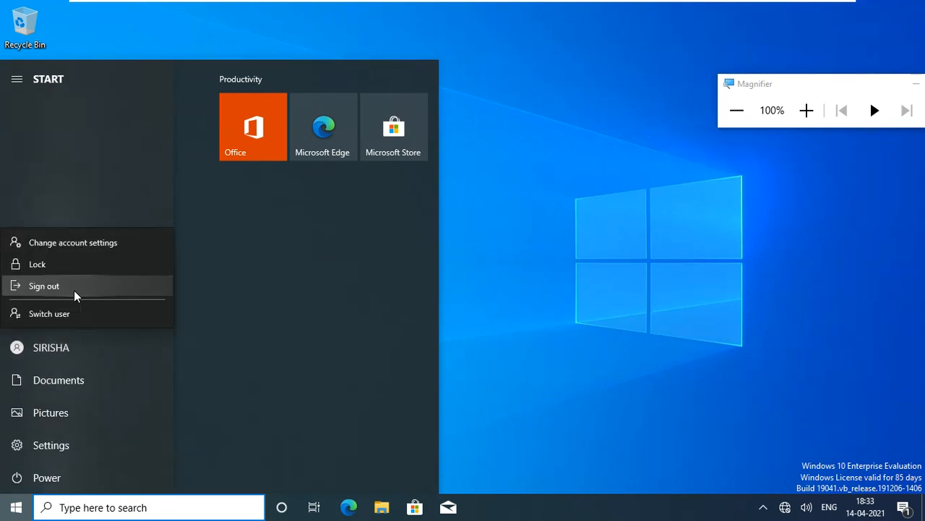
left_click(74, 290)
mouse_move(695, 8)
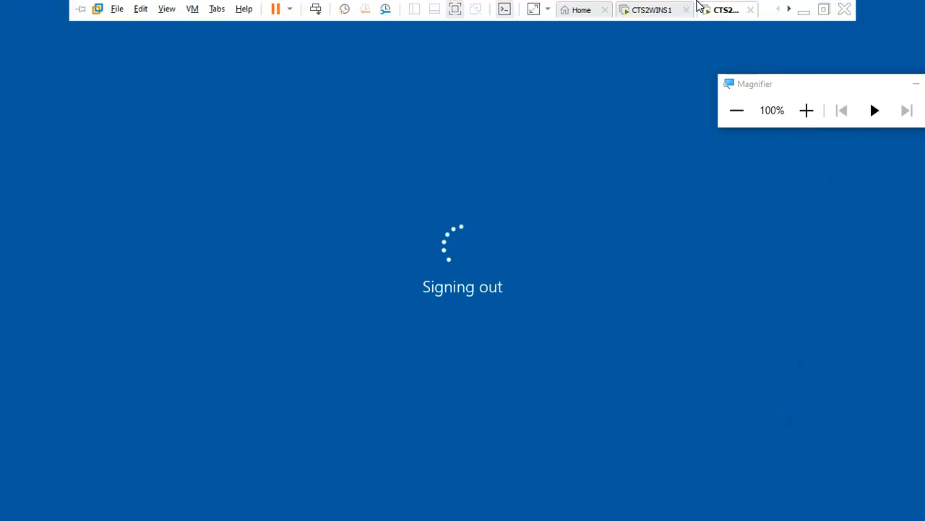
Return to the CTS2WINS1 server, leave full-screen view, and bring up the day15 14-04.txt notes in Notepad beneath the "2. desktop wallpaper" heading.
left_click(663, 9)
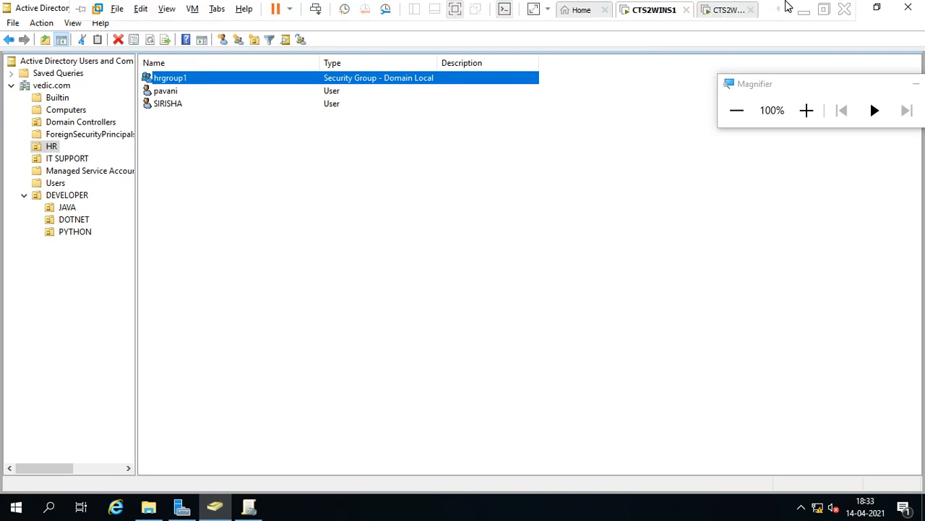
left_click(823, 6)
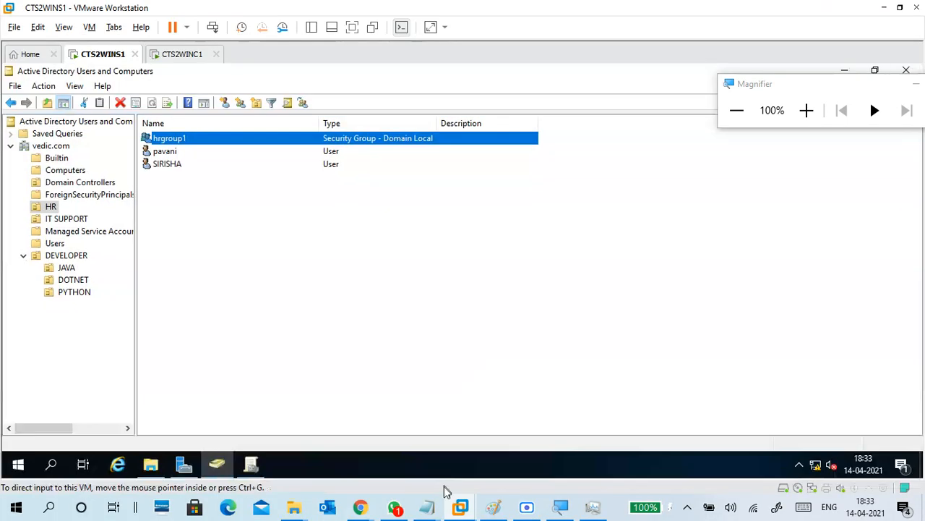
mouse_move(428, 506)
left_click(462, 435)
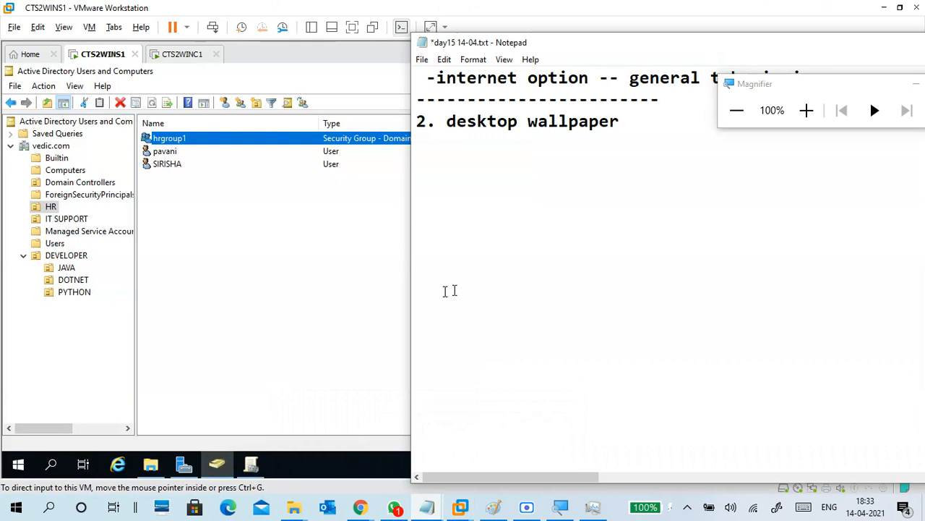
left_click(509, 148)
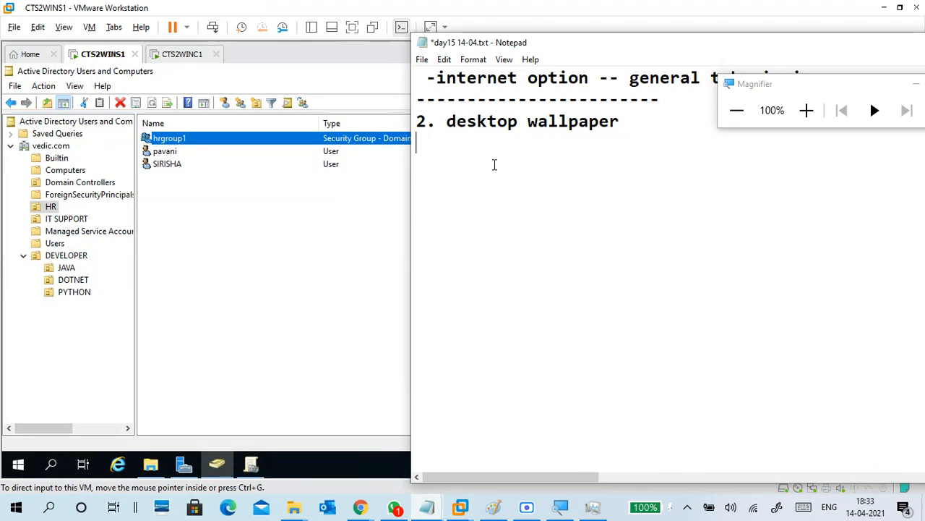
left_click(500, 176)
left_click(496, 161)
Copy the first section's lines from "Server:" through "-rt new" and paste them under the "2. desktop wallpaper" heading.
scroll(527, 212, "up", 9)
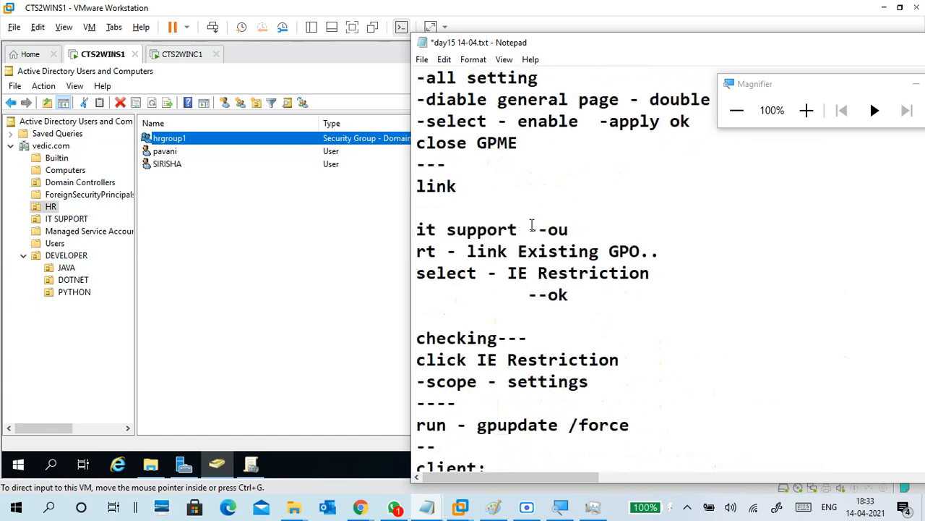
scroll(531, 225, "up", 7)
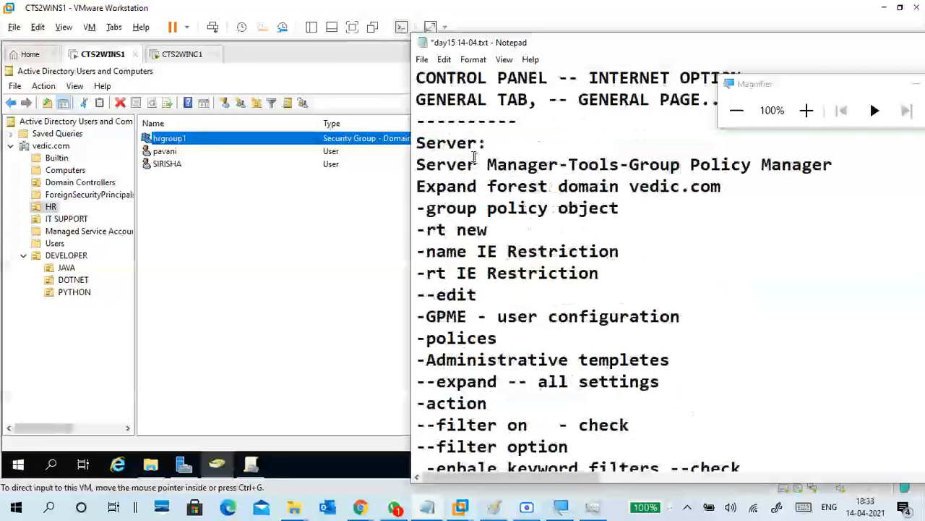
left_click_drag(417, 143, 557, 229)
key("ctrl+c")
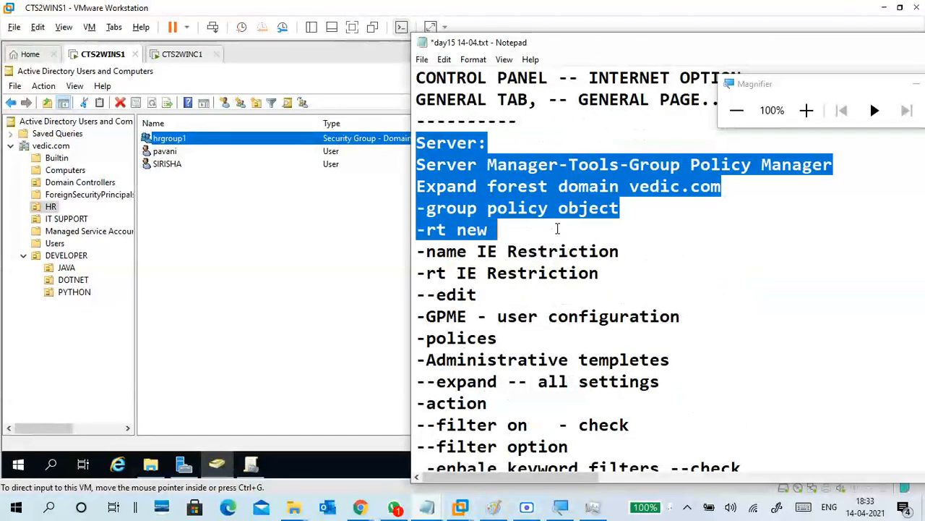
scroll(563, 362, "down", 15)
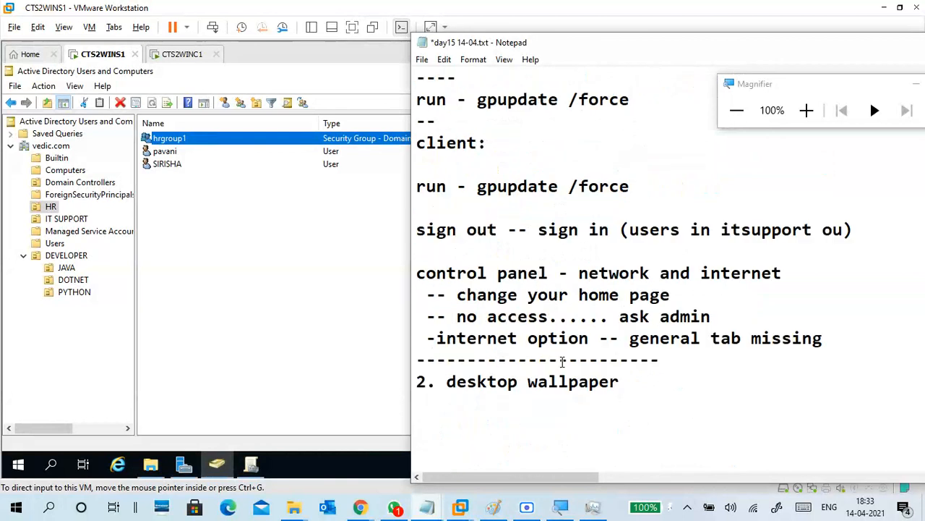
scroll(560, 357, "down", 4)
left_click(448, 145)
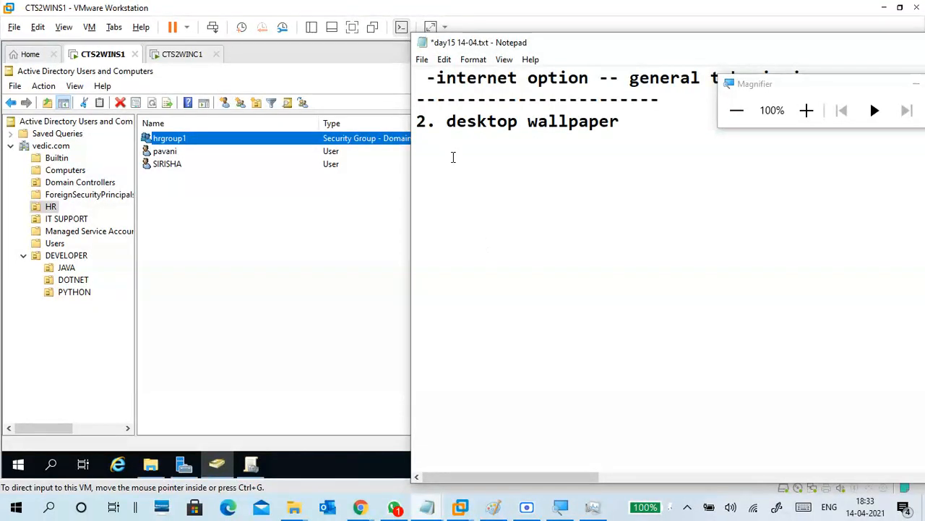
key("ctrl+v")
key("Return")
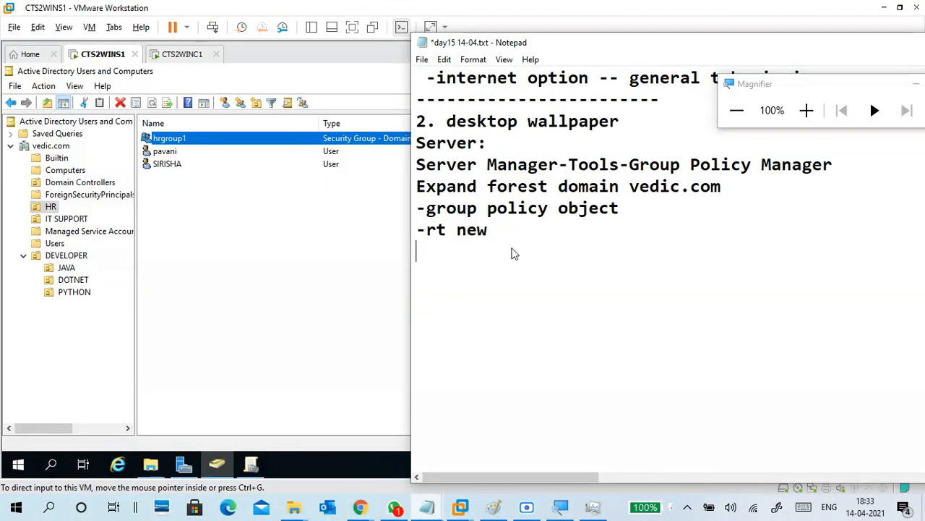
Add the line "-name desktop wallpaper" below "-rt new" in the wallpaper notes.
type("-")
key("BackSpace")
type("-na")
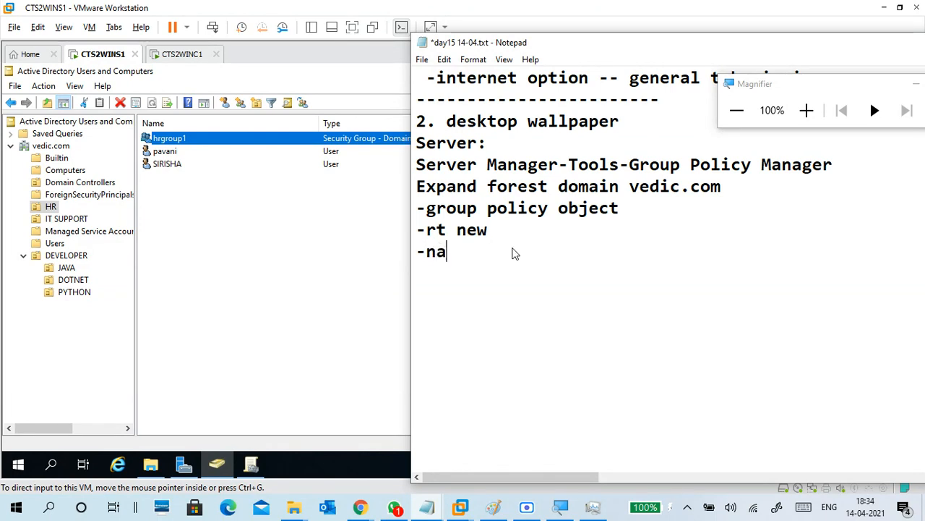
type("me dek")
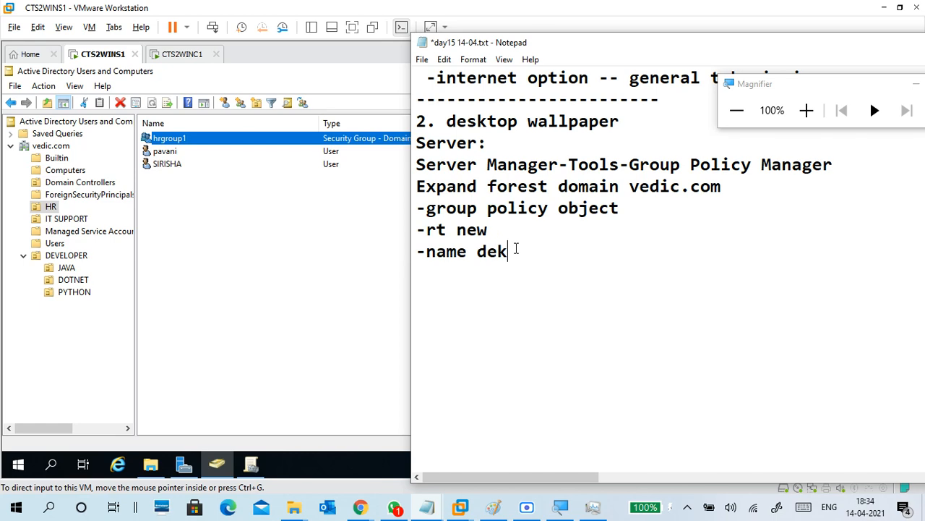
key("BackSpace")
type("sktop ")
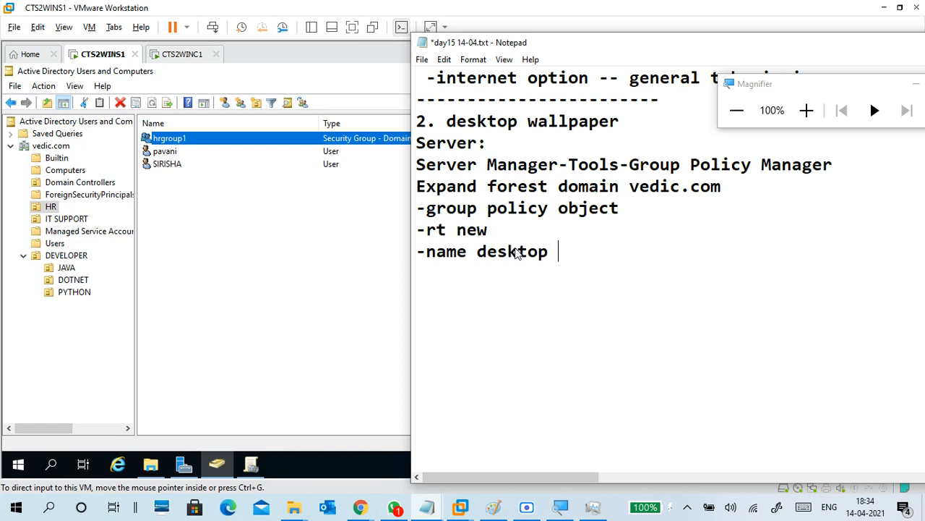
type("wallpa")
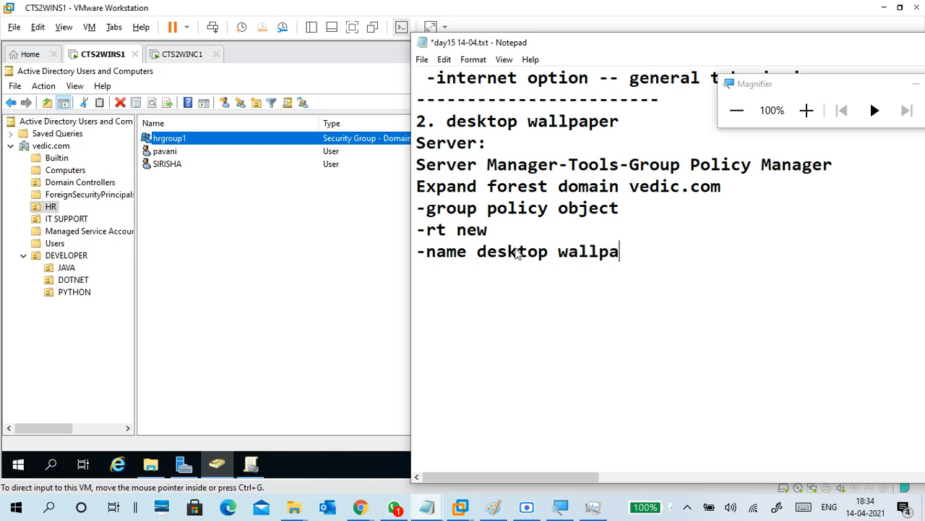
type("per")
Add the line "-rt desktop wallpaper" and append "-ok" to the name line above it.
key("Return")
type("-rt des")
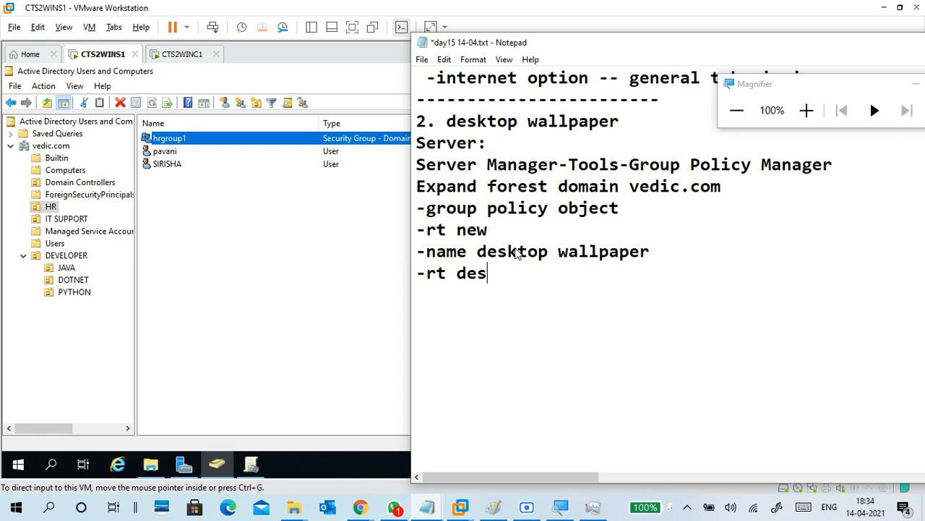
type("ktop wal")
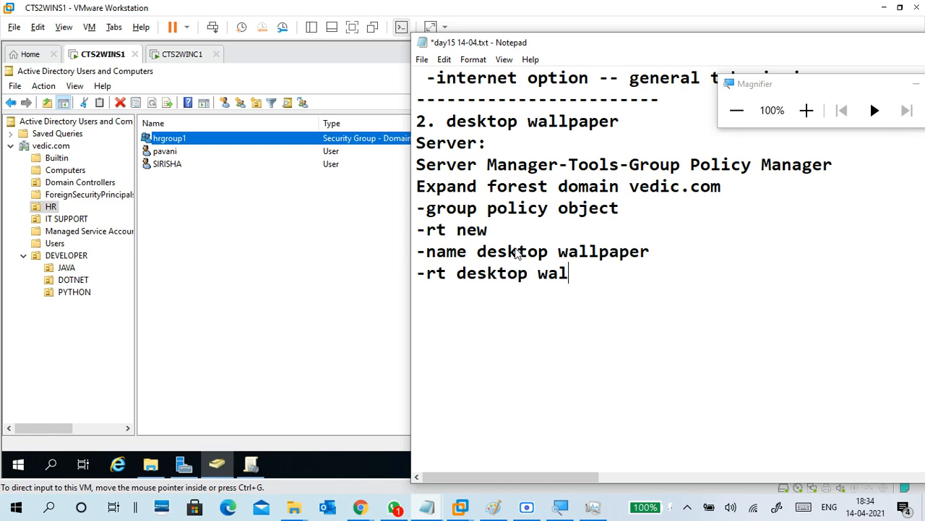
type("lpaper  -ok")
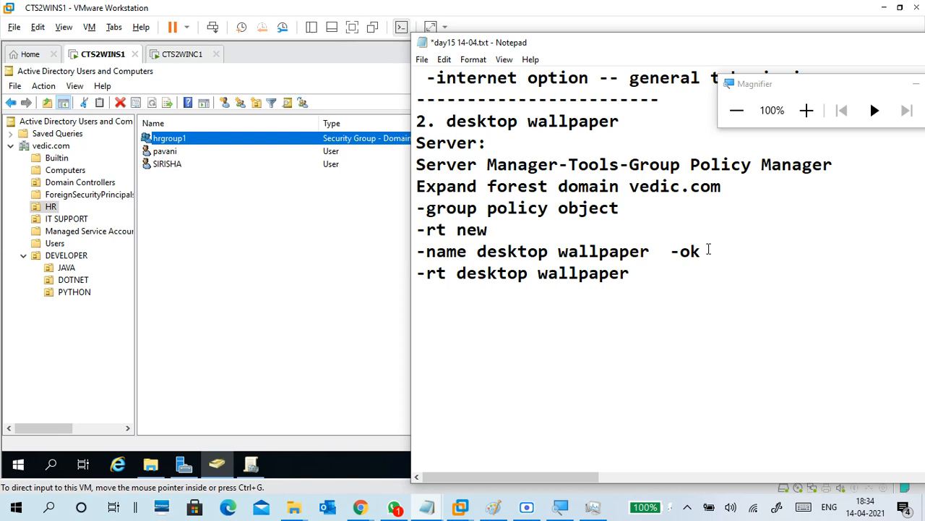
Add the lines "-edit" and "-GPME" below "-rt desktop wallpaper".
left_click(623, 297)
type("-edit")
type("gp")
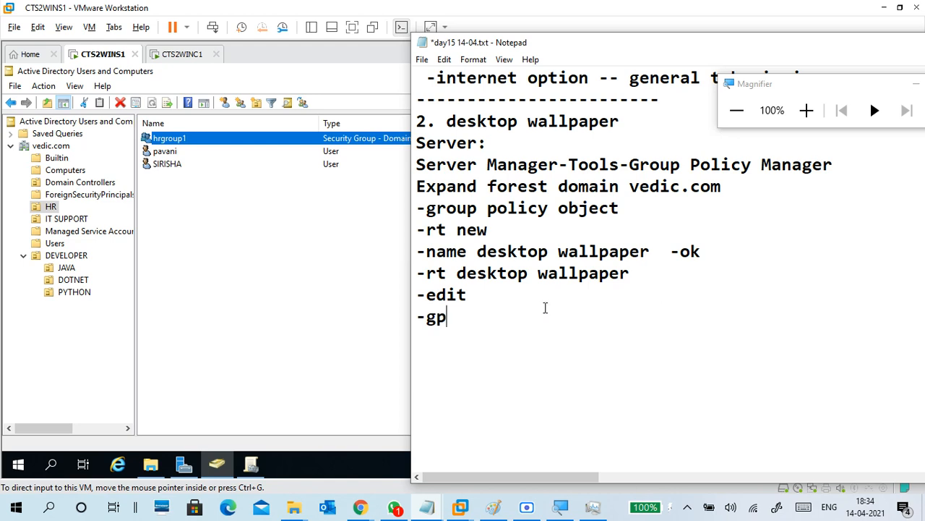
type("me")
key("BackSpace")
key("BackSpace")
key("BackSpace")
key("BackSpace")
type("GM")
key("BackSpace")
type("PME")
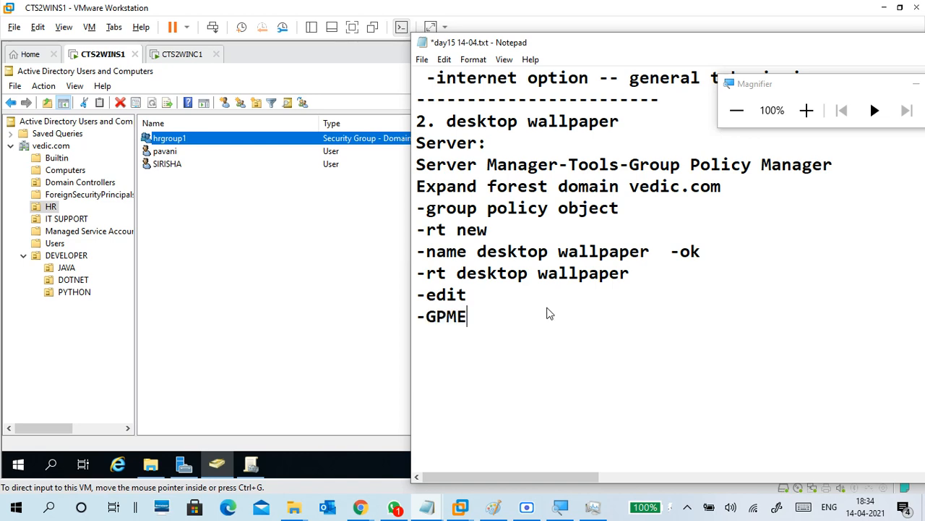
Extend the GPME line so that it reads "-GPME- user configuration".
key("BackSpace")
type("--")
key("Return")
key("BackSpace")
key("BackSpace")
key("BackSpace")
type("- user configuration")
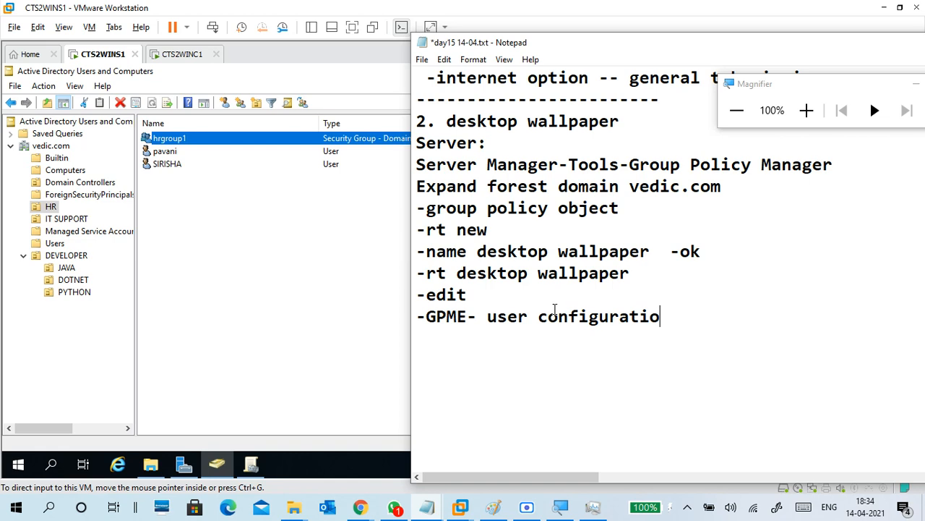
Add the lines "-polices" and "-administrative templetes" below the user configuration line.
key("Return")
type("-")
type("polic")
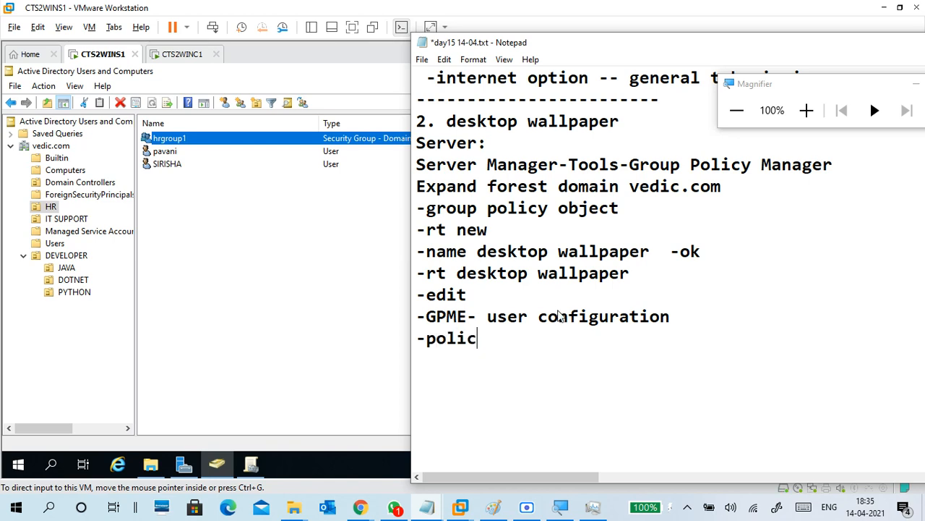
type("es")
key("BackSpace")
type("s")
key("Return")
type("-admini")
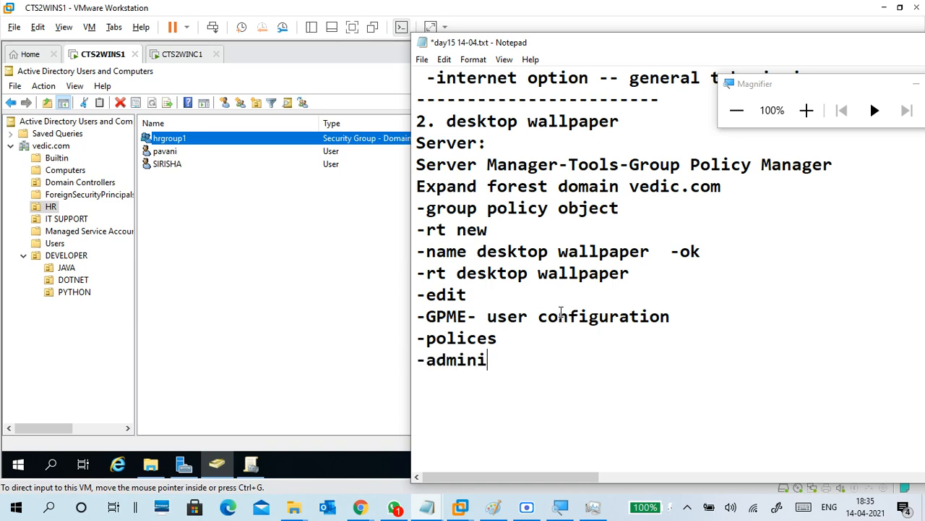
type("strat")
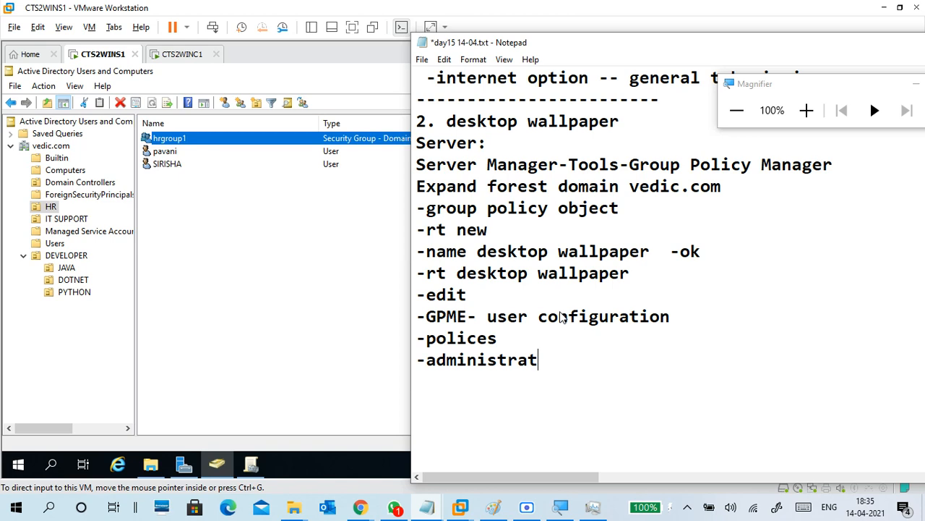
type("ive templetes ")
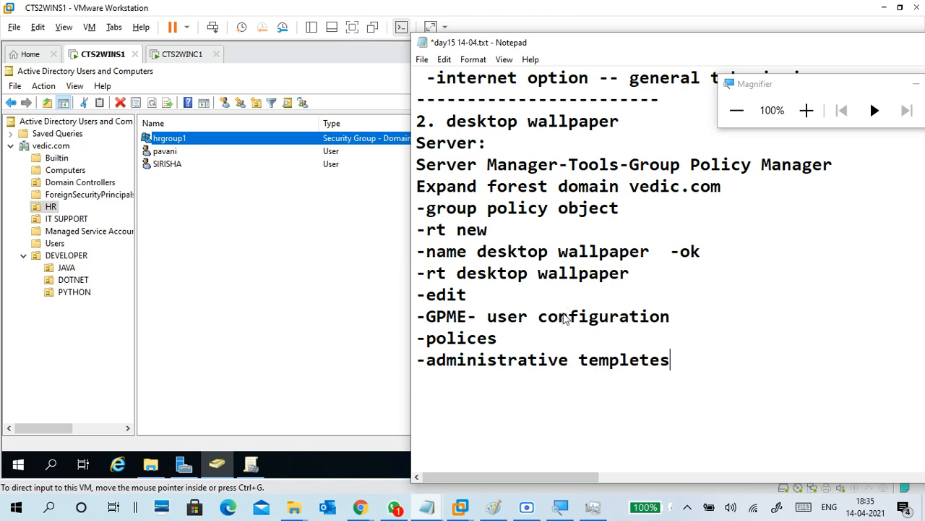
Add the lines "-all setting" and "-filter on" below the administrative templetes line.
type("-all se")
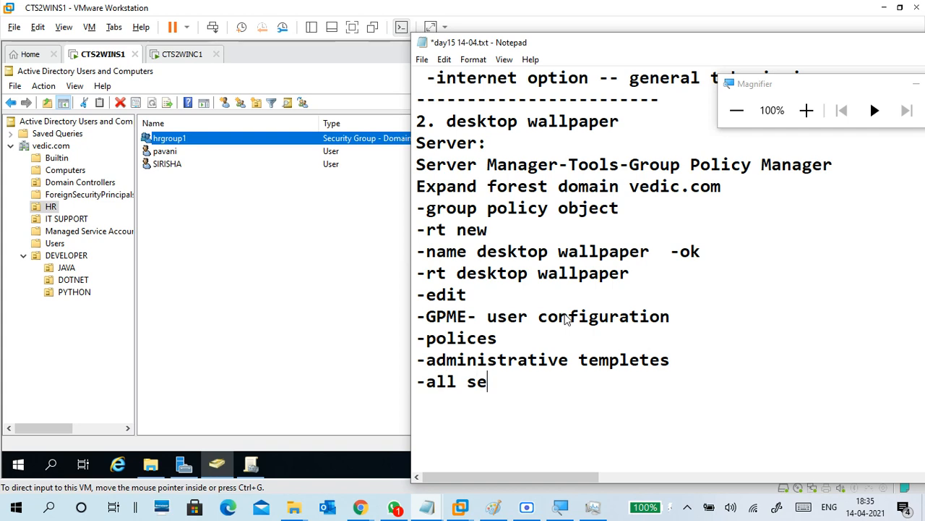
type("tting")
key("Return")
type("-")
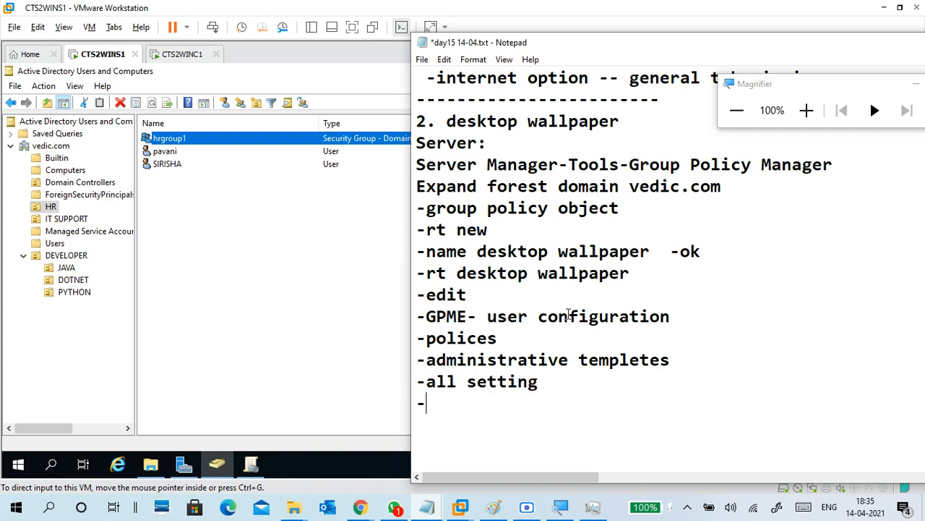
type("filter on")
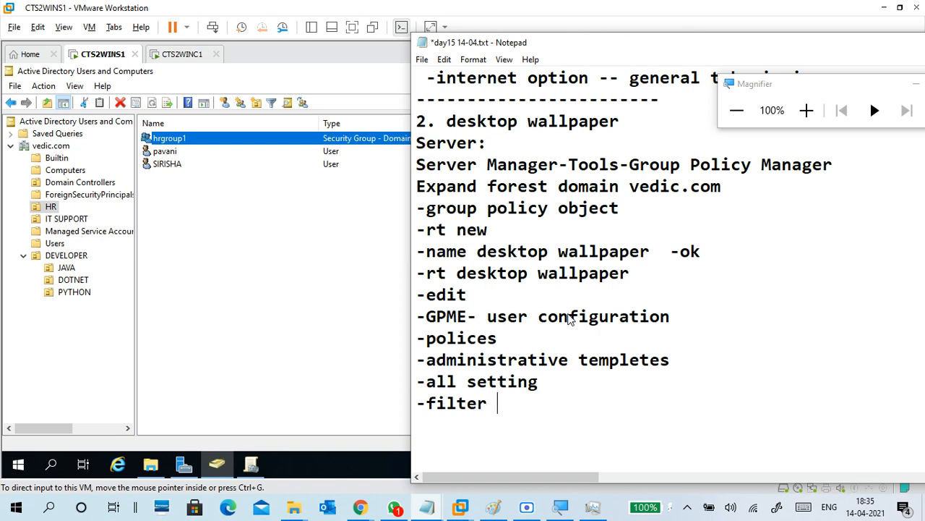
key("BackSpace")
type("on")
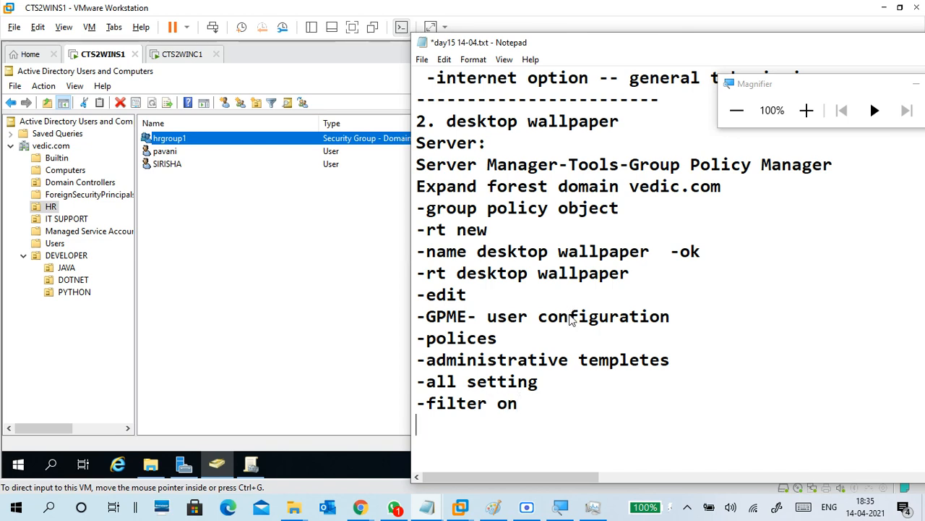
Add the line "-filter option" below "-filter on" in the desktop wallpaper notes.
key("Return")
type("0")
key("BackSpace")
type("-f")
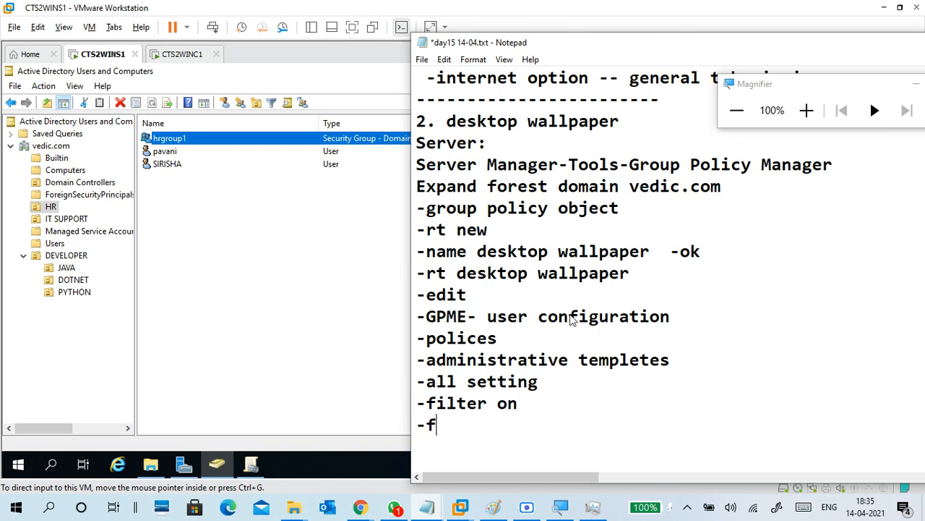
type("ilter option")
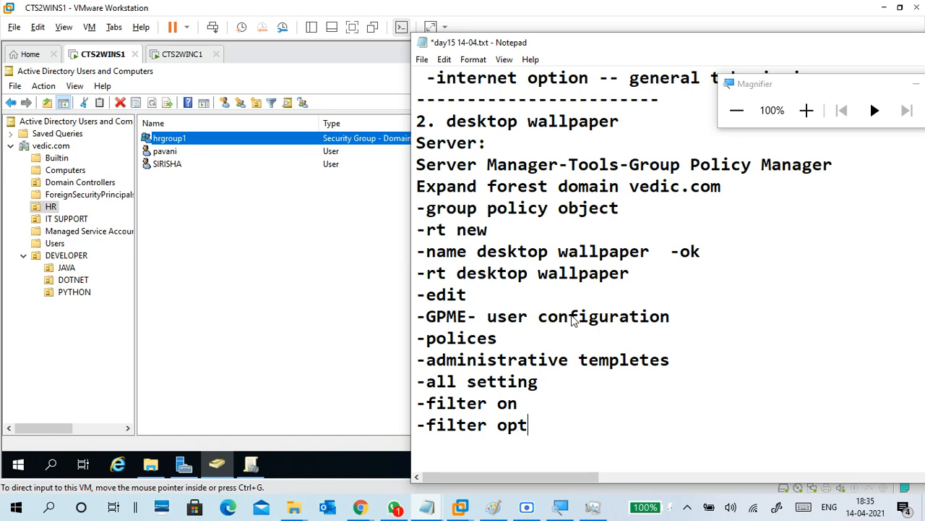
Add the line "--enable keywork filtering" below "-filter option".
key("Return")
type("--")
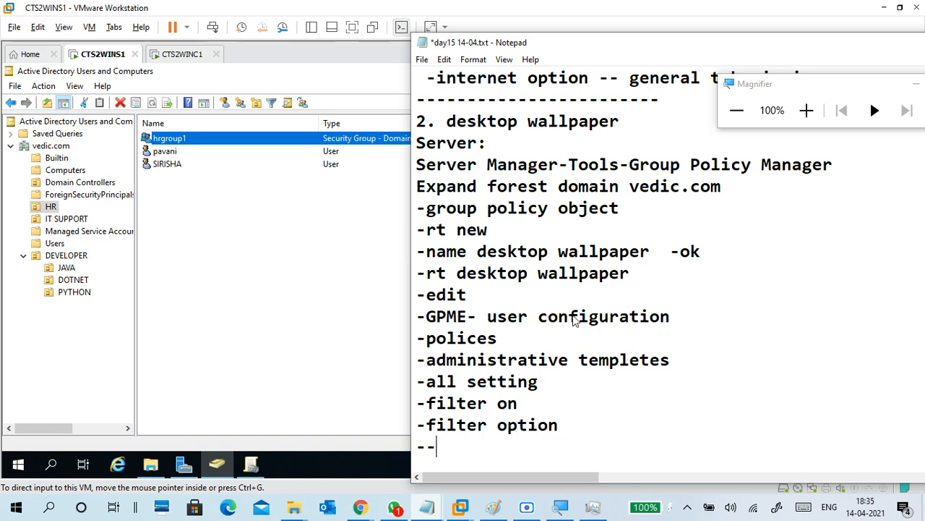
scroll(578, 318, "down", 3)
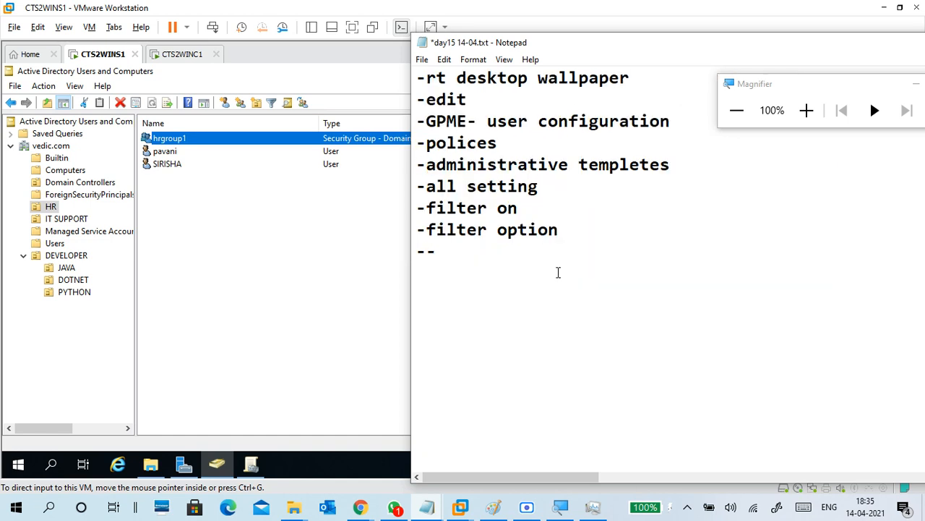
type("enable k")
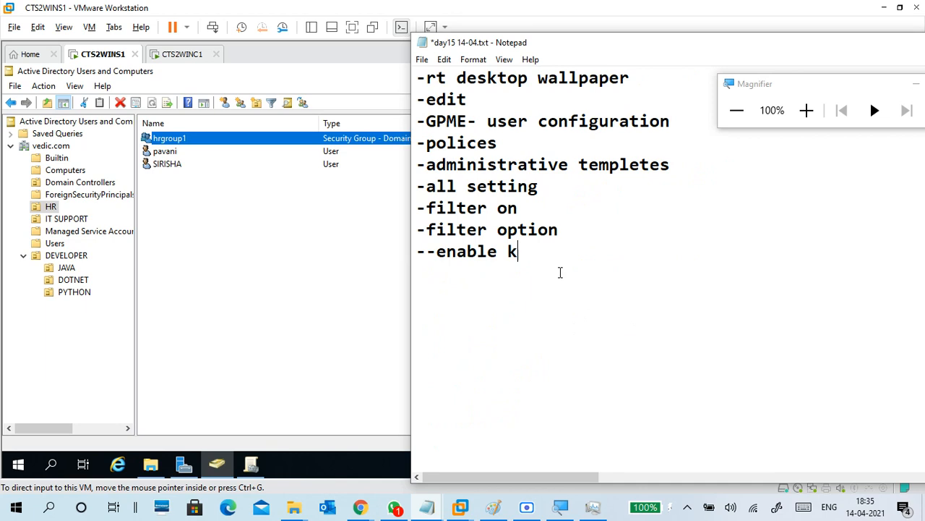
type("eywo")
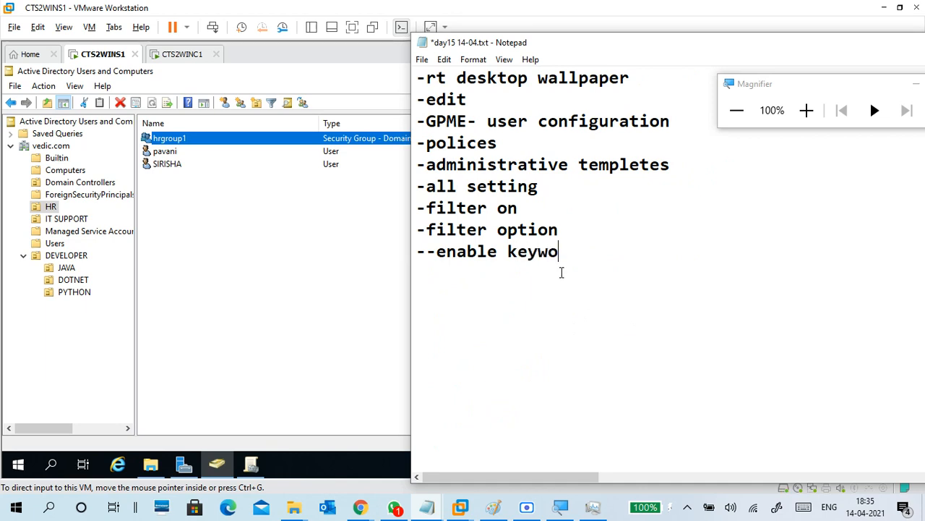
type("rk filt")
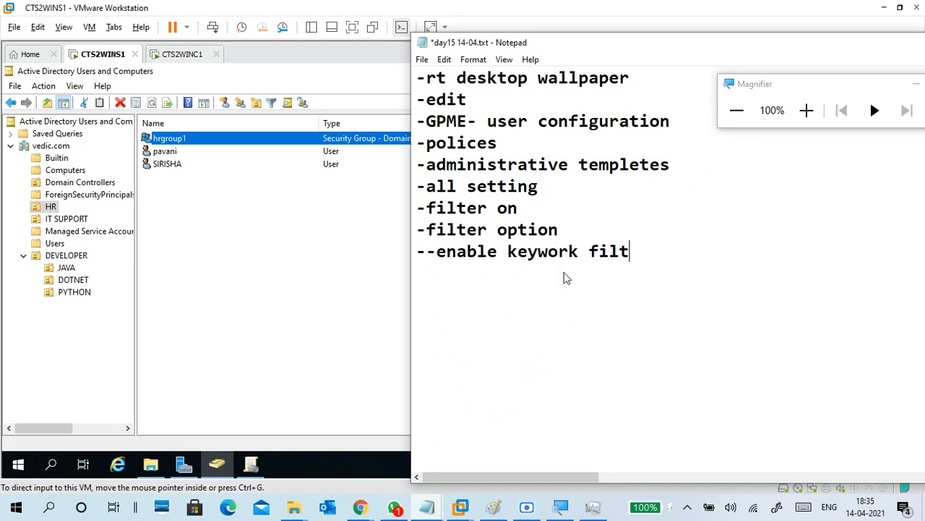
type("erinh")
key("BackSpace")
type("g")
Add an indented line "-- desktop wallpaper --any to exact" below the keyword filtering line.
key("Return")
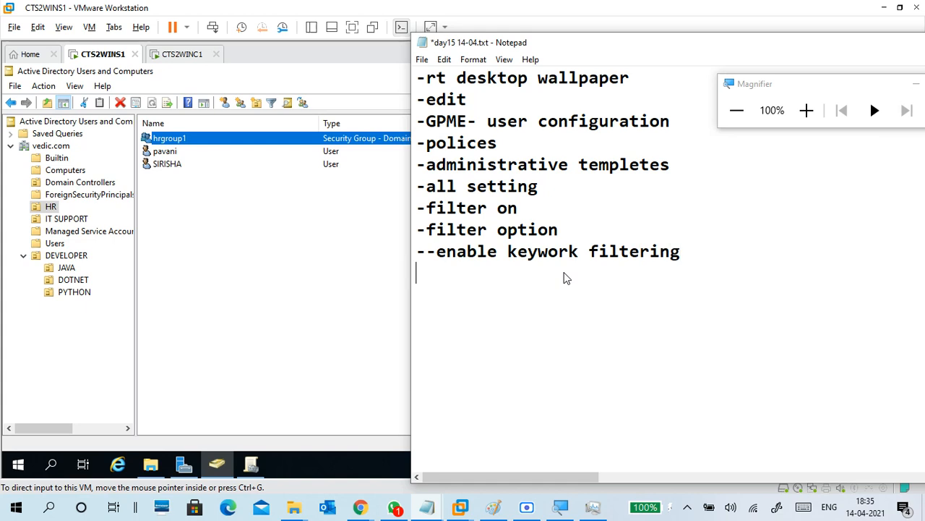
type("-- deks")
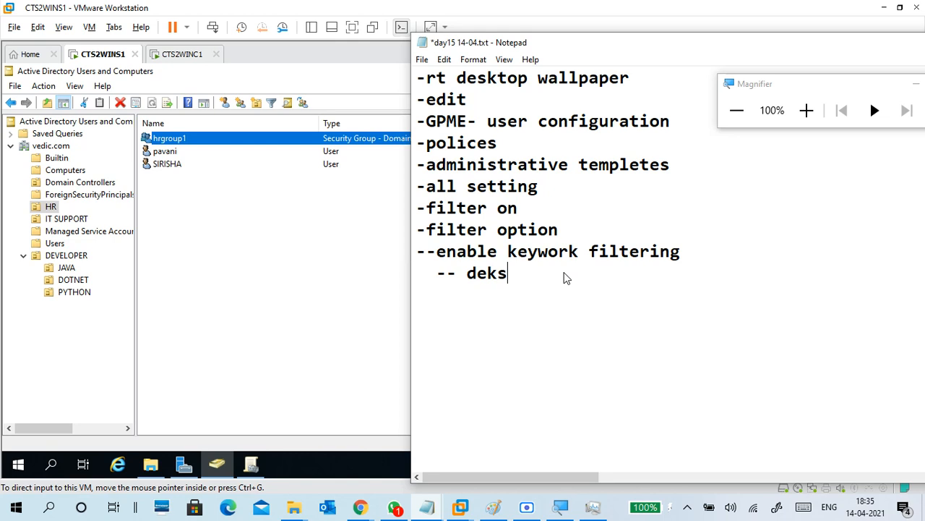
key("BackSpace")
key("BackSpace")
type("sktop ")
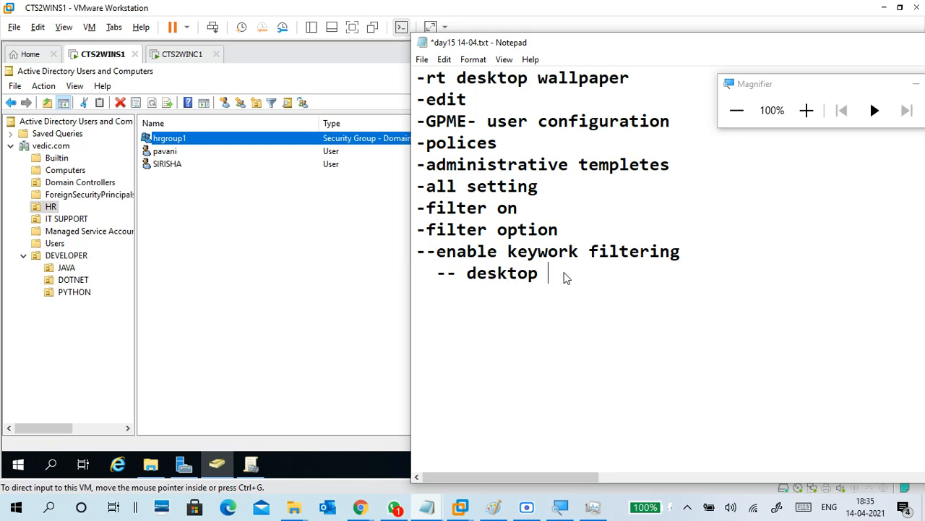
type("wallpap")
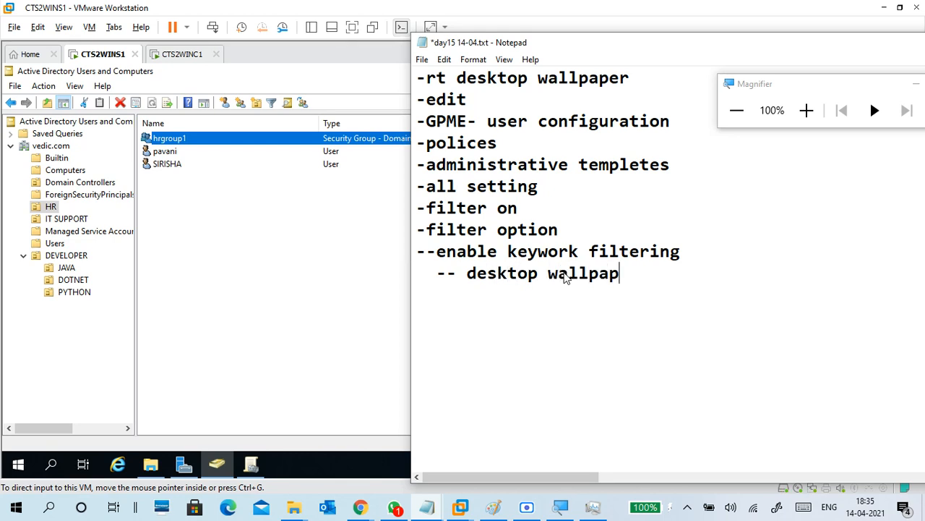
type("er --any exac")
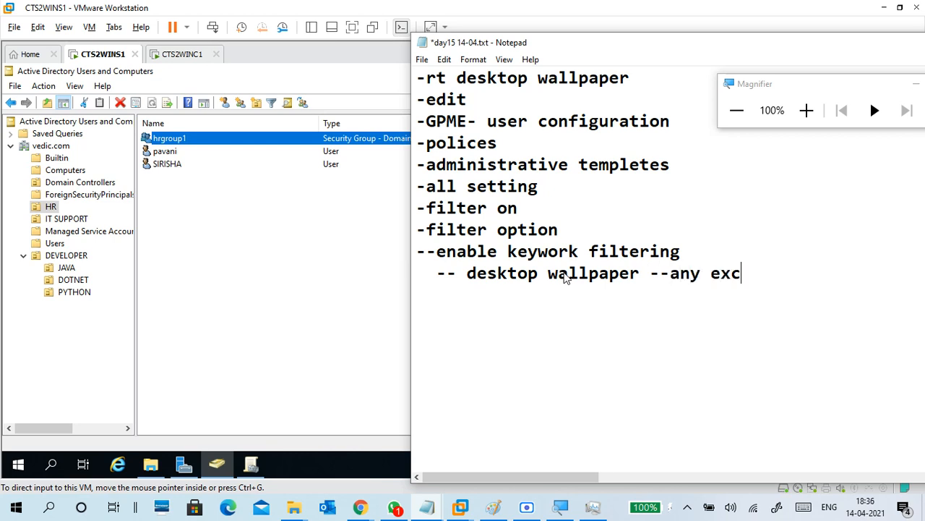
key("BackSpace")
type("act")
left_click(712, 278)
type("to")
Add the lines "--ok" and "-all setting -- desktop all paper" at the end of the notes.
left_click(621, 295)
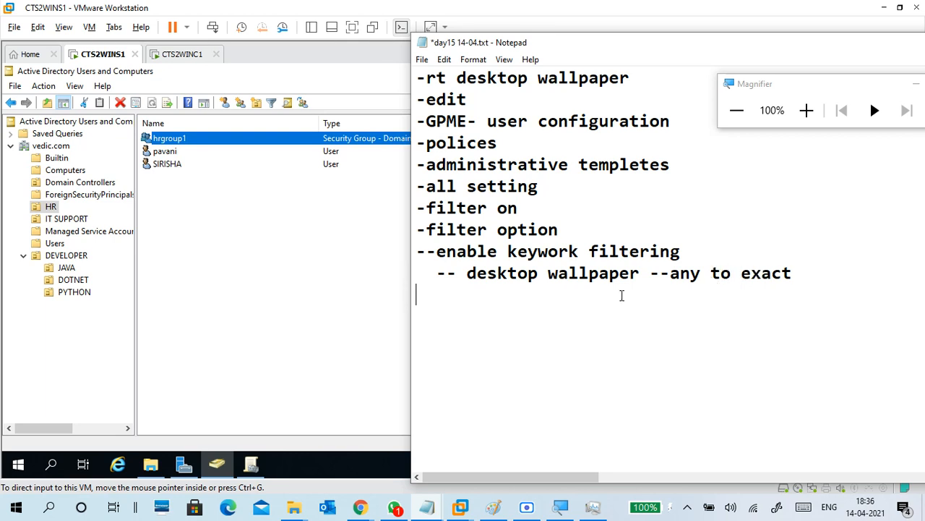
type("--ok")
key("Return")
type("-all setti")
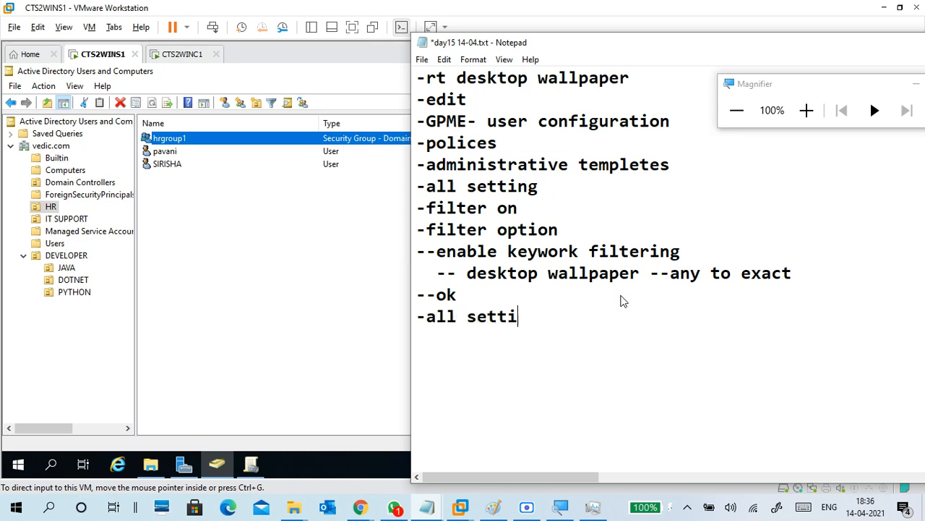
type("ng -- deskto")
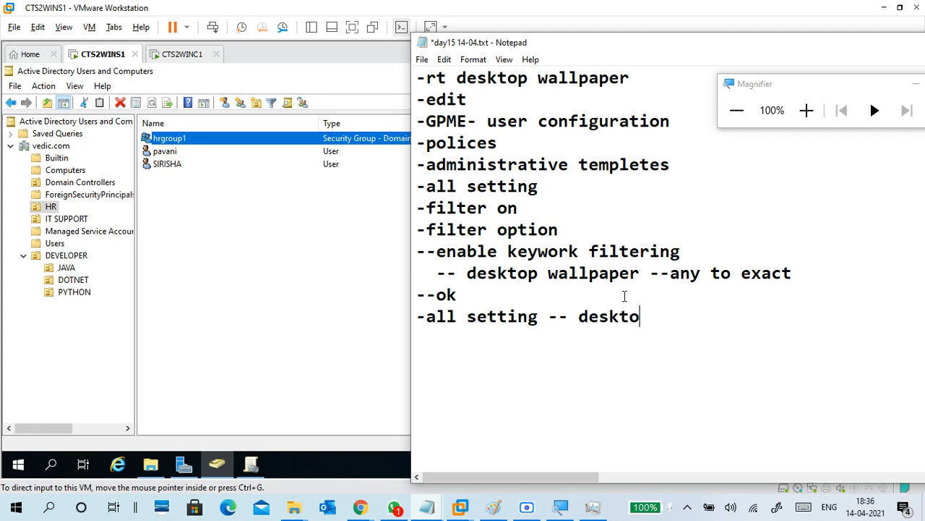
type("p all paper")
key("Return")
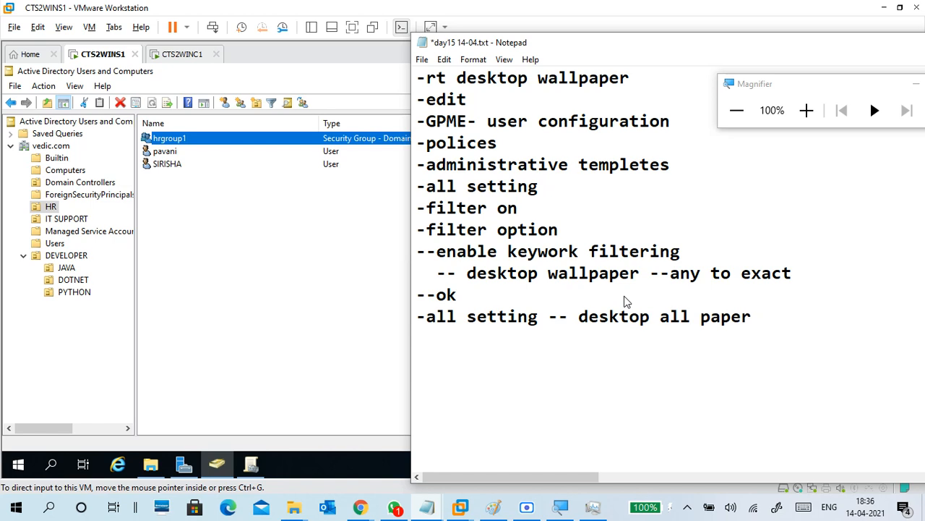
type("cre")
key("BackSpace")
key("BackSpace")
key("BackSpace")
Insert the line "creat a picture" between the heading "2. desktop wallpaper" and "Server:", leaving a blank line above "Server:".
scroll(540, 238, "up", 3)
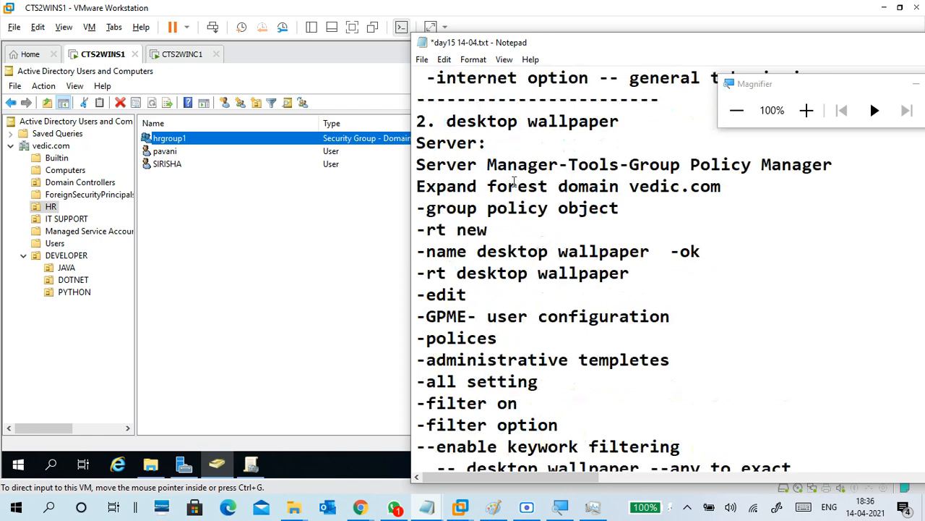
key("Return")
key("Return")
key("Up")
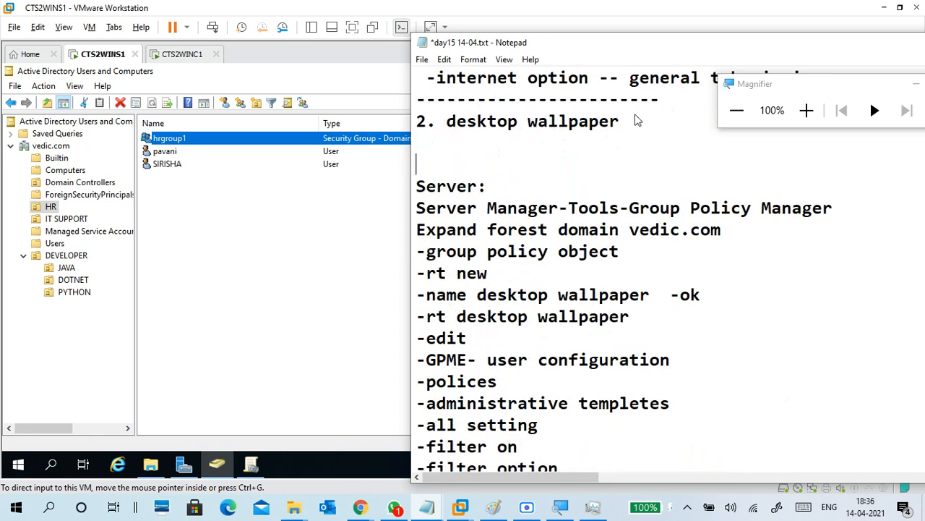
type("crea")
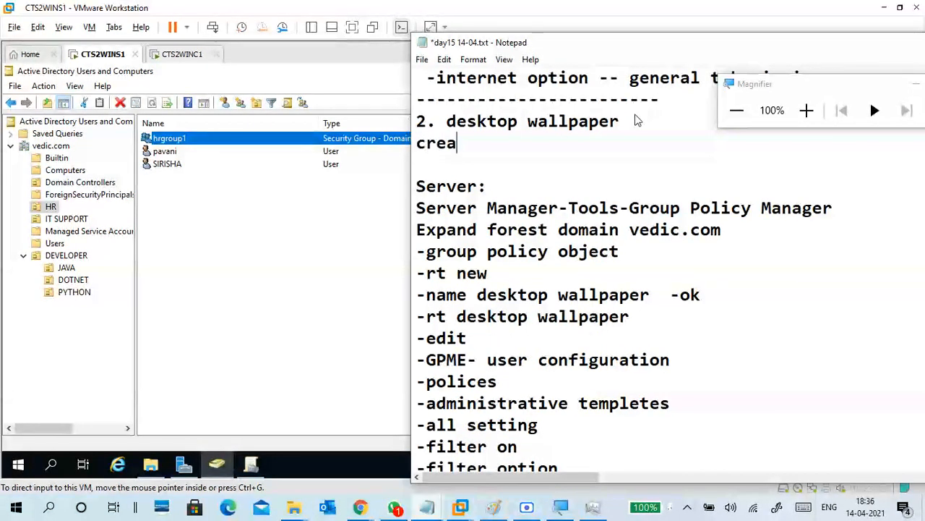
type("t a picture")
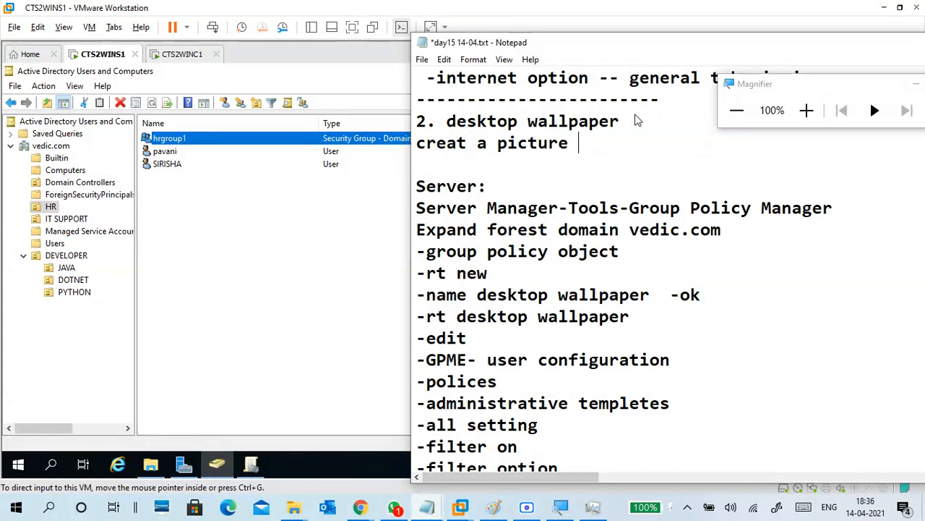
Extend the picture line so that it reads "creat a picture, name picture".
type(" /")
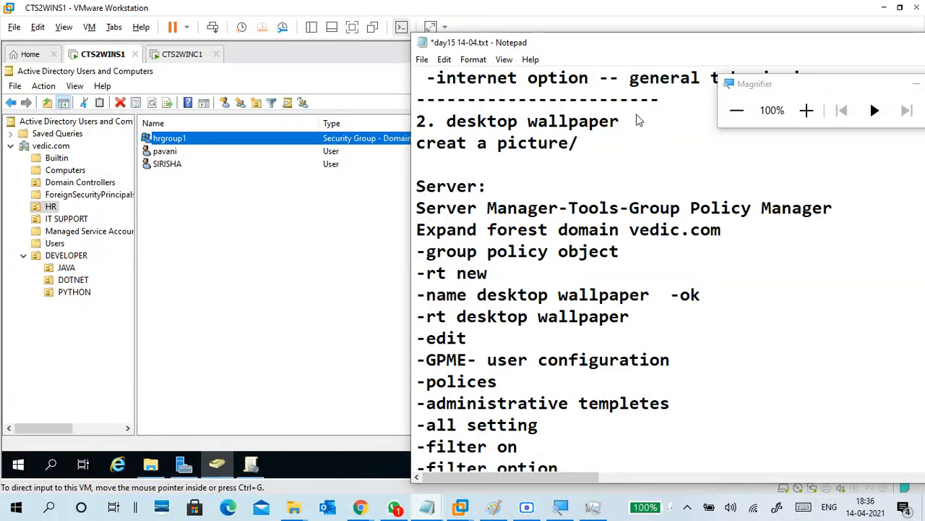
key("BackSpace")
key("BackSpace")
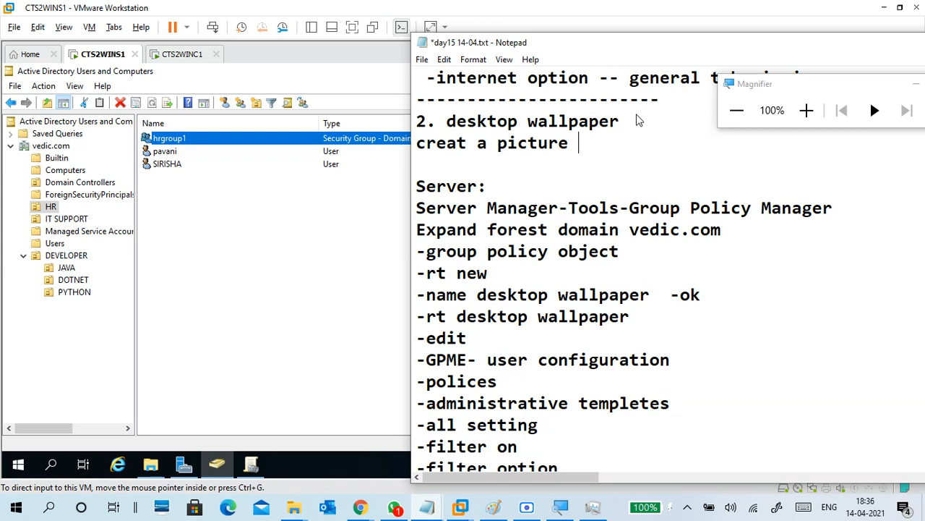
type("anme")
key("BackSpace")
key("BackSpace")
key("BackSpace")
key("BackSpace")
key("BackSpace")
type(", anem")
key("BackSpace")
key("BackSpace")
key("BackSpace")
key("BackSpace")
type("me picture")
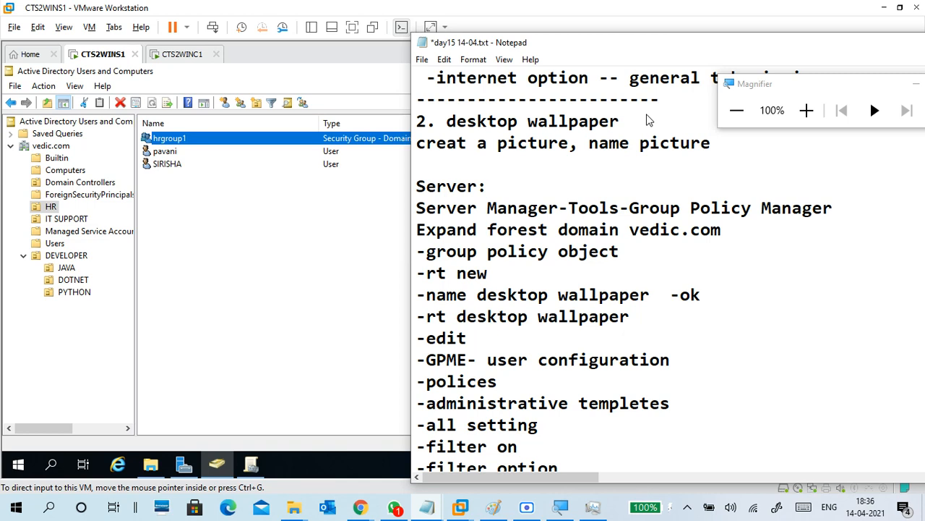
Add the lines "create folder, share," and "copy picture in folder" below the picture line.
key("Return")
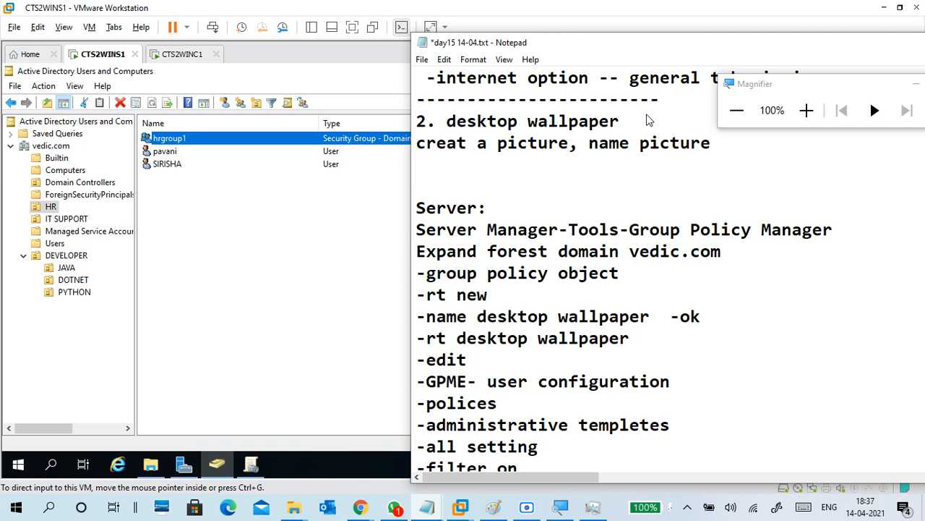
type("create ")
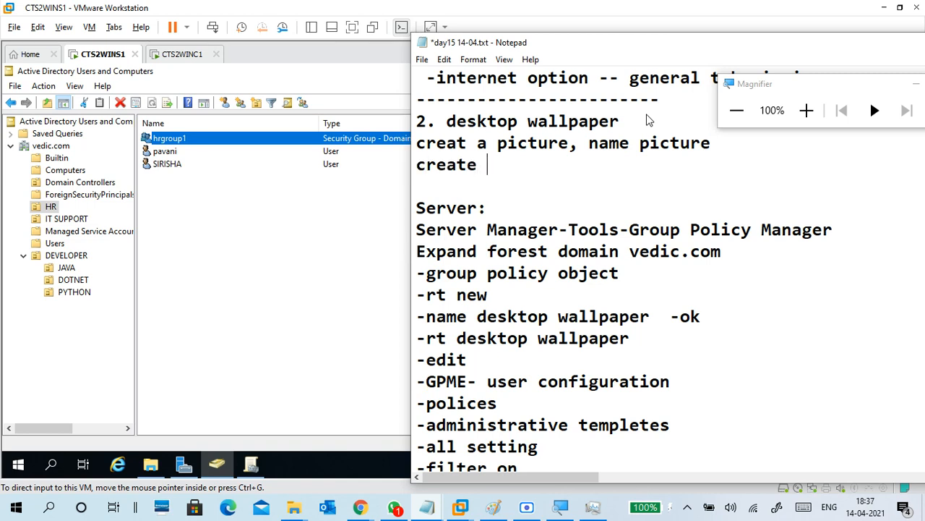
type("folder")
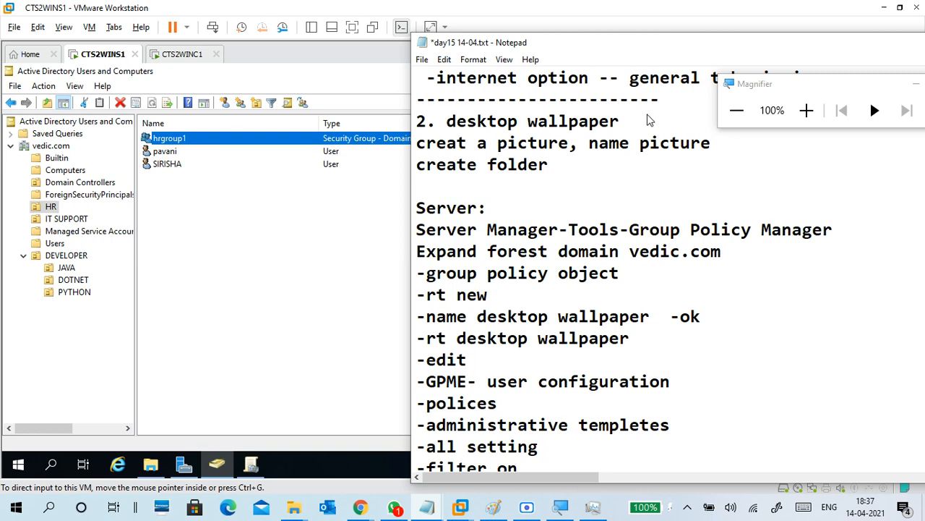
type(", share,")
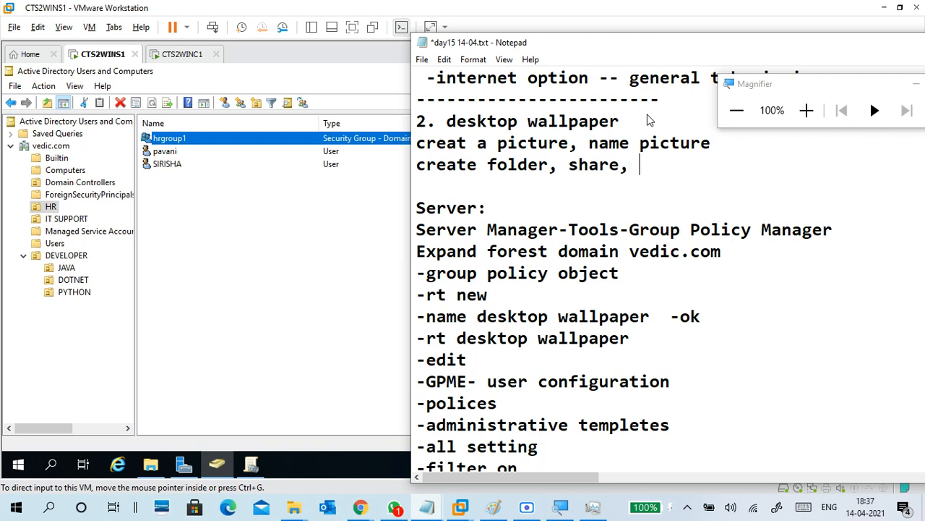
key("Return")
type("cop")
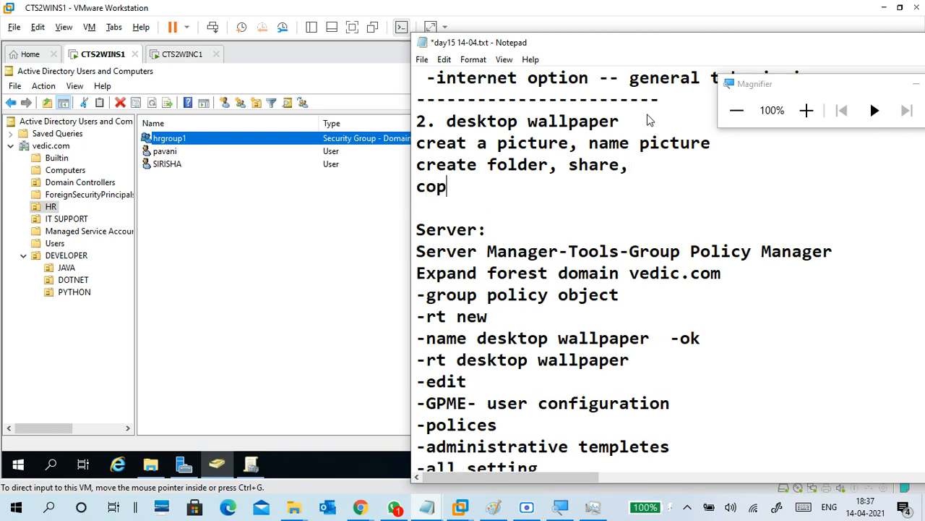
type("y pict")
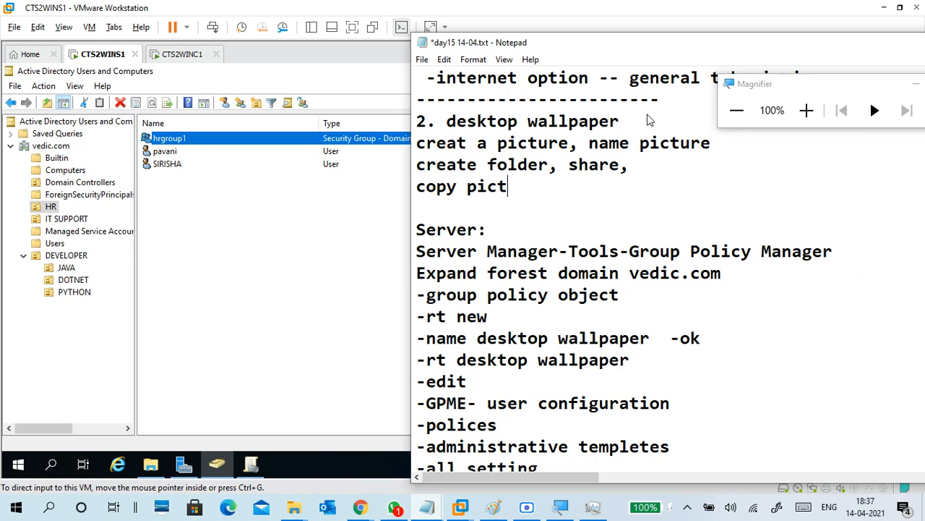
type("ure in folder")
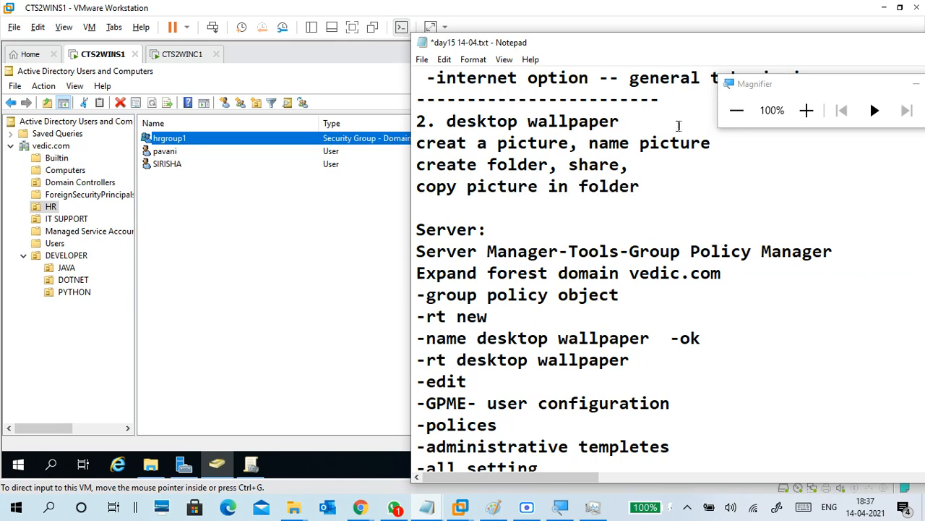
Insert the folder name "(wallpaper)" directly after "create folder" in the sharing line.
left_click(553, 167)
type("9")
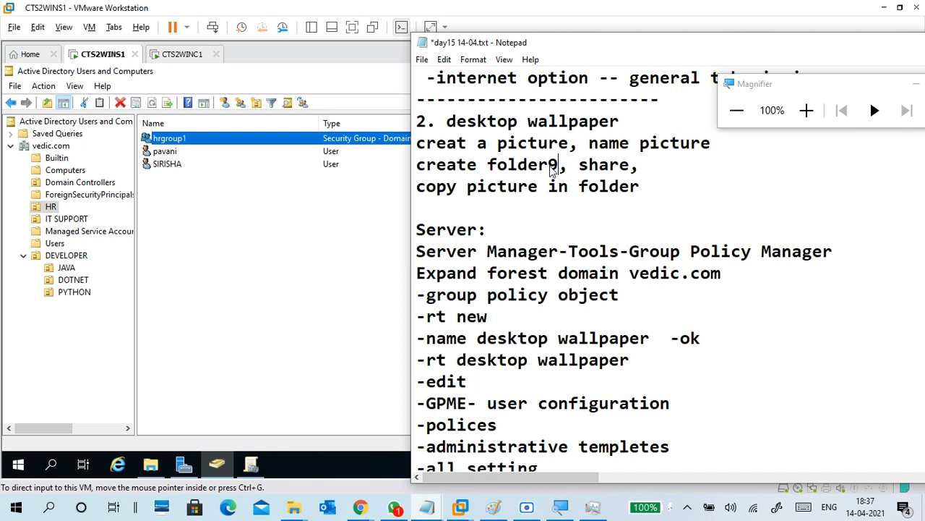
key("BackSpace")
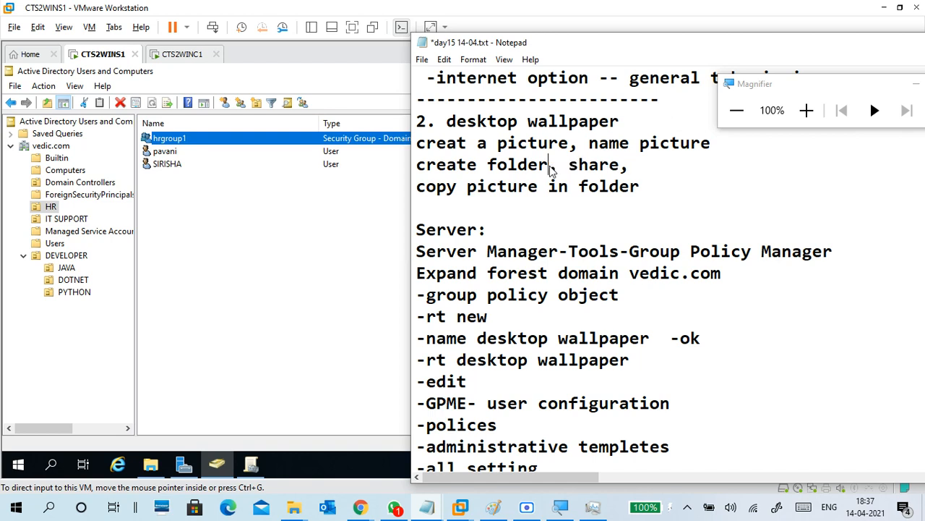
type("(wall")
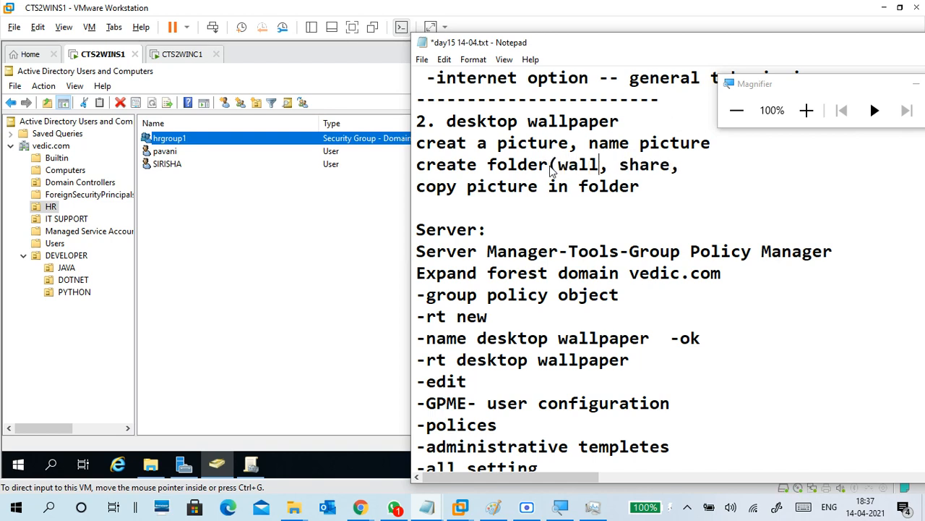
type("paper")
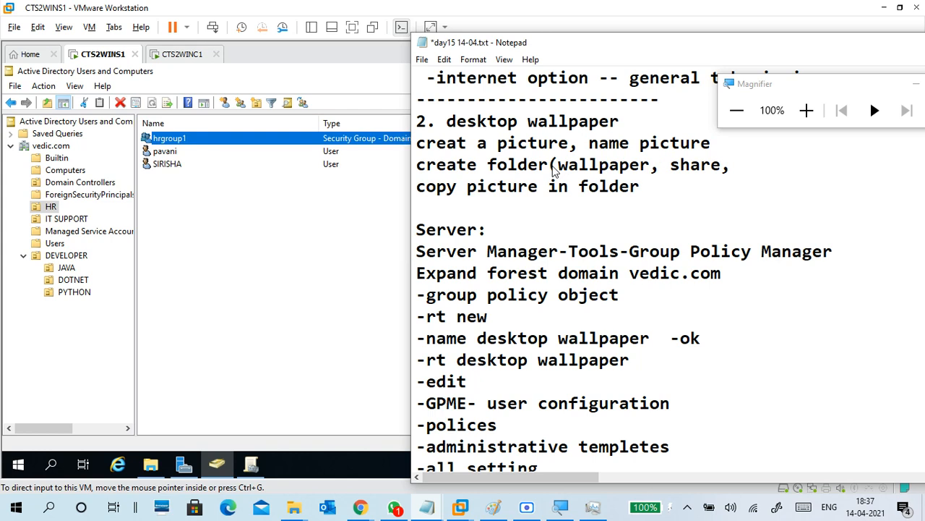
type(")")
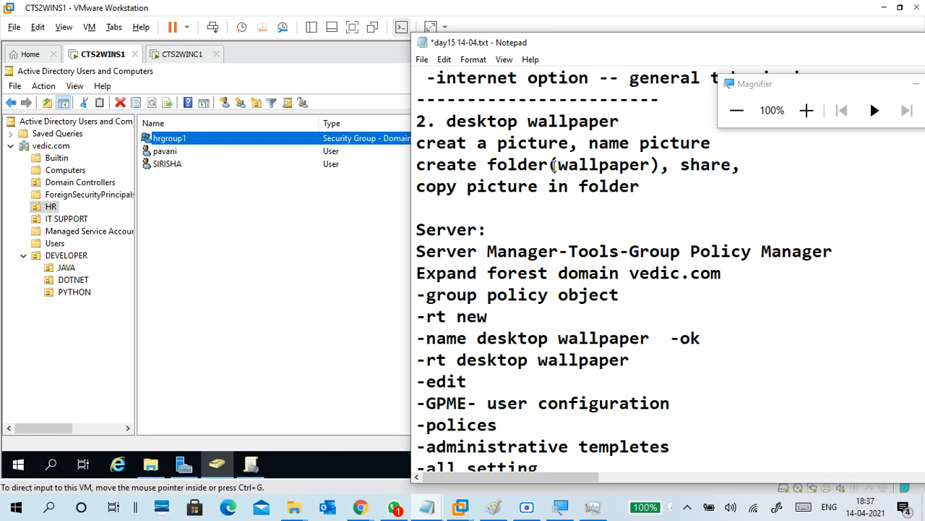
Append the picture file name "wall1.jpg" to the end of the "creat a picture, name picture" line.
left_click(718, 141)
type("wall1")
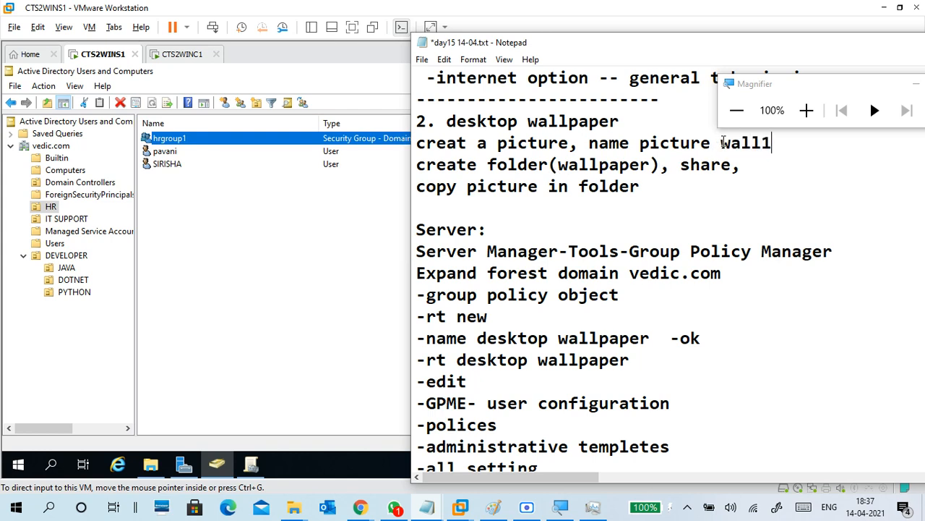
type(".jpg")
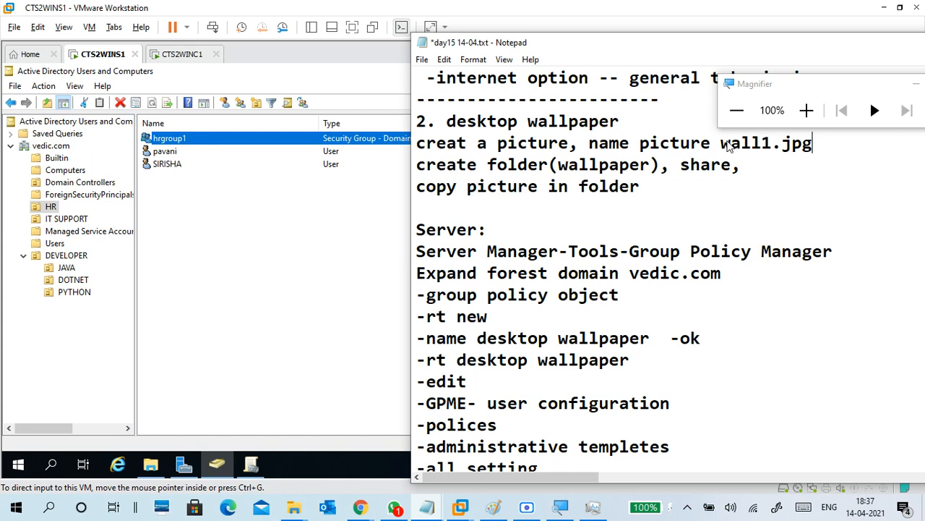
Extend the copy line to read "copy picture(wall1.jpg) in folder(wallpaper)" and add an extra blank line below it.
left_click(719, 193)
key("Return")
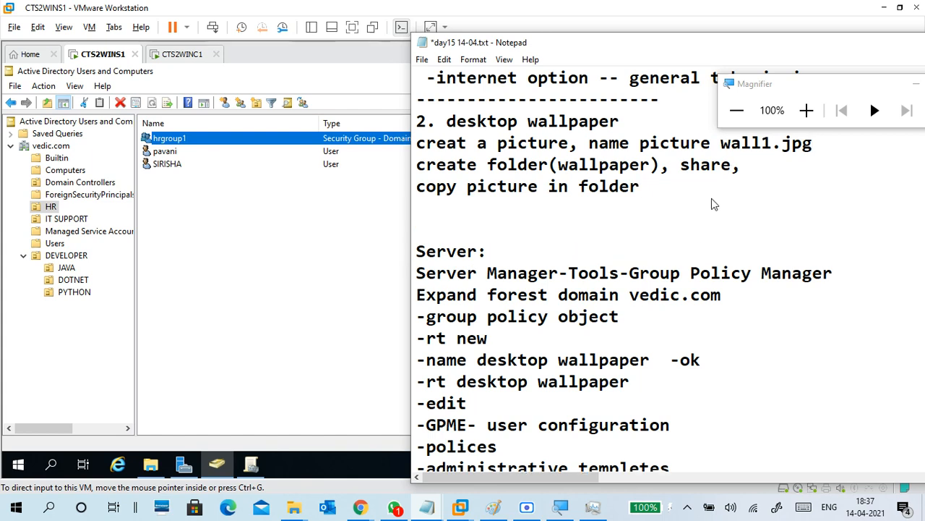
left_click(698, 191)
type("(wallpaper)")
left_click(540, 188)
type("(")
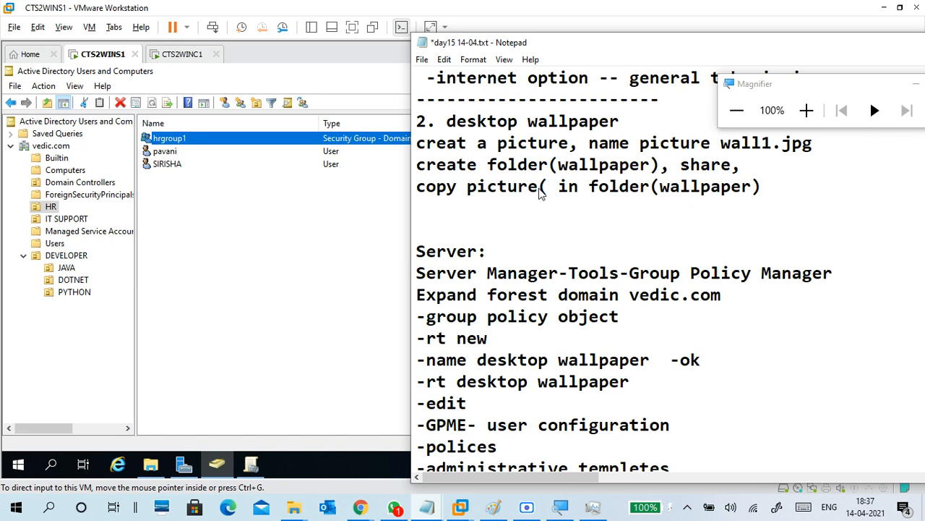
type("wall1.jp")
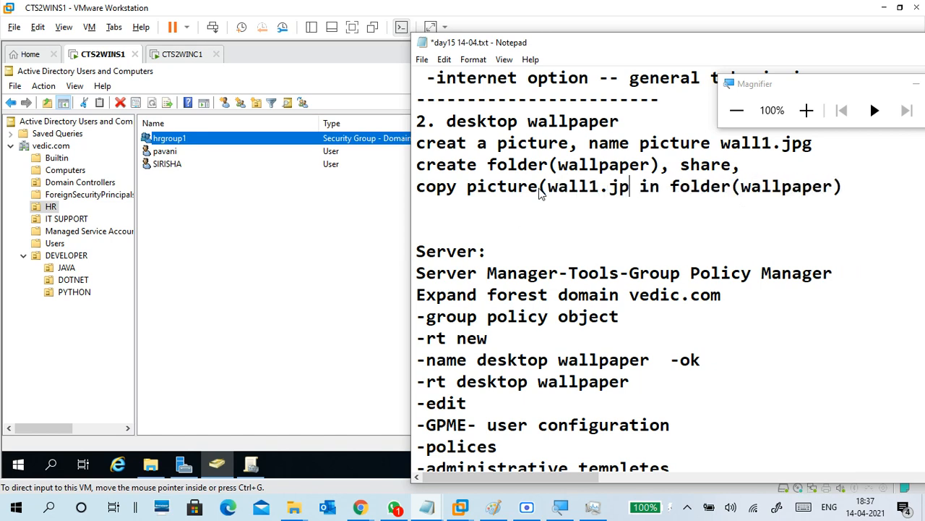
type("g)")
Add the line "copy network path" below the copy picture line.
key("Down")
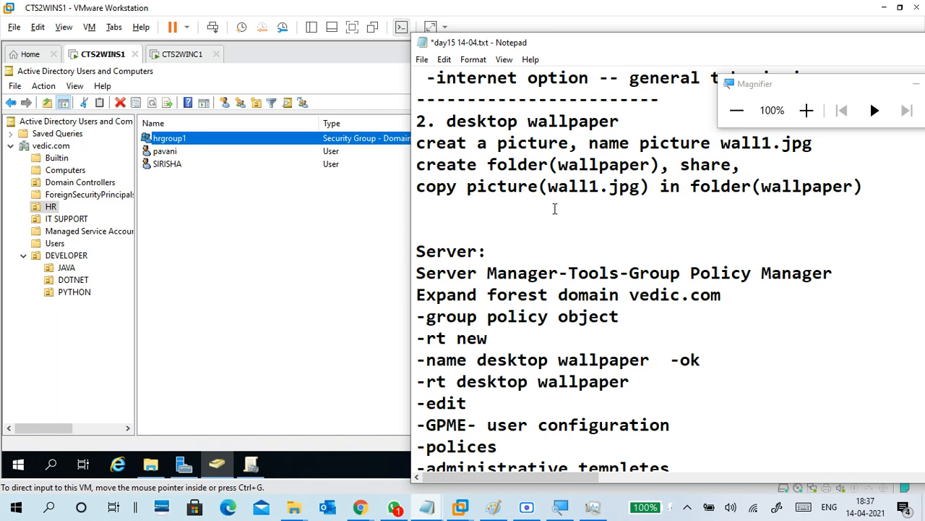
type("copy net")
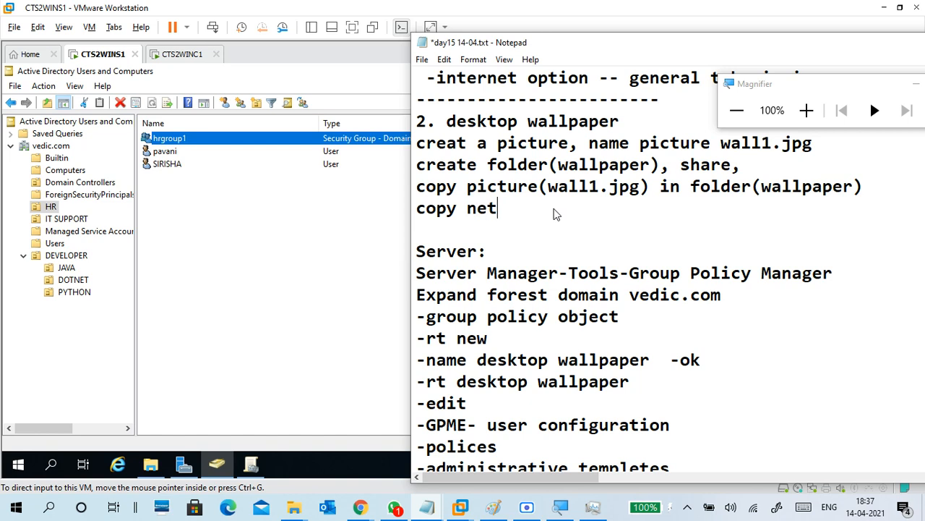
type("work path")
key("Return")
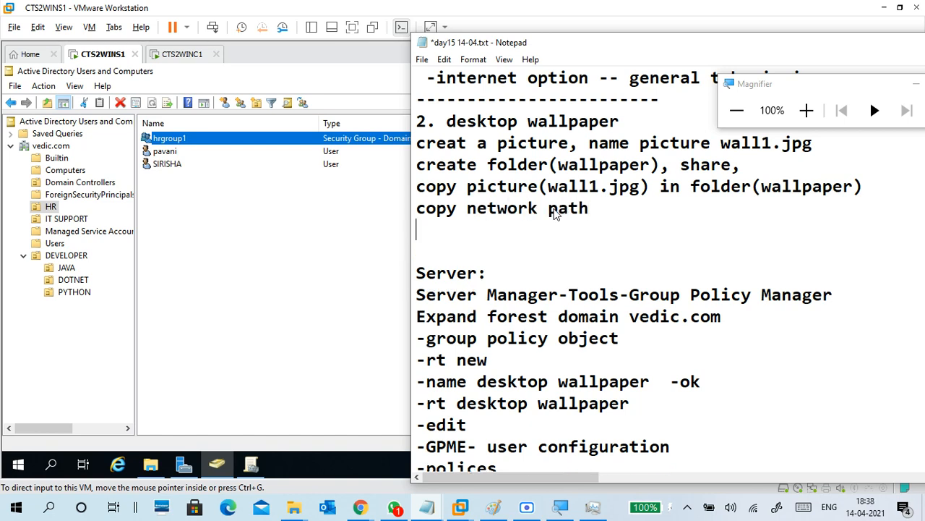
Write the share path "\\cts2wins1\wallpaper" below "copy network path" and start a new line.
type("\\\\cts2")
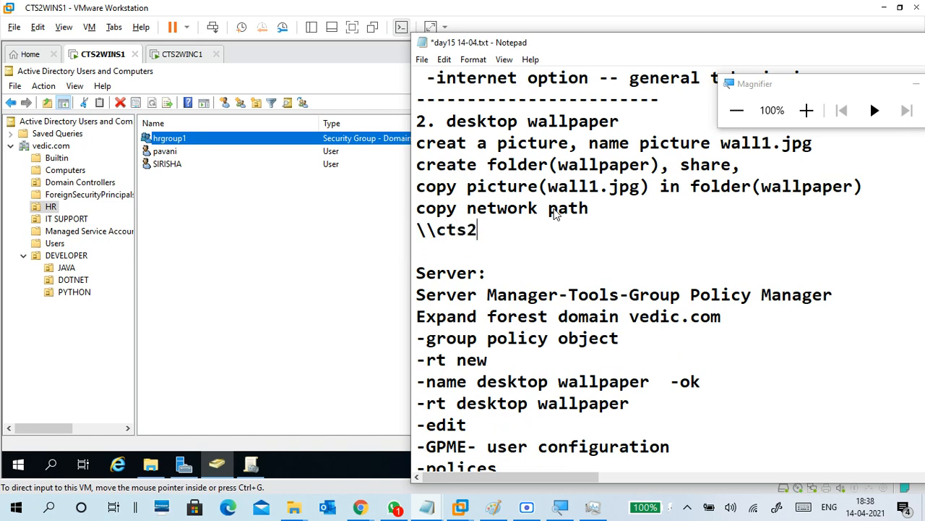
type("wins1")
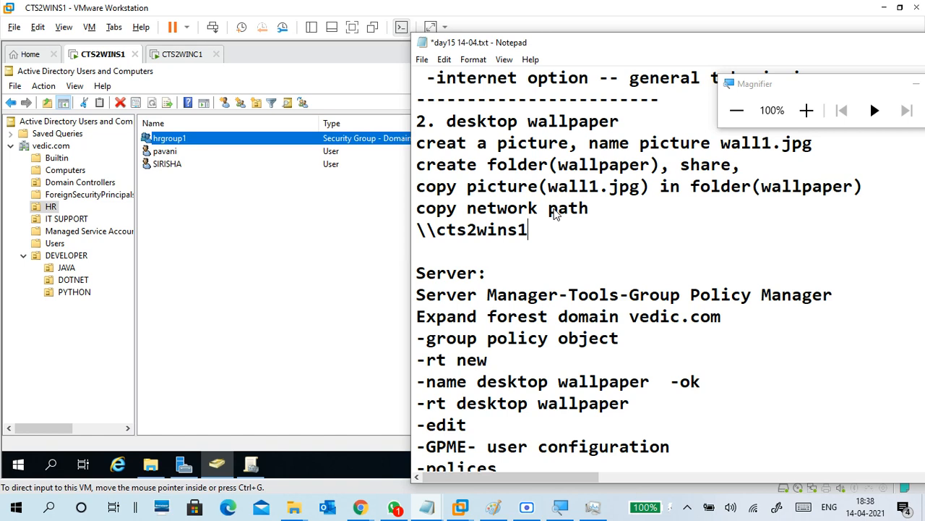
type("\\wallpaper")
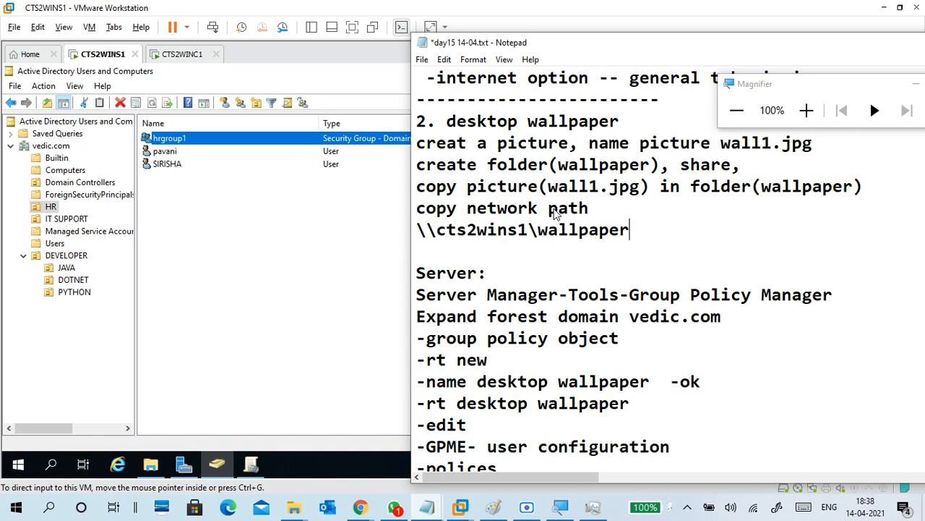
type("\\")
key("BackSpace")
key("Return")
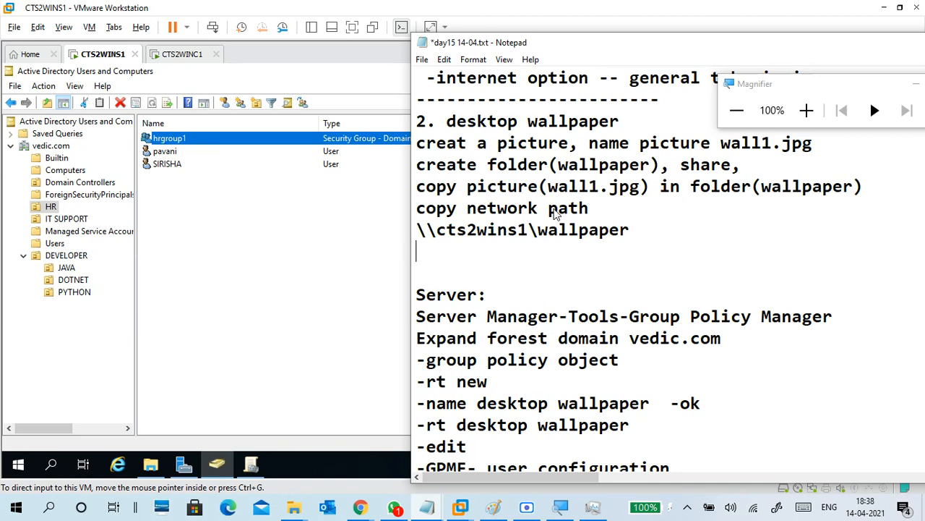
type("\\\\")
key("BackSpace")
key("BackSpace")
type("edi")
key("BackSpace")
key("BackSpace")
key("BackSpace")
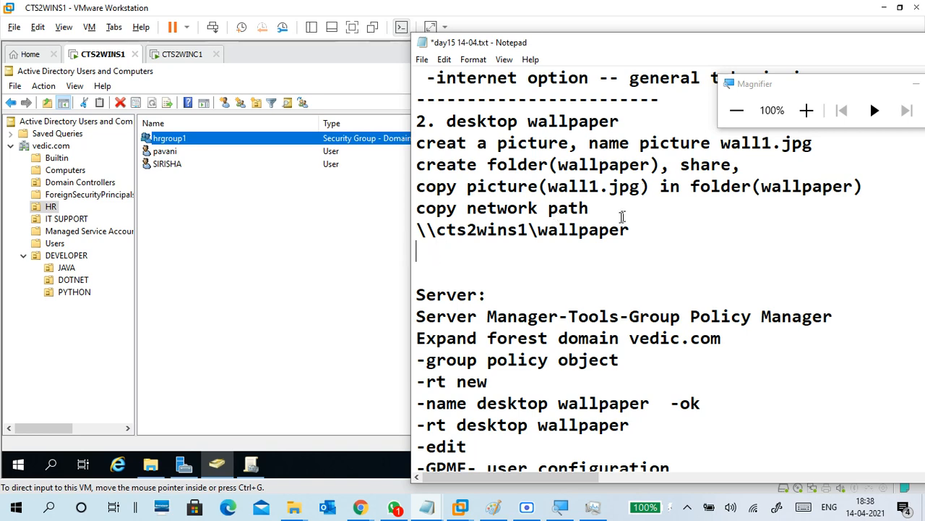
Extend the network path line to read "copy network path paste into notepad".
left_click(611, 207)
type("paste ")
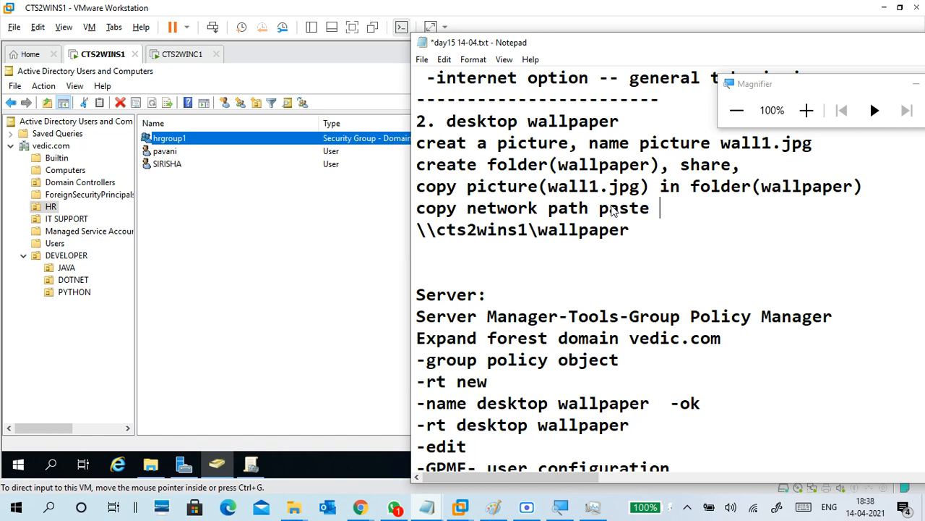
type("into notepad")
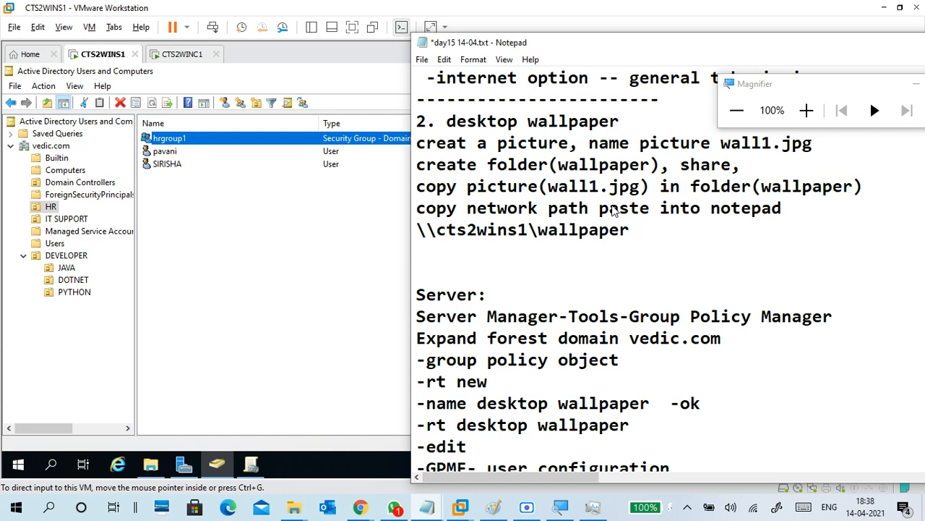
Add the line "--change \\cts2walls1\wallpaper\wall1.jpg" below the share path.
left_click(490, 253)
type("--chan")
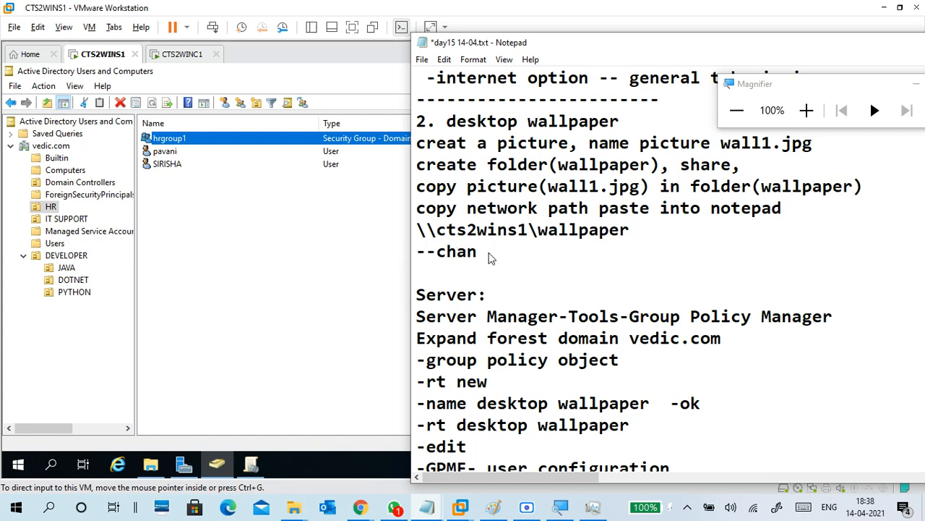
type("ge \\\\")
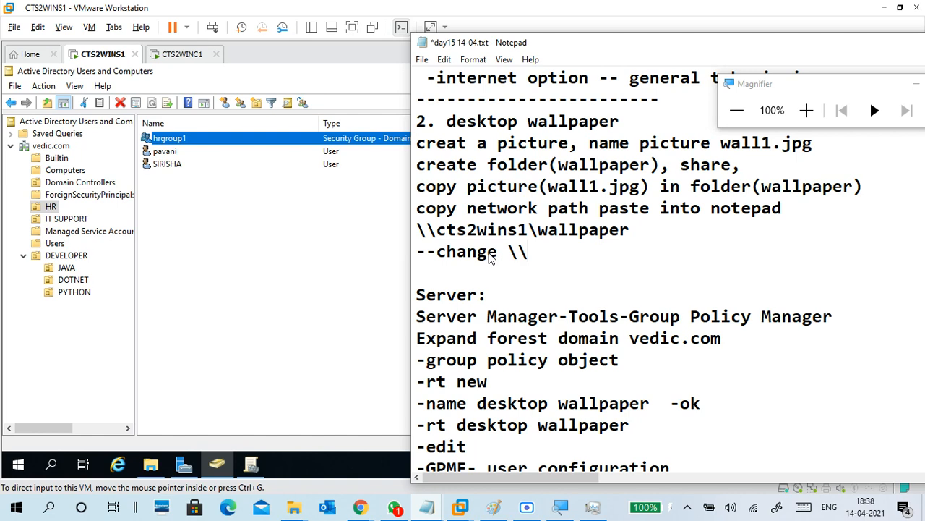
type("cts2walls1")
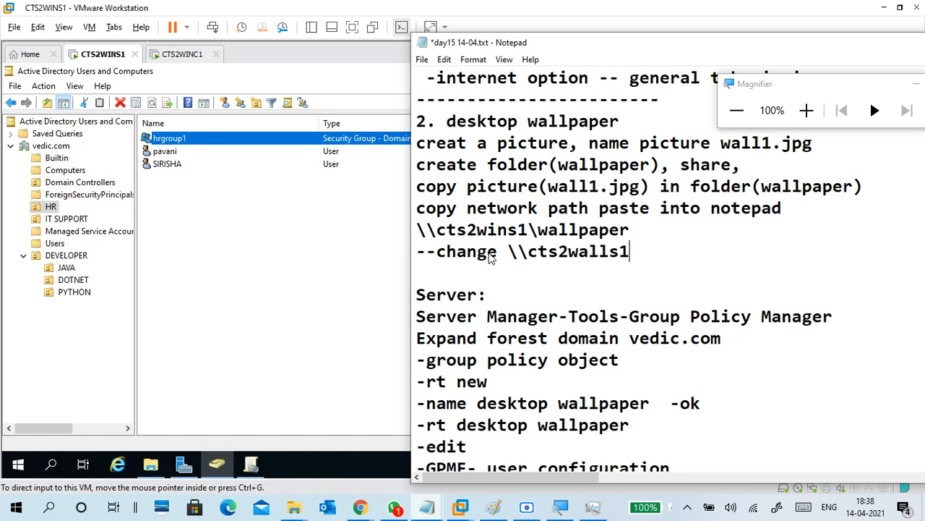
type("\\wa")
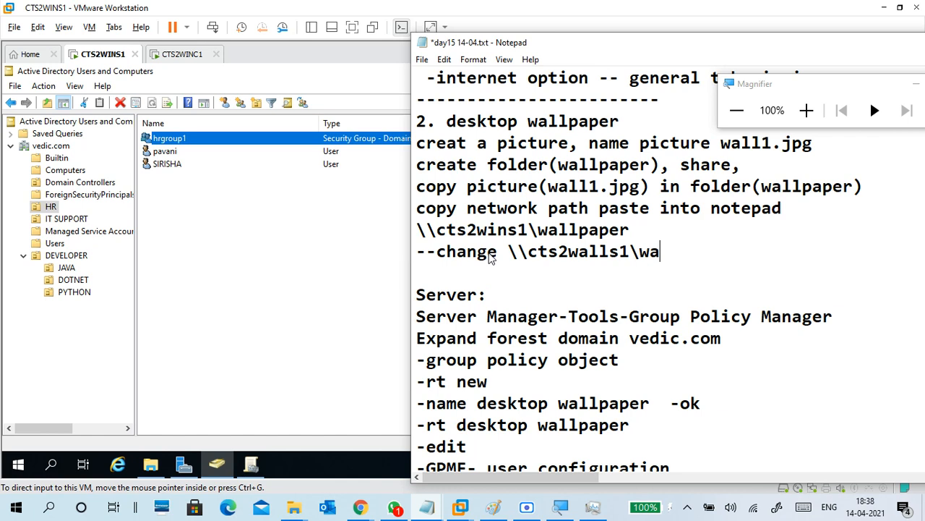
type("llpaper")
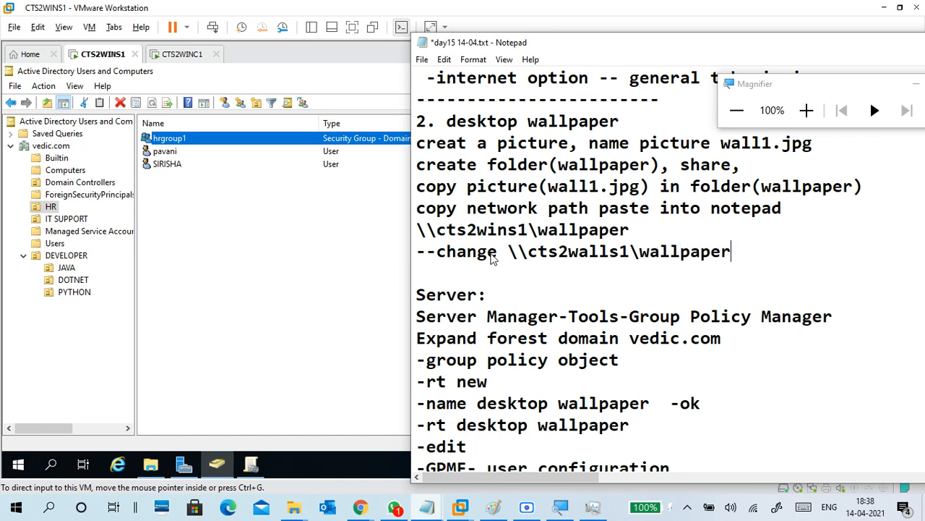
type("\\wall1")
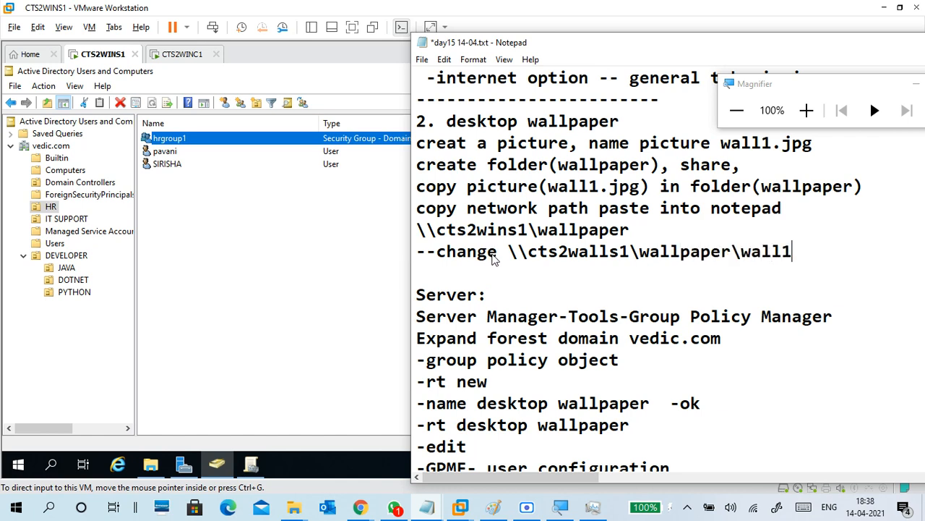
type(".jpg")
Correct "desktop all paper" to "desktop wallpaper" in the last "-all setting" line of the notes.
scroll(526, 260, "down", 10)
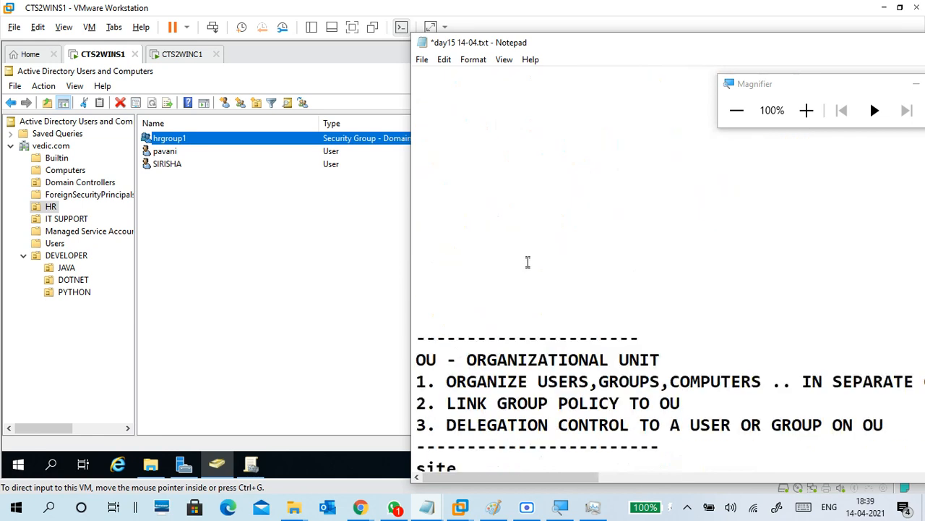
scroll(527, 262, "up", 10)
left_click(528, 253)
left_click(545, 232)
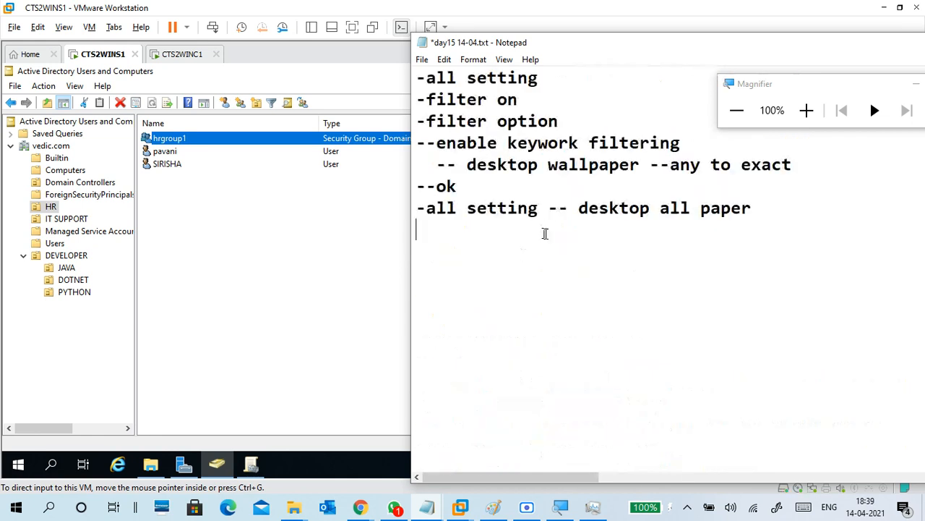
left_click(607, 251)
left_click(660, 208)
type("w")
left_click(711, 208)
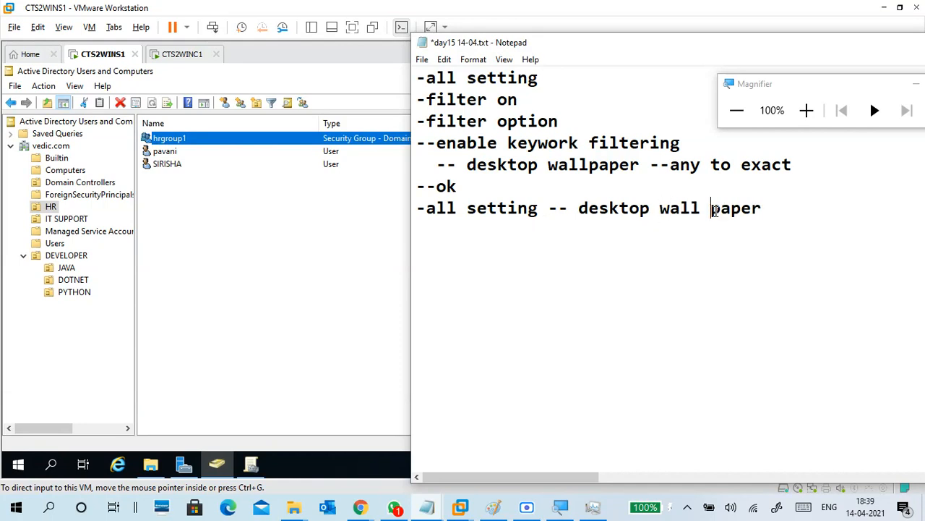
key("BackSpace")
Add the lines "open - enable" and "wallpaper name:" below the "-all setting -- desktop wallpaper" line.
left_click(599, 243)
left_click(582, 226)
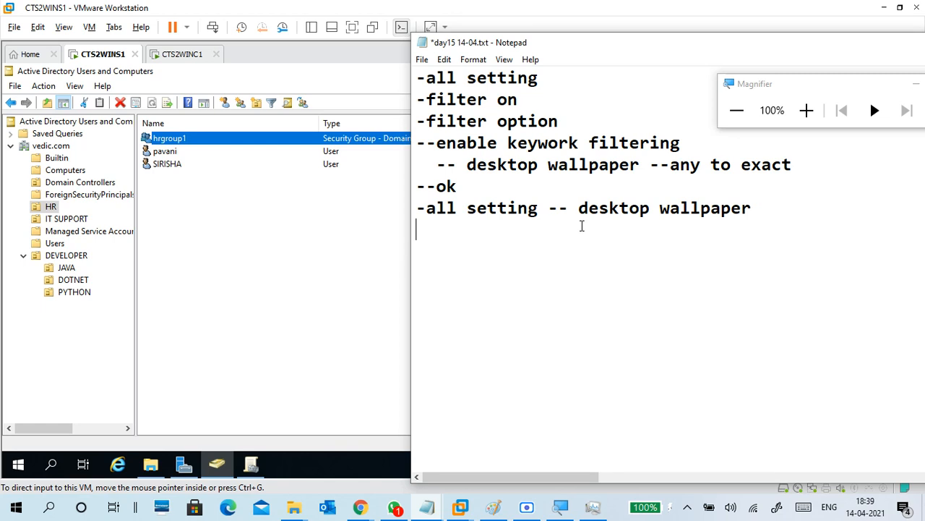
type("open - e")
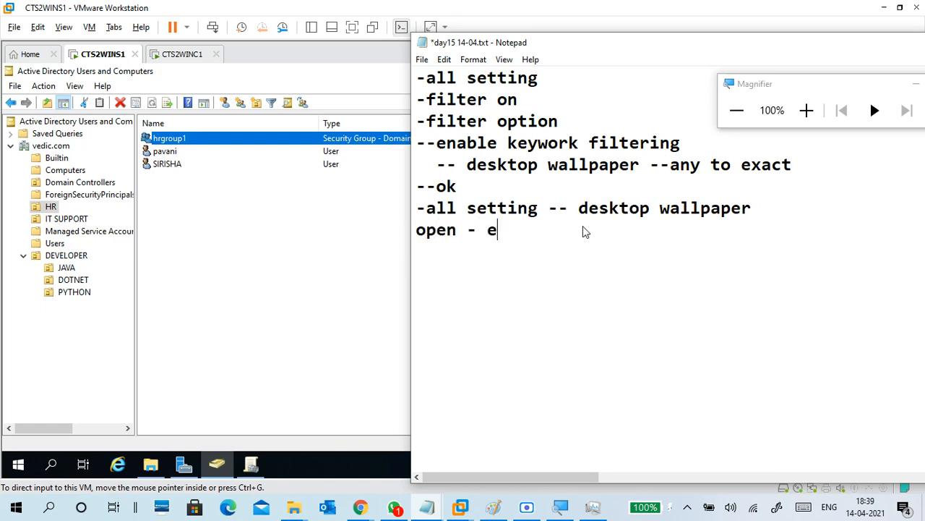
type("nable")
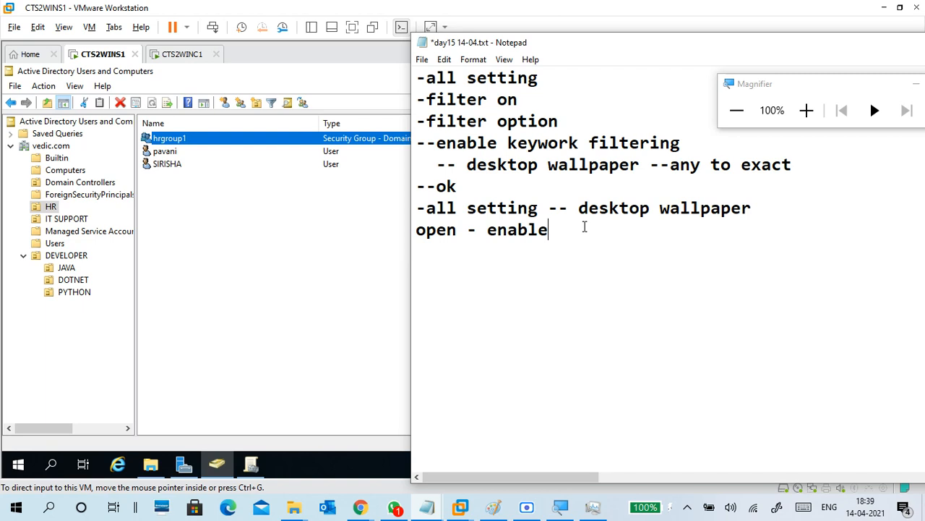
key("Return")
type("wallpaper anem")
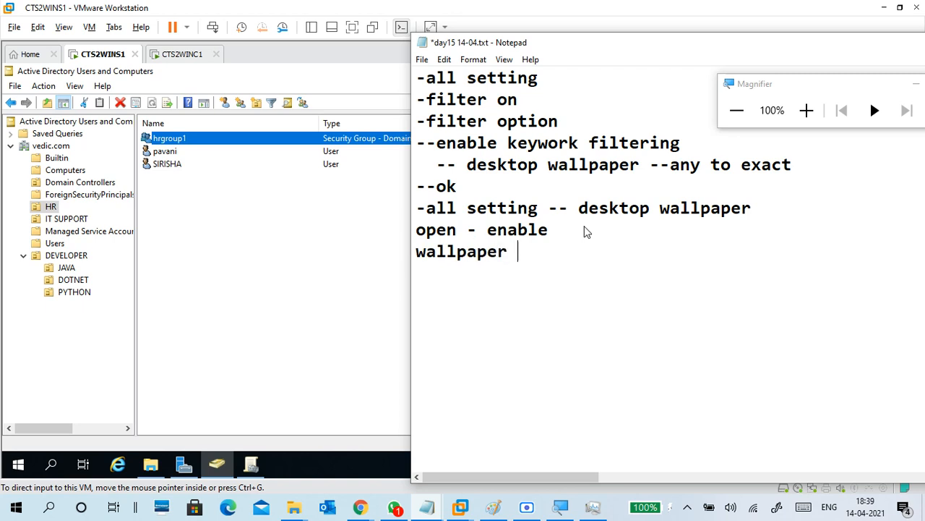
key("BackSpace")
key("BackSpace")
key("BackSpace")
key("BackSpace")
type("name:")
key("Return")
Copy the path "\\cts2walls1\wallpaper\wall1.jpg" from the "--change" line to the line below "wallpaper name:".
scroll(785, 256, "up", 9)
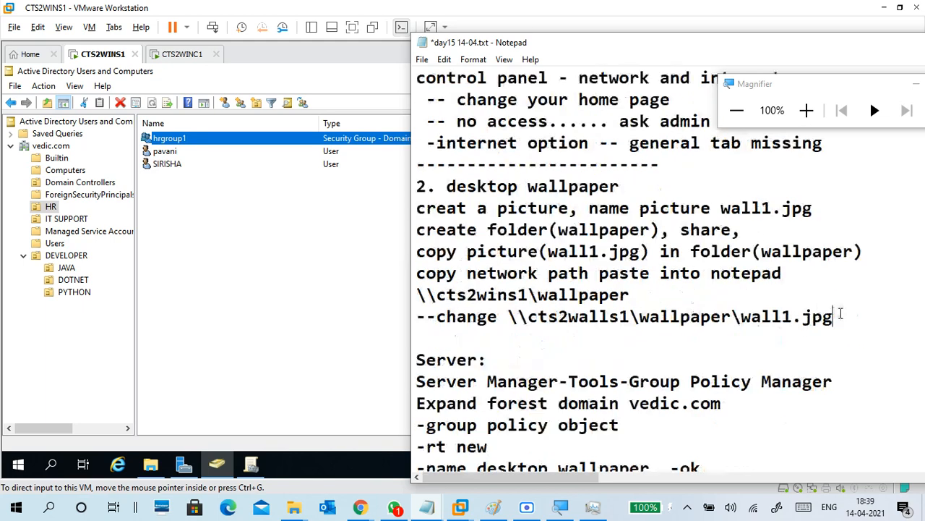
left_click_drag(835, 319, 509, 318)
key("ctrl+c")
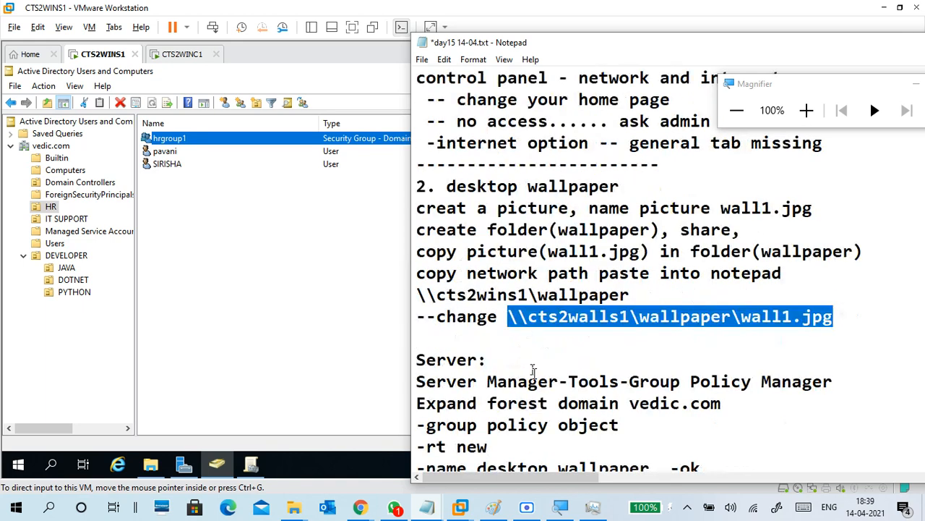
scroll(534, 369, "down", 9)
left_click(462, 207)
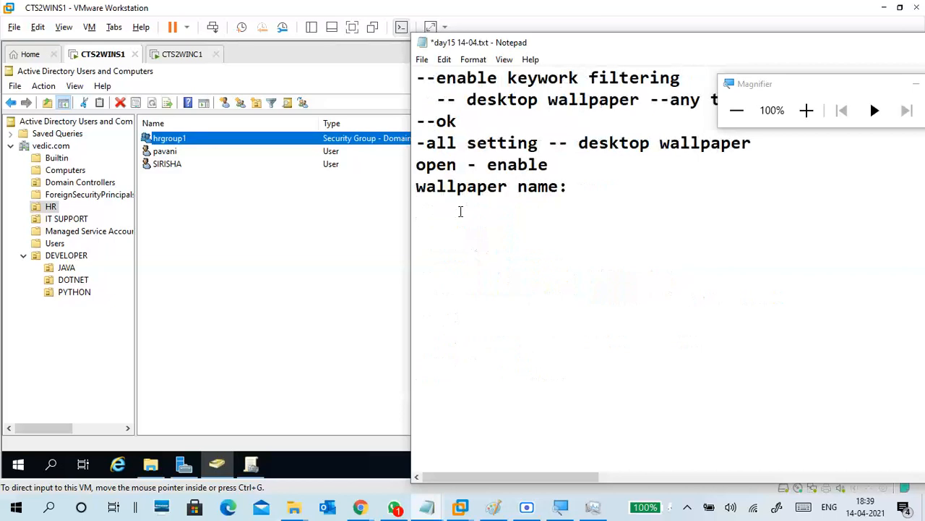
key("ctrl+v")
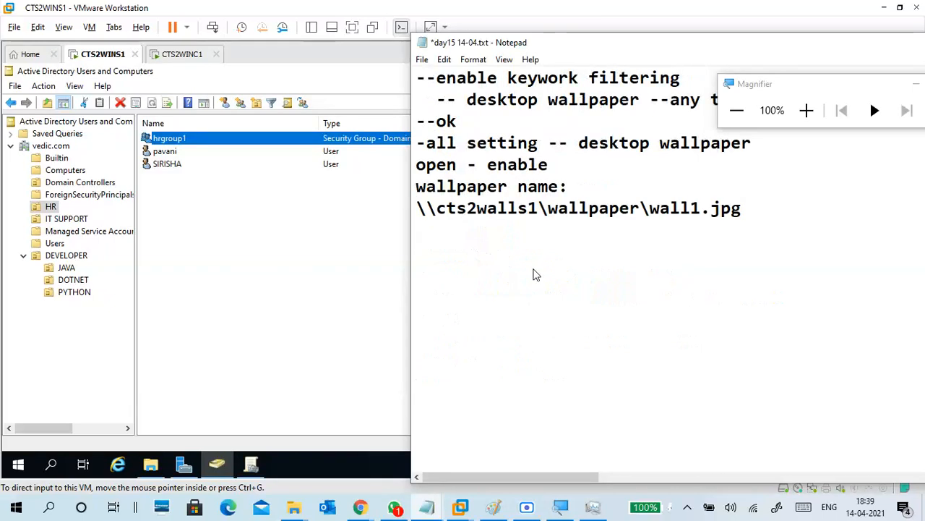
Add the closing lines "apply -ok" and "close" below the picture path, separated from it by a blank line.
key("Return")
type("ok")
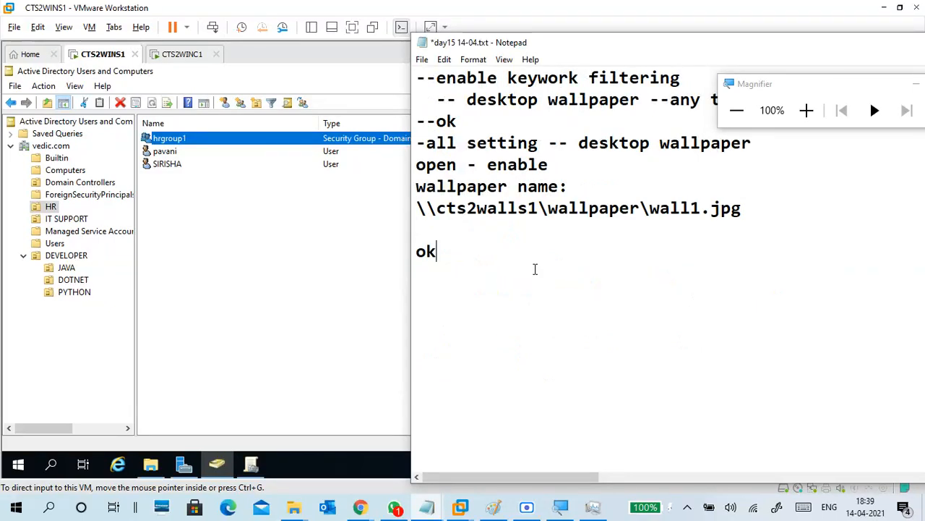
key("BackSpace")
key("BackSpace")
type("apply ")
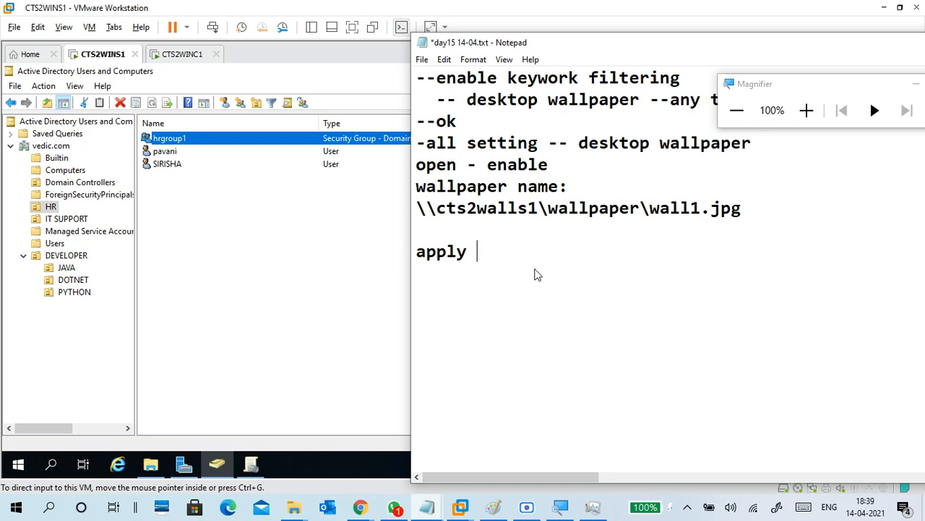
type("-ok")
key("Return")
type("close ")
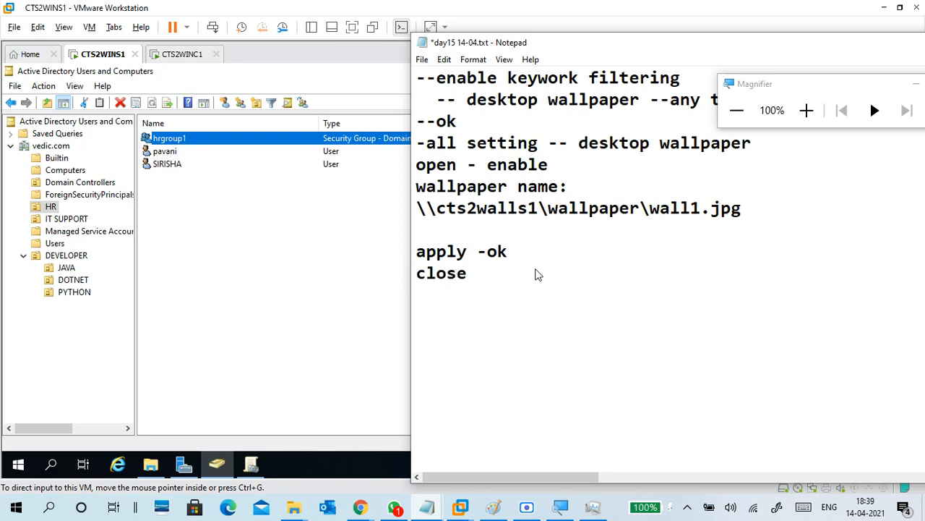
Complete the closing "close" line as "close GPME" and add a line with "-" below it.
type("GOM")
key("BackSpace")
key("BackSpace")
type("PME")
key("Return")
type("-")
key("Return")
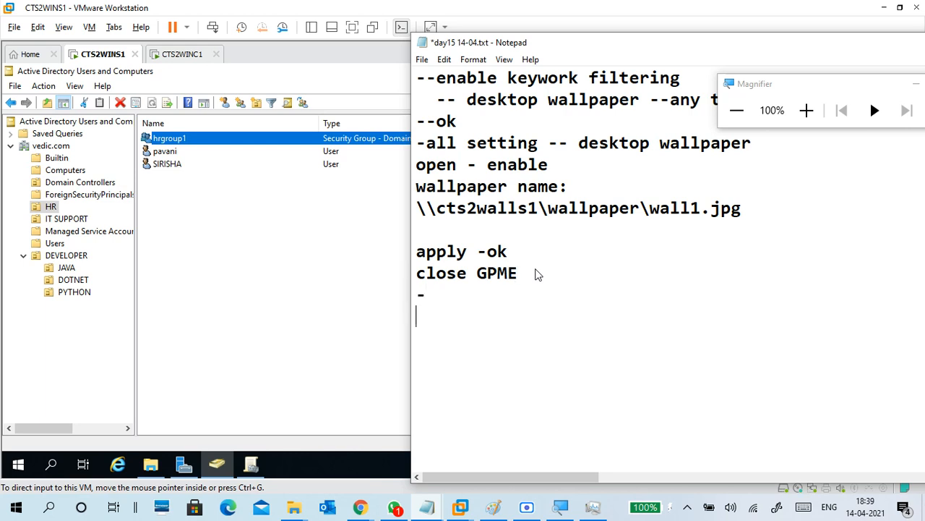
type("refresh")
key("Return")
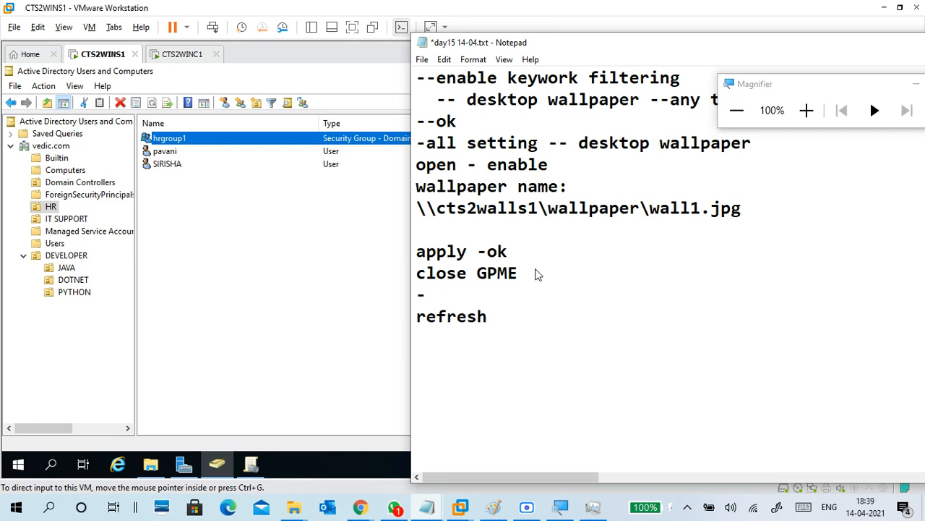
type("check setting")
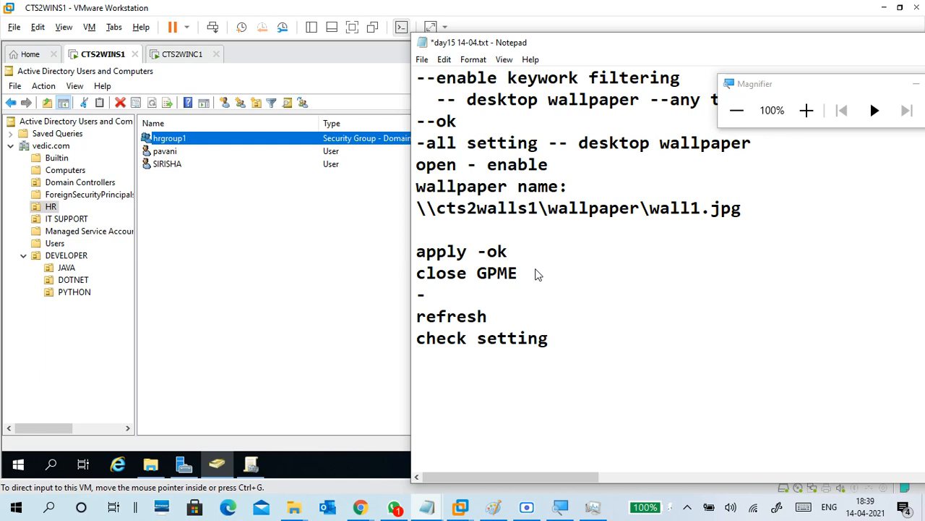
key("BackSpace")
type("s")
key("BackSpace")
key("BackSpace")
key("BackSpace")
key("BackSpace")
key("BackSpace")
key("BackSpace")
key("BackSpace")
key("BackSpace")
key("BackSpace")
key("BackSpace")
key("BackSpace")
key("BackSpace")
key("BackSpace")
key("BackSpace")
key("BackSpace")
key("BackSpace")
key("BackSpace")
key("BackSpace")
key("BackSpace")
key("BackSpace")
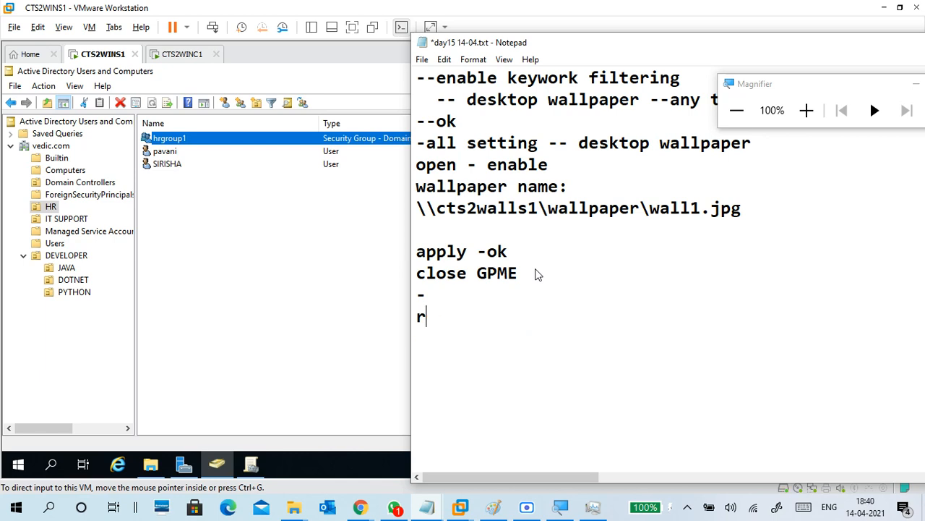
key("BackSpace")
Add the lines "link" and "HR rt link existing gpo.." below the "-" line in the notes.
type("link")
key("Return")
type("HR")
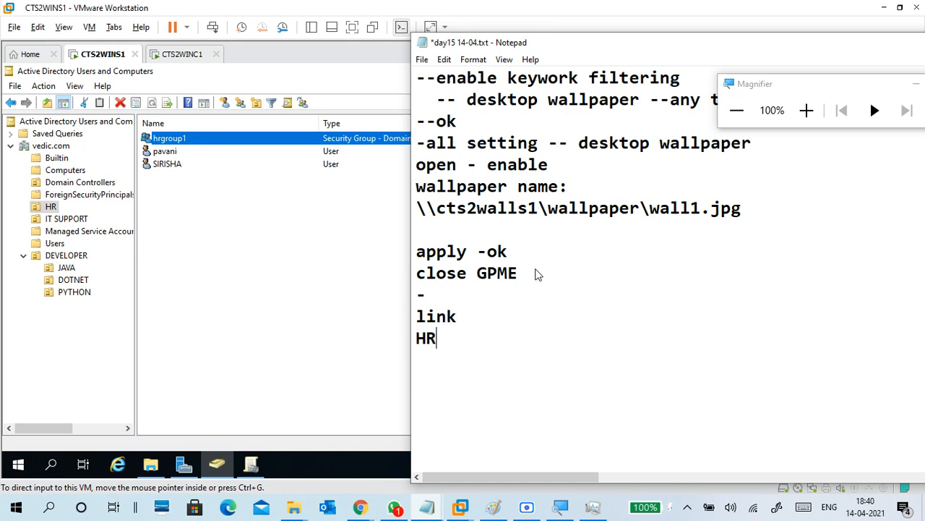
key("BackSpace")
type("rt link ex")
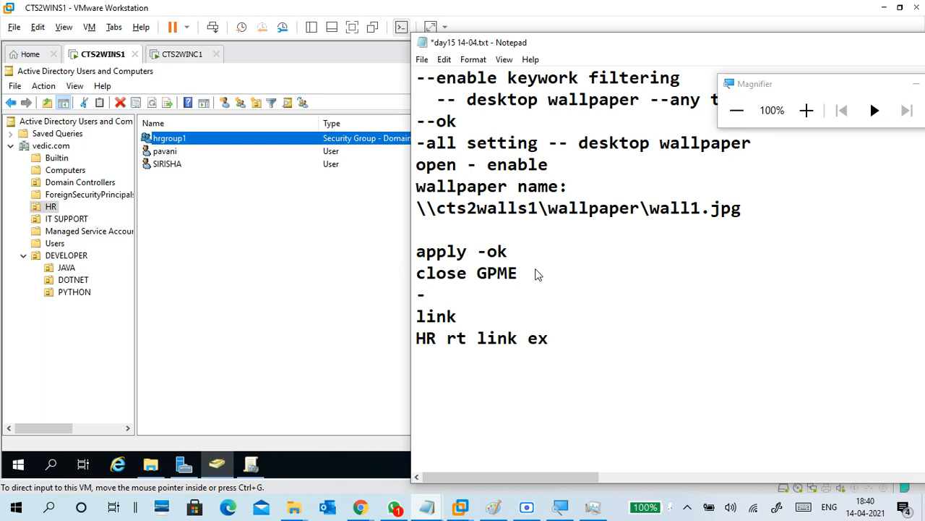
type("isting ")
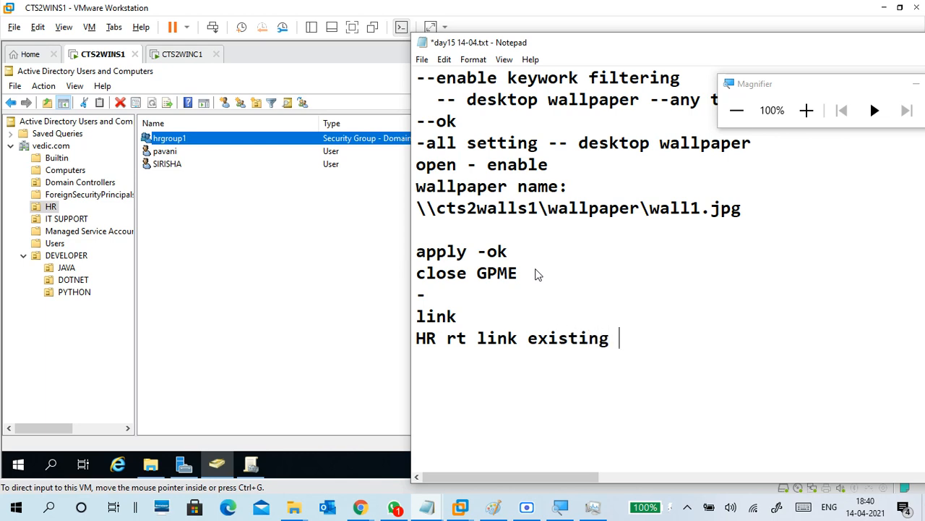
type("gpo..")
key("Return")
Add the line "select Desktop Wallpaper gpo" below the "HR rt link existing gpo.." line.
type("select")
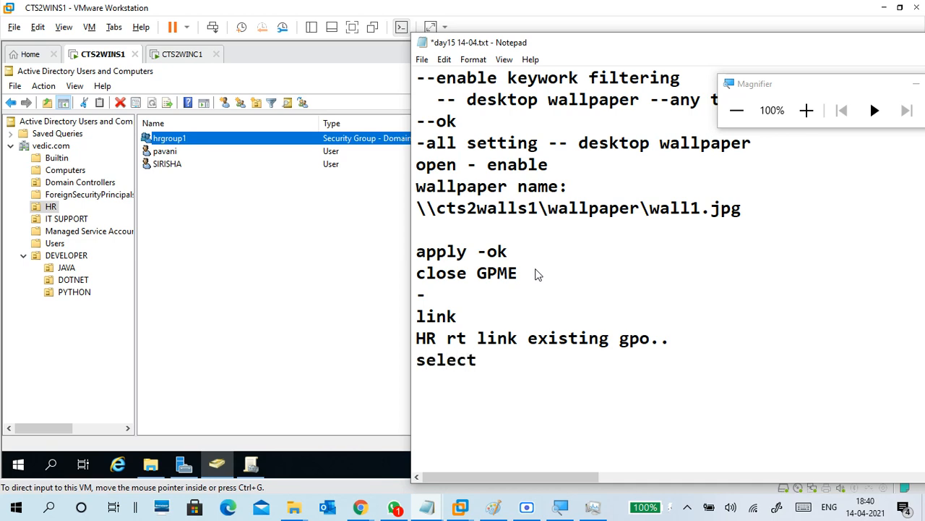
type(" Desktop")
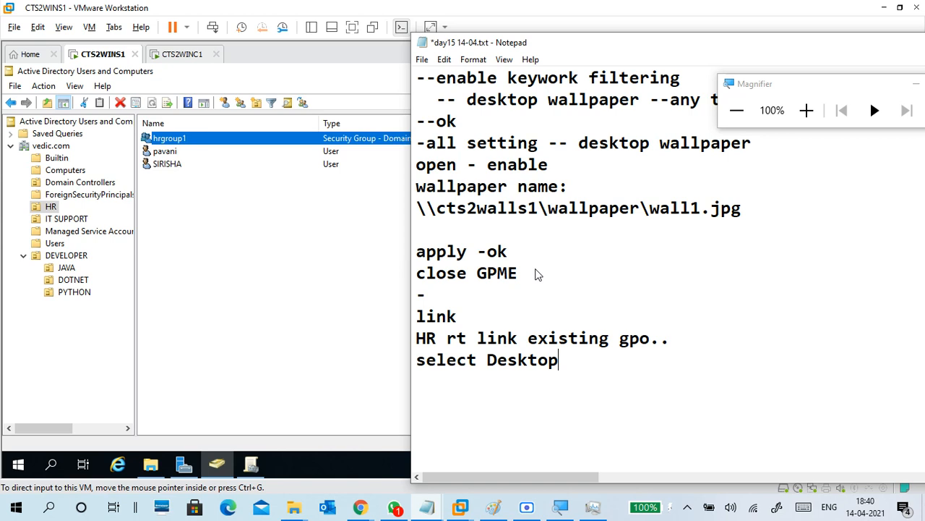
type(" Wallpap")
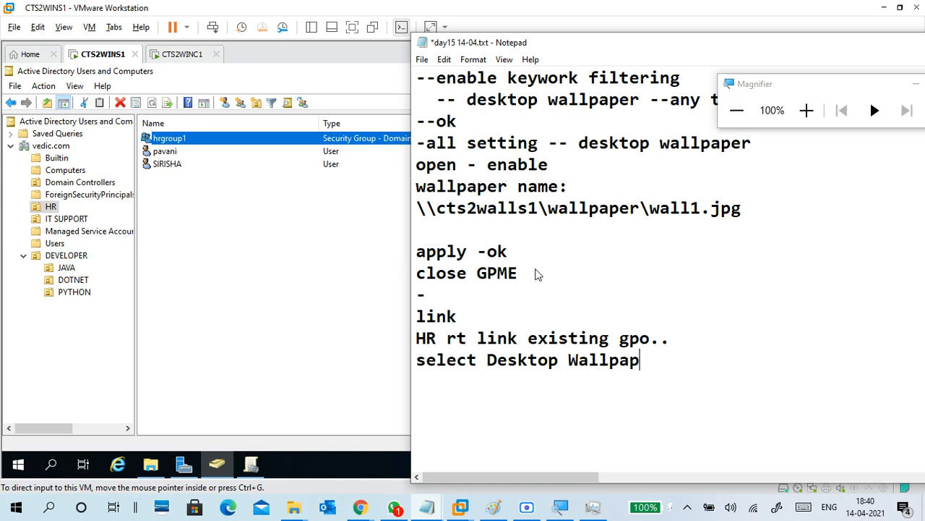
type("er gpo")
key("Return")
scroll(637, 190, "down", 3)
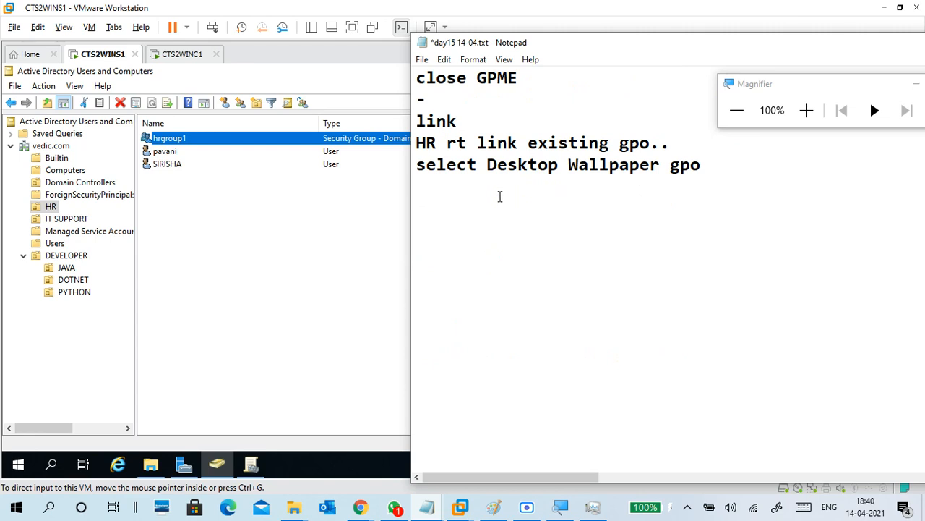
Add the line "rt Desktop Wallpaper gpo" to the notes, separated from the line above by a blank line.
key("Return")
type("rt Desktop Wallp")
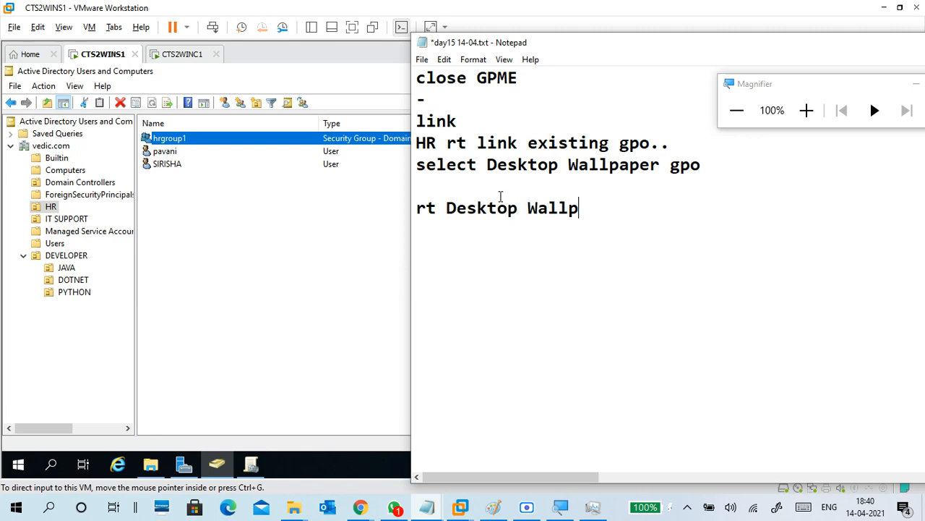
type("aper g")
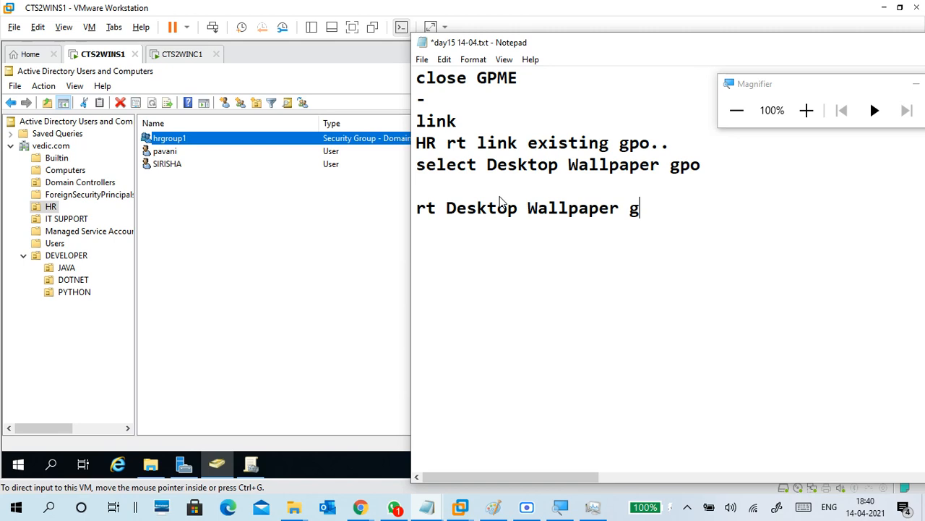
type("po")
key("Return")
left_click(182, 54)
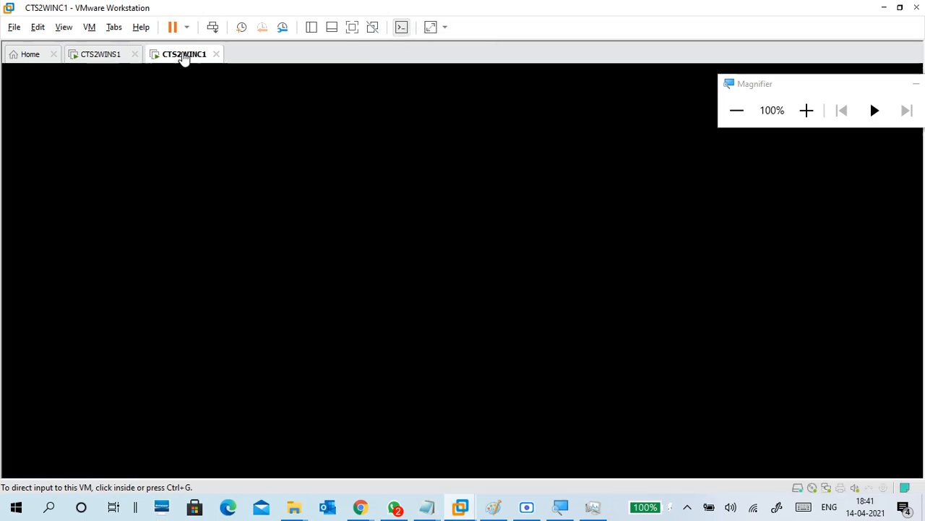
left_click(109, 54)
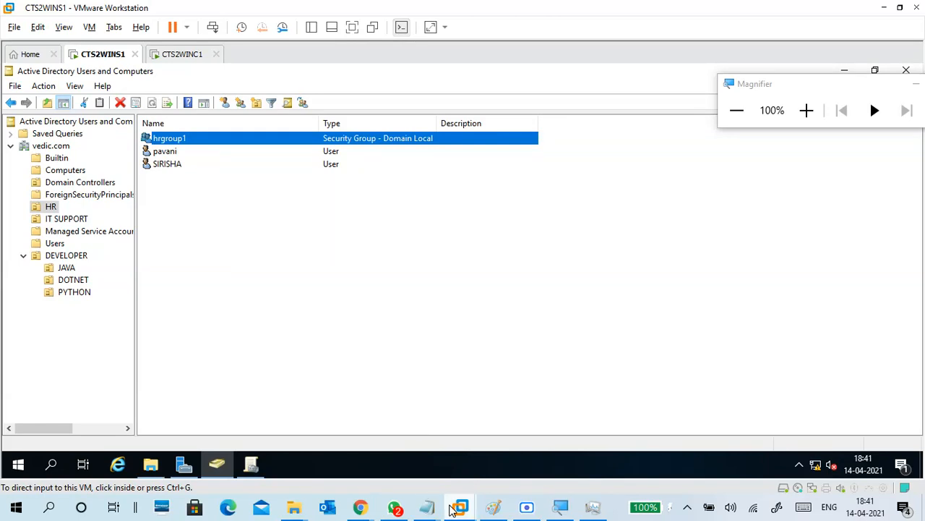
mouse_move(427, 506)
left_click(489, 477)
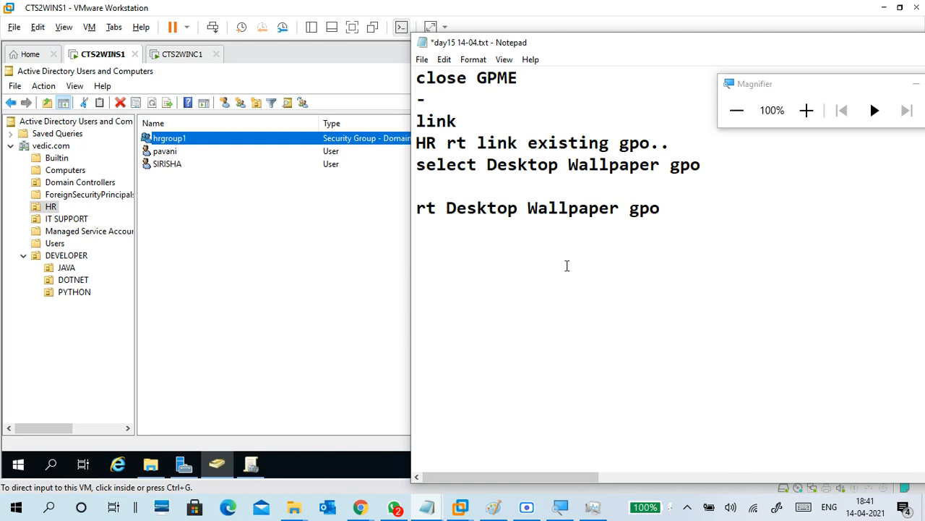
Add the line "check the setting" below the "rt Desktop Wallpaper gpo" line in the notes.
type("v")
key("BackSpace")
type("ce")
key("BackSpace")
key("BackSpace")
type("check the se")
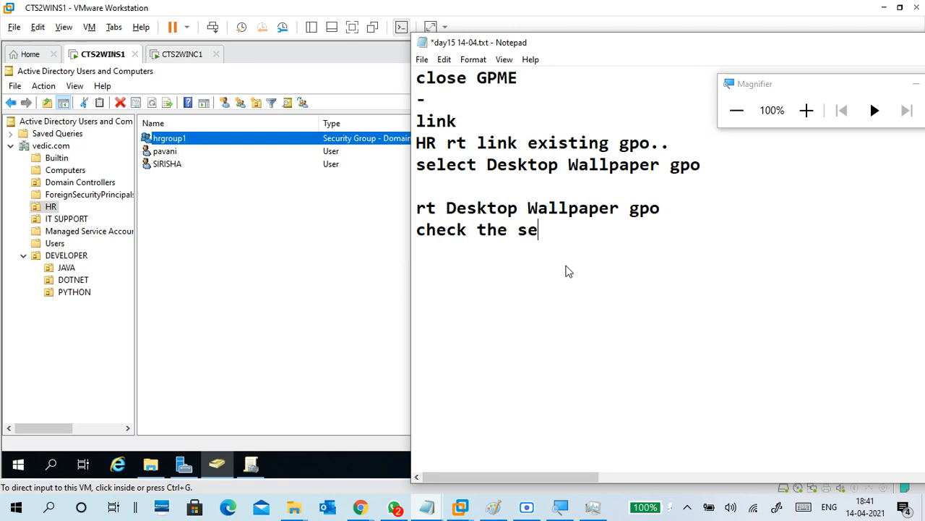
type("tting")
key("Return")
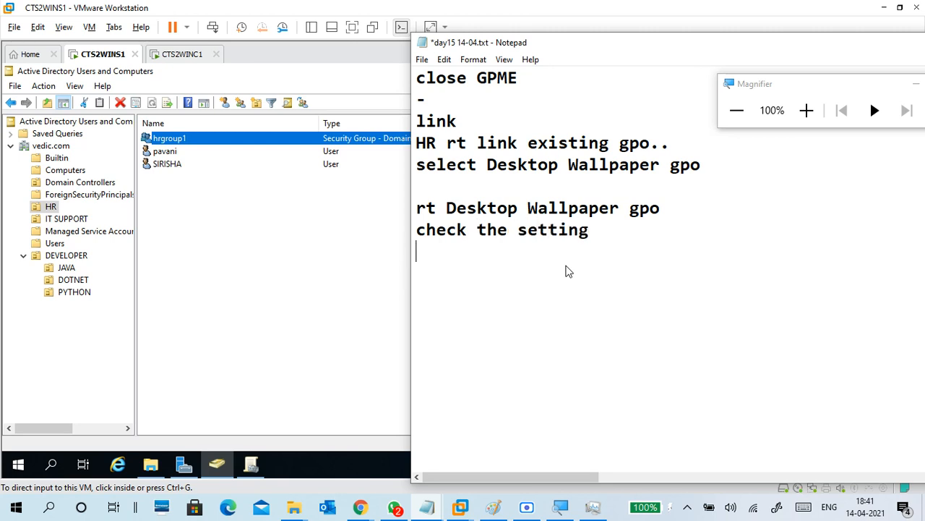
Add a "--" separator line followed by the lines "refresh" and "update" below "check the setting".
type("--")
key("Return")
type("refr")
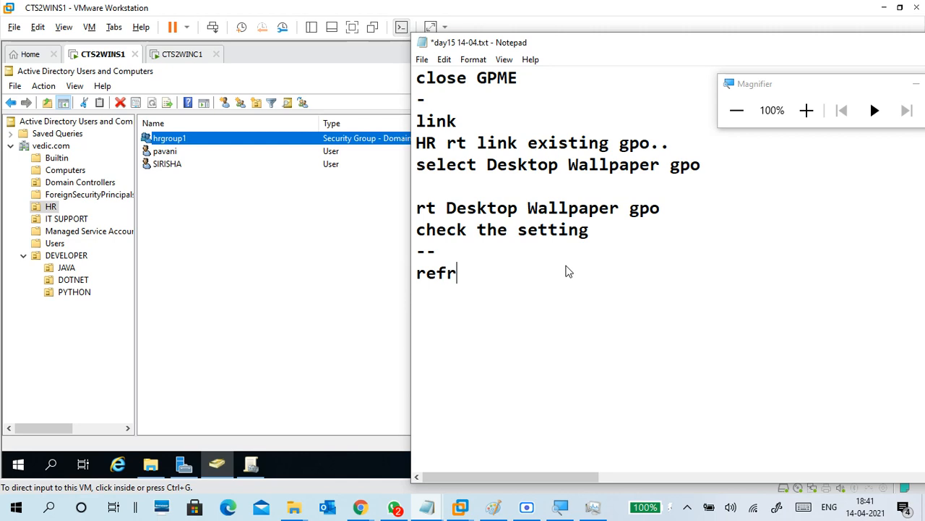
type("esh")
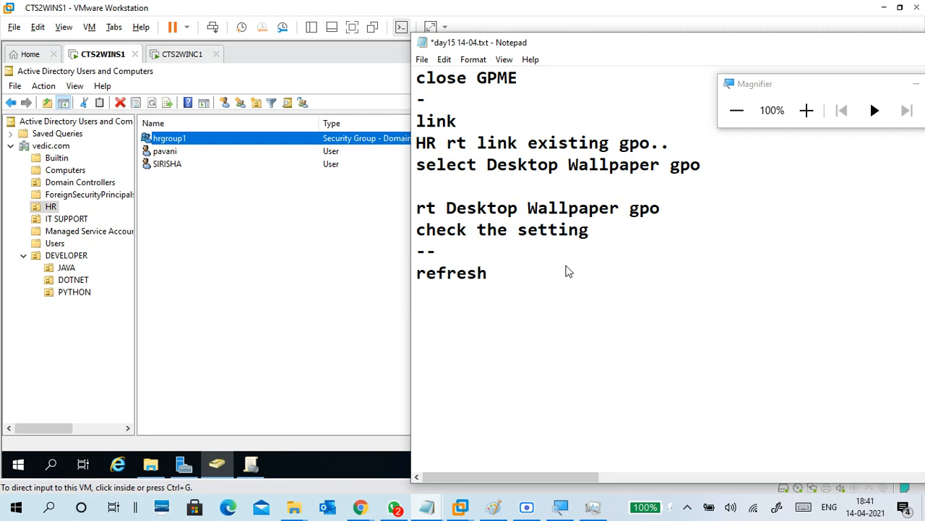
key("Return")
type("g")
key("BackSpace")
type("up")
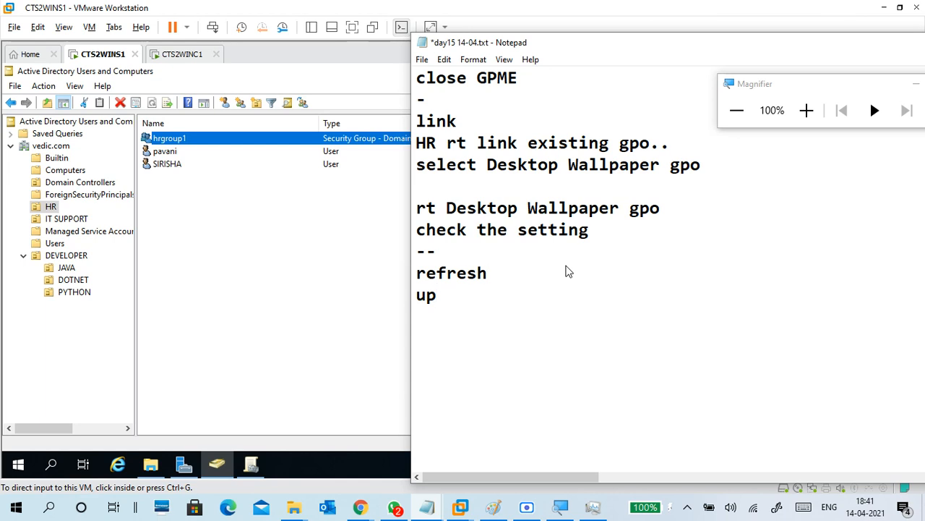
type("date")
key("Return")
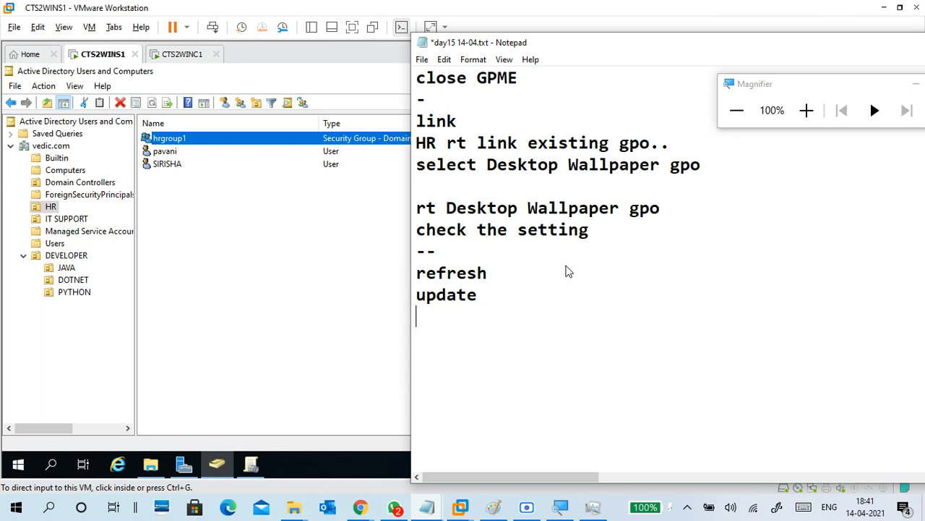
type("verifu")
key("BackSpace")
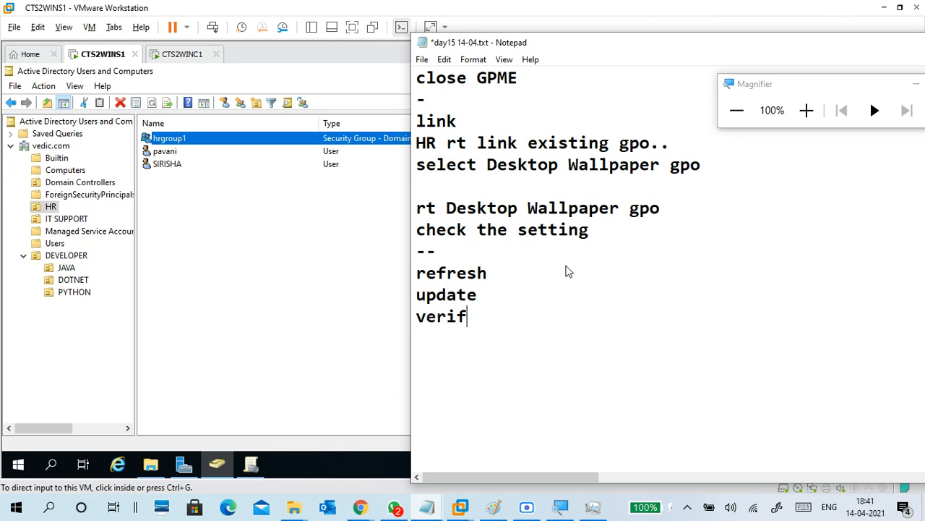
type("y")
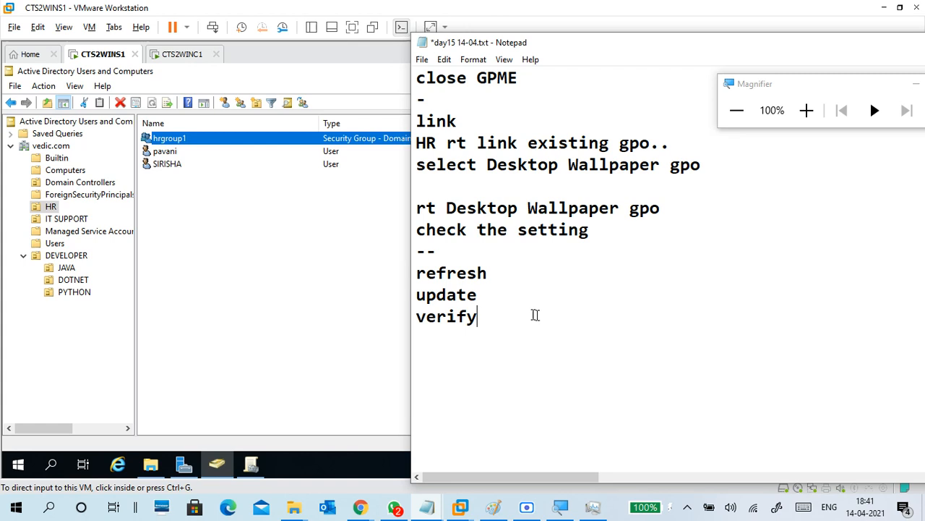
left_click_drag(535, 316, 387, 321)
key("BackSpace")
key("BackSpace")
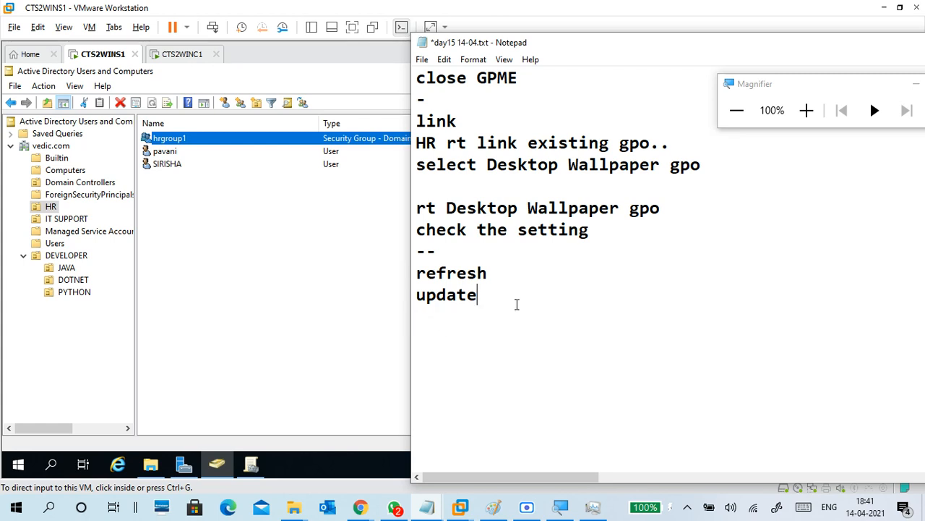
Extend the "update" line to read "update -run - gpupdate /force" and leave a blank line below it.
type("-run - gpupdate")
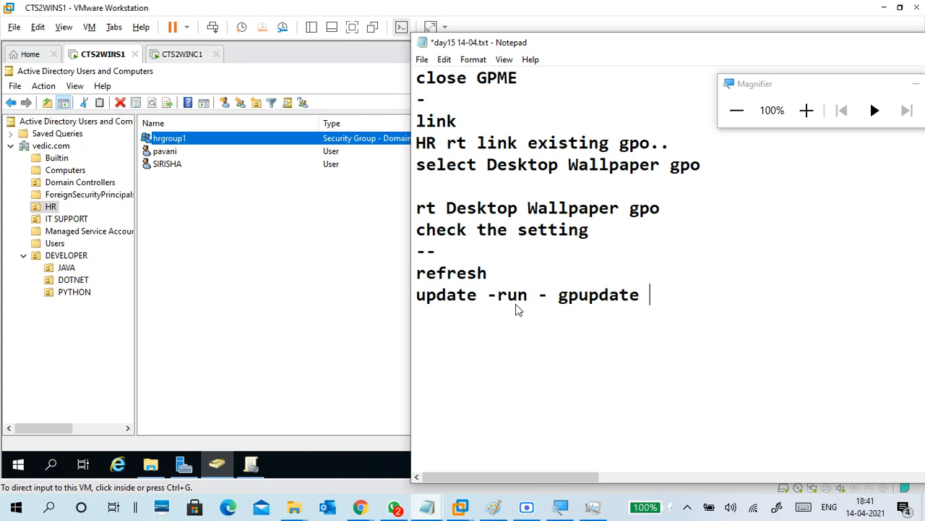
type(" /force")
key("Return")
key("Return")
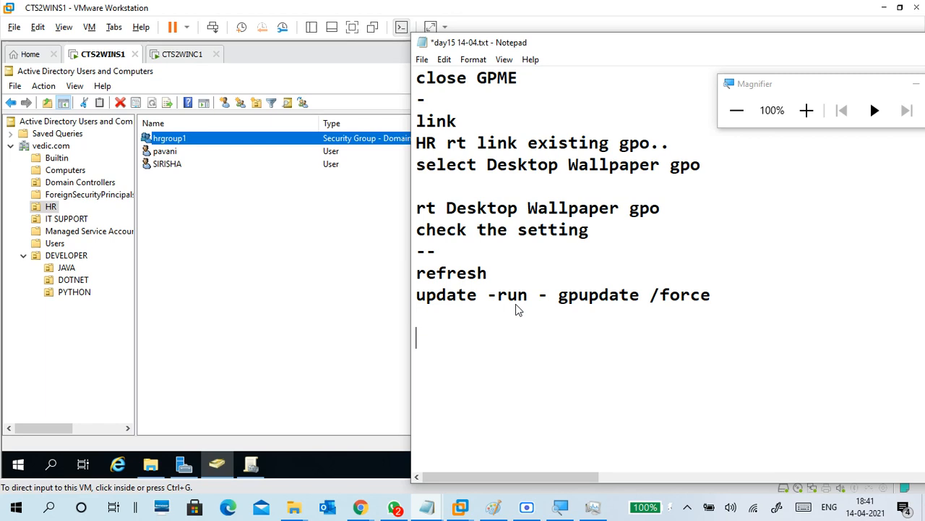
Add the lines "verify" and "client" below the gpupdate line in the notes.
type("verify")
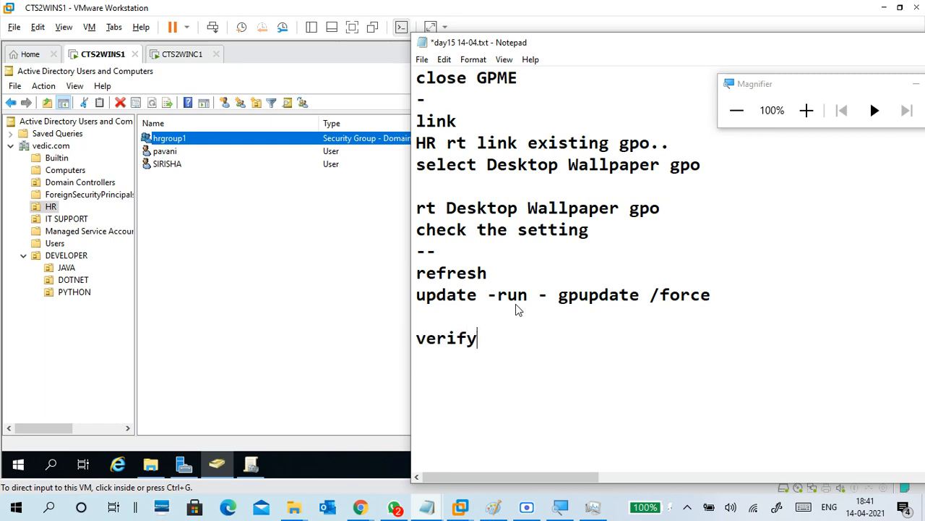
key("Return")
type("clinet")
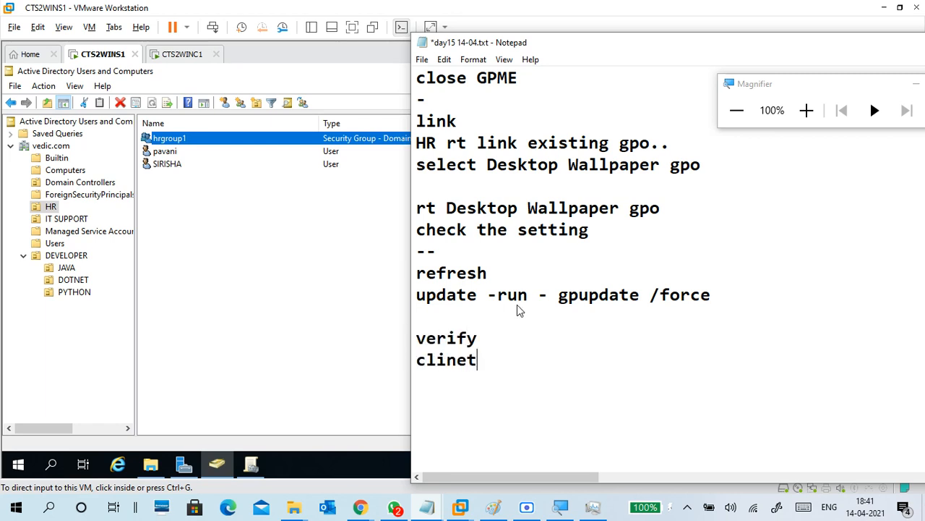
key("BackSpace")
key("BackSpace")
key("BackSpace")
type("ent")
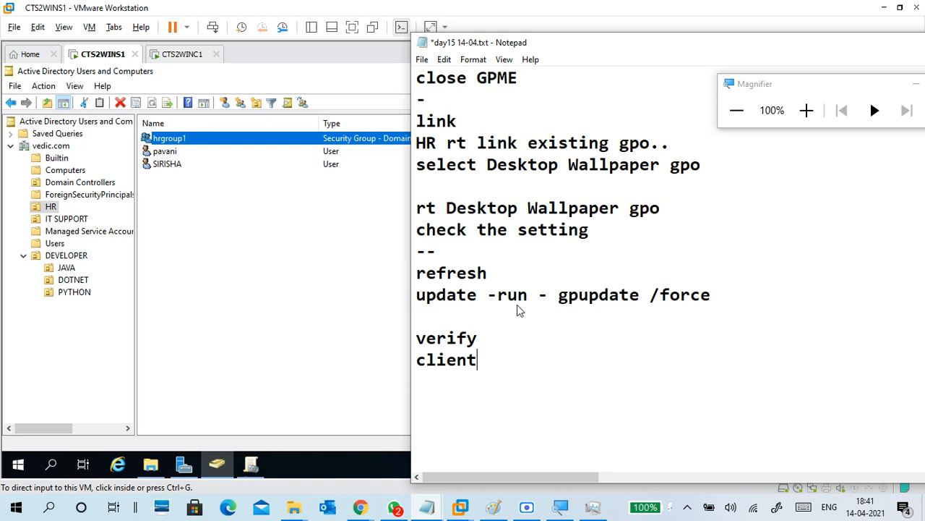
Add the line "signout - sign in ( with user in HR ou)" below "client", separated from it by a blank line.
key("Return")
key("Return")
type("signout ")
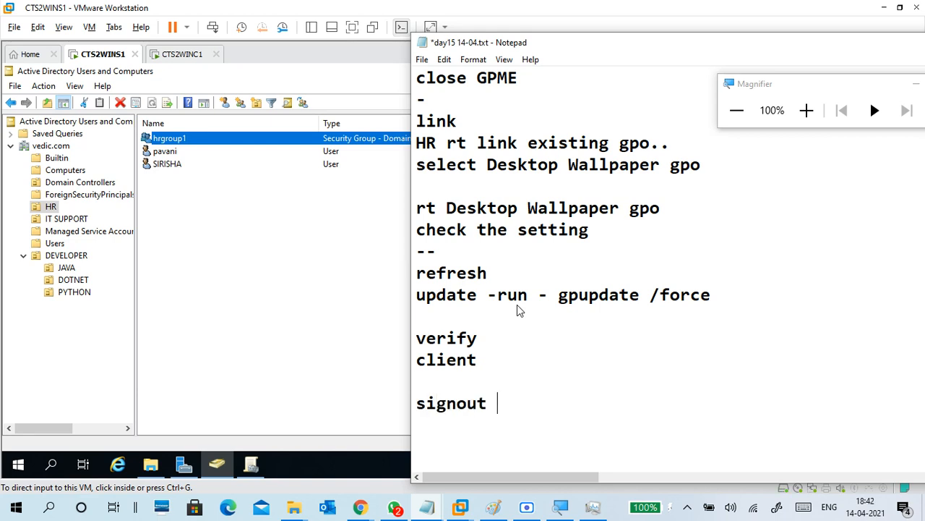
type("- sign")
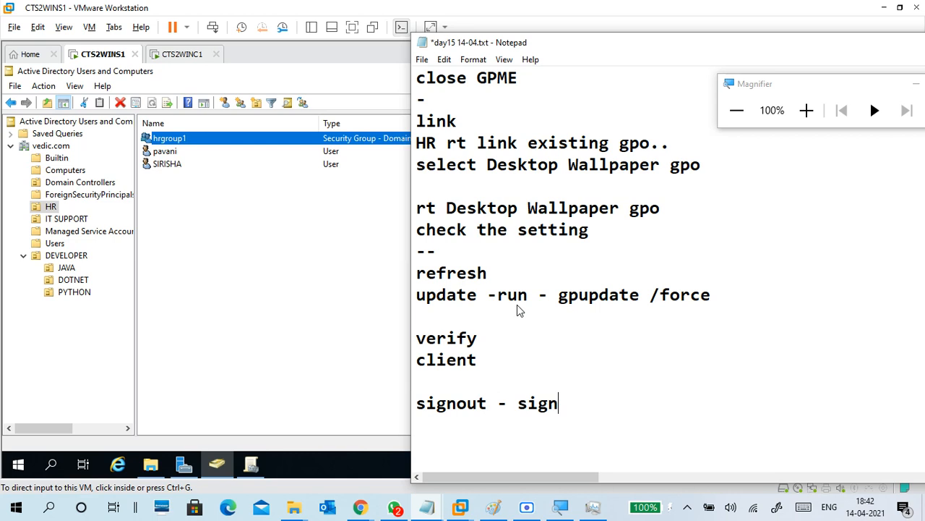
type(" in ( with")
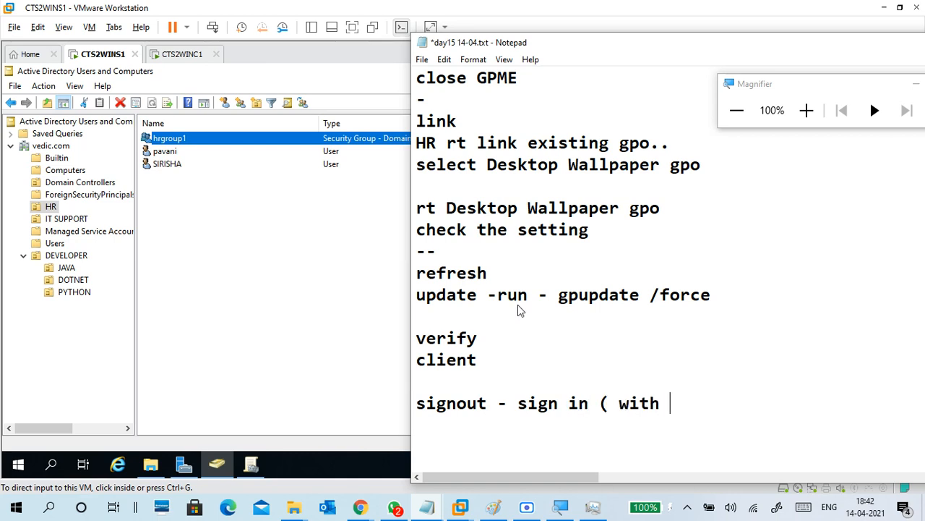
type(" users")
key("BackSpace")
type("in HR ")
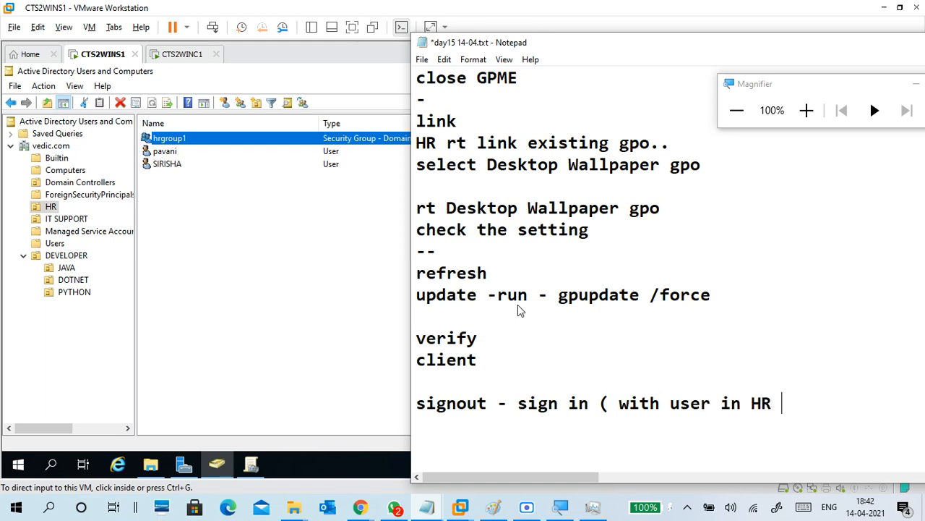
type("ou)")
key("Return")
key("Return")
key("Return")
key("Return")
key("Return")
key("BackSpace")
key("BackSpace")
key("BackSpace")
key("BackSpace")
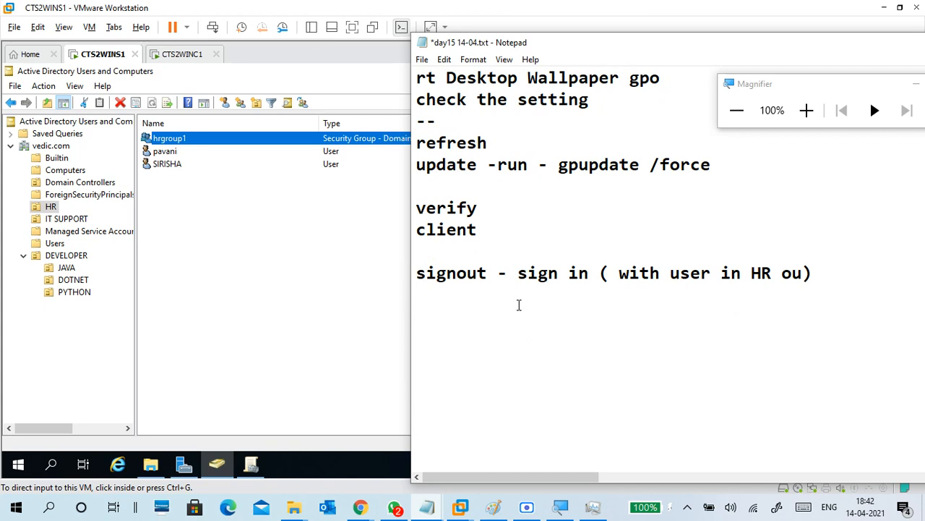
Add the line "wall paper working r not" below the sign-in line and leave a blank line below it.
type("wall pape")
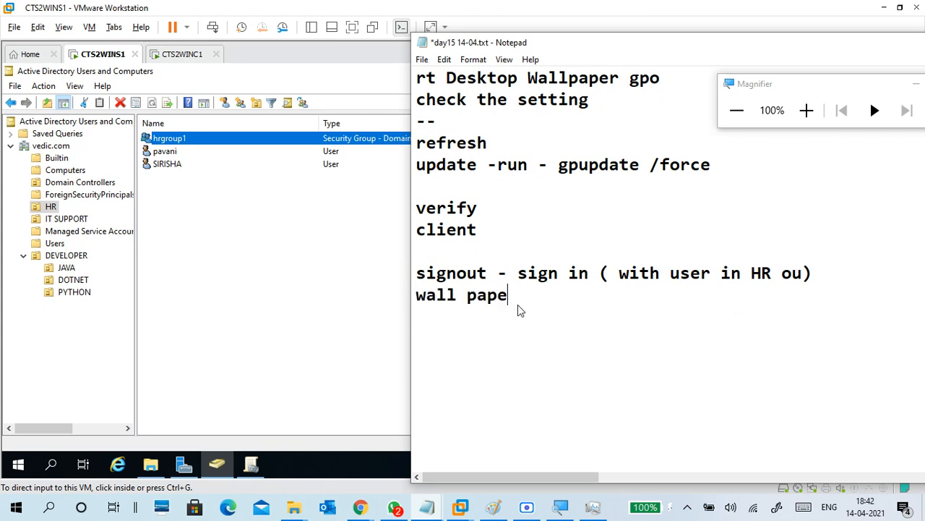
type("r work")
key("BackSpace")
key("BackSpace")
key("BackSpace")
key("BackSpace")
type("working r not")
key("Return")
key("Return")
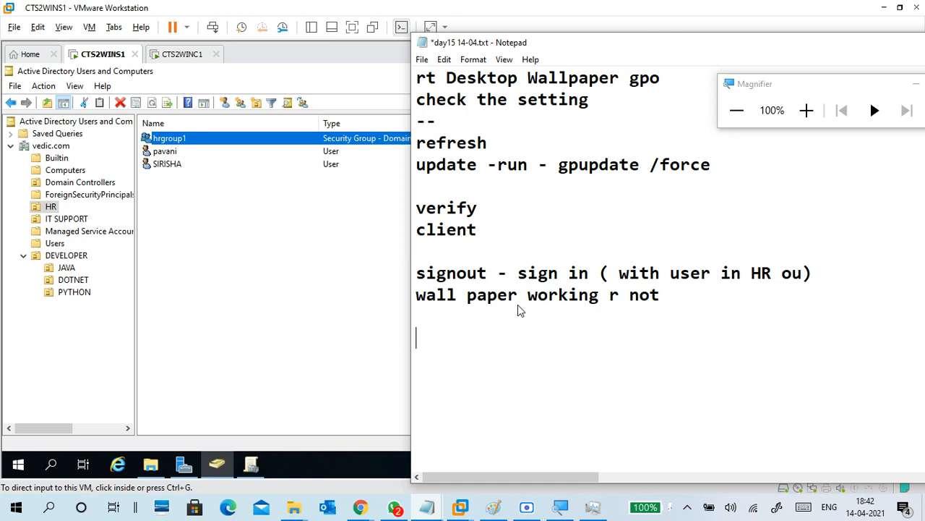
Add the line "run - gpupdate /force" to the notes, followed by a blank line.
type("run - upd")
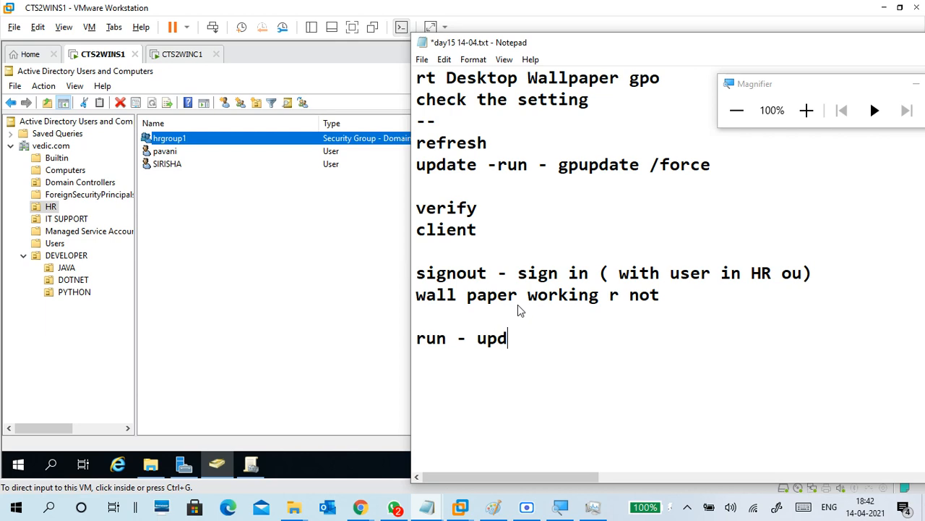
key("BackSpace")
key("BackSpace")
key("BackSpace")
type("gpupdate")
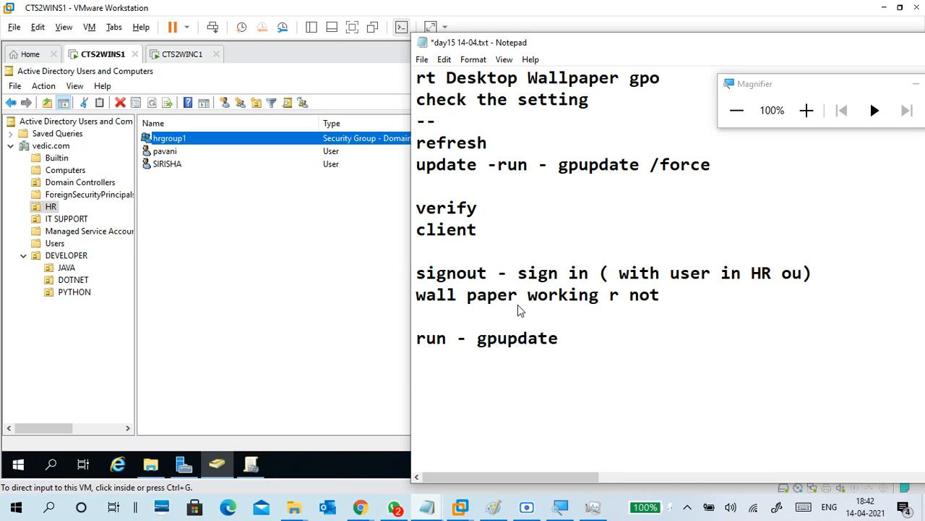
type(" /force")
key("Return")
key("Return")
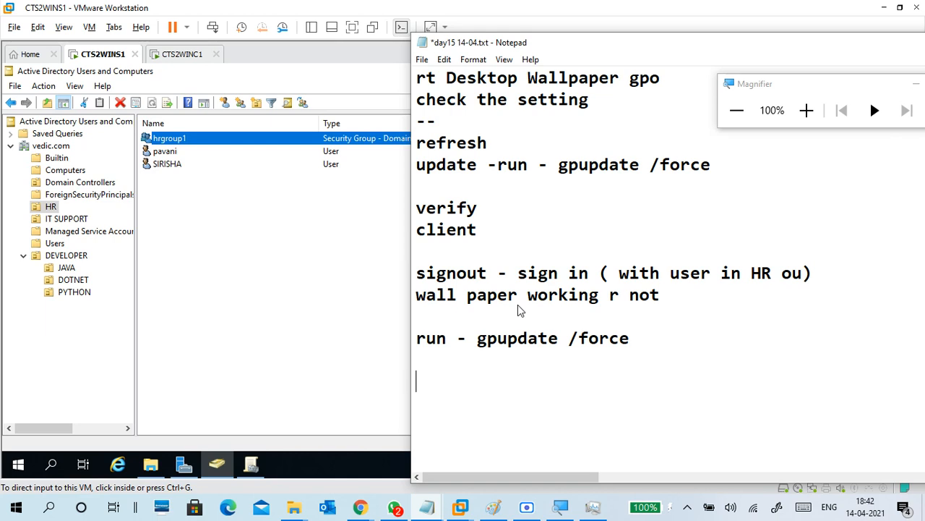
Add the line "signout/signin" below the gpupdate line and close the section with a "----" separator.
type("signou")
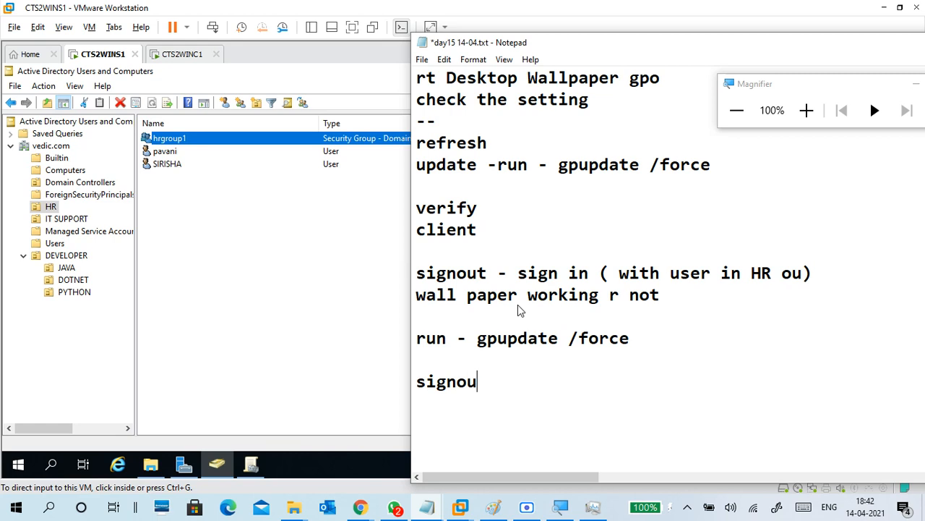
type("t/sign")
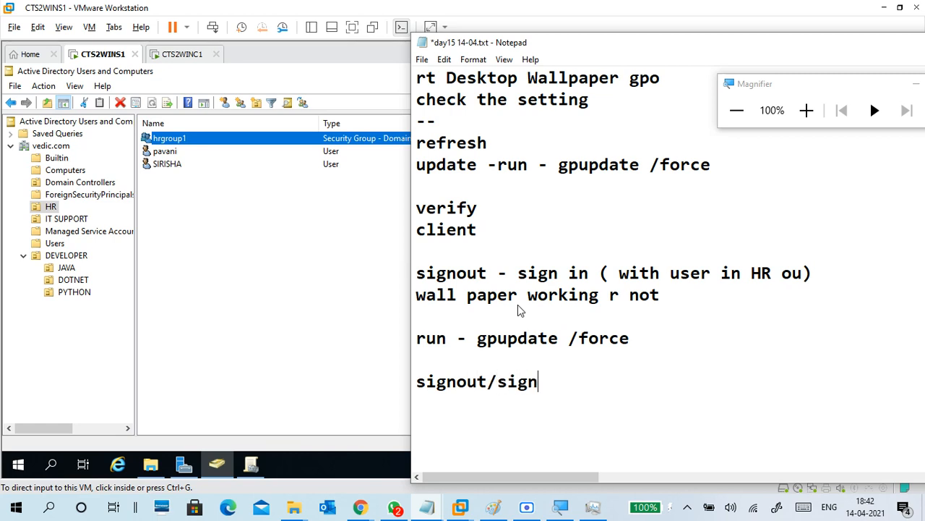
type("in")
key("Return")
type("----")
key("Return")
scroll(535, 290, "down", 3)
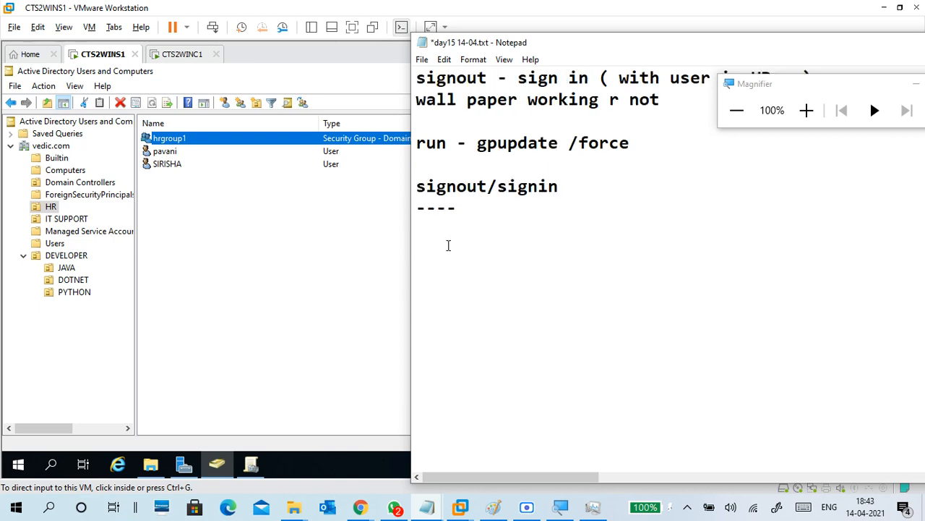
left_click(465, 206)
On the CTS2WINC1 client's sign-in screen, choose Other user and enter the HR user's account name.
left_click(243, 240)
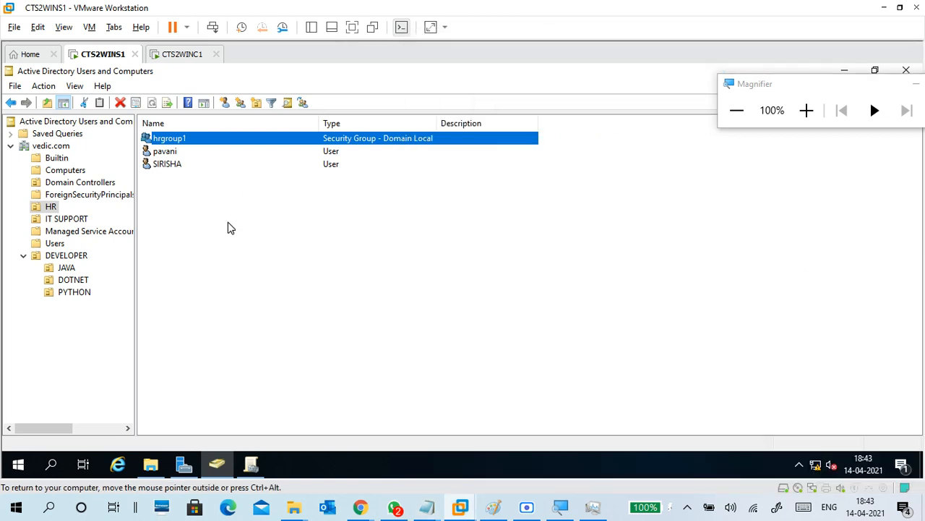
left_click(183, 55)
left_click(378, 341)
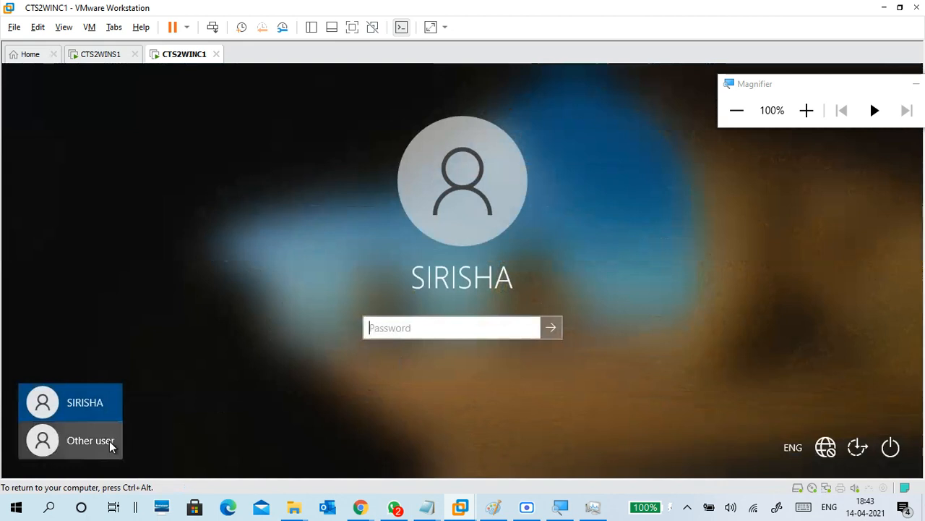
left_click(109, 441)
type("pavan")
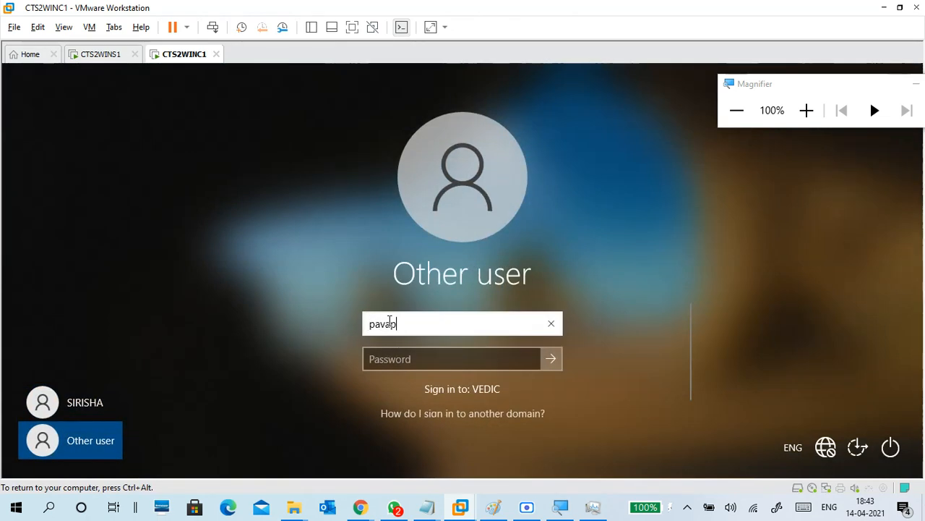
key("BackSpace")
type("ni")
key("Tab")
Enter the account password and sign in to the VEDIC domain, re-entering the password if needed.
type("•")
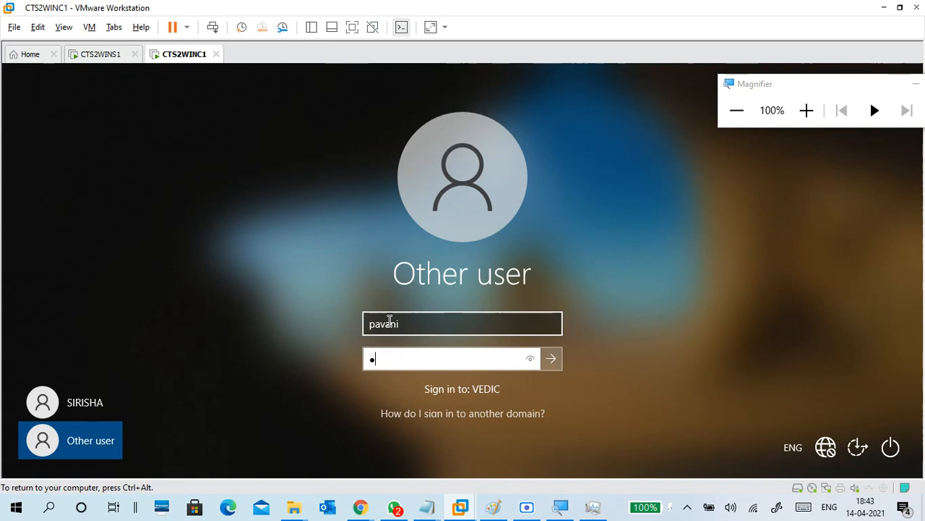
type("•••••••")
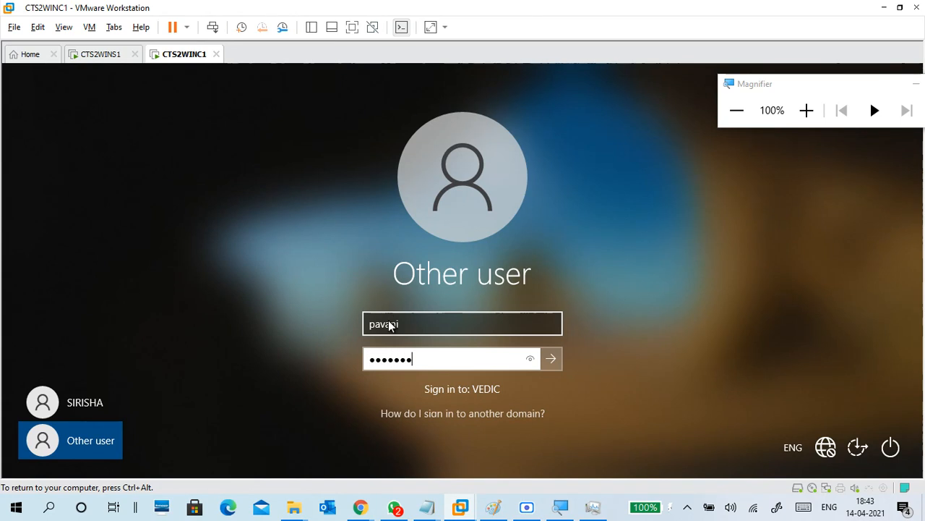
key("Return")
key("Return")
type("•")
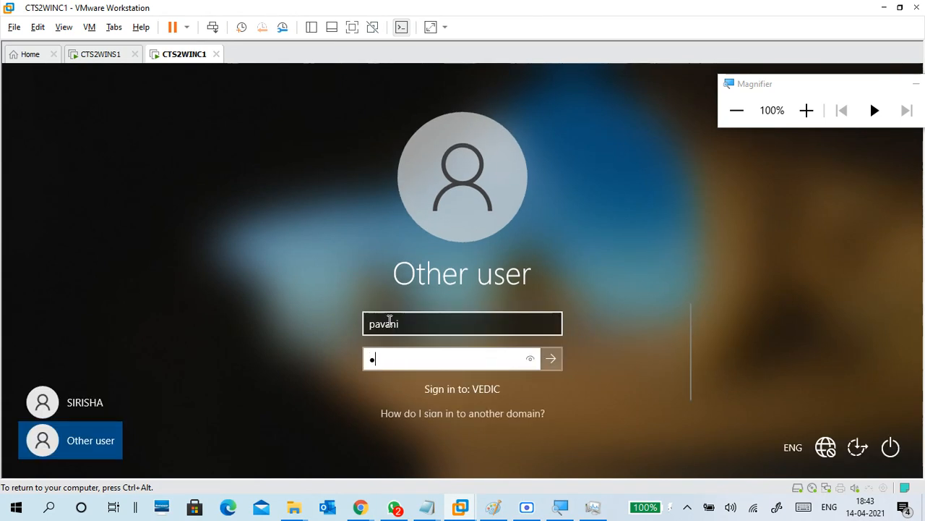
type("••••••")
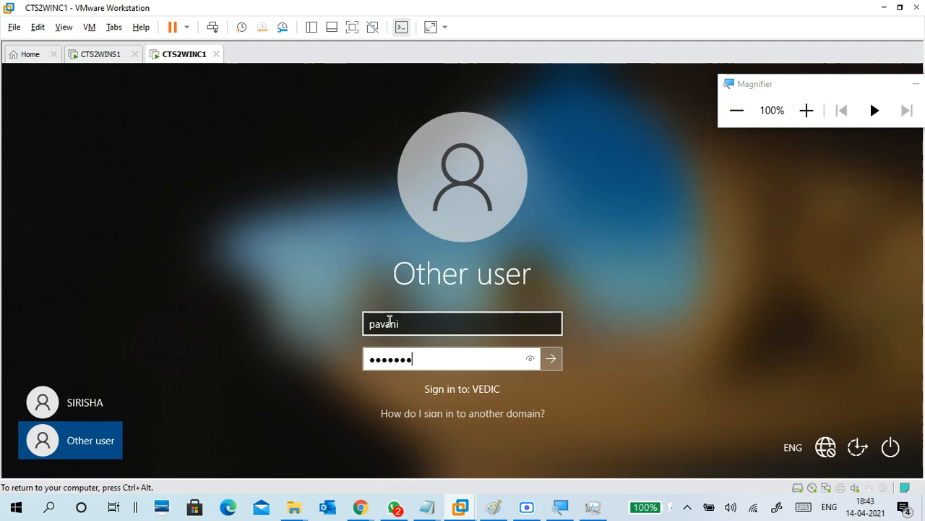
key("Return")
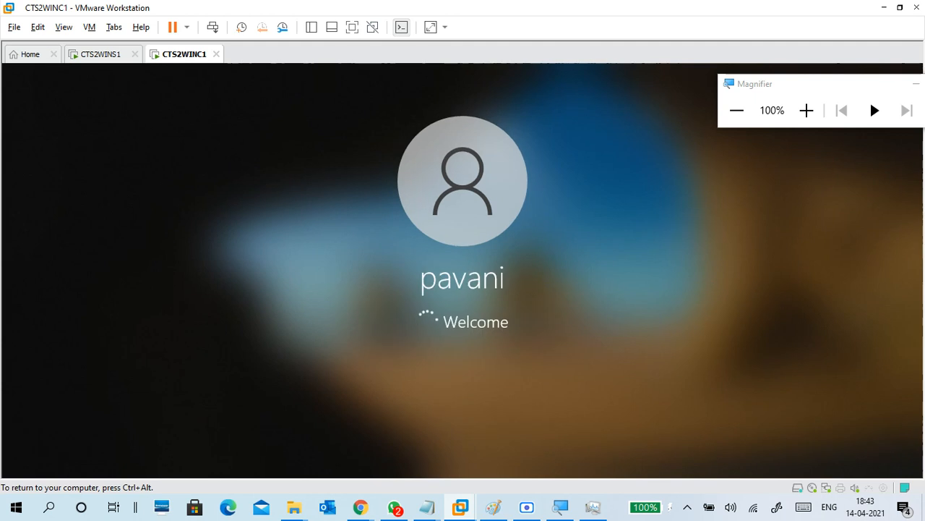
Return to the CTS2WINS1 server, end the name editing of hrgroup1 and deselect the group.
key("ctrl+alt")
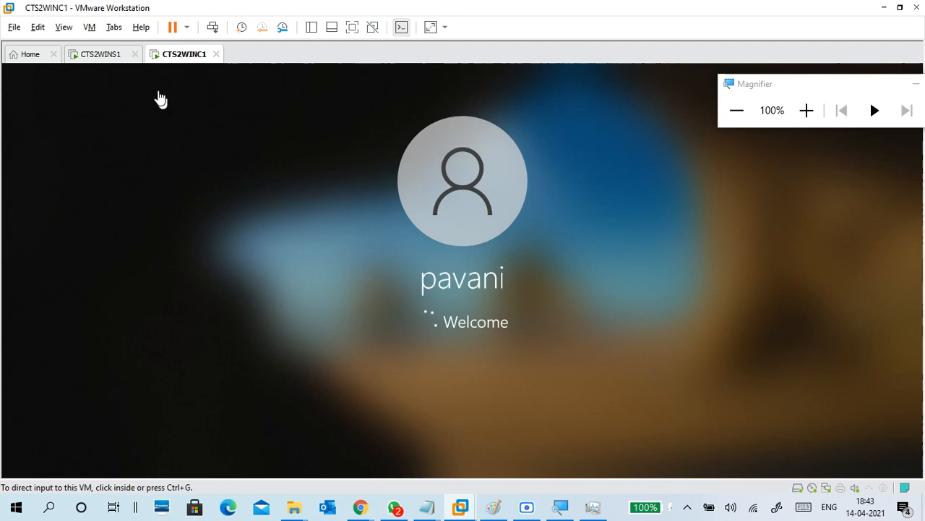
left_click(108, 58)
left_click(397, 310)
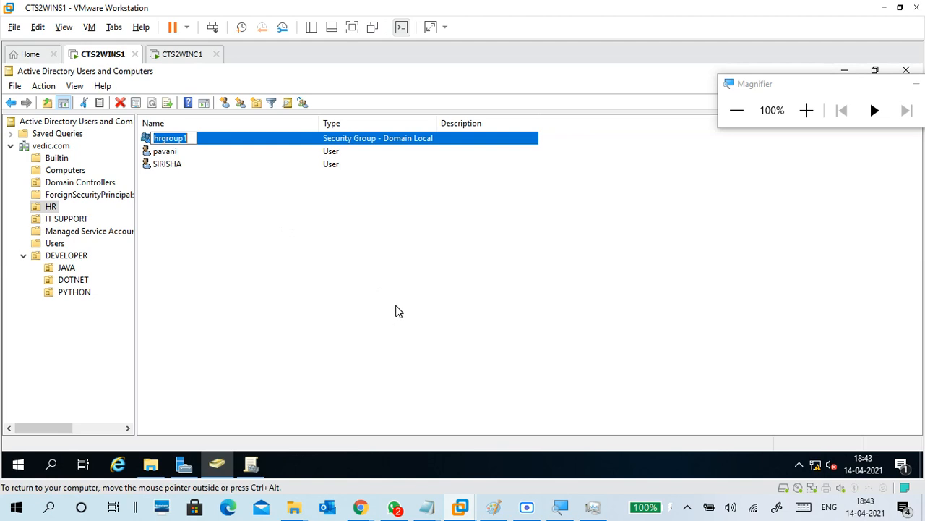
key("Return")
left_click(297, 276)
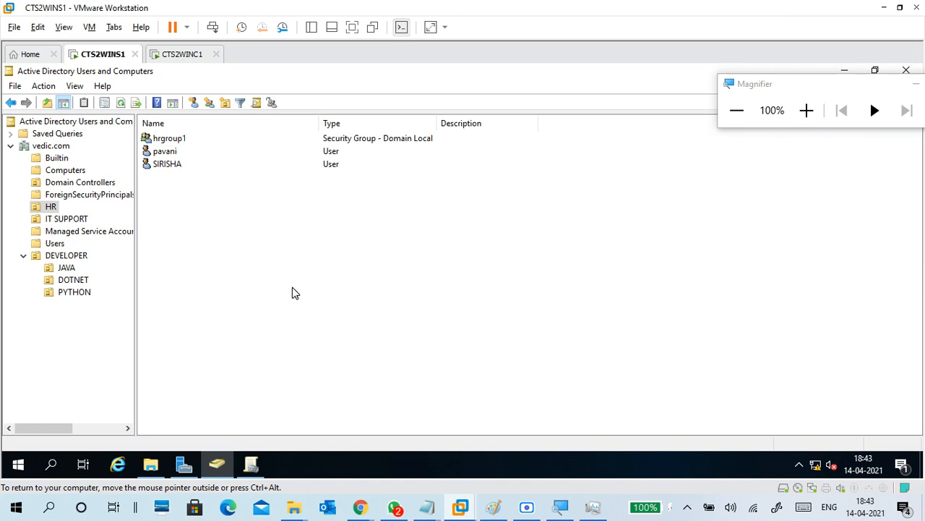
Check the sign-in progress on the CTS2WINC1 client and return to the CTS2WINS1 server.
left_click(190, 58)
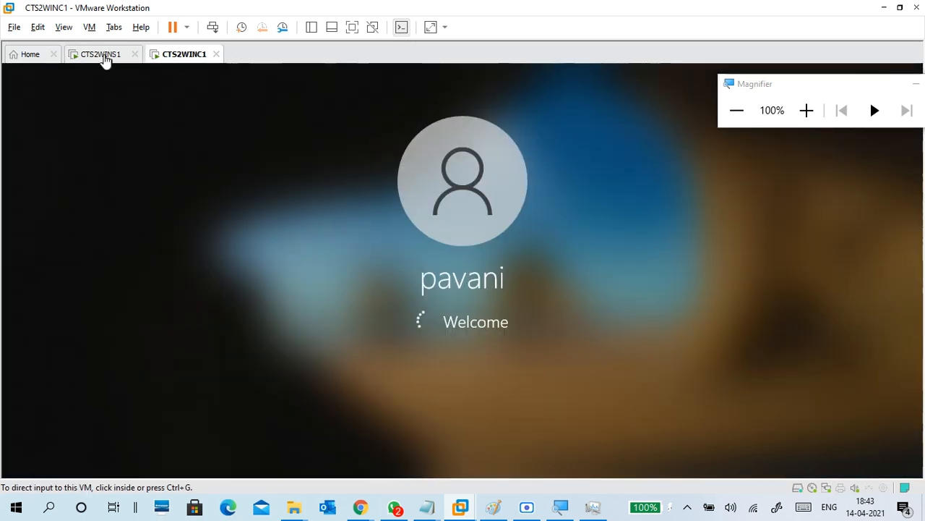
left_click(103, 56)
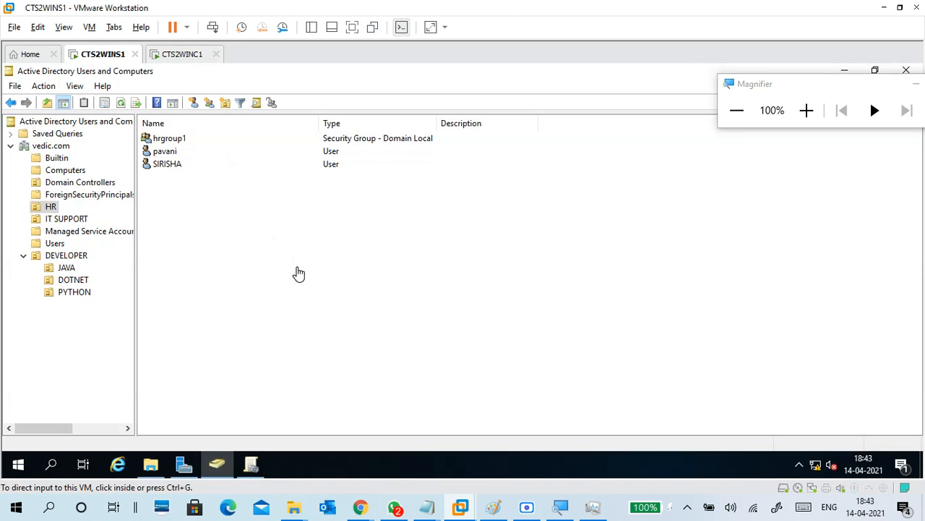
left_click(264, 348)
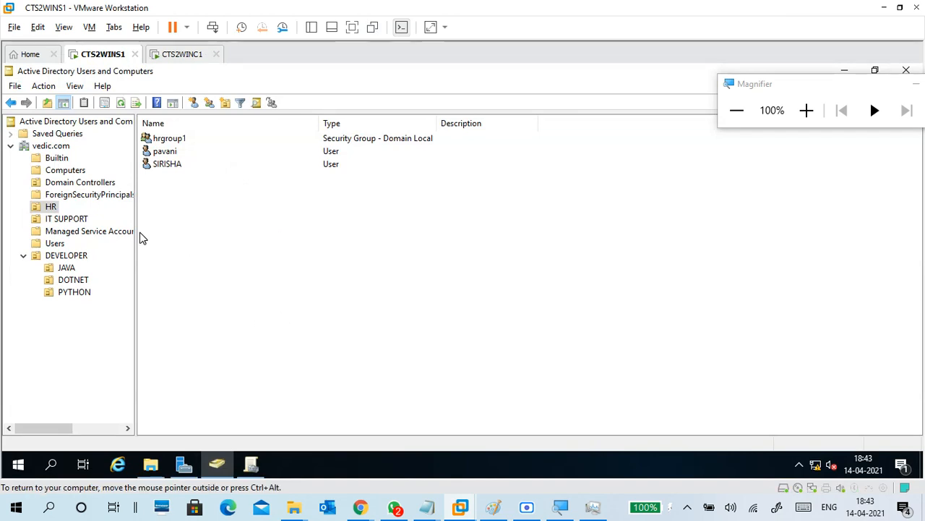
In Group Policy Management, review hrgroup1's permissions in the Desktop Wallpaper security settings, and view the policy's scope.
left_click(251, 463)
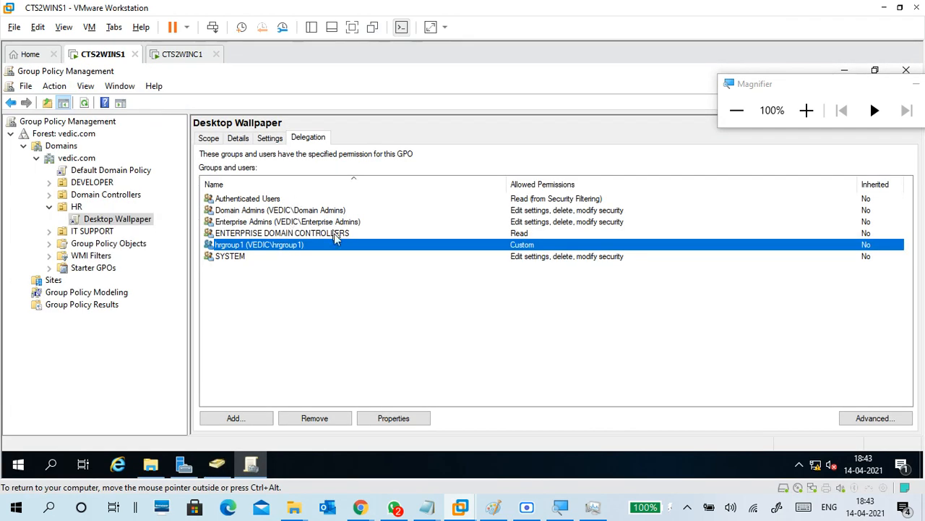
left_click(354, 311)
left_click(865, 419)
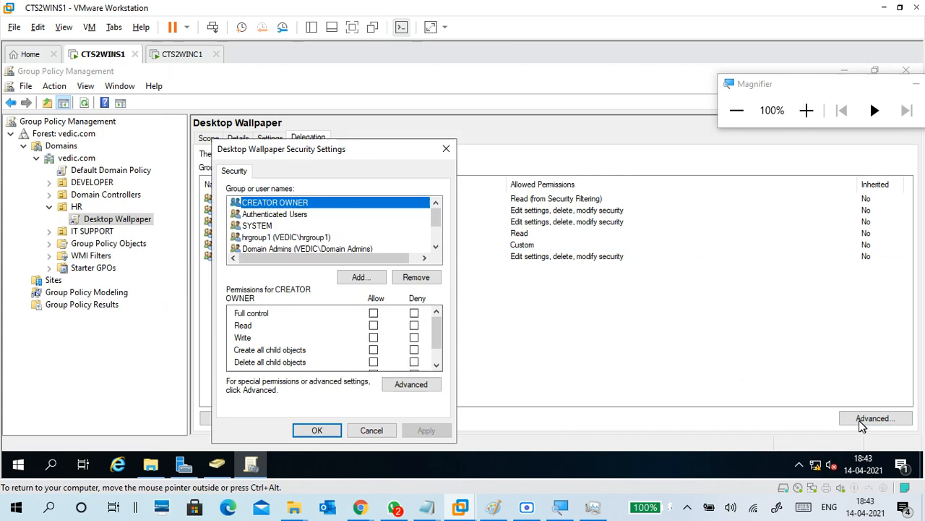
left_click(355, 278)
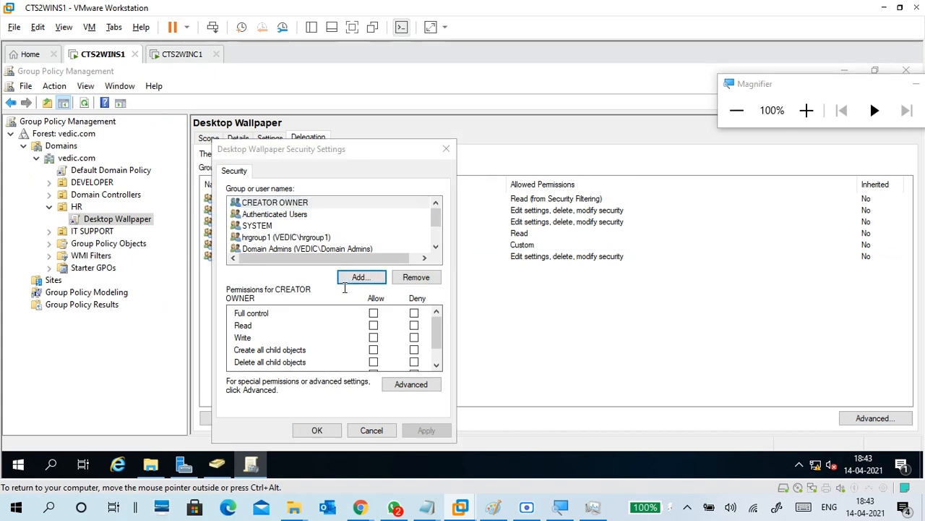
left_click(455, 361)
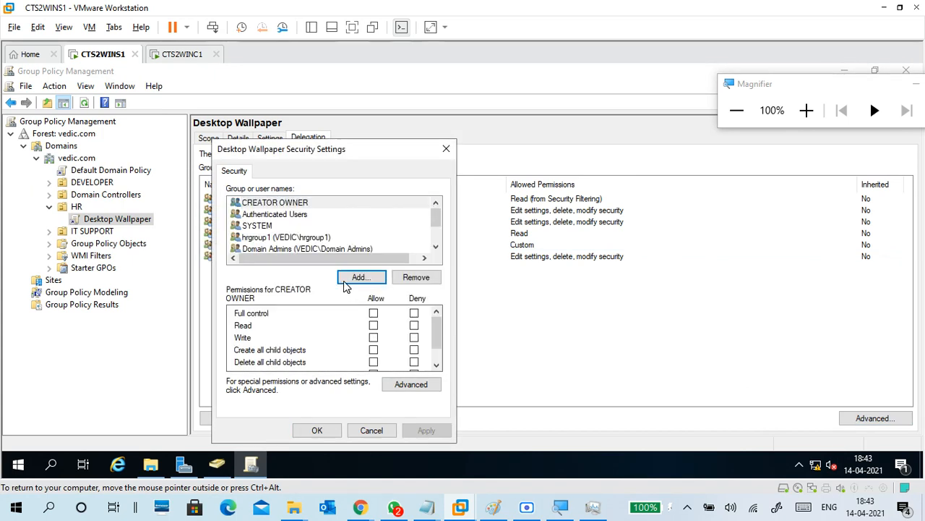
left_click(257, 237)
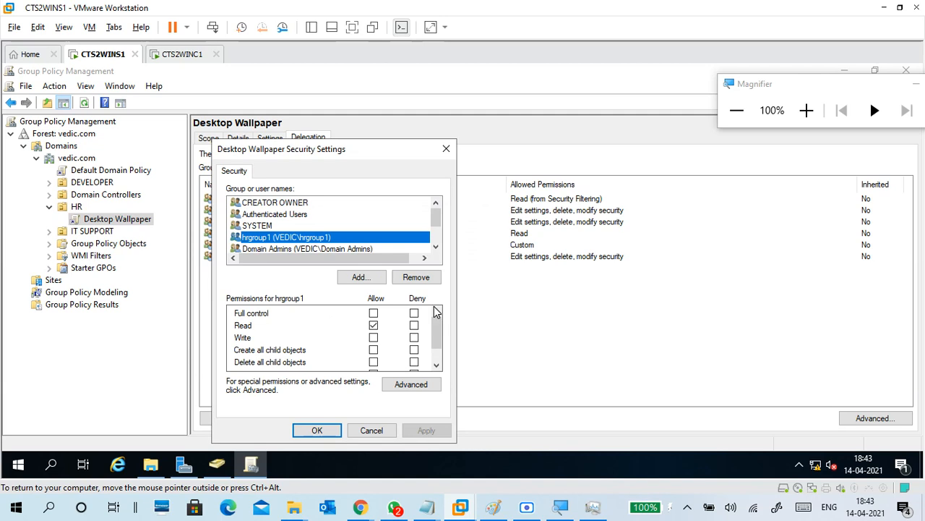
scroll(441, 340, "down", 1)
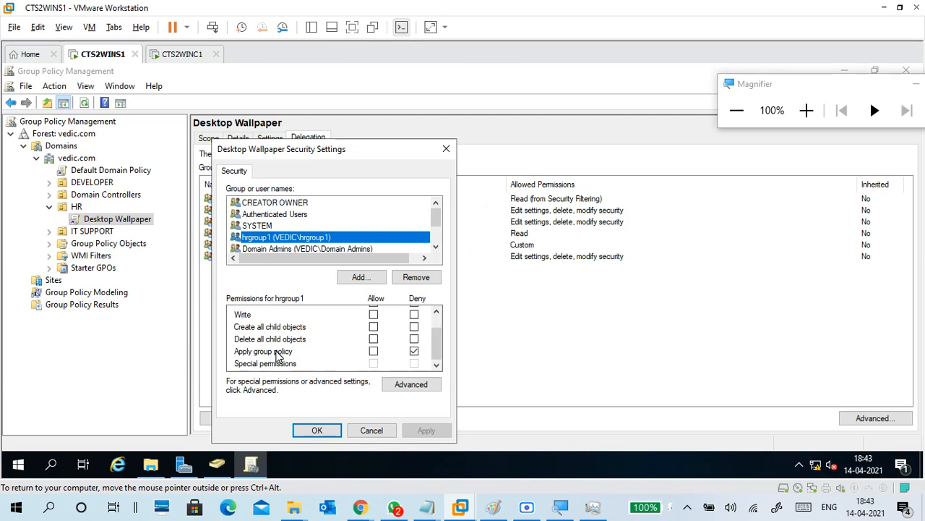
left_click(318, 430)
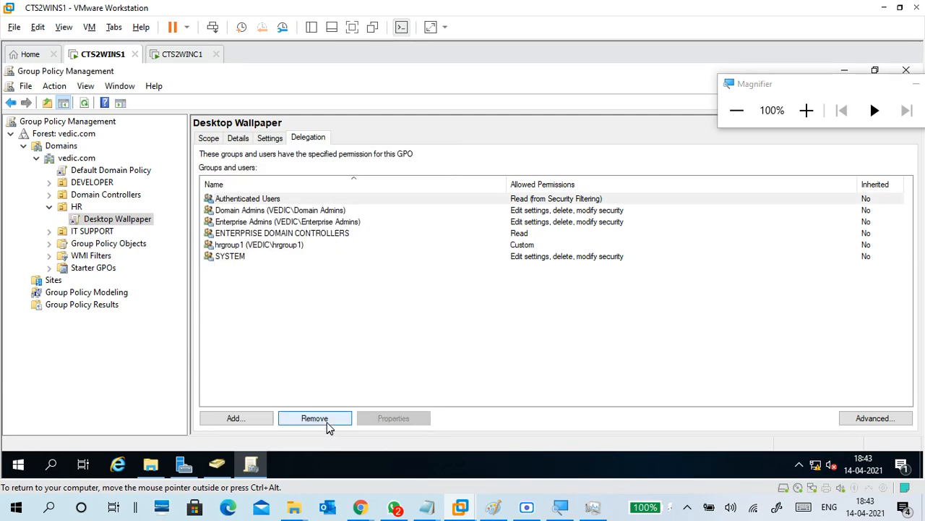
left_click(208, 137)
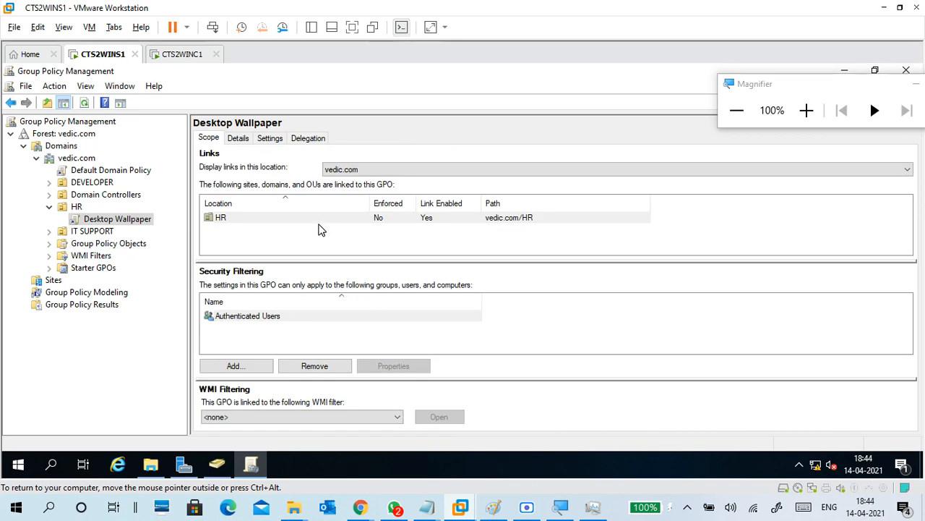
Switch to the CTS2WINC1 client and open a Command Prompt by running "cmd", with the screen magnified.
left_click(181, 56)
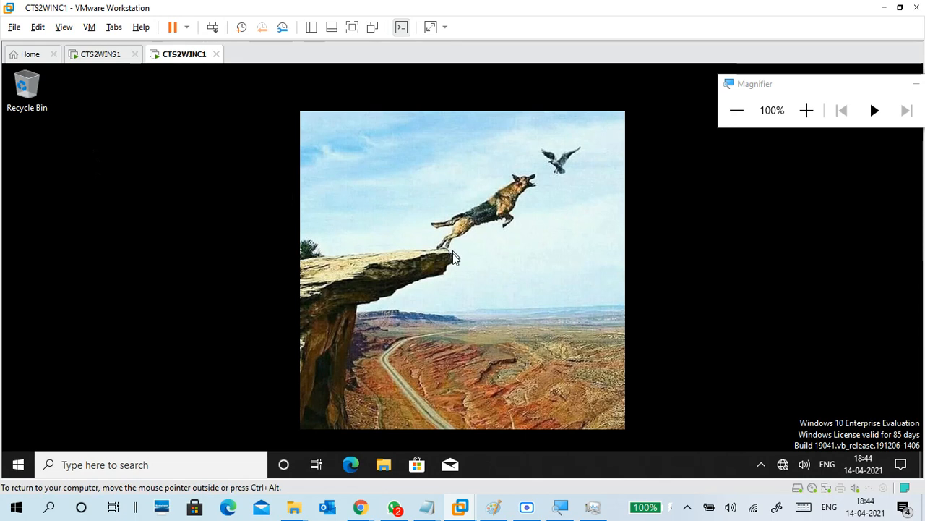
key("super+r")
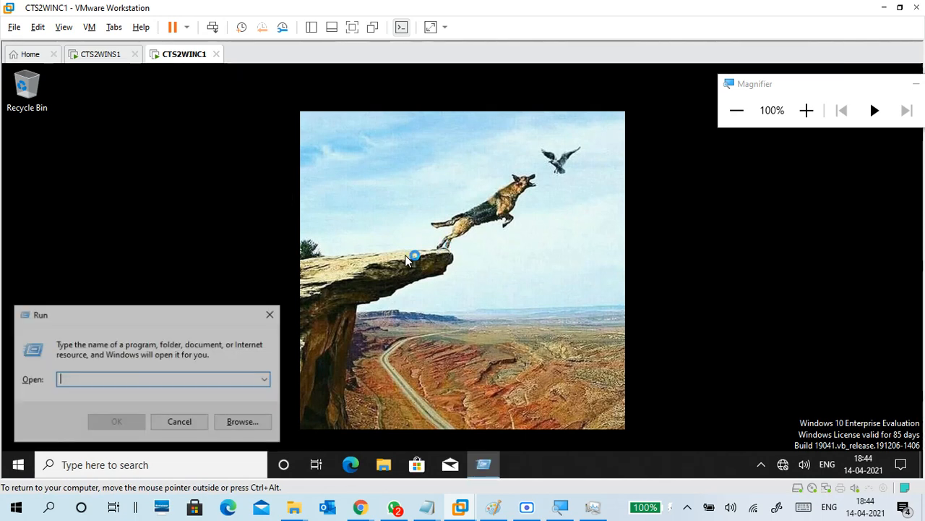
left_click_drag(206, 310, 373, 227)
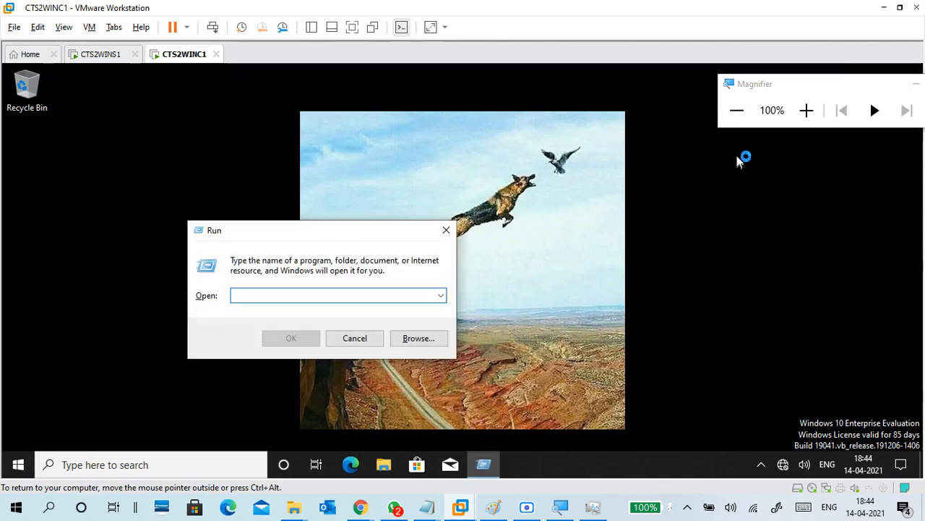
left_click(807, 110)
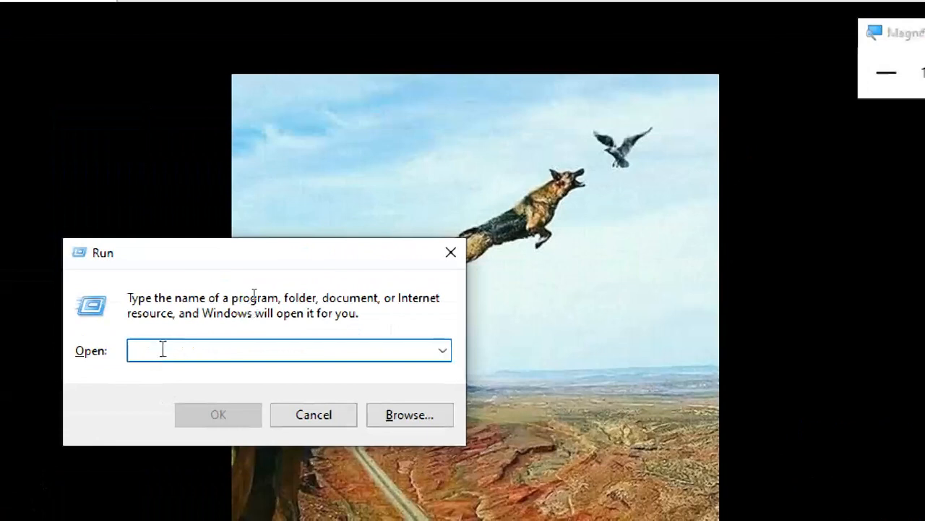
type("cmd")
key("Return")
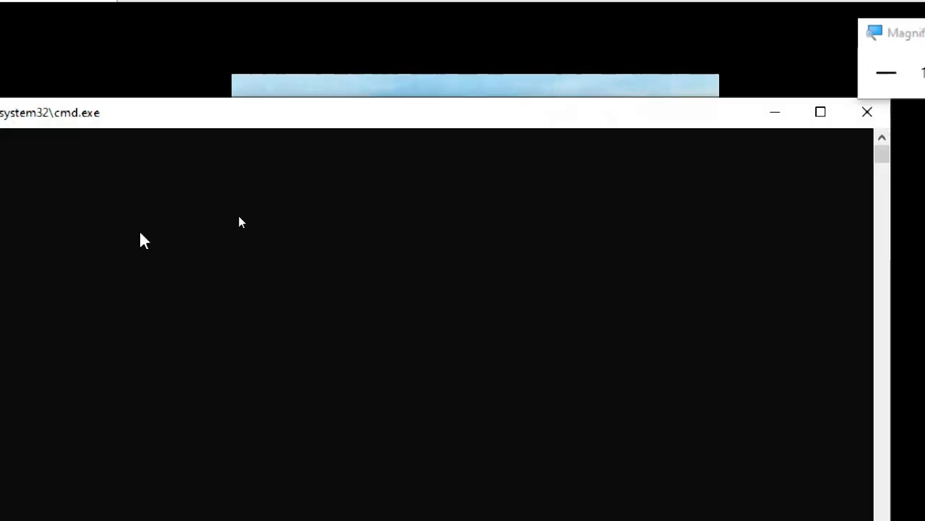
left_click(343, 235)
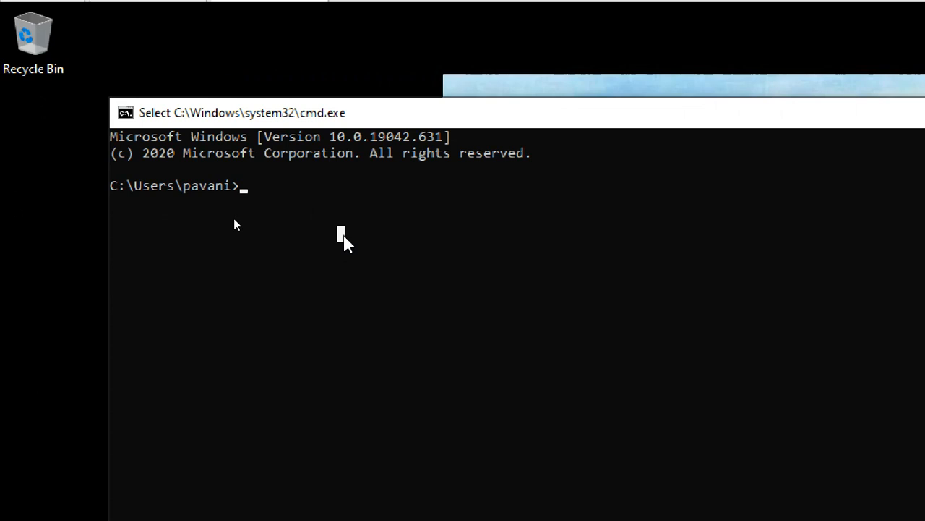
type("gp")
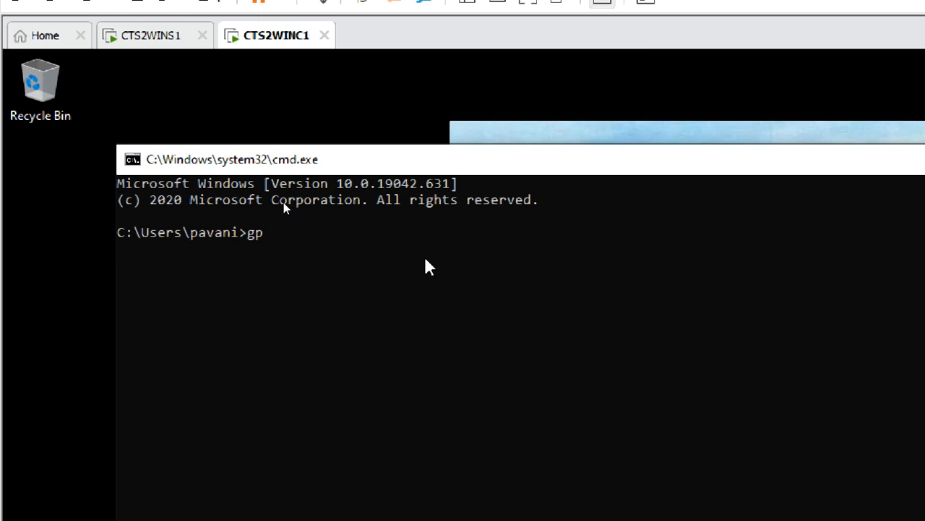
type("updat")
type("e")
key("BackSpace")
key("BackSpace")
key("BackSpace")
key("BackSpace")
key("BackSpace")
key("BackSpace")
key("BackSpace")
key("BackSpace")
type("gpres")
type("tul")
key("BackSpace")
key("BackSpace")
key("BackSpace")
key("BackSpace")
key("BackSpace")
key("BackSpace")
key("BackSpace")
key("BackSpace")
type("pwer")
key("BackSpace")
key("BackSpace")
key("BackSpace")
Try to save the Group Policy results report to the C: root by running "gpresult -H c:\gpresult1.html".
type("gpresult -h")
key("BackSpace")
type("H c:\\gp")
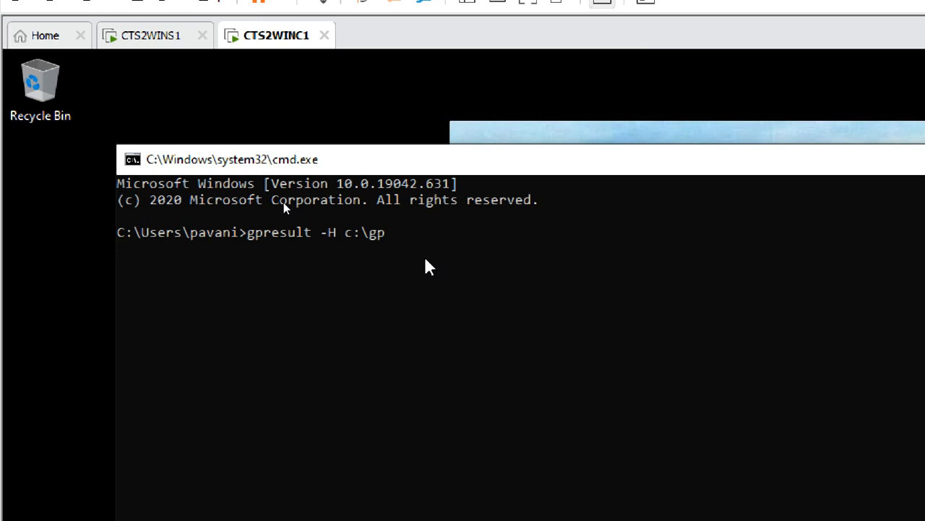
type("result1.html")
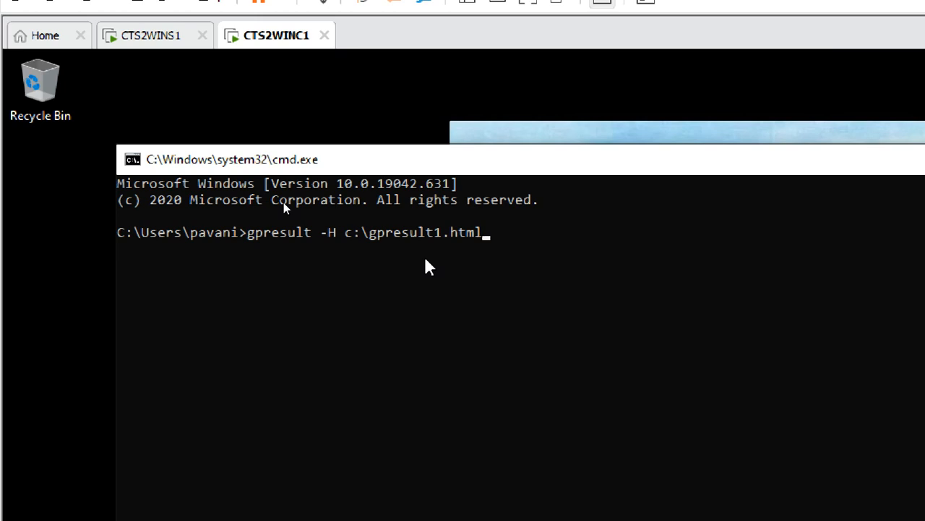
key("Return")
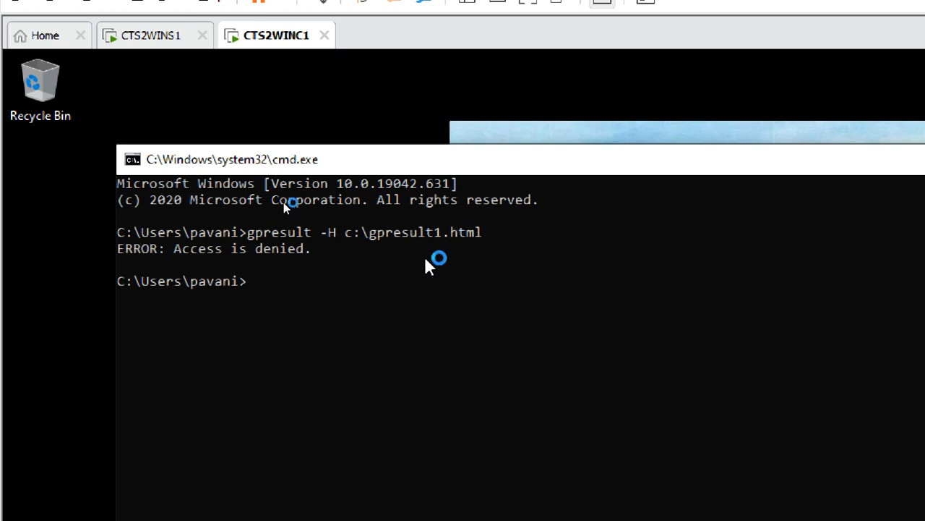
Reset the magnification to 100%, move the Command Prompt window higher and rerun "gpresult -H c:\gpresult1.html".
left_click(300, 300)
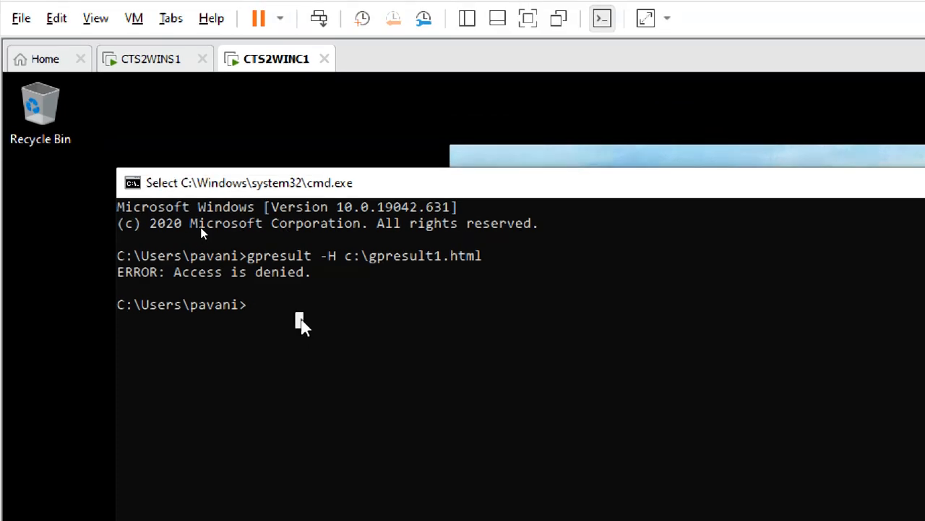
right_click(301, 318)
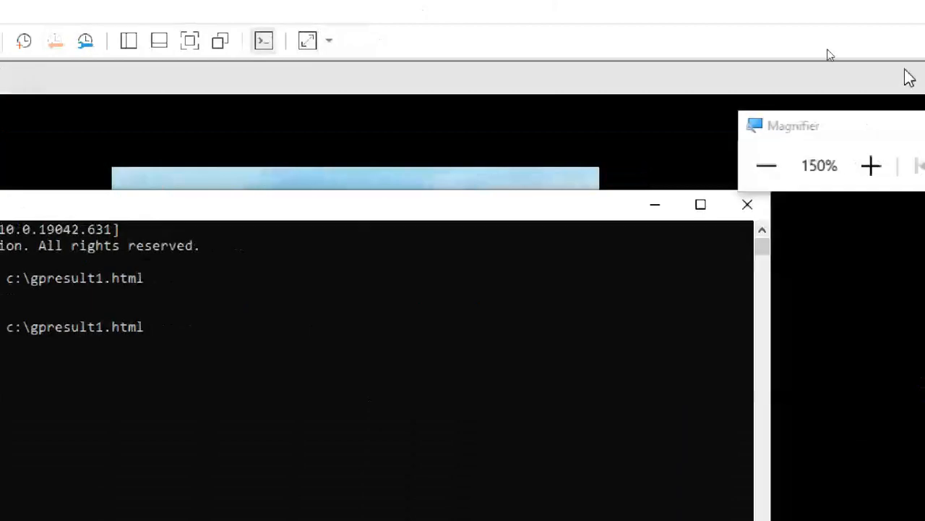
left_click(762, 165)
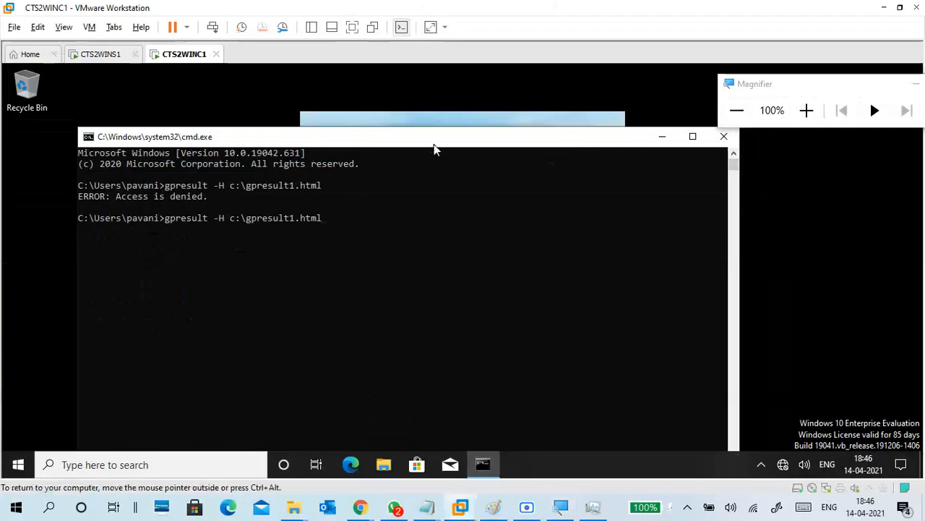
left_click_drag(436, 145, 490, 82)
left_click(453, 166)
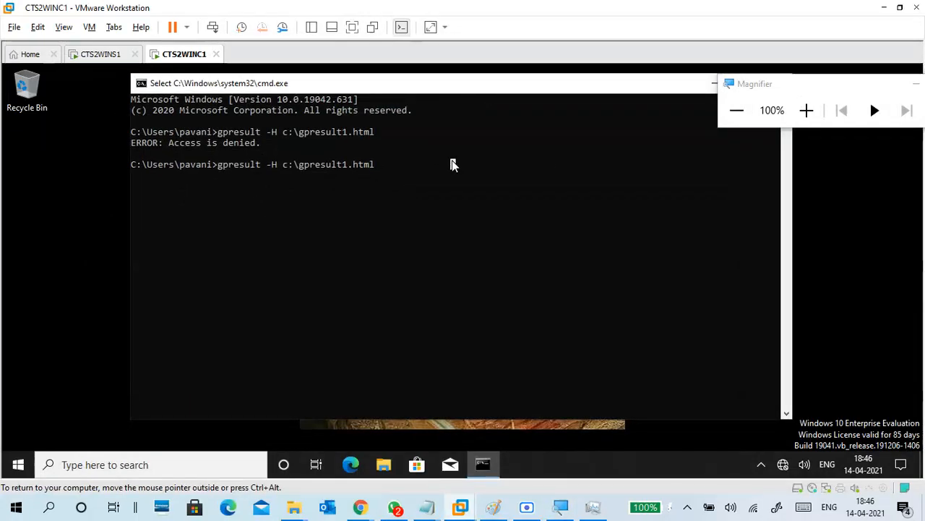
key("Escape")
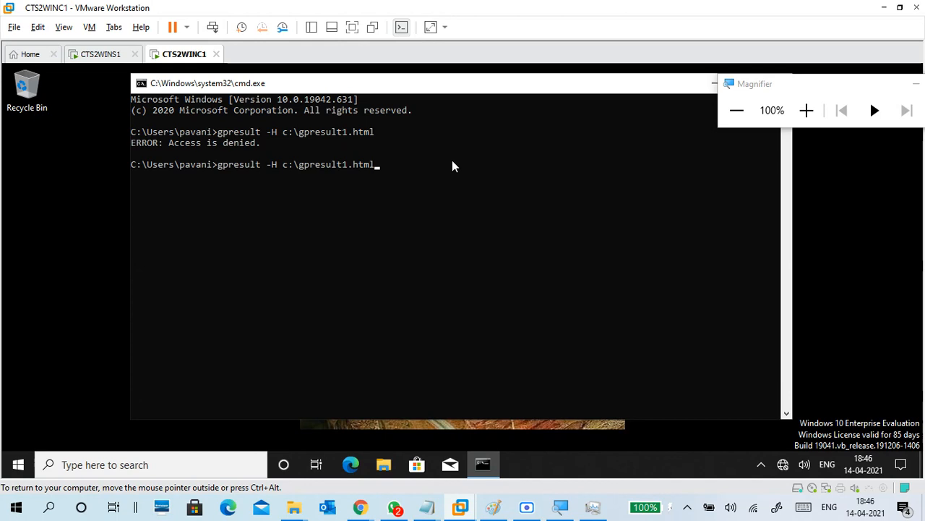
key("Return")
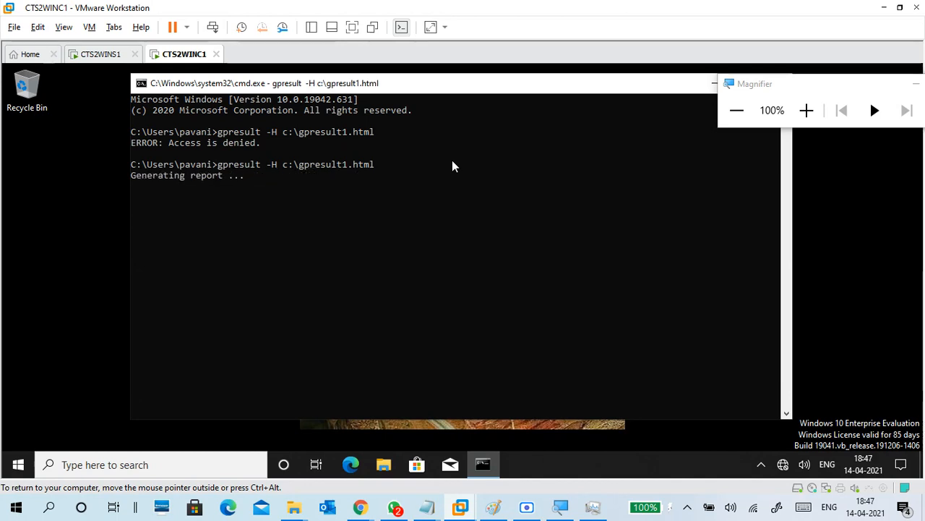
Remove the drive path from the previous command and run "gpresult -H gpresult1.html".
key("Up")
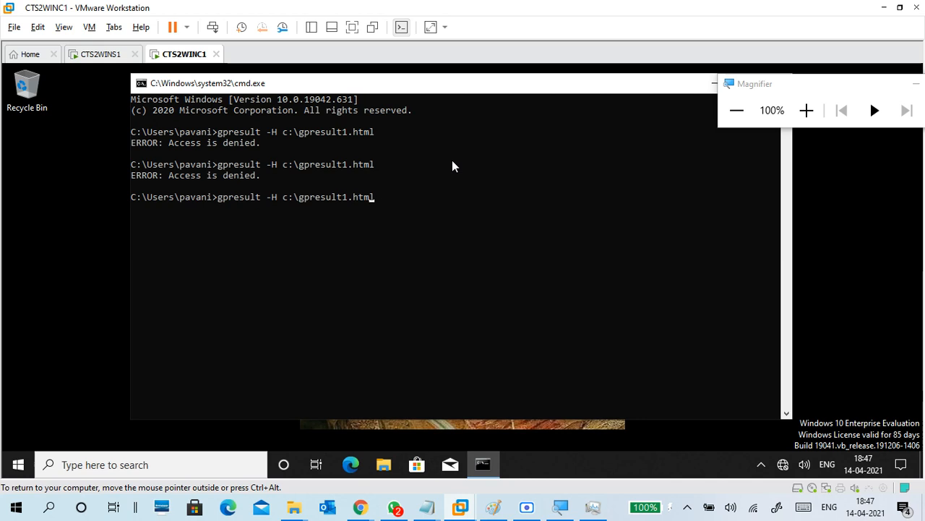
key("Left")
key("Left")
key("Left")
key("Left")
key("Left")
key("Left")
key("Left")
key("Left")
key("Left")
key("Left")
key("Left")
key("Left")
key("Left")
key("BackSpace")
key("BackSpace")
key("BackSpace")
key("Return")
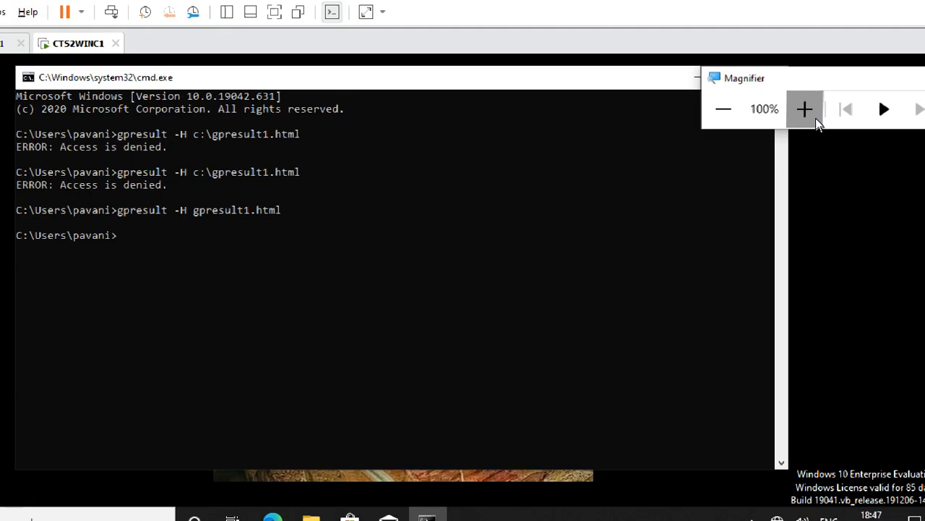
Magnify the screen and open the gpresult1 report from the signed-in user's profile folder under C:\Users.
left_click(814, 116)
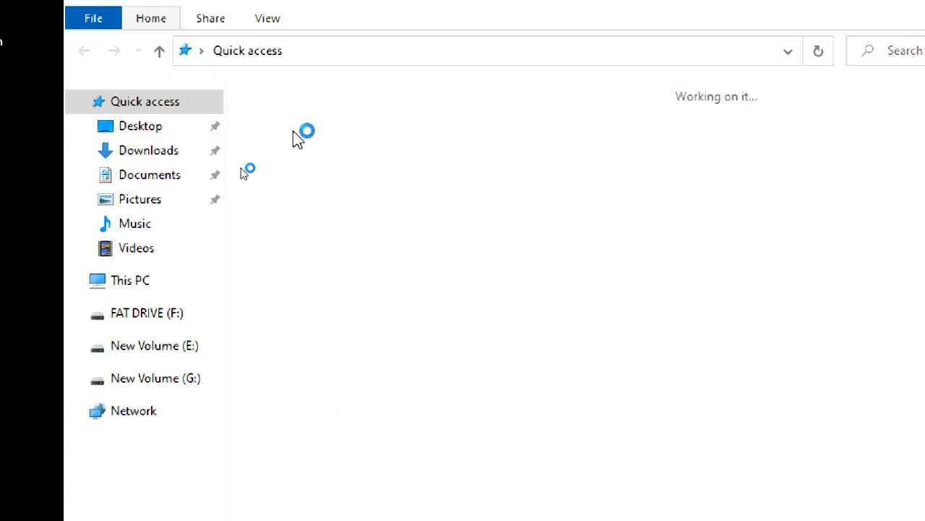
left_click(133, 282)
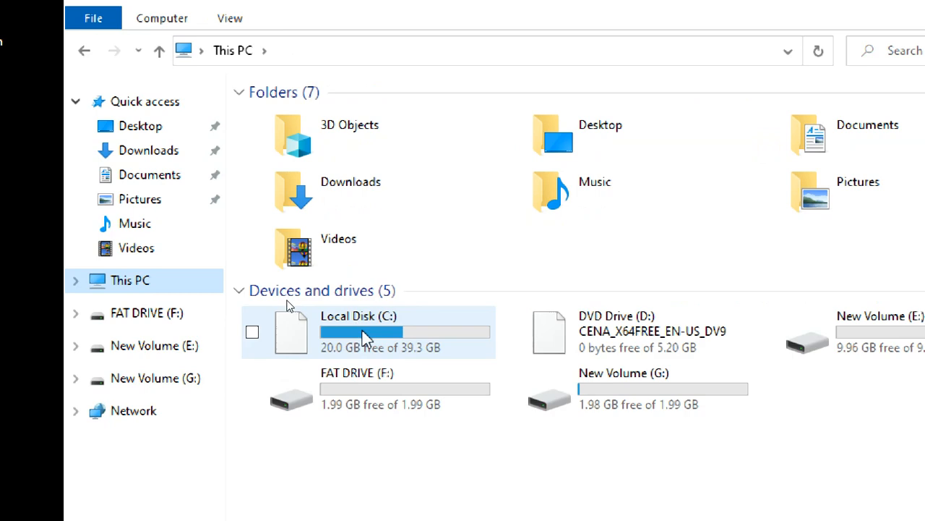
double_click(362, 329)
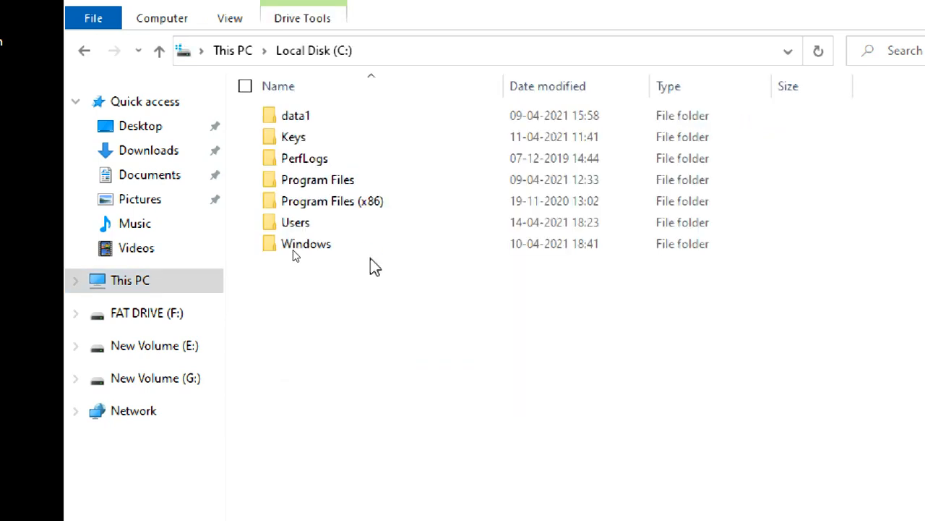
double_click(334, 221)
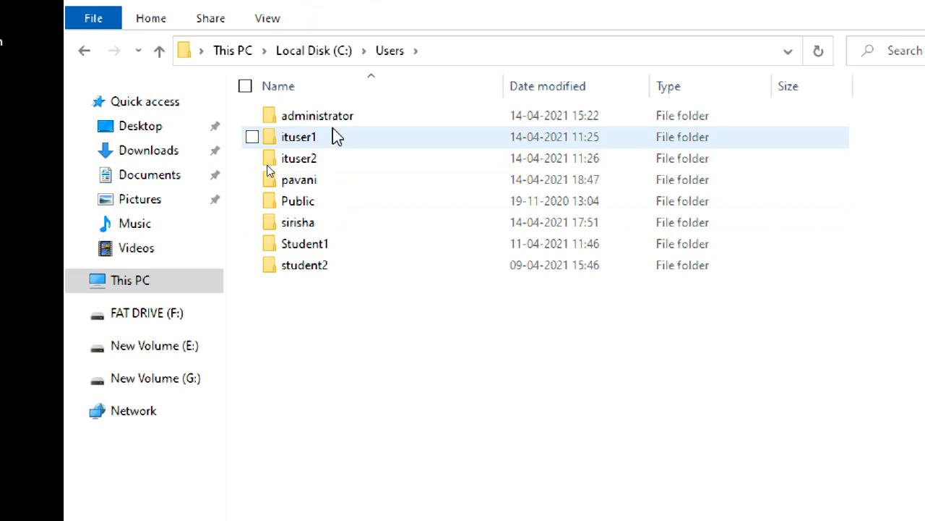
left_click(332, 180)
double_click(333, 179)
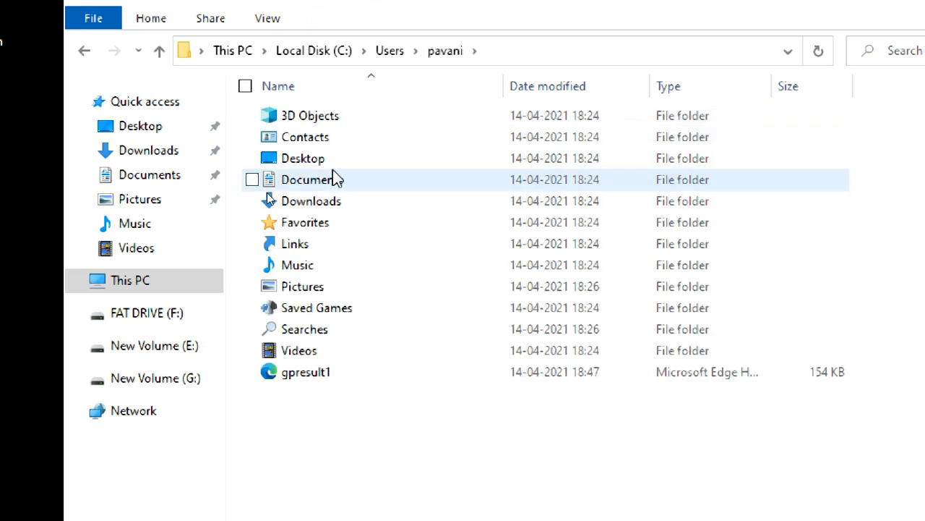
left_click(326, 382)
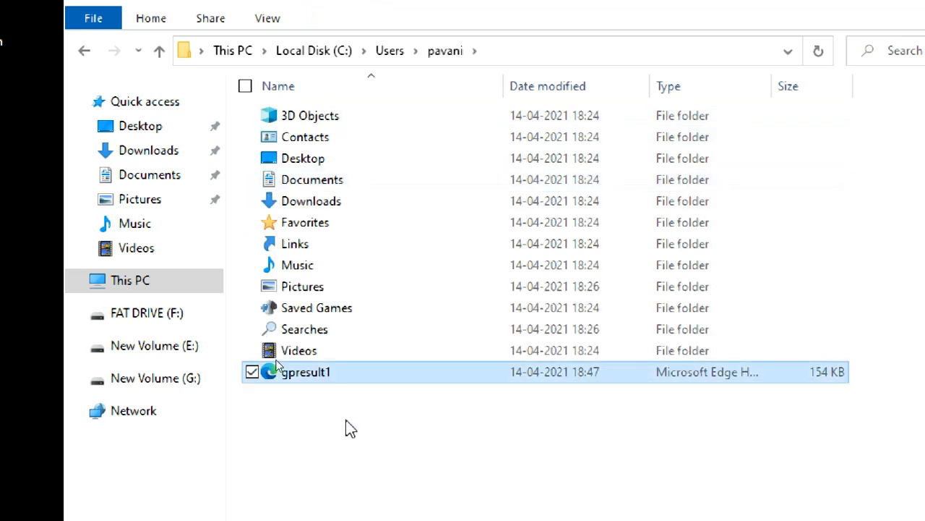
double_click(344, 381)
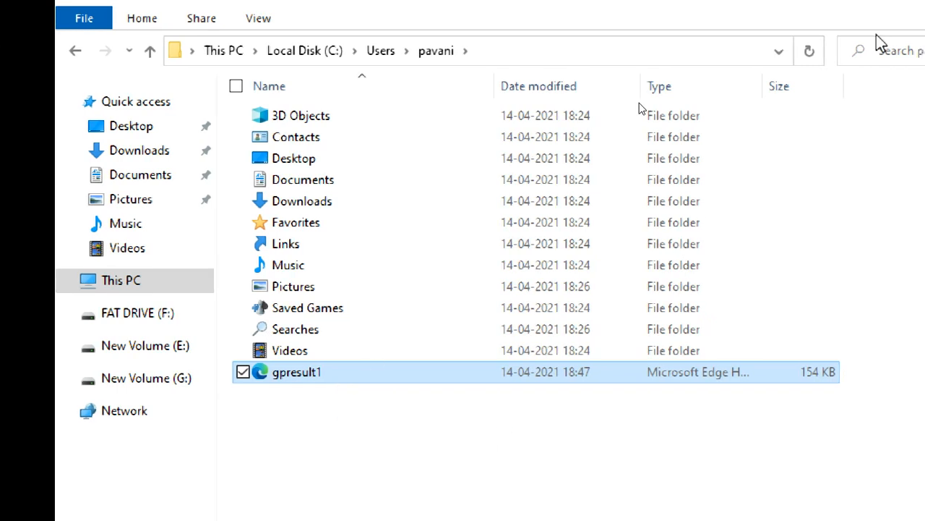
Reset the magnification to 100%, minimize File Explorer and Command Prompt, and maximize the report with the virtual machine in full screen.
left_click(737, 50)
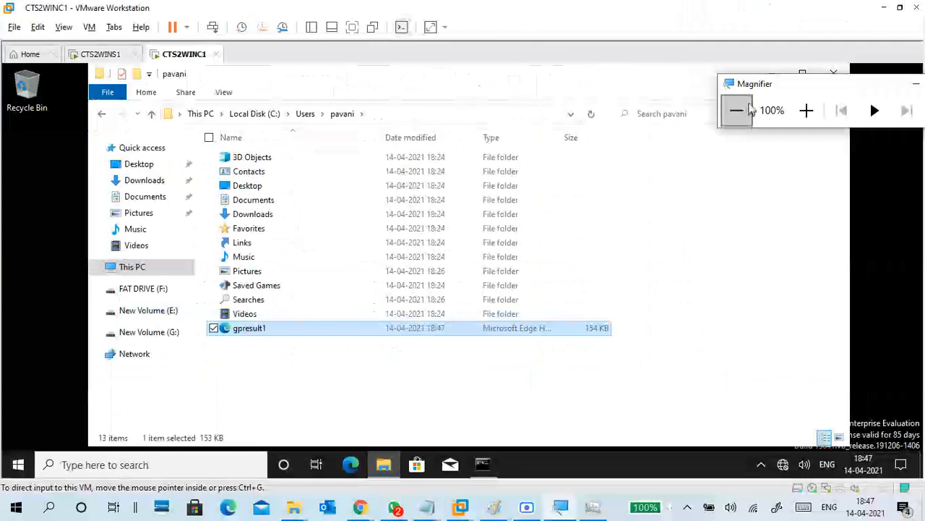
left_click(773, 73)
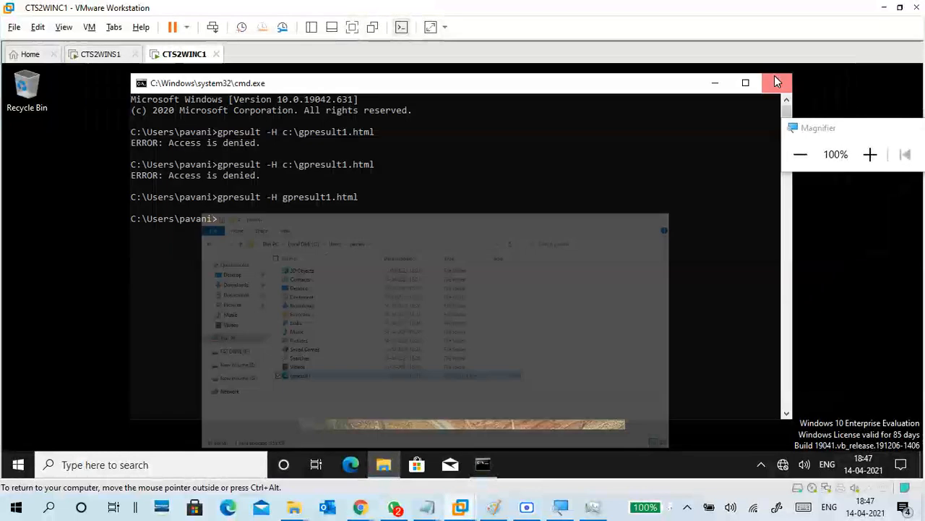
left_click(715, 83)
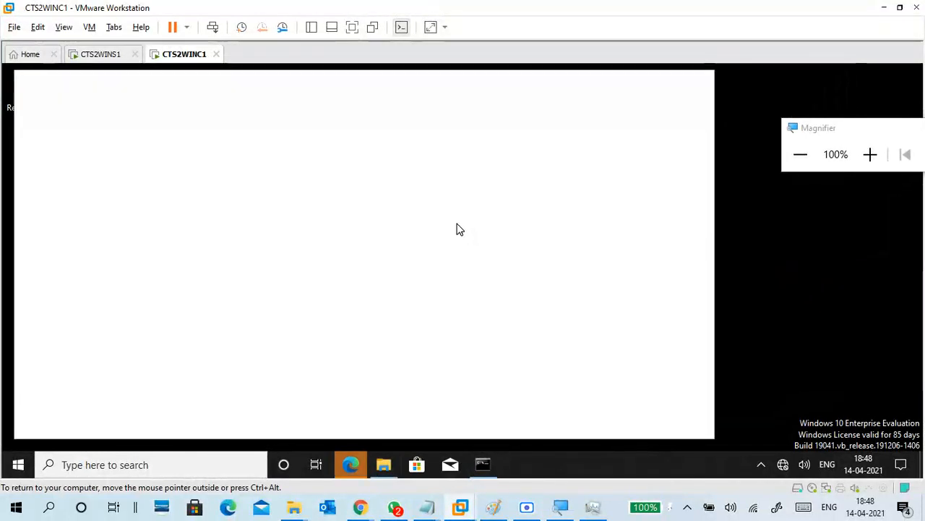
left_click(352, 28)
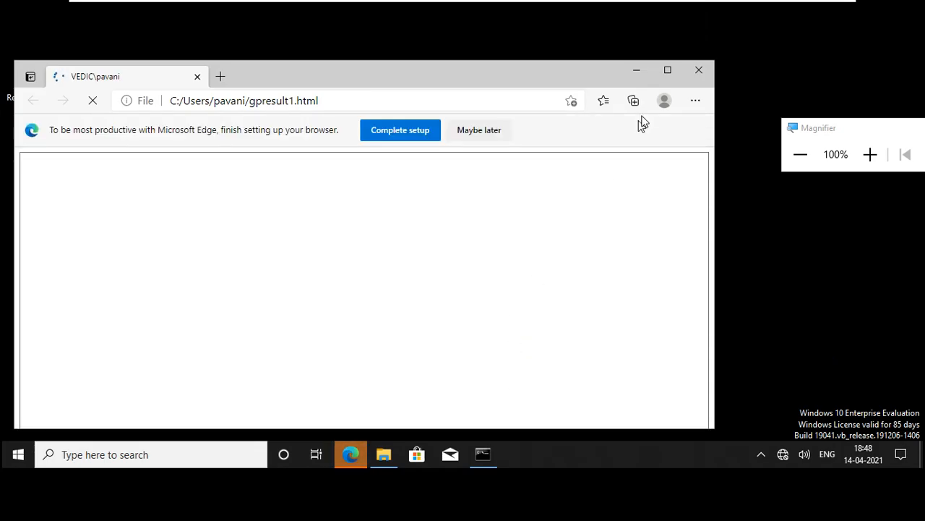
left_click(668, 70)
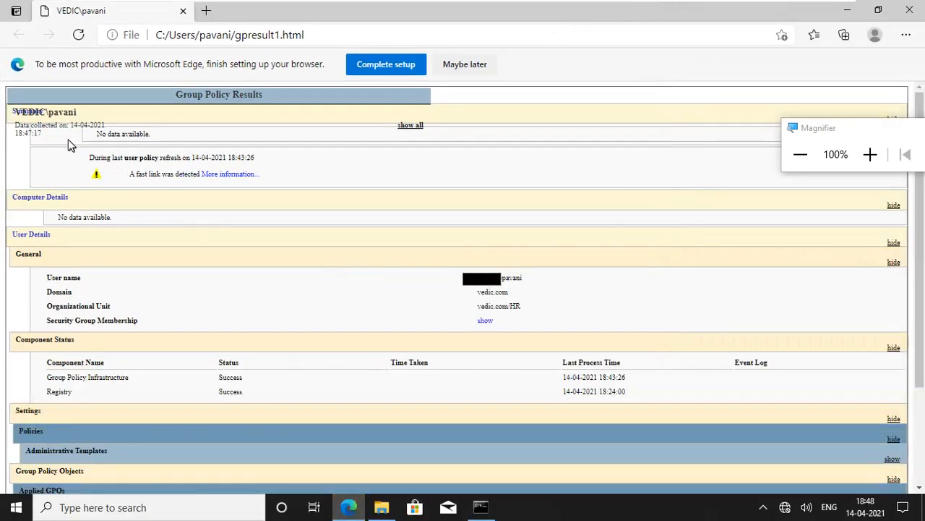
Magnify the report to 150%, expand the Desktop Wallpaper entry under Applied GPOs and examine its details.
scroll(351, 345, "down", 2)
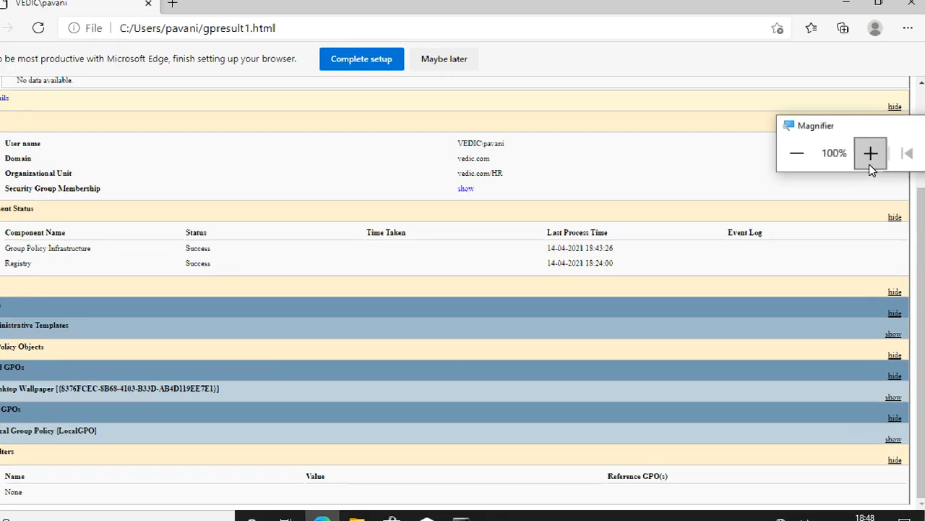
left_click(870, 154)
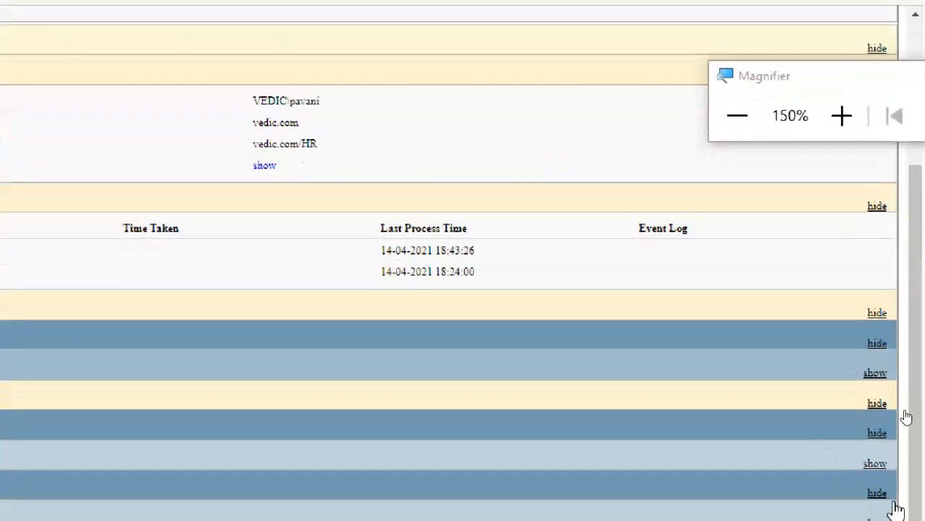
left_click(876, 464)
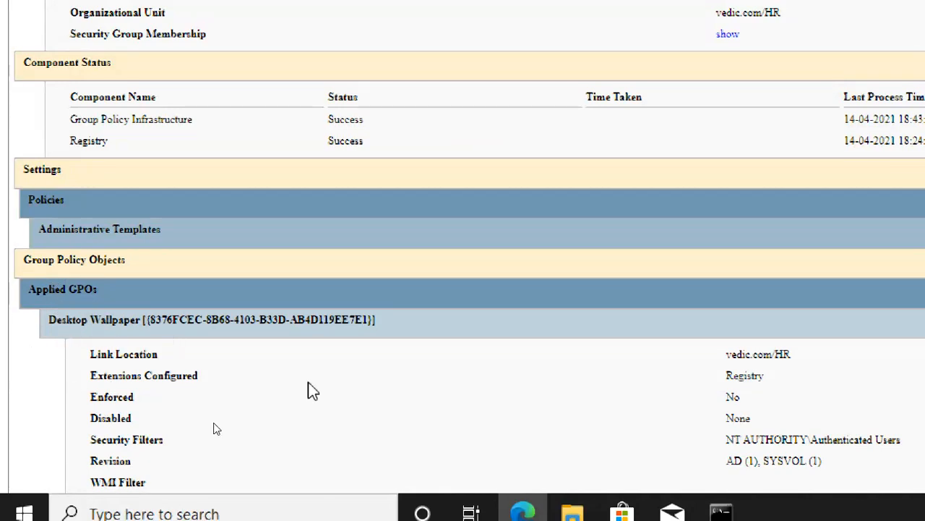
scroll(864, 391, "down", 3)
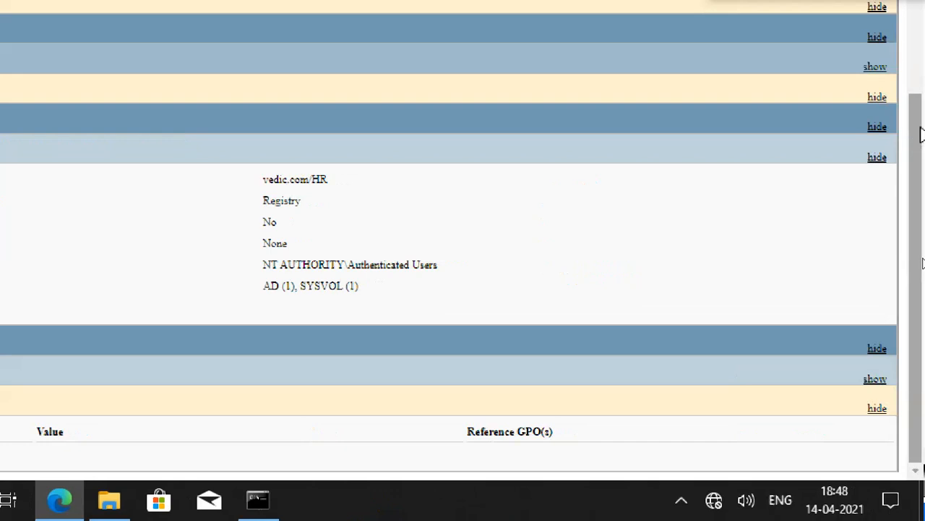
Review the report's user details and applied policies, reset the magnification to 100% and close the report.
left_click_drag(920, 130, 909, 29)
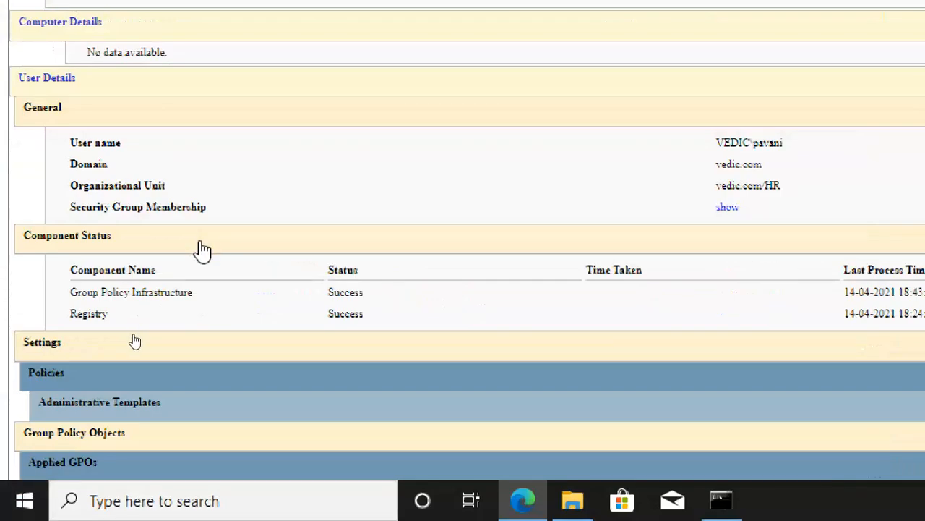
scroll(225, 217, "down", 1)
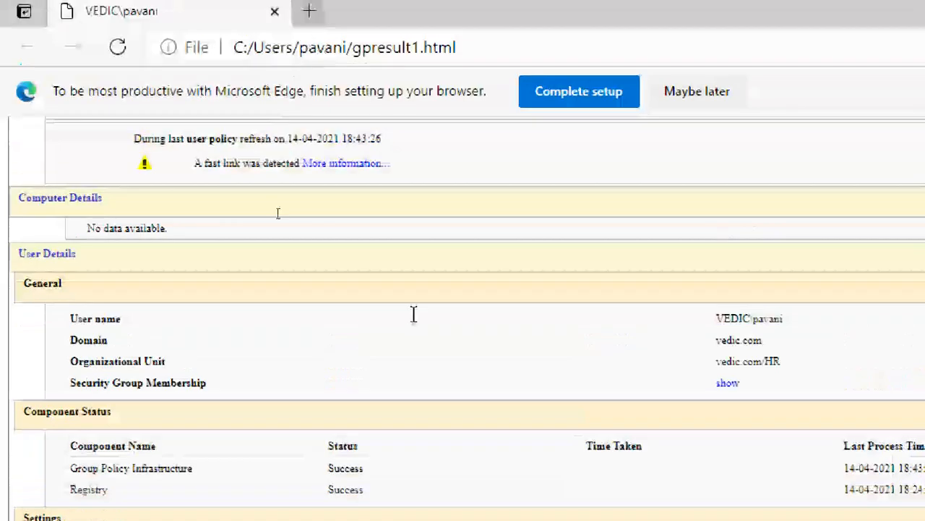
scroll(358, 293, "up", 1)
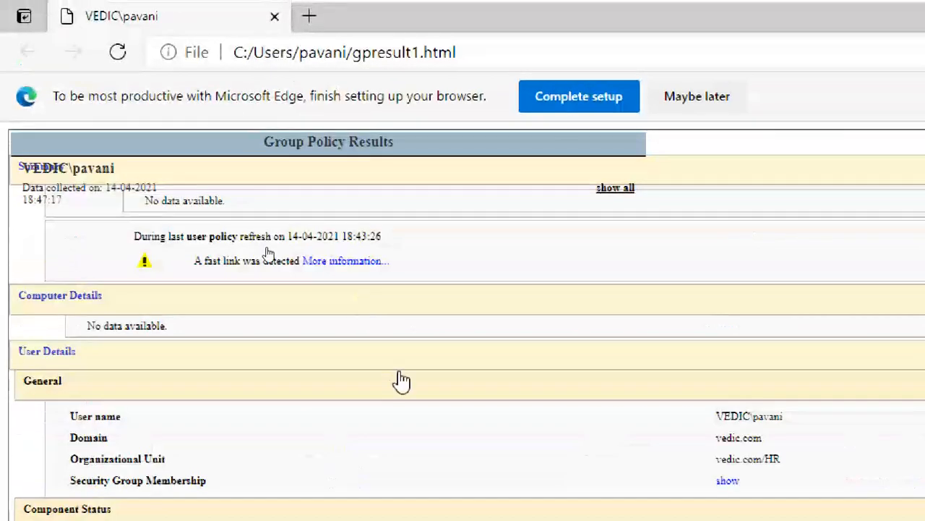
scroll(402, 381, "down", 5)
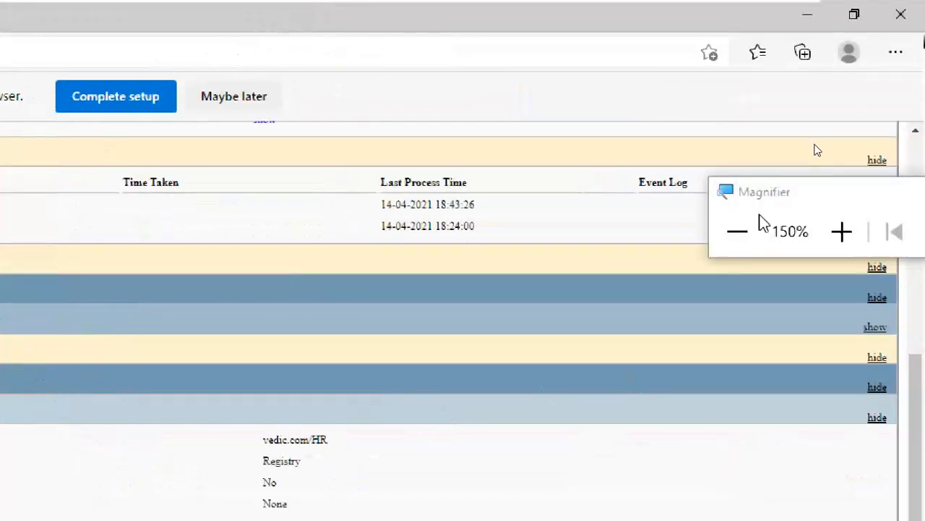
left_click(739, 232)
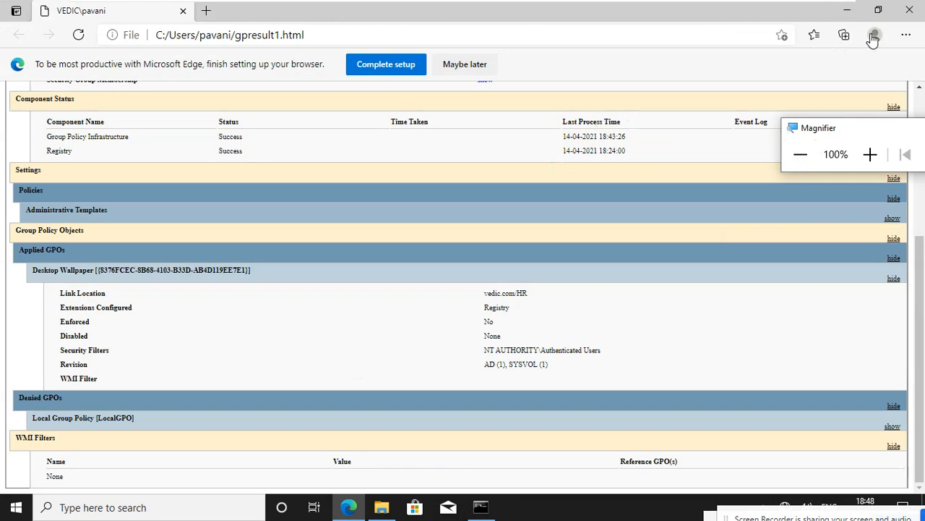
left_click(910, 10)
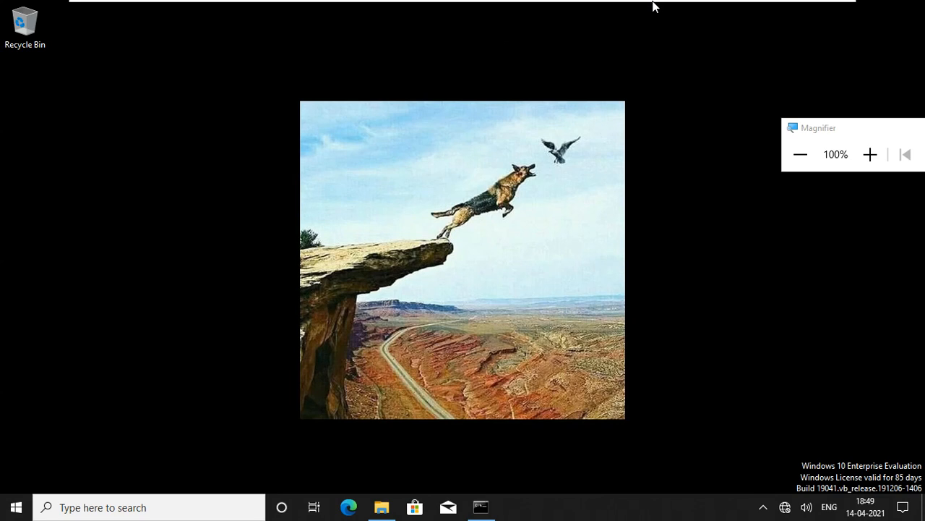
Take the virtual machine out of full screen and switch to the day15 14-04.txt notes in Notepad.
mouse_move(682, 4)
left_click(825, 8)
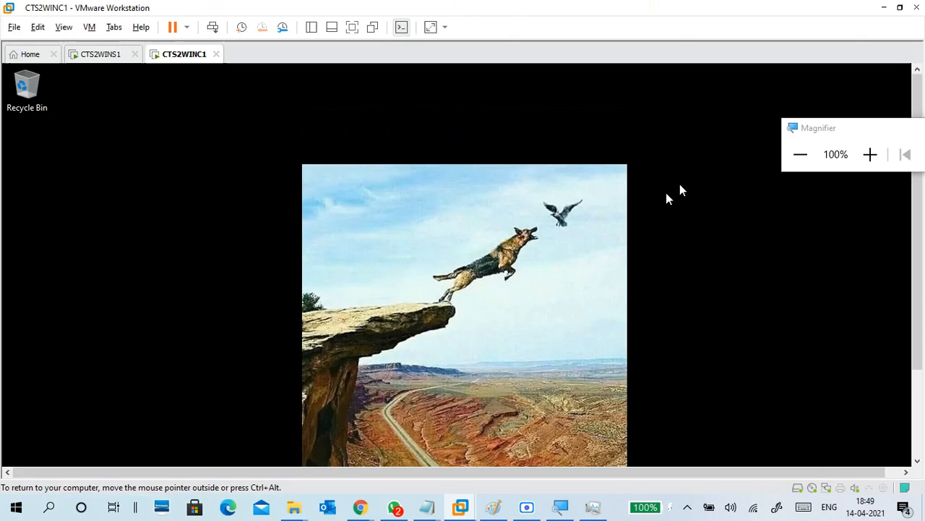
mouse_move(442, 506)
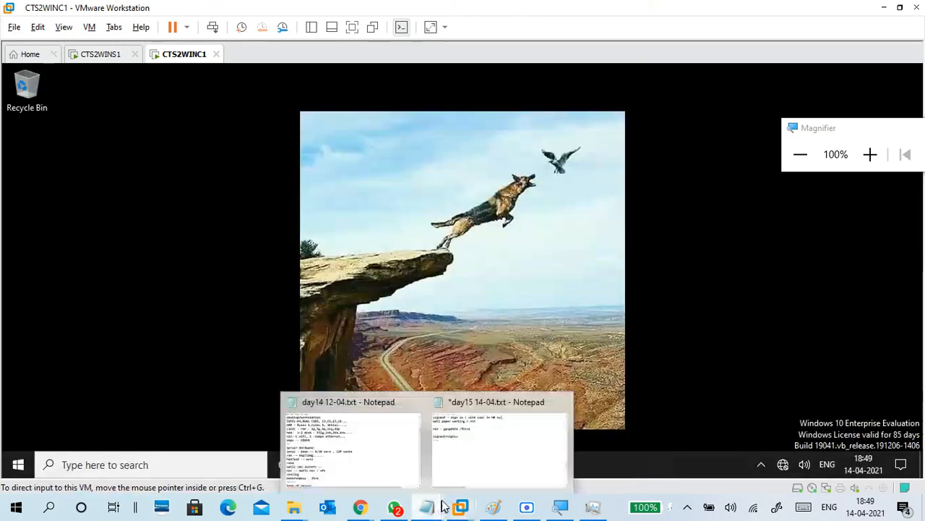
left_click(458, 465)
Add the command line "gpresult -H gpresult1.hmtl" below the signout/signin section of the notes, leaving blank lines above it.
key("Return")
key("Return")
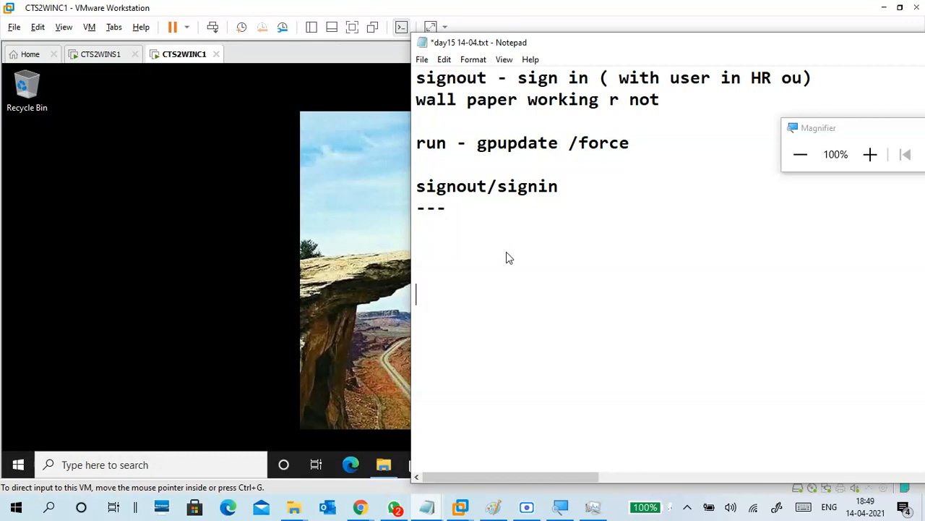
type("gpres")
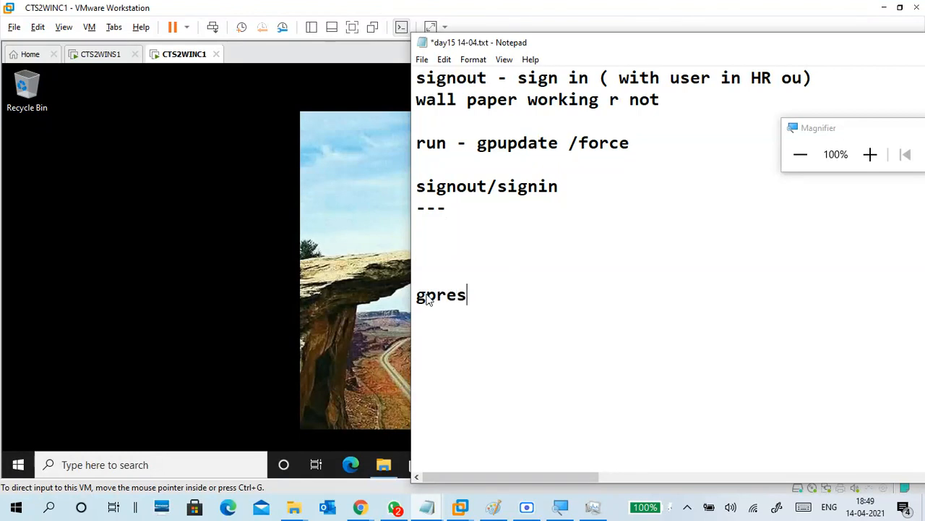
type("ult")
type(" /")
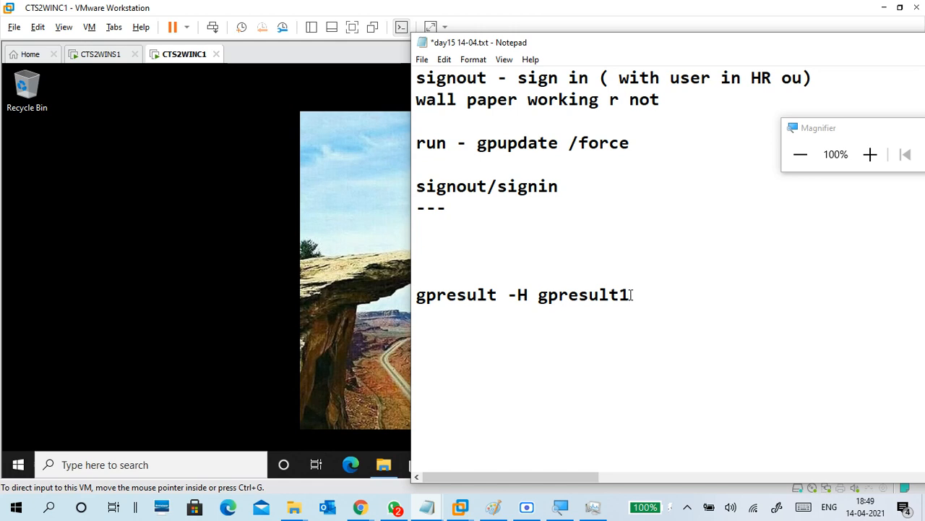
type("tl")
Insert the lines "to verify what polices applied." and "cmd" above the gpresult command in the notes.
type("cmd ")
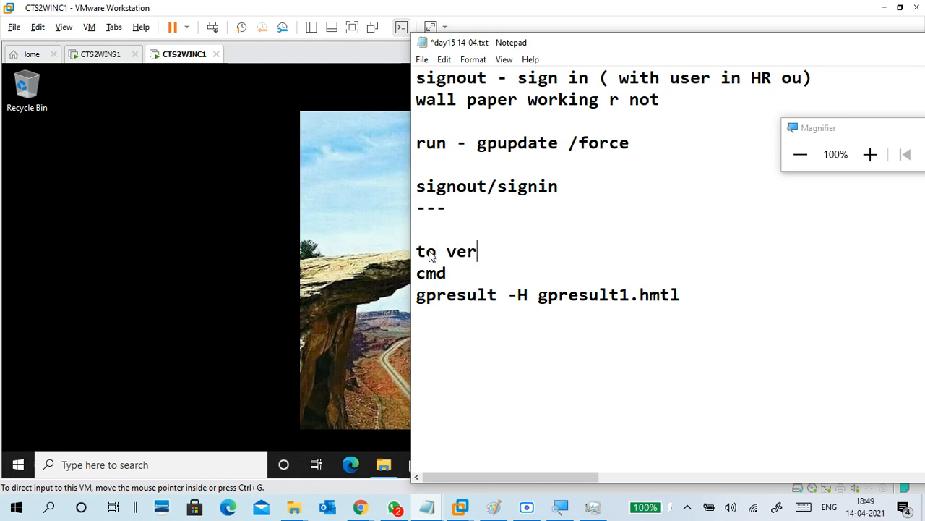
type("ify wa")
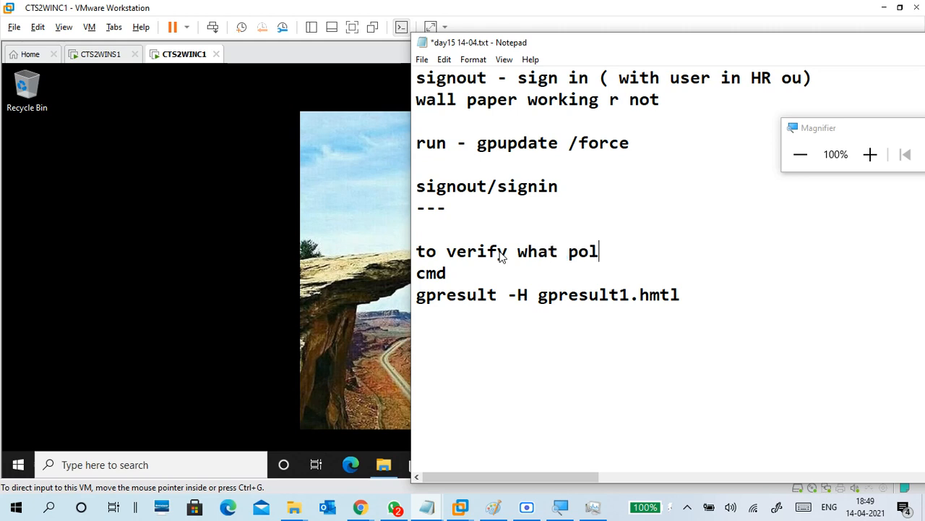
type("t polices appli")
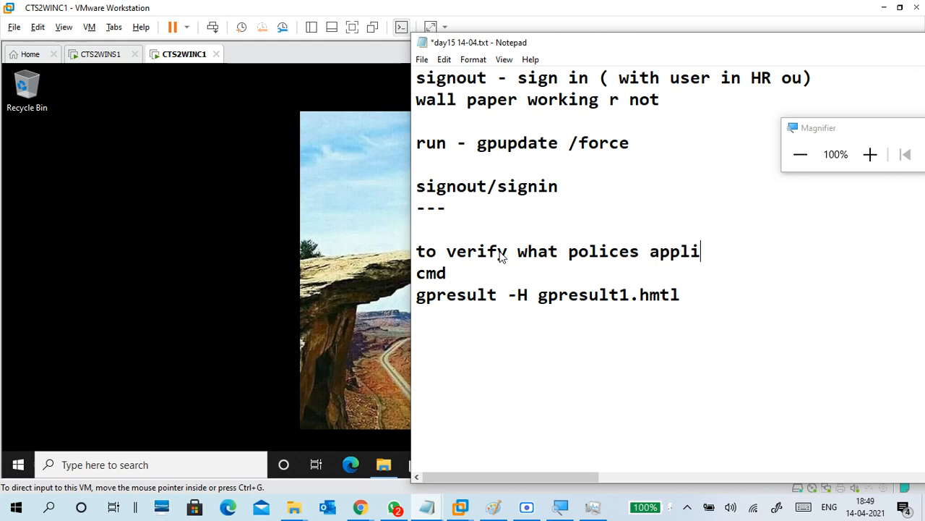
type("ed on")
Save the day15 14-04.txt notes and switch back to the CTS2WINC1 virtual machine in VMware Workstation.
left_click(421, 59)
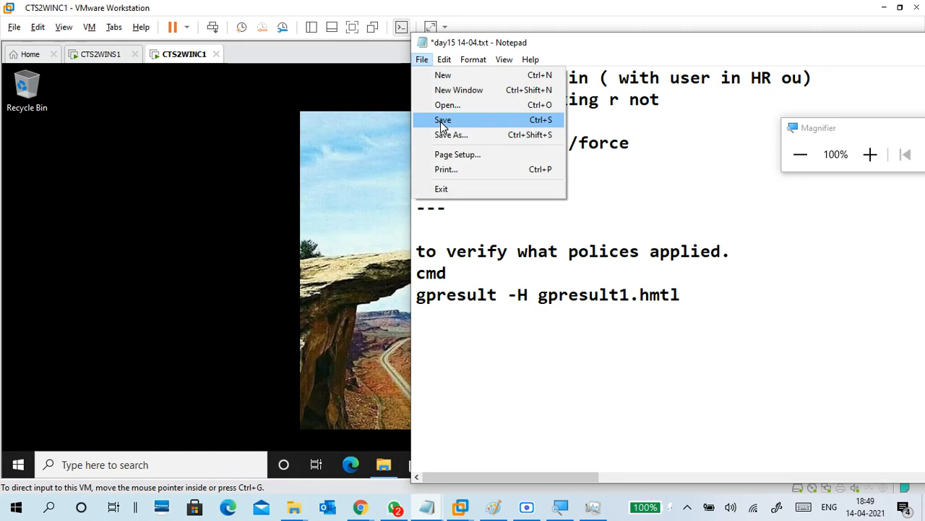
left_click(446, 121)
left_click(516, 174)
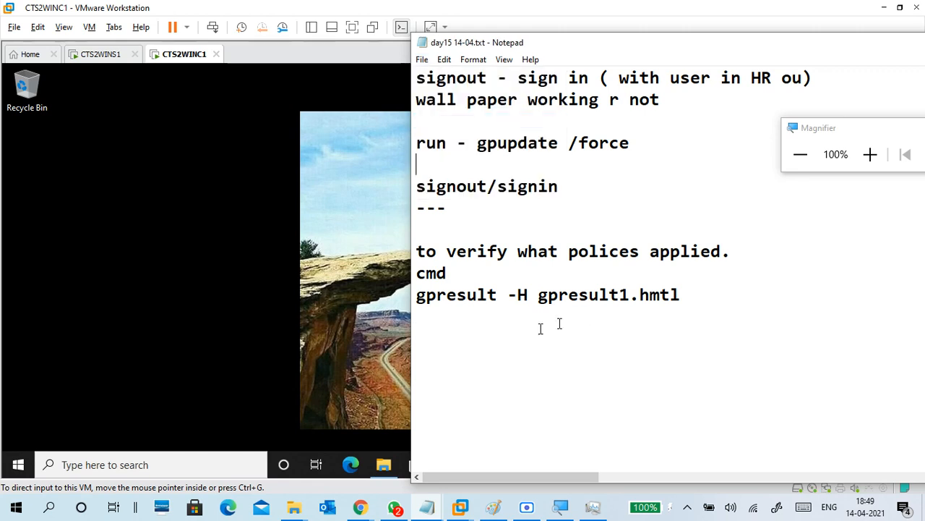
left_click(271, 275)
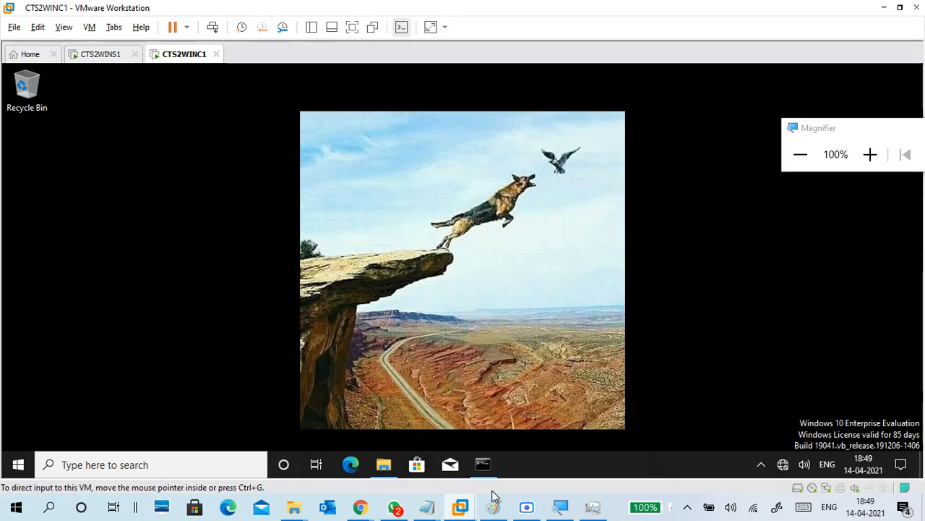